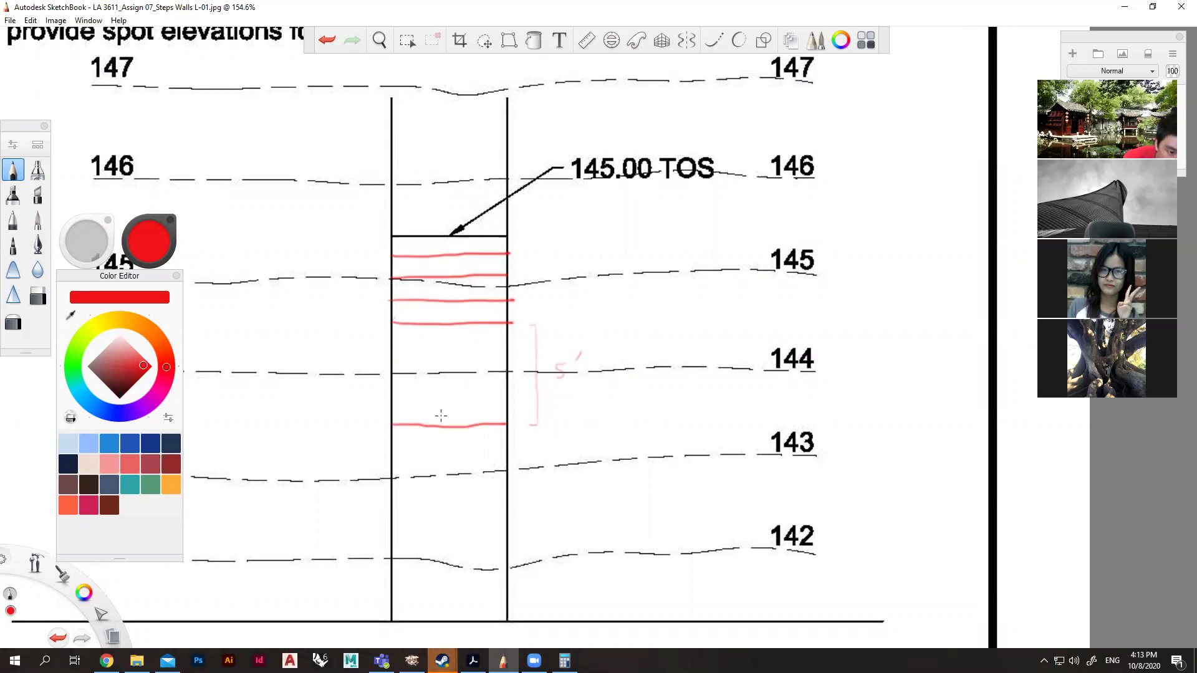
Draw the remaining riser lines of the lower flight across the stair, below the first line under the 5' landing.
{"action": "left_click_drag", "start_coordinate": [393, 450], "coordinate": [511, 451]}
{"action": "left_click_drag", "start_coordinate": [391, 472], "coordinate": [505, 470]}
{"action": "mouse_move", "coordinate": [397, 485]}
{"action": "left_mouse_down"}
{"action": "mouse_move", "coordinate": [506, 484]}
{"action": "mouse_move", "coordinate": [416, 505]}
{"action": "mouse_move", "coordinate": [506, 507]}
{"action": "left_mouse_up"}
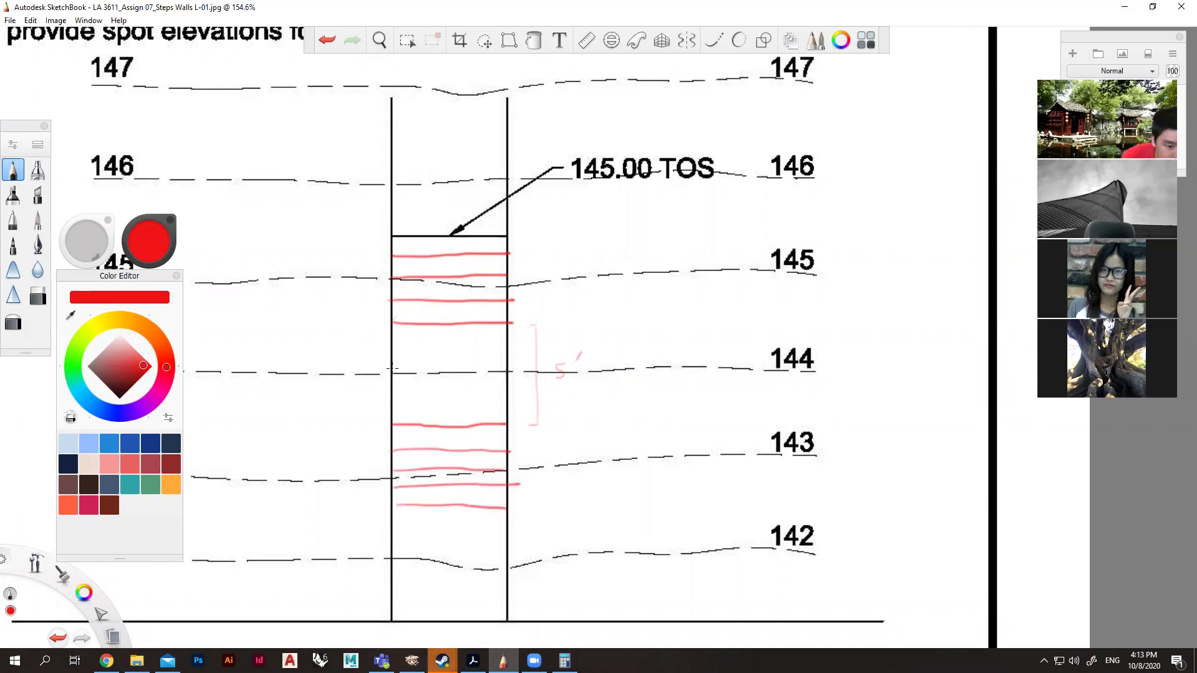
Examine the written riser, tread and landing requirements against the riser lines drawn on the stair plan.
{"action": "scroll", "coordinate": [441, 359], "scroll_direction": "down", "scroll_amount": 3}
{"action": "scroll", "coordinate": [441, 359], "scroll_direction": "up", "scroll_amount": 1}
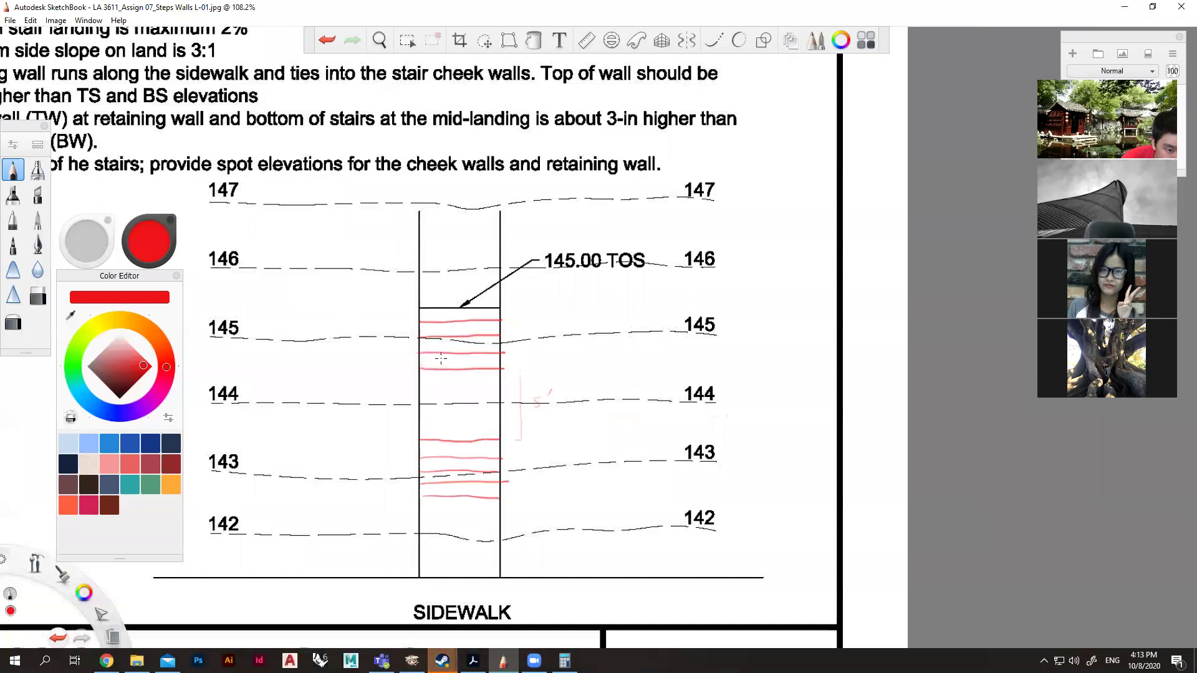
{"action": "scroll", "coordinate": [441, 359], "scroll_direction": "up", "scroll_amount": 1}
{"action": "scroll", "coordinate": [441, 359], "scroll_direction": "down", "scroll_amount": 3}
{"action": "scroll", "coordinate": [483, 391], "scroll_direction": "up", "scroll_amount": 4}
{"action": "scroll", "coordinate": [483, 391], "scroll_direction": "down", "scroll_amount": 2}
{"action": "scroll", "coordinate": [462, 349], "scroll_direction": "up", "scroll_amount": 1}
{"action": "scroll", "coordinate": [449, 318], "scroll_direction": "down", "scroll_amount": 2}
{"action": "scroll", "coordinate": [441, 303], "scroll_direction": "up", "scroll_amount": 1}
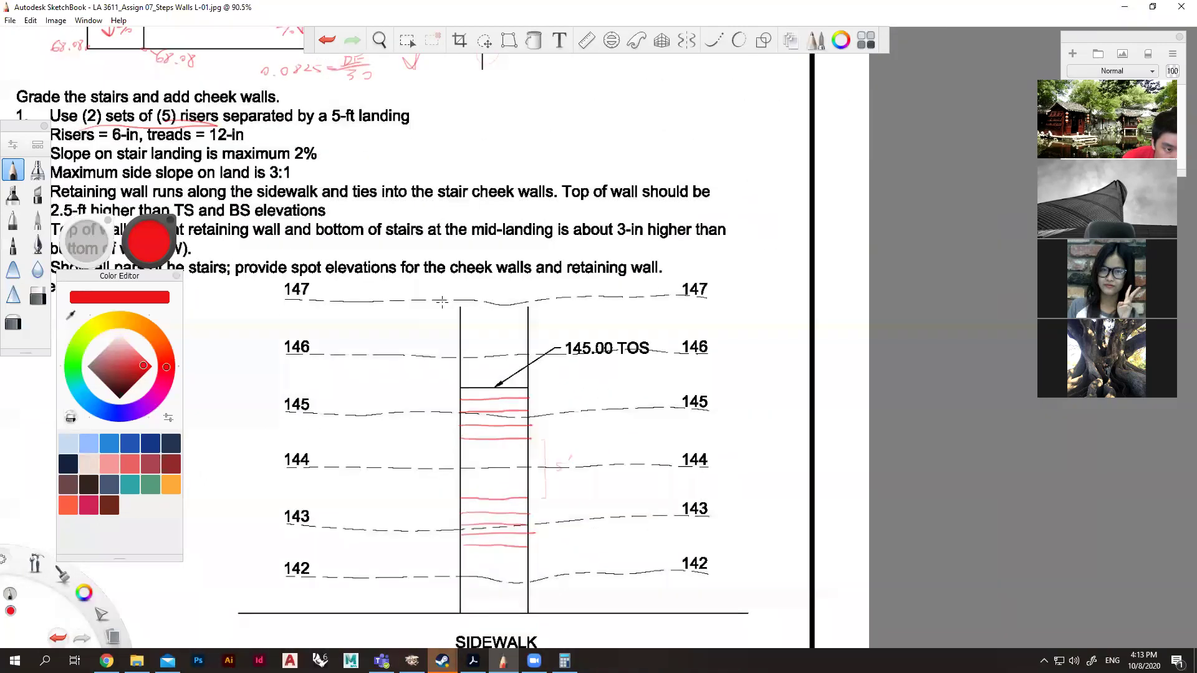
{"action": "scroll", "coordinate": [441, 306], "scroll_direction": "up", "scroll_amount": 2}
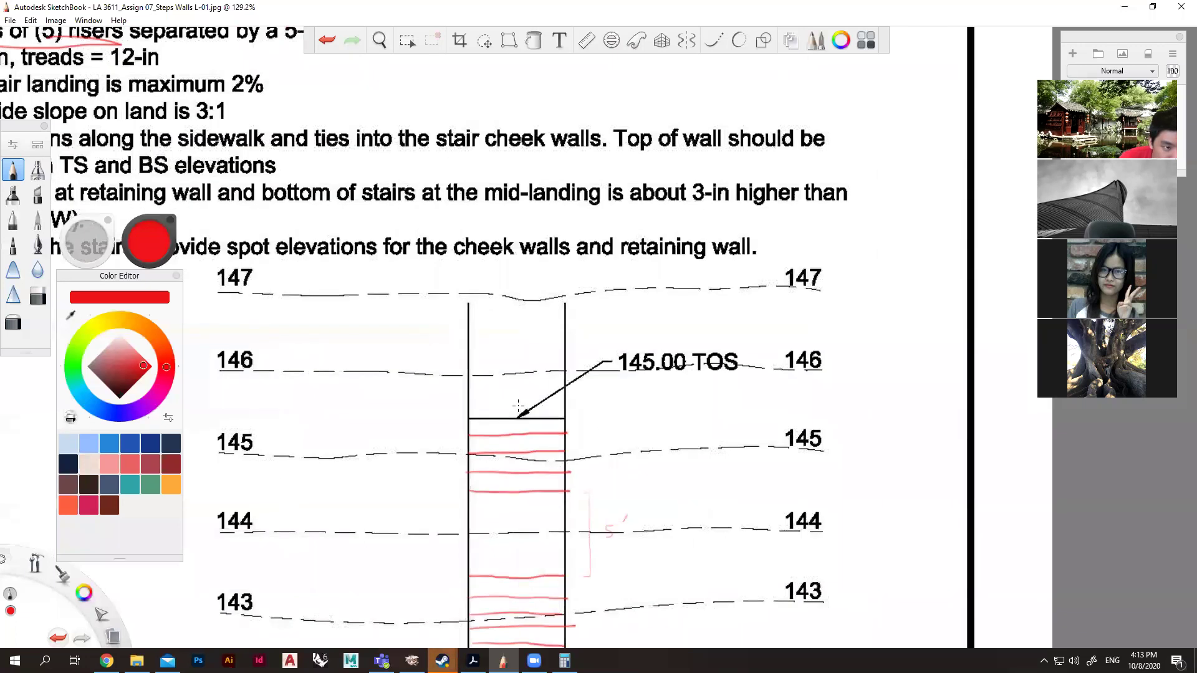
{"action": "scroll", "coordinate": [518, 406], "scroll_direction": "down", "scroll_amount": 2}
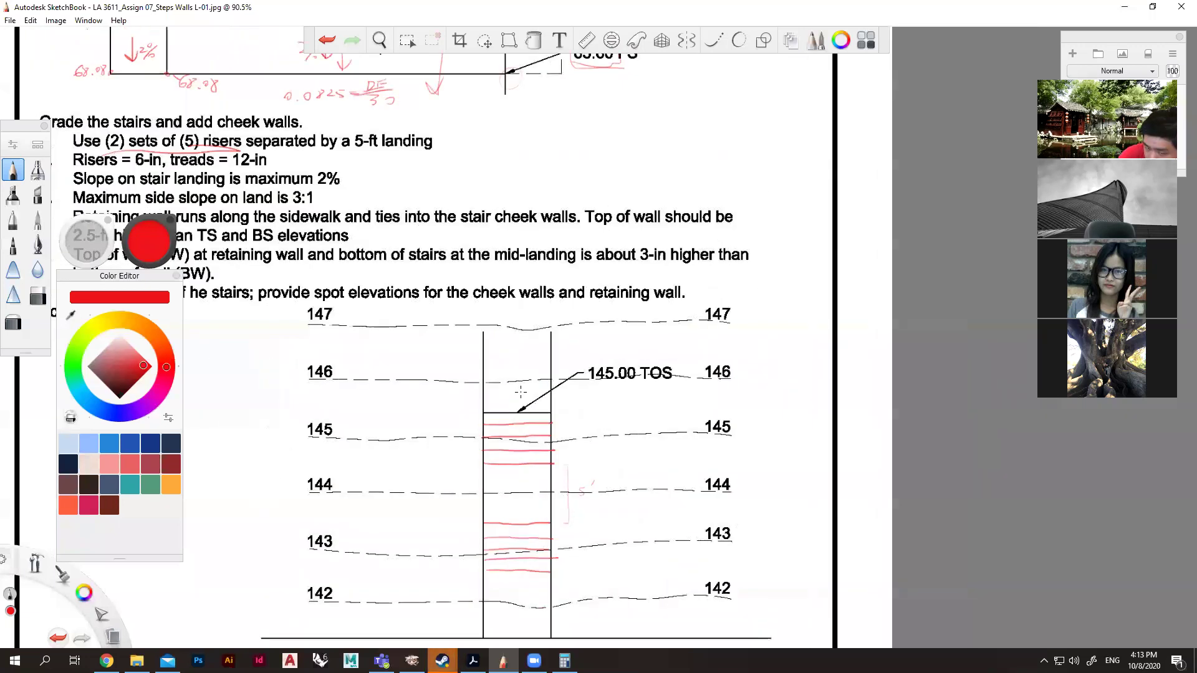
{"action": "scroll", "coordinate": [608, 613], "scroll_direction": "up", "scroll_amount": 3}
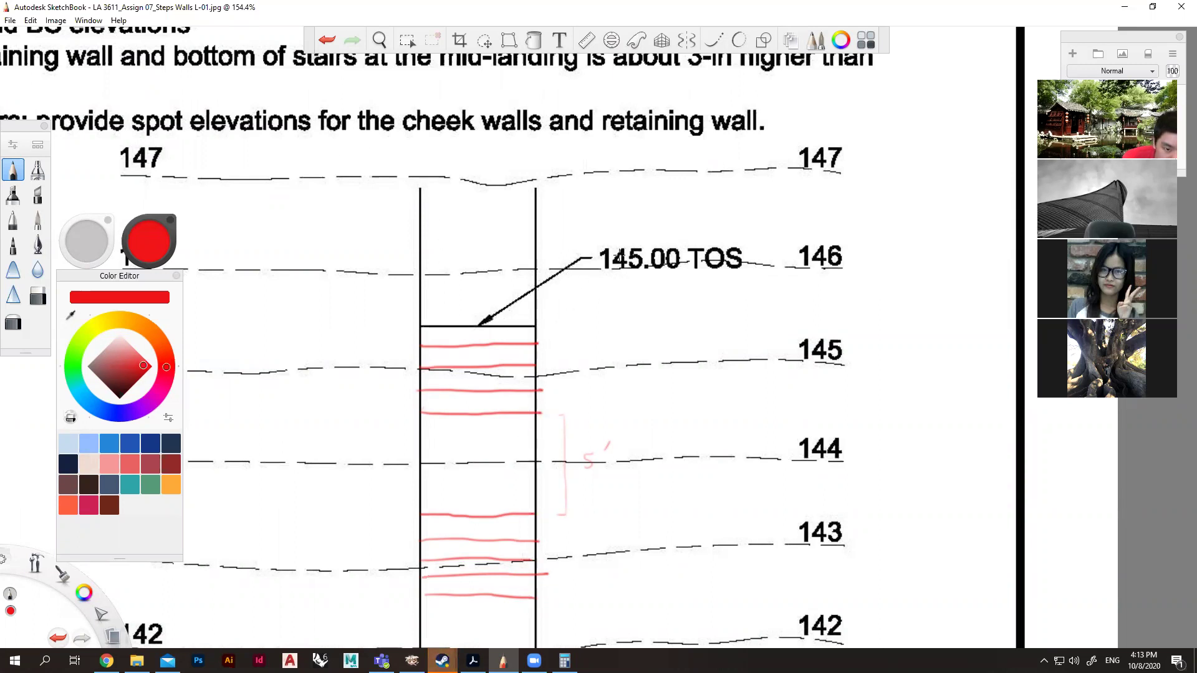
{"action": "scroll", "coordinate": [622, 303], "scroll_direction": "down", "scroll_amount": 5}
{"action": "scroll", "coordinate": [258, 198], "scroll_direction": "up", "scroll_amount": 3}
{"action": "scroll", "coordinate": [258, 198], "scroll_direction": "down", "scroll_amount": 2}
{"action": "scroll", "coordinate": [606, 346], "scroll_direction": "up", "scroll_amount": 5}
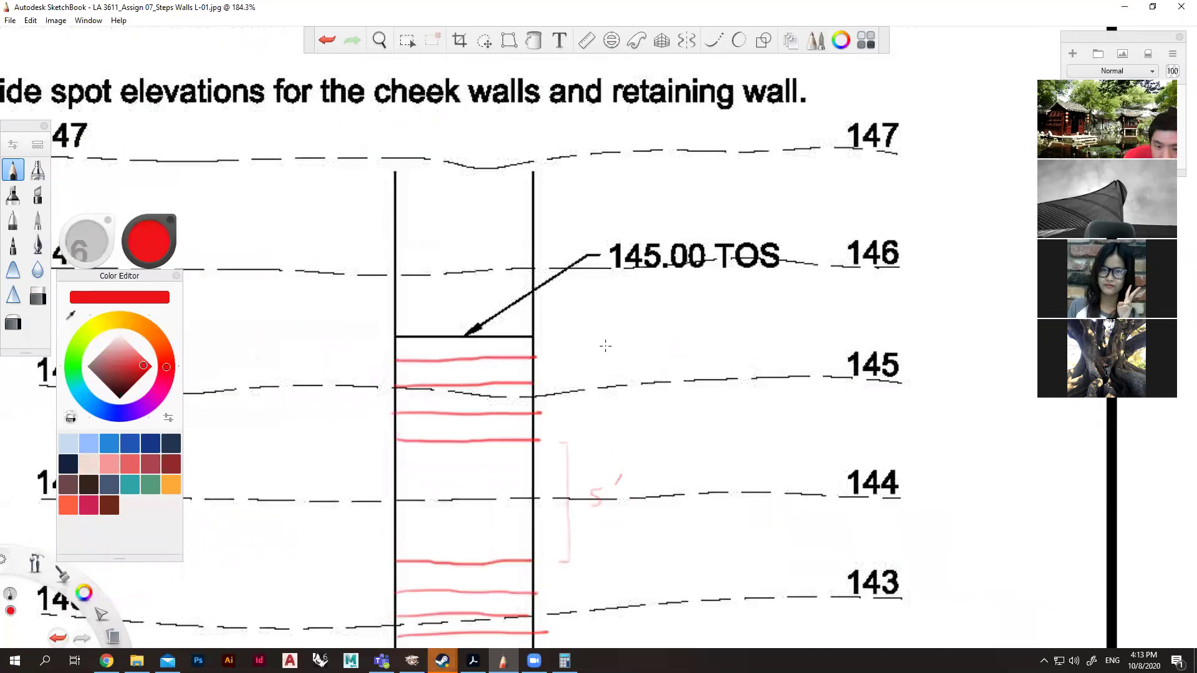
Label the upper flight's riser lines 144.5, 144 and 143.5, and the last one 143 TOS and 142.5 BOS.
{"action": "mouse_move", "coordinate": [546, 349]}
{"action": "left_mouse_down"}
{"action": "mouse_move", "coordinate": [545, 365]}
{"action": "mouse_move", "coordinate": [559, 348]}
{"action": "mouse_move", "coordinate": [558, 364]}
{"action": "mouse_move", "coordinate": [587, 367]}
{"action": "mouse_move", "coordinate": [543, 390]}
{"action": "mouse_move", "coordinate": [560, 390]}
{"action": "left_mouse_up"}
{"action": "left_click_drag", "start_coordinate": [569, 377], "coordinate": [580, 383]}
{"action": "mouse_move", "coordinate": [576, 377]}
{"action": "left_mouse_down"}
{"action": "mouse_move", "coordinate": [547, 418]}
{"action": "mouse_move", "coordinate": [563, 417]}
{"action": "left_mouse_up"}
{"action": "left_click_drag", "start_coordinate": [572, 405], "coordinate": [578, 417]}
{"action": "left_click", "coordinate": [587, 415]}
{"action": "mouse_move", "coordinate": [595, 404]}
{"action": "left_mouse_down"}
{"action": "mouse_move", "coordinate": [599, 416]}
{"action": "mouse_move", "coordinate": [549, 444]}
{"action": "mouse_move", "coordinate": [571, 428]}
{"action": "mouse_move", "coordinate": [565, 444]}
{"action": "left_mouse_up"}
{"action": "mouse_move", "coordinate": [578, 429]}
{"action": "left_mouse_down"}
{"action": "mouse_move", "coordinate": [537, 440]}
{"action": "mouse_move", "coordinate": [589, 455]}
{"action": "mouse_move", "coordinate": [606, 428]}
{"action": "left_mouse_up"}
{"action": "mouse_move", "coordinate": [599, 429]}
{"action": "left_mouse_down"}
{"action": "mouse_move", "coordinate": [597, 442]}
{"action": "mouse_move", "coordinate": [621, 439]}
{"action": "mouse_move", "coordinate": [585, 466]}
{"action": "mouse_move", "coordinate": [644, 453]}
{"action": "left_mouse_up"}
{"action": "left_click_drag", "start_coordinate": [656, 445], "coordinate": [655, 446]}
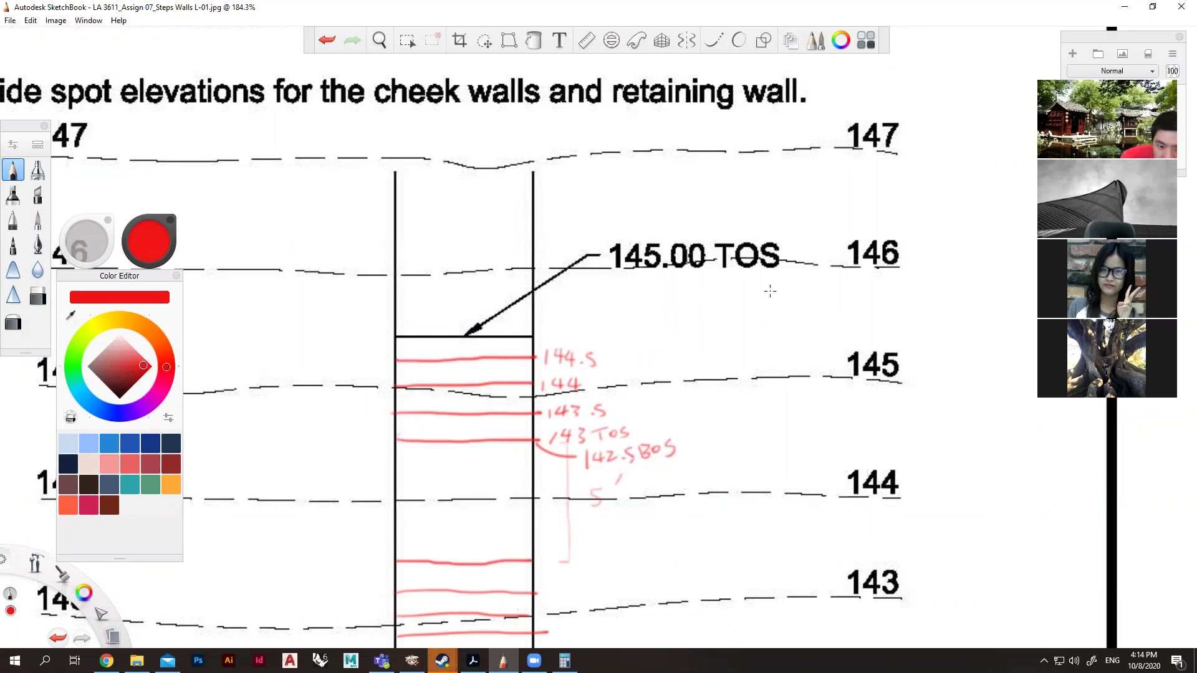
Bracket the first two treads of the upper flight and mark each one 1'.
{"action": "scroll", "coordinate": [770, 291], "scroll_direction": "down", "scroll_amount": 5}
{"action": "scroll", "coordinate": [547, 407], "scroll_direction": "up", "scroll_amount": 4}
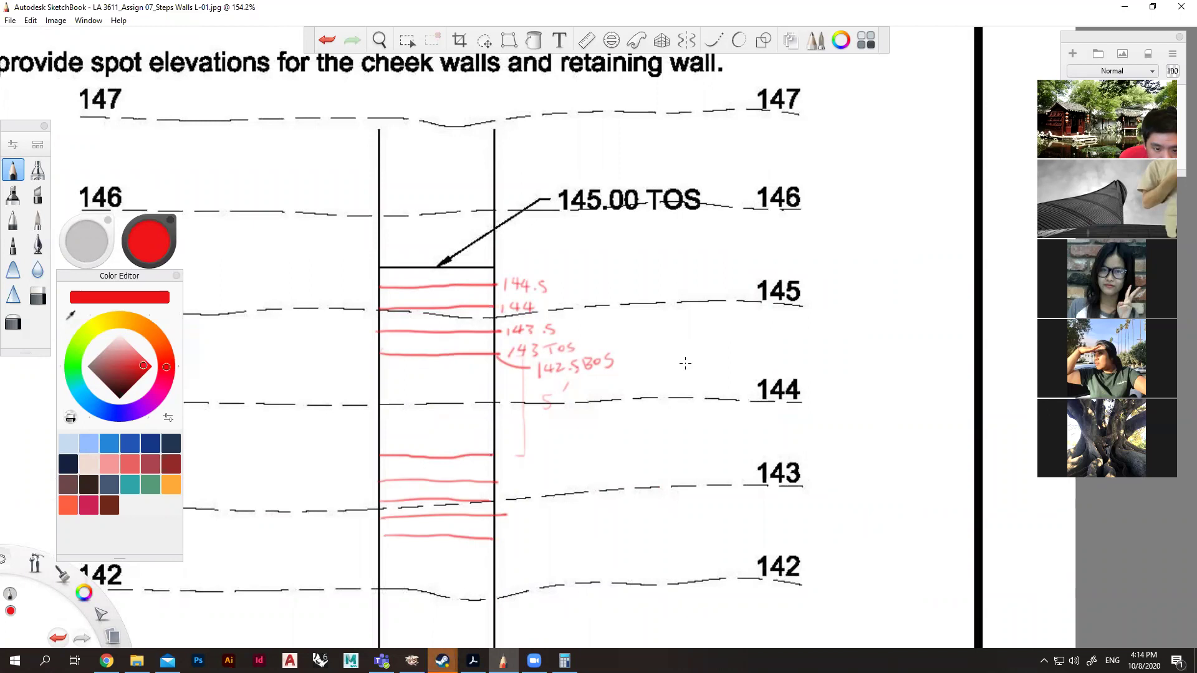
{"action": "scroll", "coordinate": [685, 364], "scroll_direction": "down", "scroll_amount": 2}
{"action": "scroll", "coordinate": [326, 211], "scroll_direction": "up", "scroll_amount": 3}
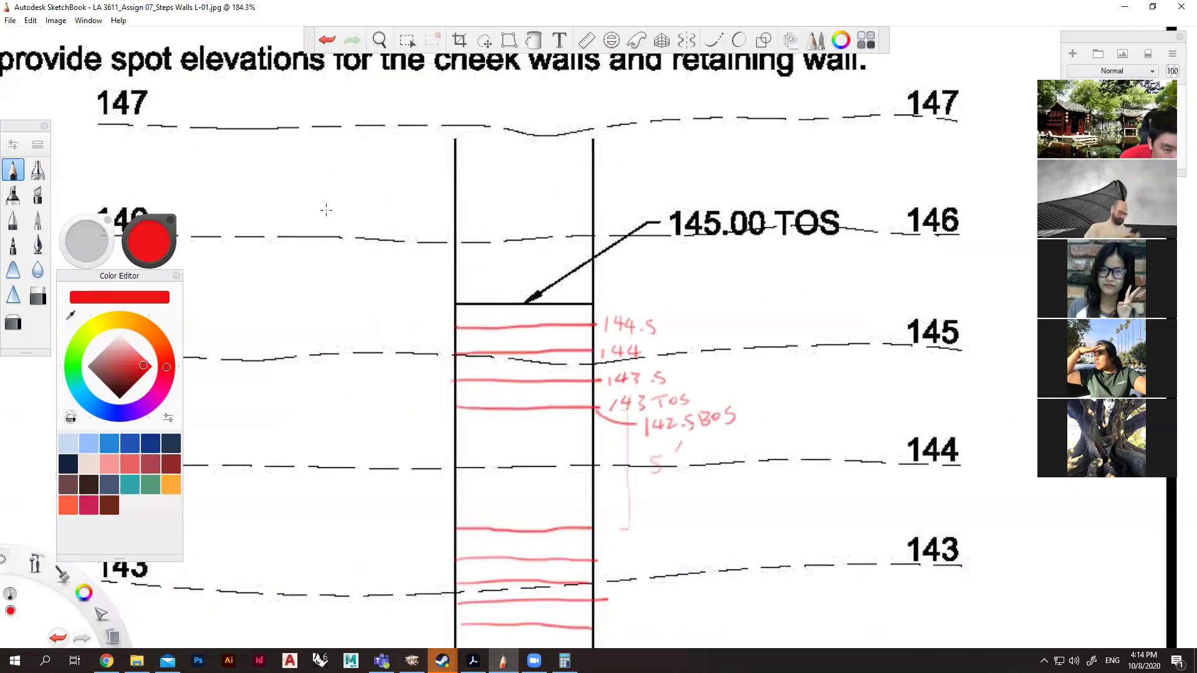
{"action": "scroll", "coordinate": [410, 275], "scroll_direction": "down", "scroll_amount": 1}
{"action": "scroll", "coordinate": [409, 275], "scroll_direction": "up", "scroll_amount": 1}
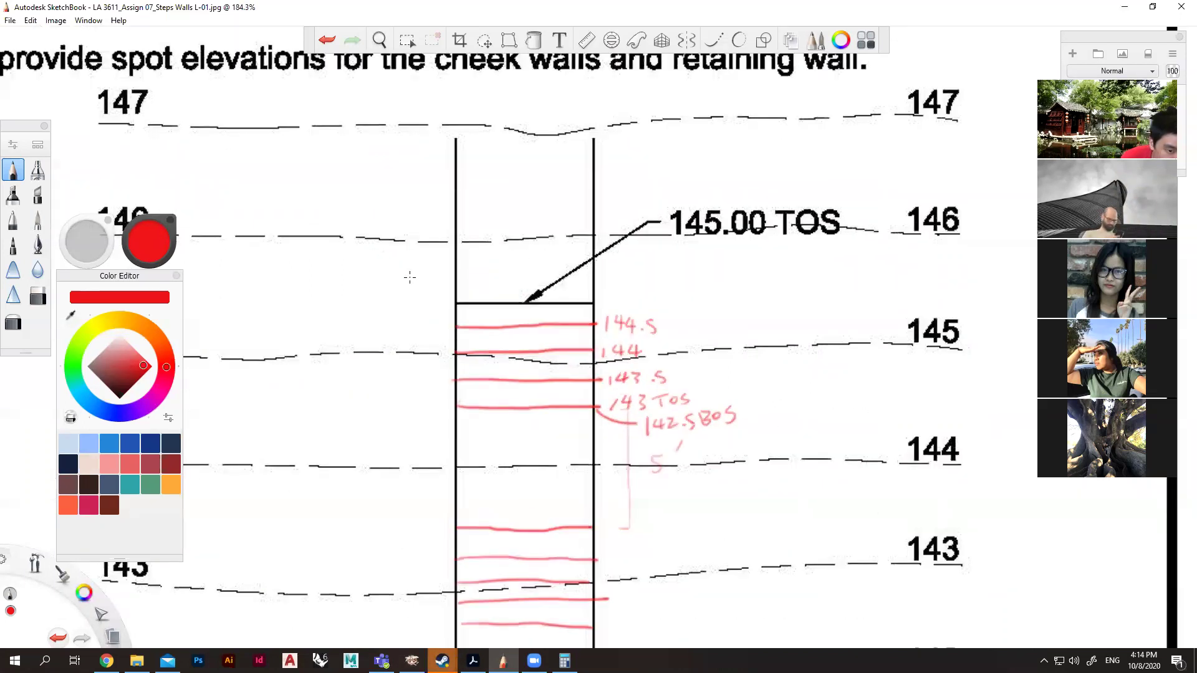
{"action": "mouse_move", "coordinate": [455, 304]}
{"action": "left_mouse_down"}
{"action": "mouse_move", "coordinate": [447, 330]}
{"action": "mouse_move", "coordinate": [409, 323]}
{"action": "left_mouse_up"}
{"action": "mouse_move", "coordinate": [427, 303]}
{"action": "left_mouse_down"}
{"action": "mouse_move", "coordinate": [451, 351]}
{"action": "mouse_move", "coordinate": [418, 345]}
{"action": "left_mouse_up"}
{"action": "left_click_drag", "start_coordinate": [430, 330], "coordinate": [428, 337]}
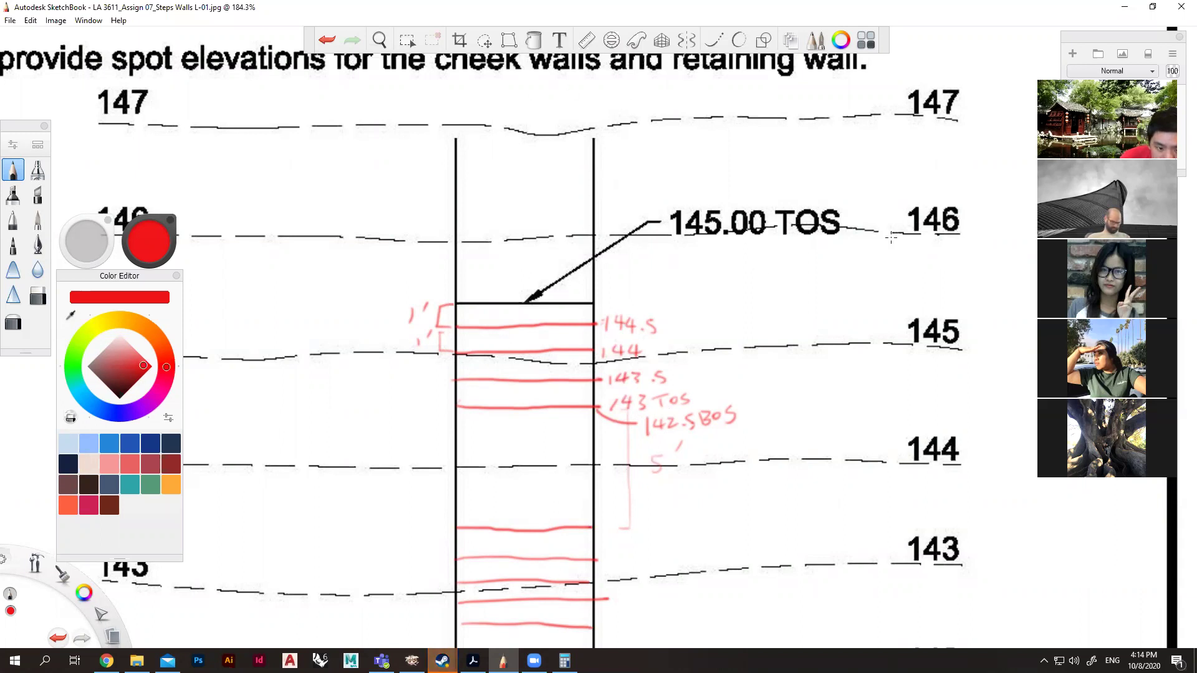
Draw a downhill slope arrow on the stair landing and label it 2%.
{"action": "scroll", "coordinate": [889, 262], "scroll_direction": "down", "scroll_amount": 2}
{"action": "scroll", "coordinate": [873, 249], "scroll_direction": "up", "scroll_amount": 2}
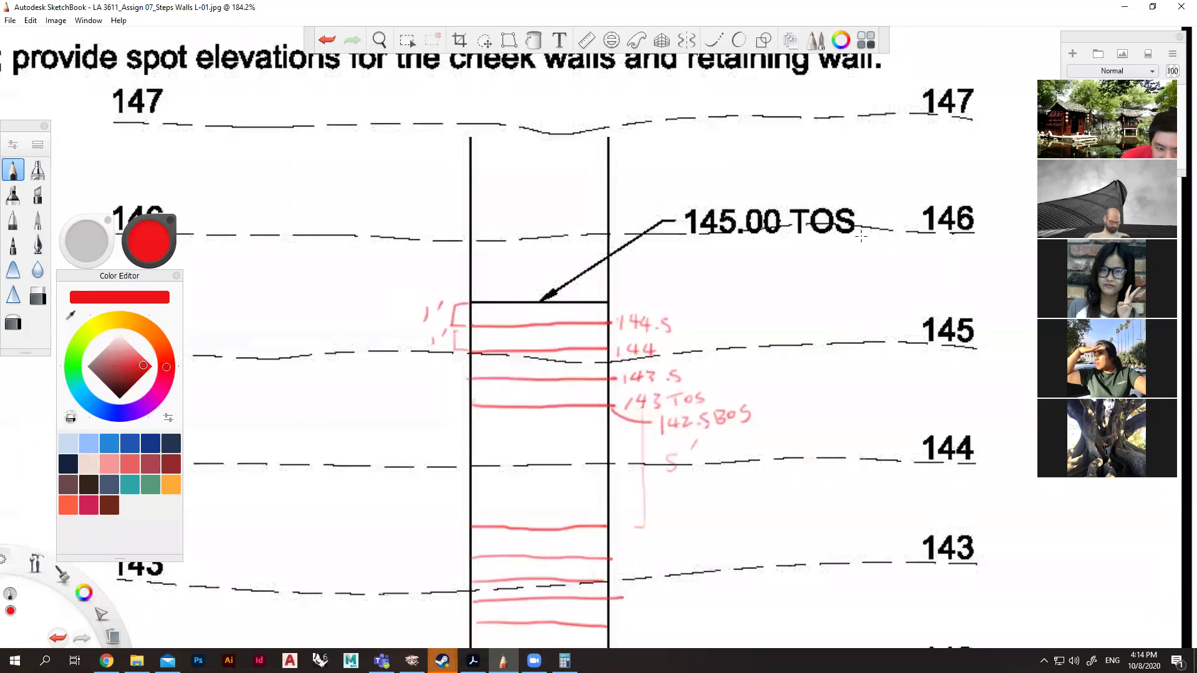
{"action": "scroll", "coordinate": [589, 243], "scroll_direction": "down", "scroll_amount": 2}
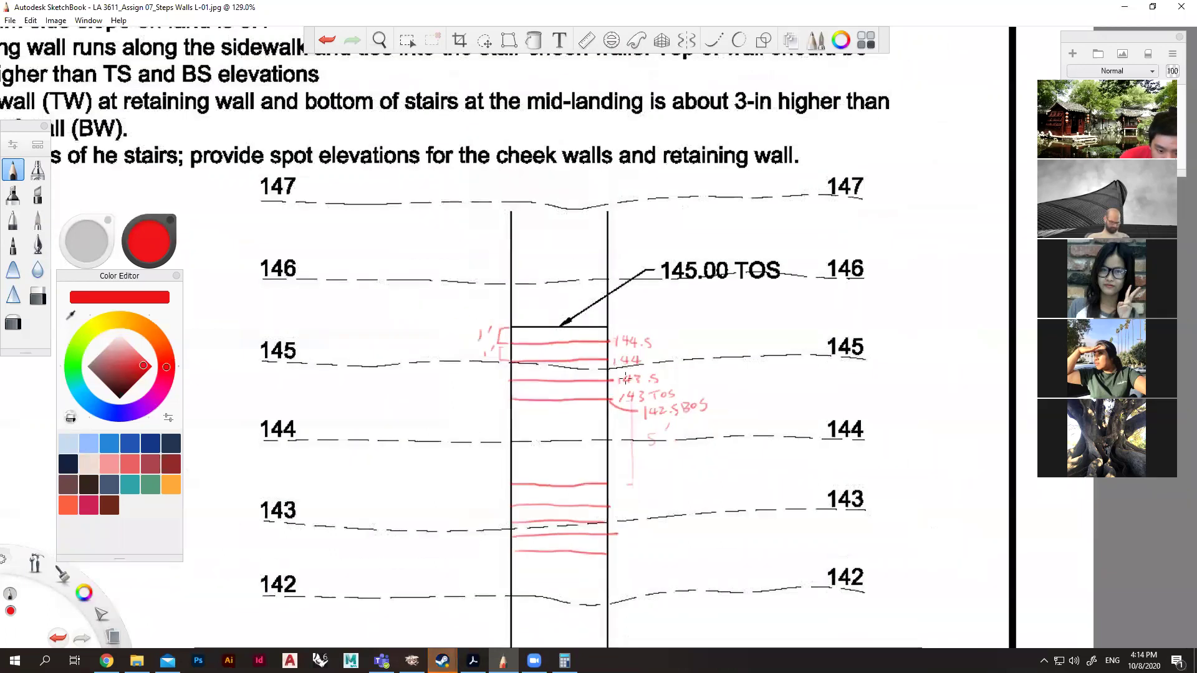
{"action": "scroll", "coordinate": [597, 223], "scroll_direction": "up", "scroll_amount": 1}
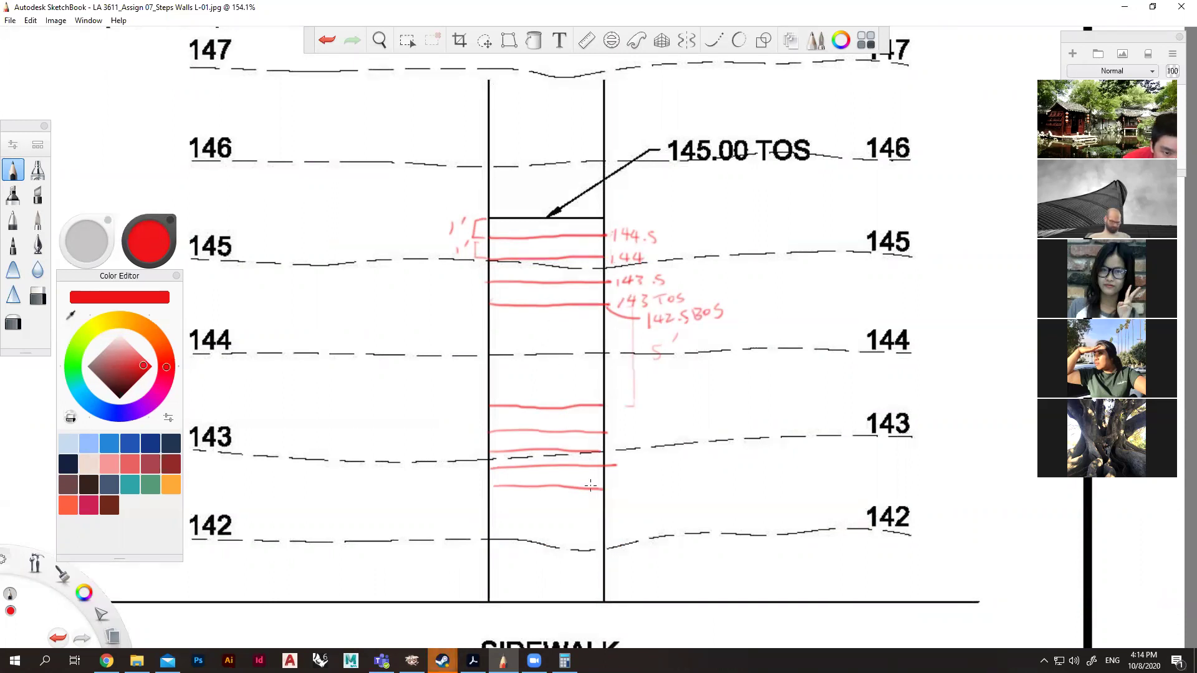
{"action": "scroll", "coordinate": [590, 486], "scroll_direction": "down", "scroll_amount": 5}
{"action": "scroll", "coordinate": [346, 208], "scroll_direction": "up", "scroll_amount": 4}
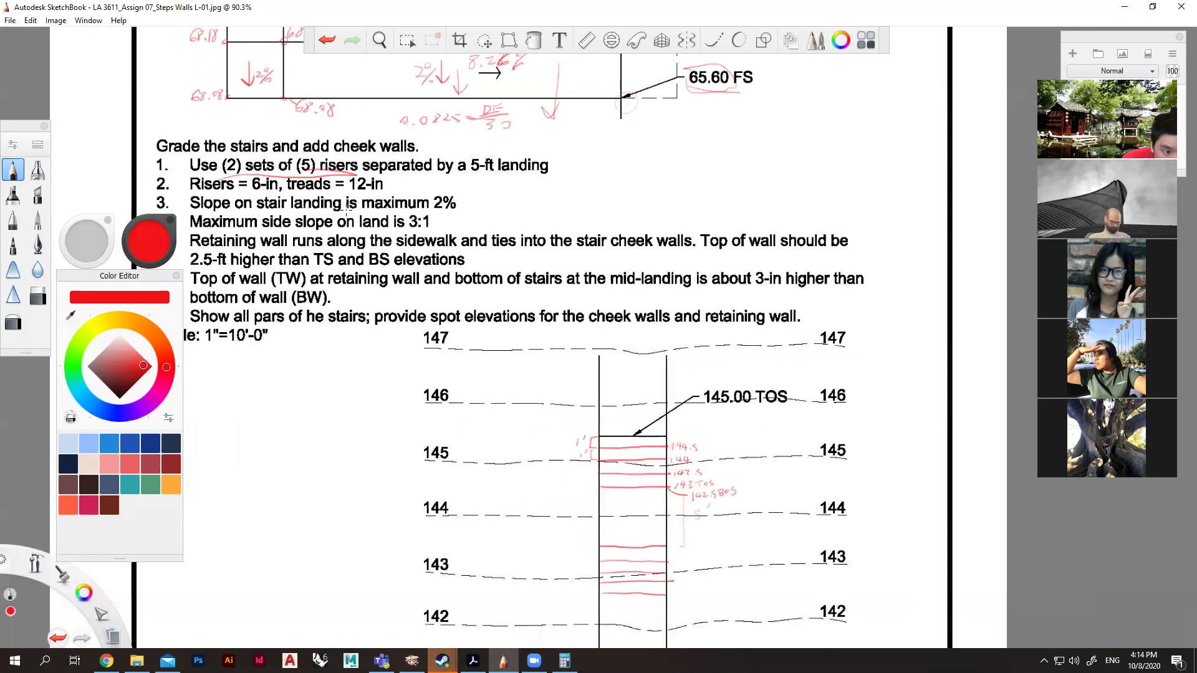
{"action": "scroll", "coordinate": [648, 268], "scroll_direction": "down", "scroll_amount": 3}
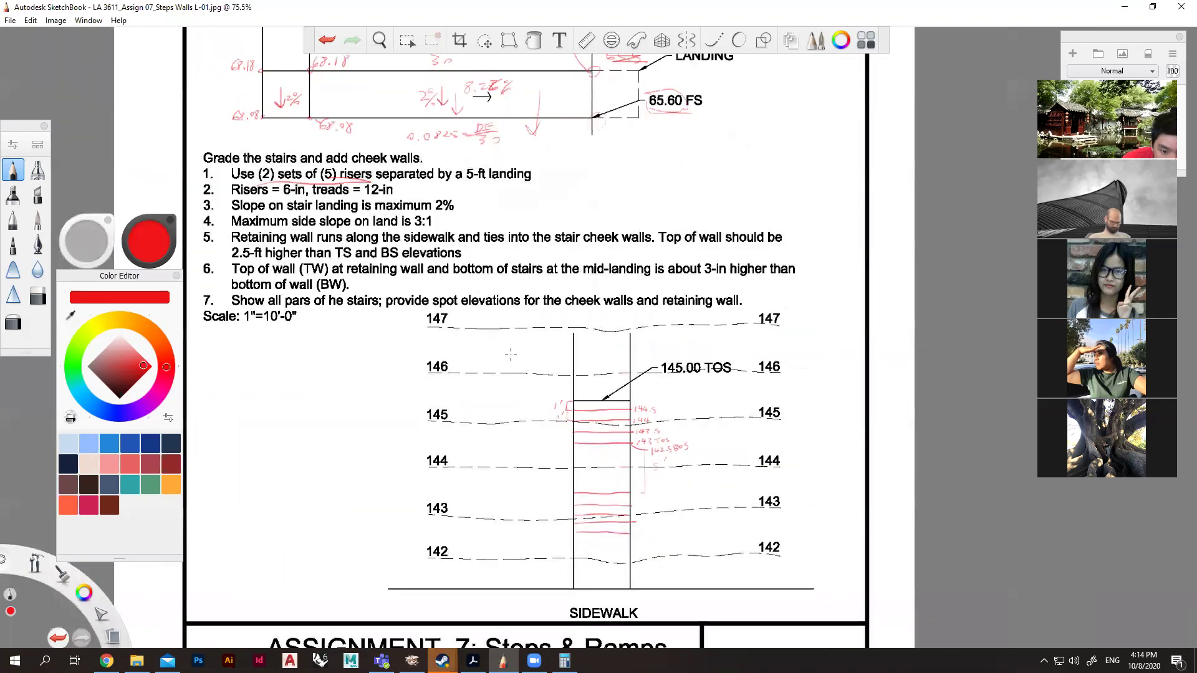
{"action": "scroll", "coordinate": [606, 475], "scroll_direction": "up", "scroll_amount": 4}
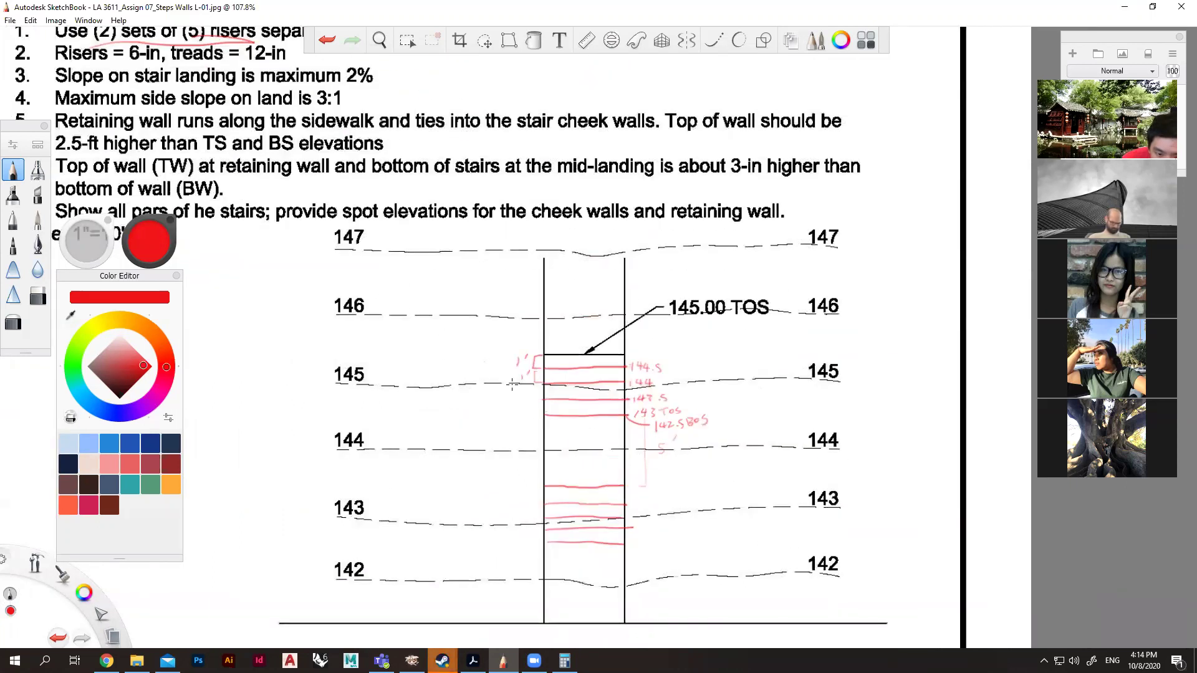
{"action": "mouse_move", "coordinate": [574, 462]}
{"action": "left_mouse_down"}
{"action": "mouse_move", "coordinate": [580, 439]}
{"action": "mouse_move", "coordinate": [605, 462]}
{"action": "left_mouse_up"}
{"action": "left_click_drag", "start_coordinate": [614, 455], "coordinate": [616, 461]}
Note a 0.1 drop beside the landing and label the landing's lower edge 142.4 TOS with a leader.
{"action": "scroll", "coordinate": [682, 385], "scroll_direction": "up", "scroll_amount": 5}
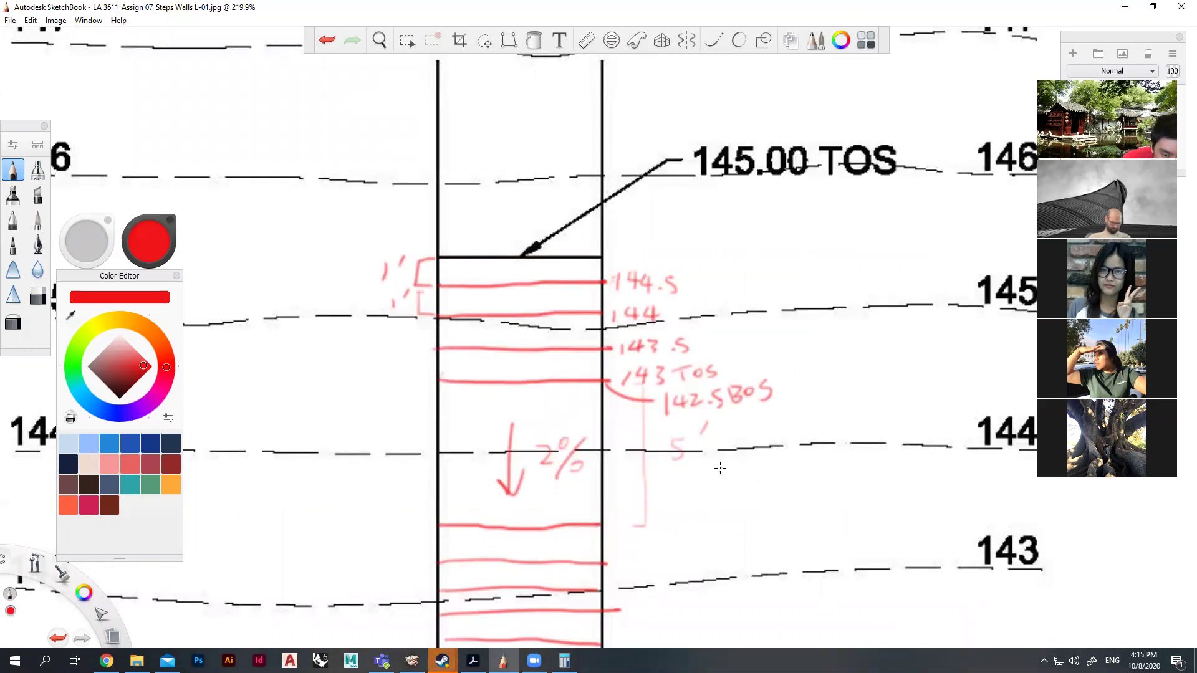
{"action": "left_click", "coordinate": [760, 477]}
{"action": "left_click_drag", "start_coordinate": [748, 469], "coordinate": [769, 479]}
{"action": "mouse_move", "coordinate": [605, 526]}
{"action": "left_mouse_down"}
{"action": "mouse_move", "coordinate": [638, 516]}
{"action": "mouse_move", "coordinate": [652, 525]}
{"action": "mouse_move", "coordinate": [672, 508]}
{"action": "mouse_move", "coordinate": [674, 524]}
{"action": "mouse_move", "coordinate": [735, 507]}
{"action": "mouse_move", "coordinate": [729, 520]}
{"action": "mouse_move", "coordinate": [757, 518]}
{"action": "left_mouse_up"}
{"action": "left_click", "coordinate": [692, 522]}
Label the lower flight's riser lines 141.9, 141.4, 140.9 and 140.4 in descending order.
{"action": "scroll", "coordinate": [336, 205], "scroll_direction": "down", "scroll_amount": 2}
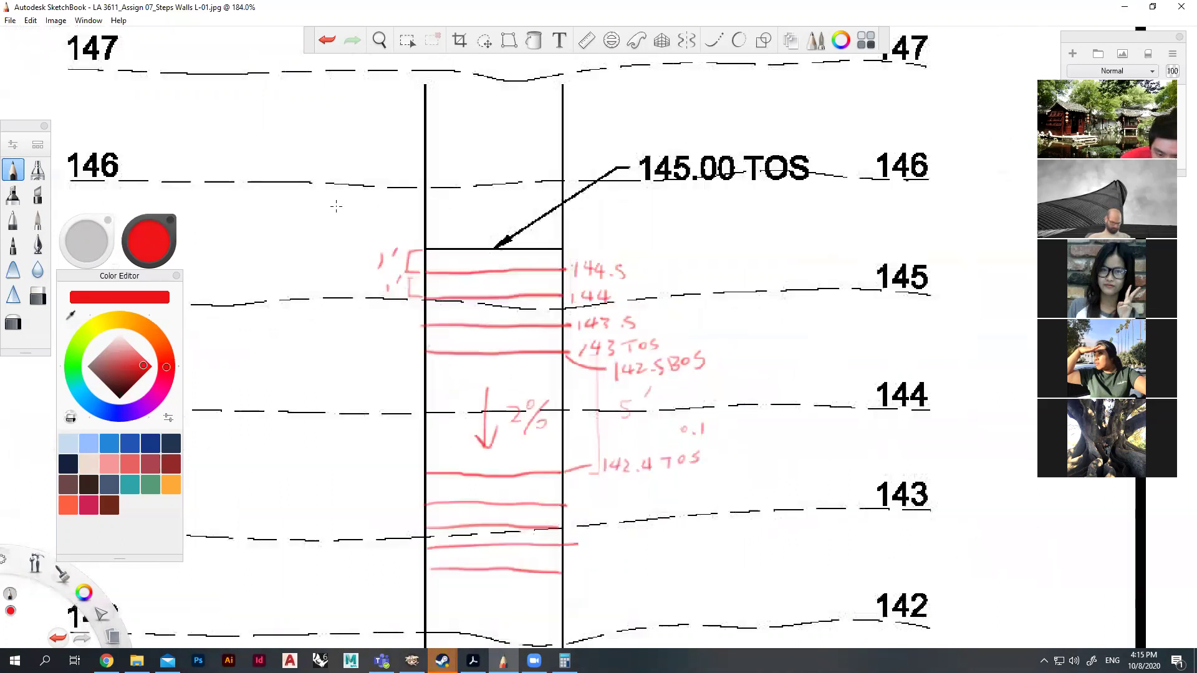
{"action": "scroll", "coordinate": [571, 490], "scroll_direction": "up", "scroll_amount": 1}
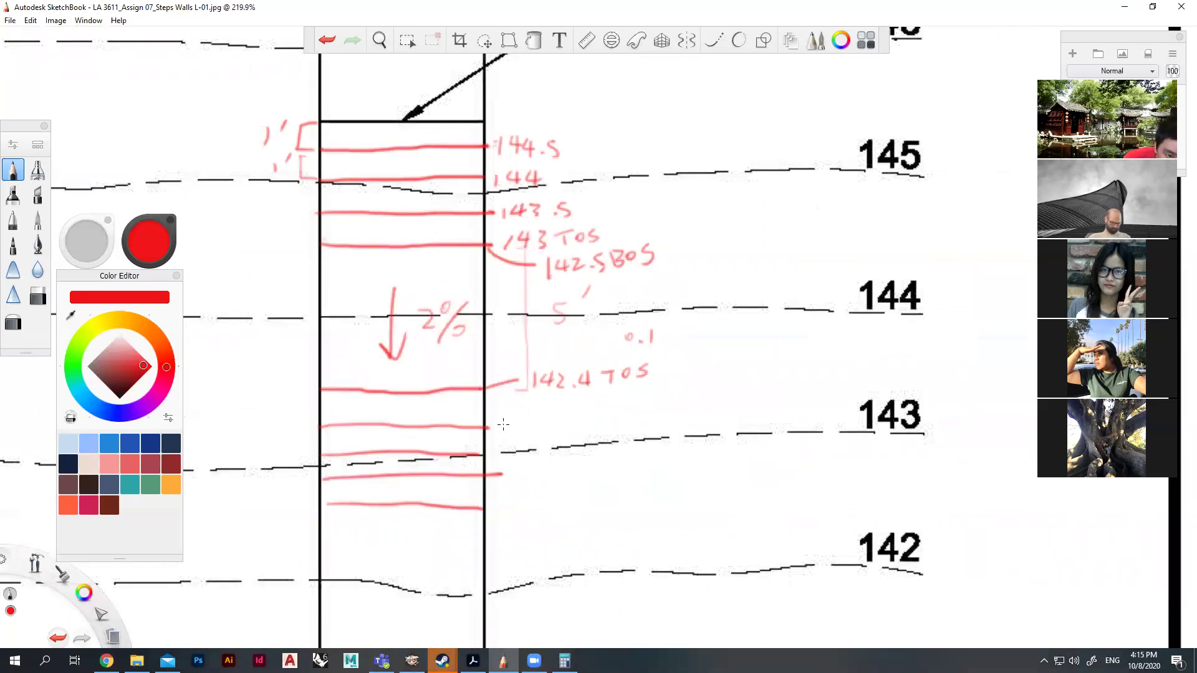
{"action": "left_click_drag", "start_coordinate": [501, 424], "coordinate": [500, 434]}
{"action": "mouse_move", "coordinate": [506, 425]}
{"action": "left_mouse_down"}
{"action": "mouse_move", "coordinate": [549, 427]}
{"action": "mouse_move", "coordinate": [508, 454]}
{"action": "mouse_move", "coordinate": [554, 448]}
{"action": "mouse_move", "coordinate": [508, 470]}
{"action": "mouse_move", "coordinate": [549, 481]}
{"action": "mouse_move", "coordinate": [558, 472]}
{"action": "mouse_move", "coordinate": [510, 502]}
{"action": "mouse_move", "coordinate": [566, 515]}
{"action": "left_mouse_up"}
{"action": "left_click", "coordinate": [535, 436]}
{"action": "left_click", "coordinate": [545, 480]}
{"action": "left_click", "coordinate": [550, 510]}
Add a 139.9 BOS label with a leader at the lowest riser line and mark the 140.4 elevation as TOS.
{"action": "left_click_drag", "start_coordinate": [485, 510], "coordinate": [502, 529]}
{"action": "left_click", "coordinate": [510, 530]}
{"action": "left_click_drag", "start_coordinate": [521, 526], "coordinate": [565, 544]}
{"action": "left_click", "coordinate": [551, 538]}
{"action": "left_click_drag", "start_coordinate": [579, 503], "coordinate": [593, 502]}
{"action": "left_click_drag", "start_coordinate": [586, 503], "coordinate": [585, 515]}
{"action": "mouse_move", "coordinate": [603, 505]}
{"action": "left_mouse_down"}
{"action": "mouse_move", "coordinate": [582, 527]}
{"action": "mouse_move", "coordinate": [608, 541]}
{"action": "left_mouse_up"}
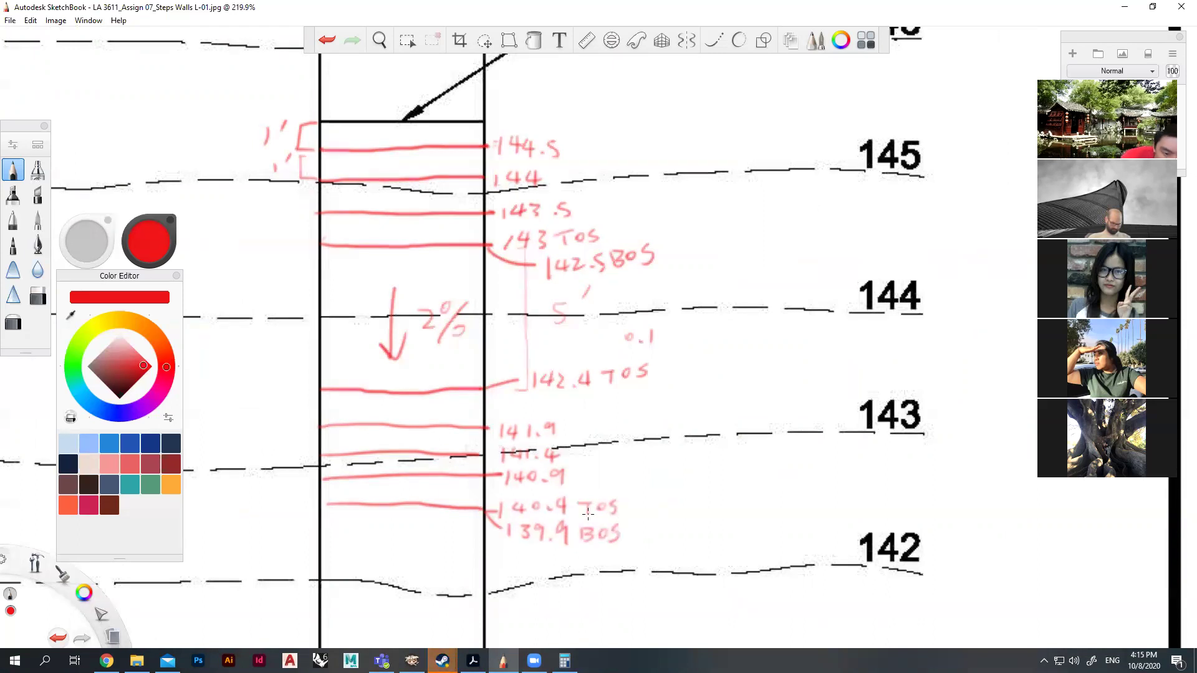
Number the upper flight's risers 1 to 5, counting up from the landing.
{"action": "scroll", "coordinate": [628, 389], "scroll_direction": "down", "scroll_amount": 3}
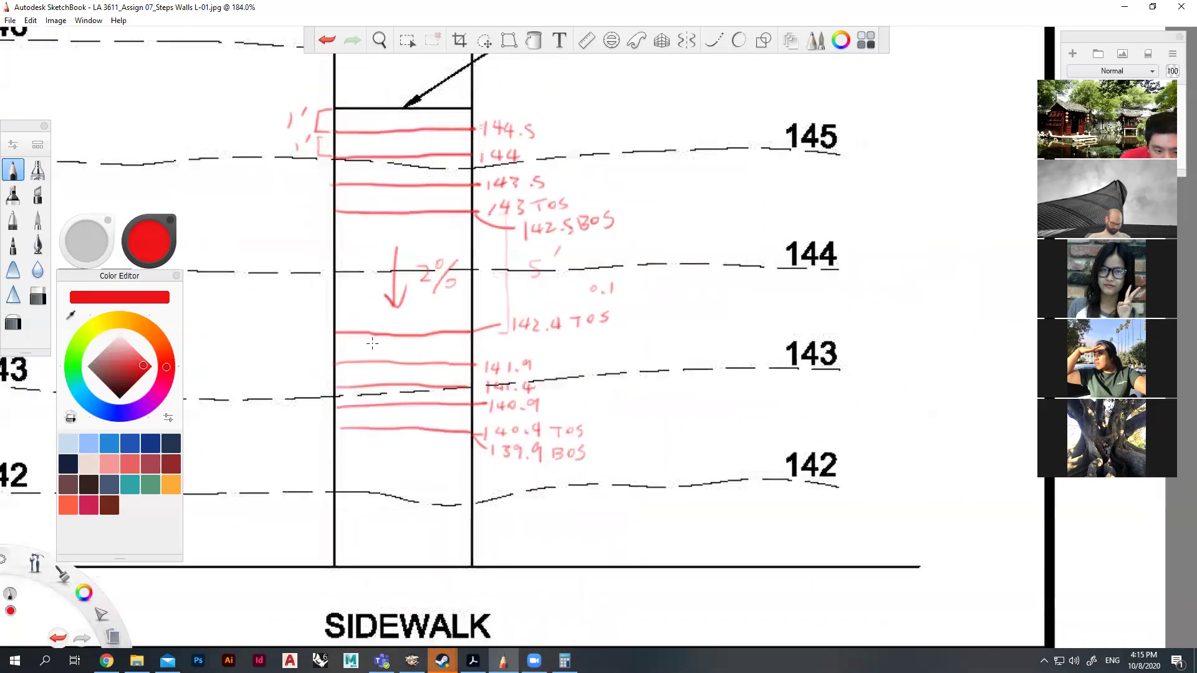
{"action": "scroll", "coordinate": [393, 559], "scroll_direction": "up", "scroll_amount": 1}
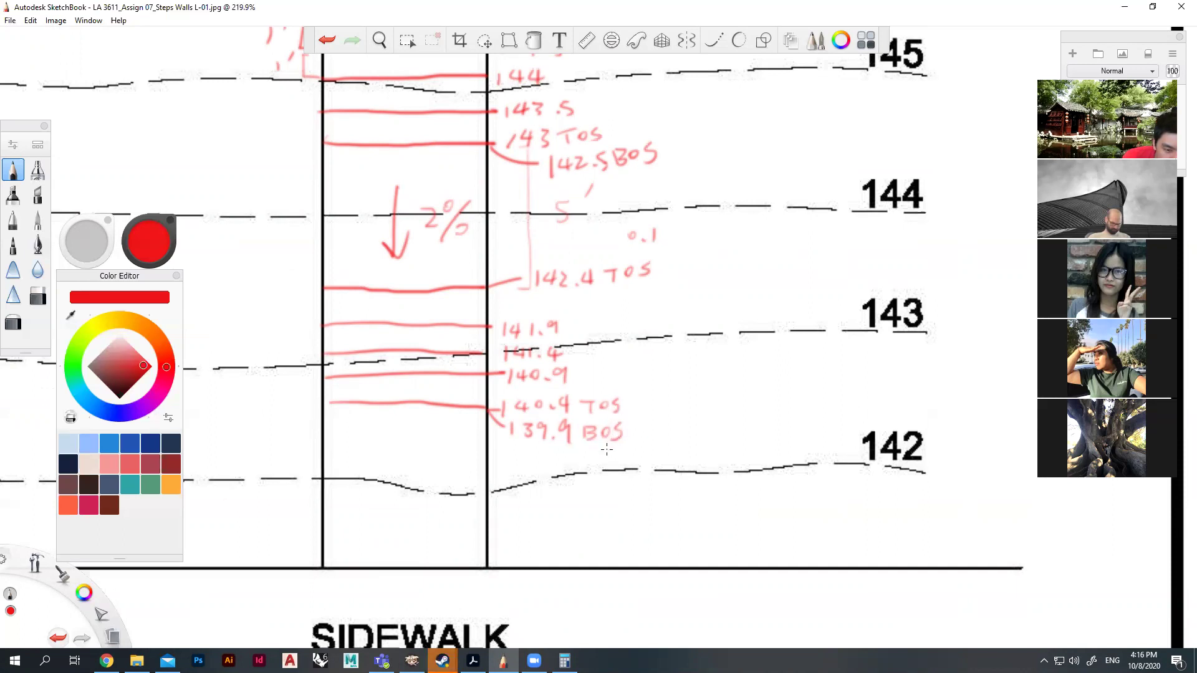
{"action": "scroll", "coordinate": [577, 441], "scroll_direction": "down", "scroll_amount": 5}
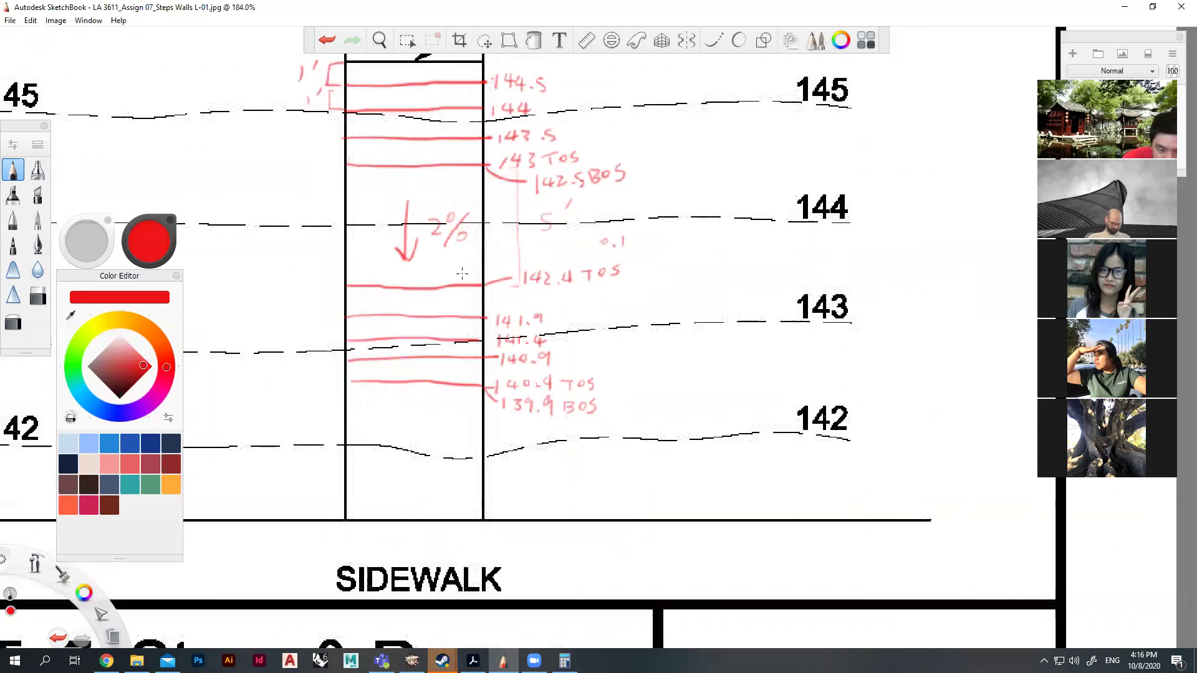
{"action": "scroll", "coordinate": [427, 317], "scroll_direction": "up", "scroll_amount": 2}
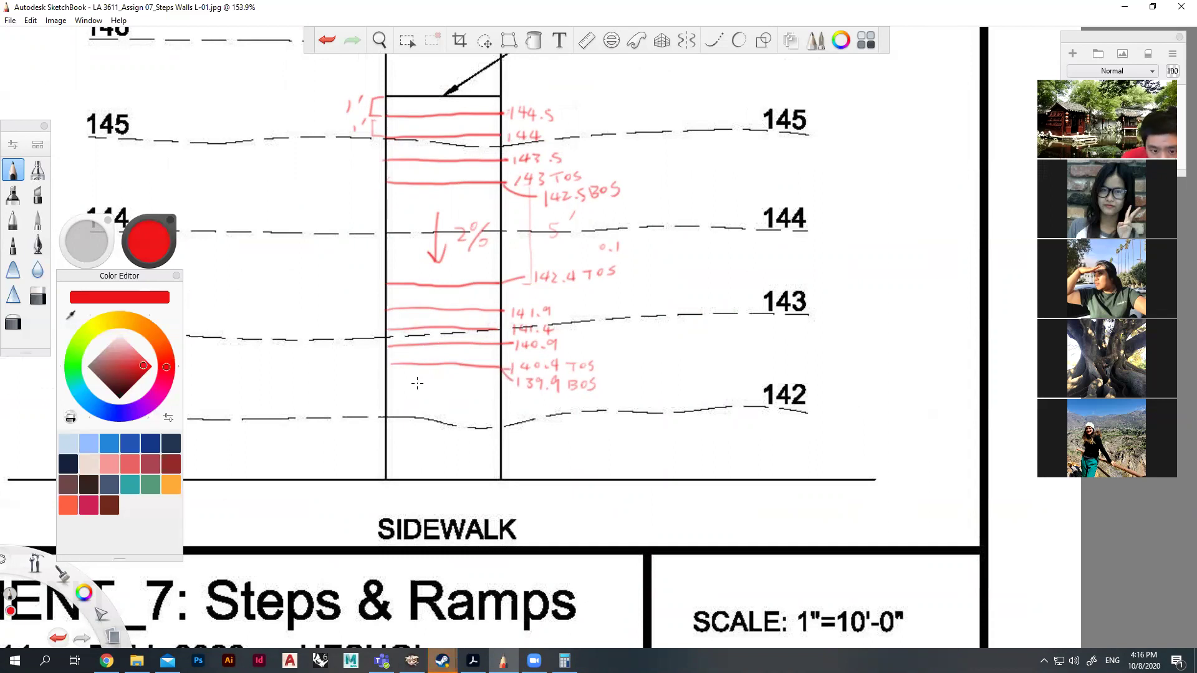
{"action": "scroll", "coordinate": [417, 383], "scroll_direction": "down", "scroll_amount": 3}
{"action": "scroll", "coordinate": [513, 187], "scroll_direction": "up", "scroll_amount": 3}
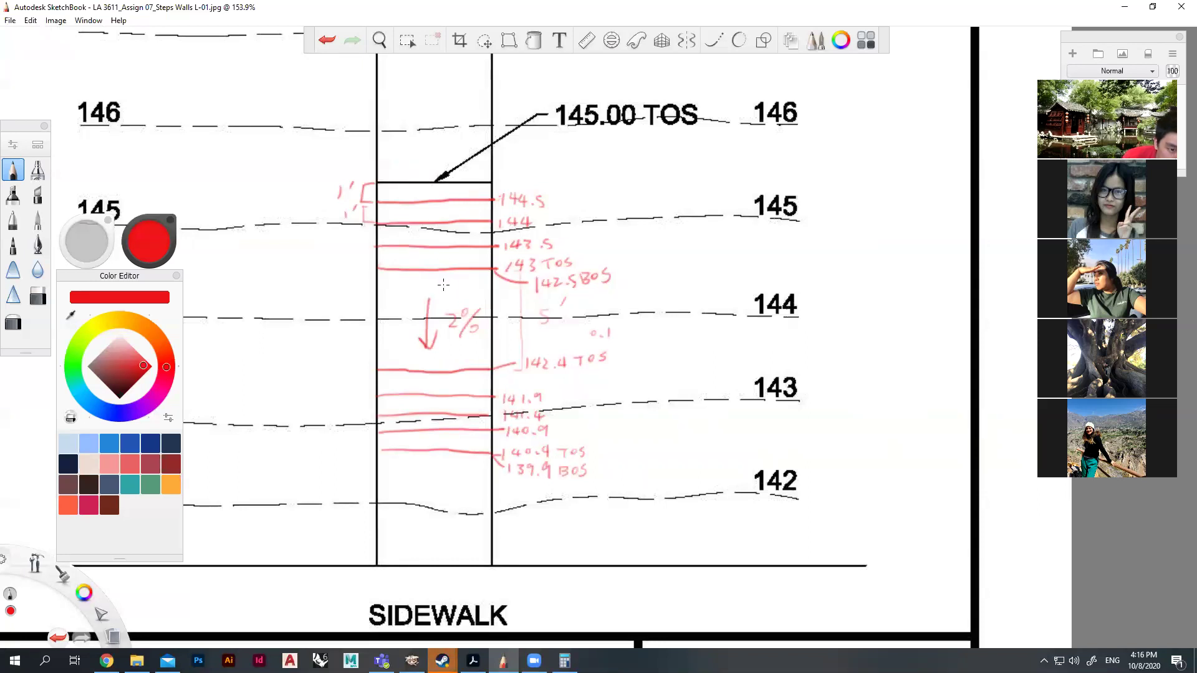
{"action": "mouse_move", "coordinate": [439, 255]}
{"action": "left_mouse_down"}
{"action": "mouse_move", "coordinate": [441, 265]}
{"action": "mouse_move", "coordinate": [447, 240]}
{"action": "left_mouse_up"}
{"action": "left_click_drag", "start_coordinate": [443, 190], "coordinate": [430, 178]}
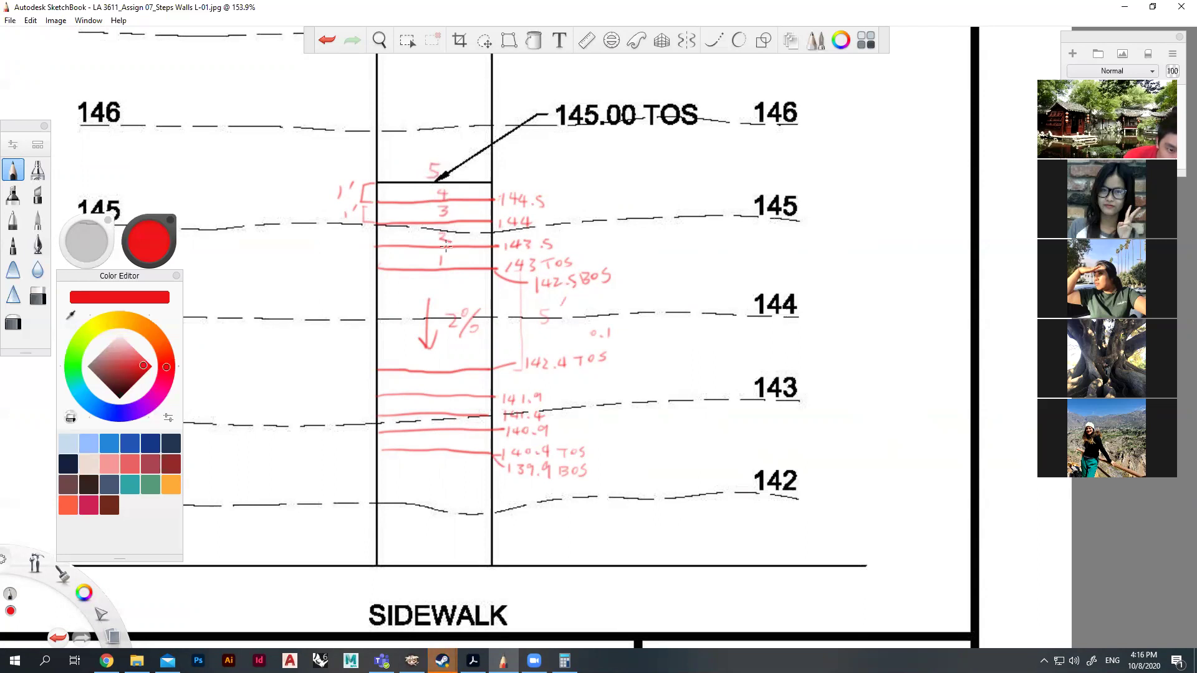
Undo the riser numbers written on the upper flight.
{"action": "key", "text": "ctrl+z"}
{"action": "key", "text": "ctrl+z"}
{"action": "key", "text": "ctrl+z"}
{"action": "key", "text": "ctrl+z"}
{"action": "key", "text": "ctrl+z"}
{"action": "key", "text": "ctrl+z"}
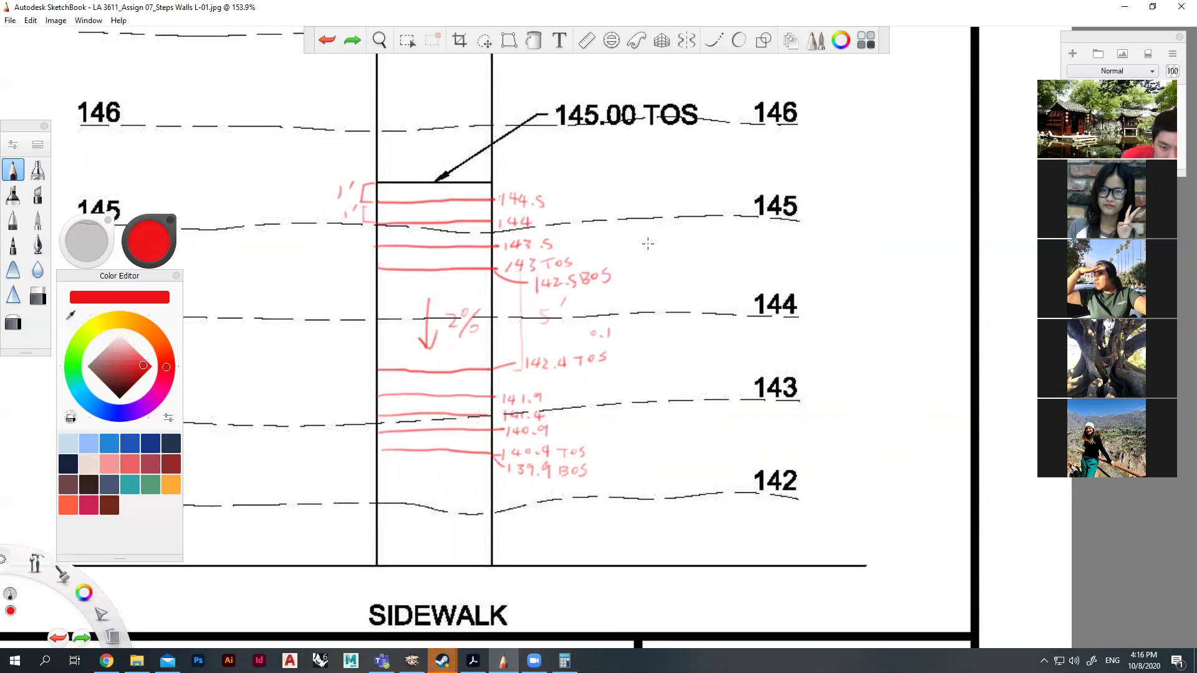
Sketch a stair side profile beside the plan, with tick lines above the steps and an arrow at the top edge.
{"action": "mouse_move", "coordinate": [636, 246]}
{"action": "left_mouse_down"}
{"action": "mouse_move", "coordinate": [725, 256]}
{"action": "mouse_move", "coordinate": [733, 268]}
{"action": "left_mouse_up"}
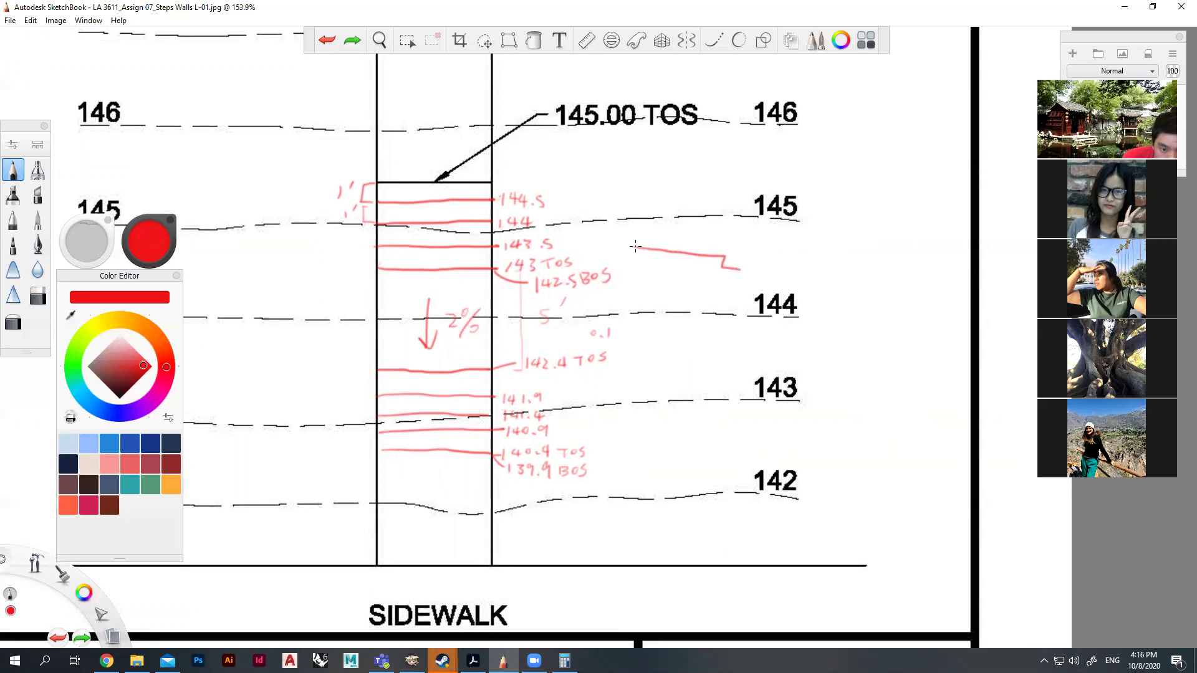
{"action": "mouse_move", "coordinate": [741, 279]}
{"action": "left_mouse_down"}
{"action": "mouse_move", "coordinate": [798, 320]}
{"action": "mouse_move", "coordinate": [937, 340]}
{"action": "left_mouse_up"}
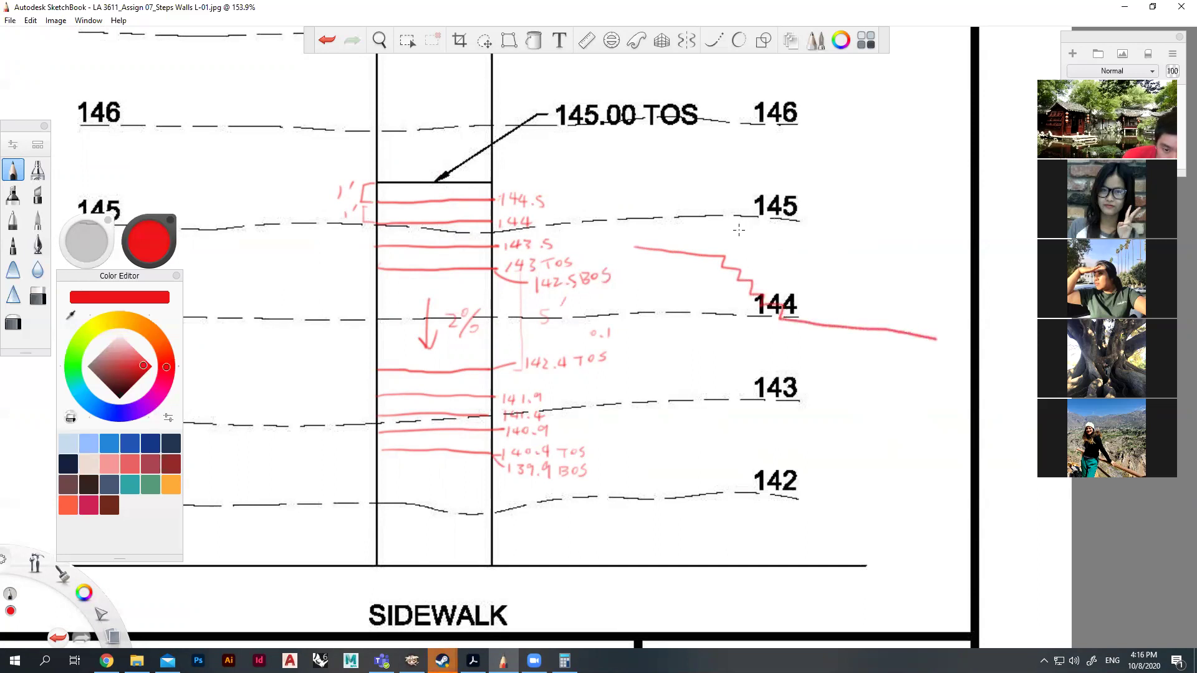
{"action": "mouse_move", "coordinate": [734, 259]}
{"action": "left_mouse_down"}
{"action": "mouse_move", "coordinate": [738, 224]}
{"action": "mouse_move", "coordinate": [745, 277]}
{"action": "mouse_move", "coordinate": [777, 302]}
{"action": "left_mouse_up"}
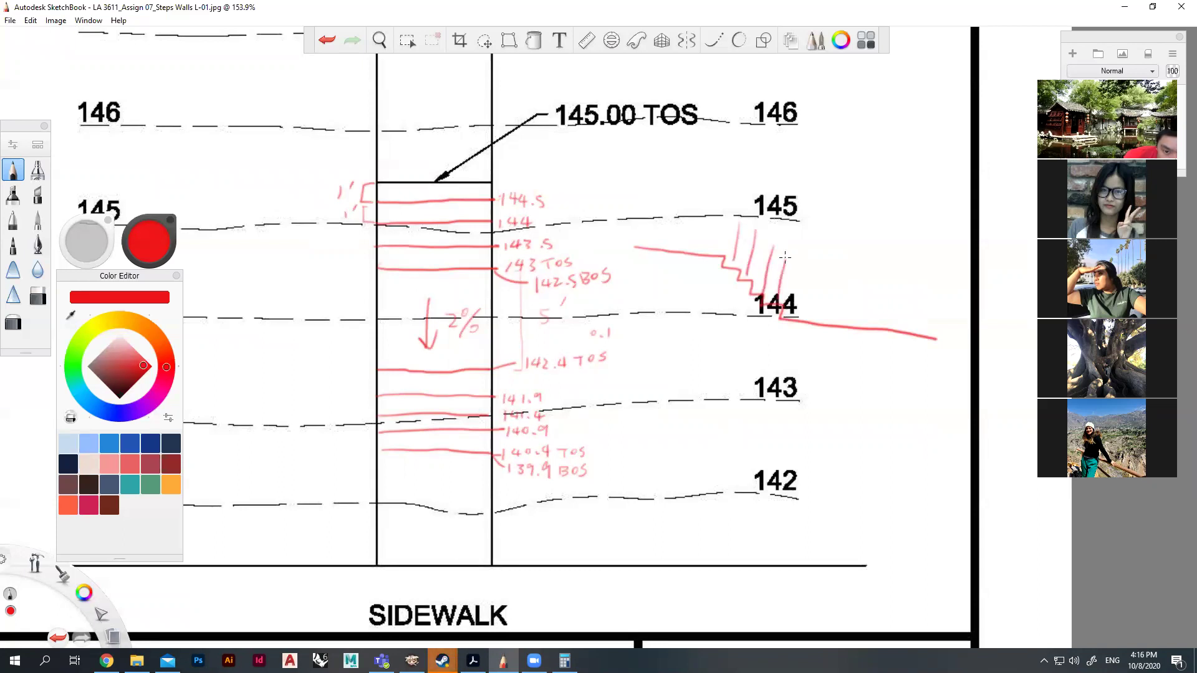
{"action": "mouse_move", "coordinate": [713, 249]}
{"action": "left_mouse_down"}
{"action": "mouse_move", "coordinate": [718, 207]}
{"action": "mouse_move", "coordinate": [724, 240]}
{"action": "left_mouse_up"}
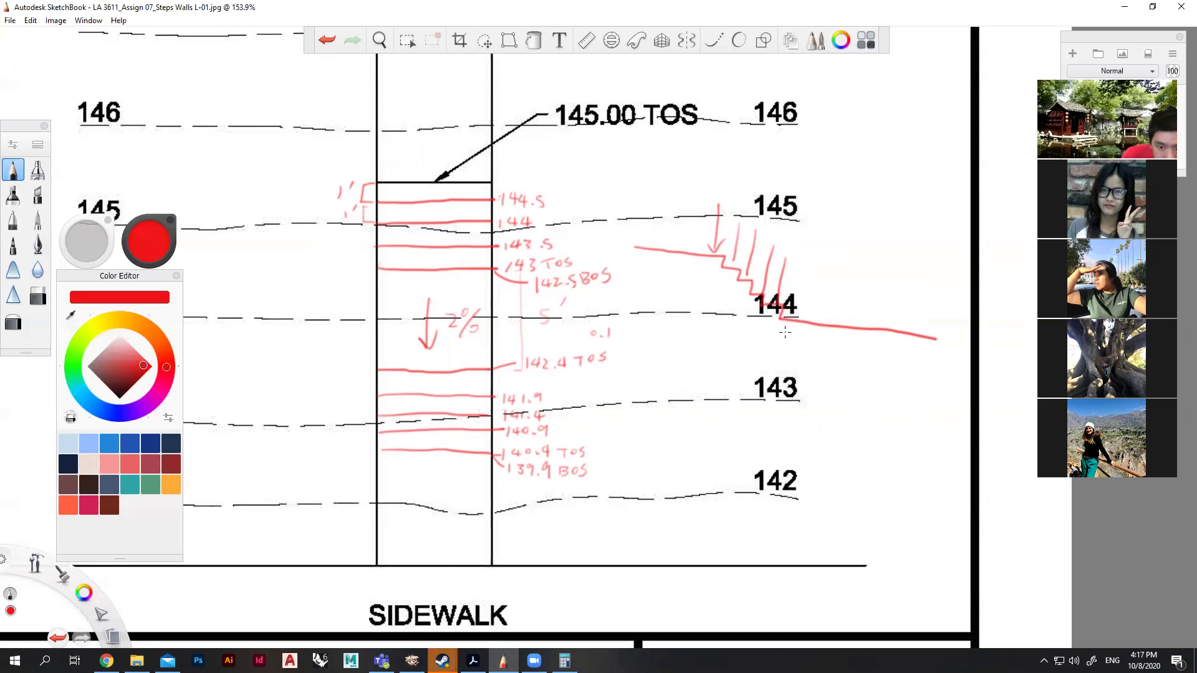
Add TOS and BOS leader labels at the foot of the sketched stair profile and circle that point.
{"action": "left_click_drag", "start_coordinate": [780, 318], "coordinate": [867, 272]}
{"action": "left_click_drag", "start_coordinate": [860, 274], "coordinate": [869, 280]}
{"action": "left_click_drag", "start_coordinate": [781, 317], "coordinate": [873, 304]}
{"action": "left_click_drag", "start_coordinate": [888, 300], "coordinate": [880, 309]}
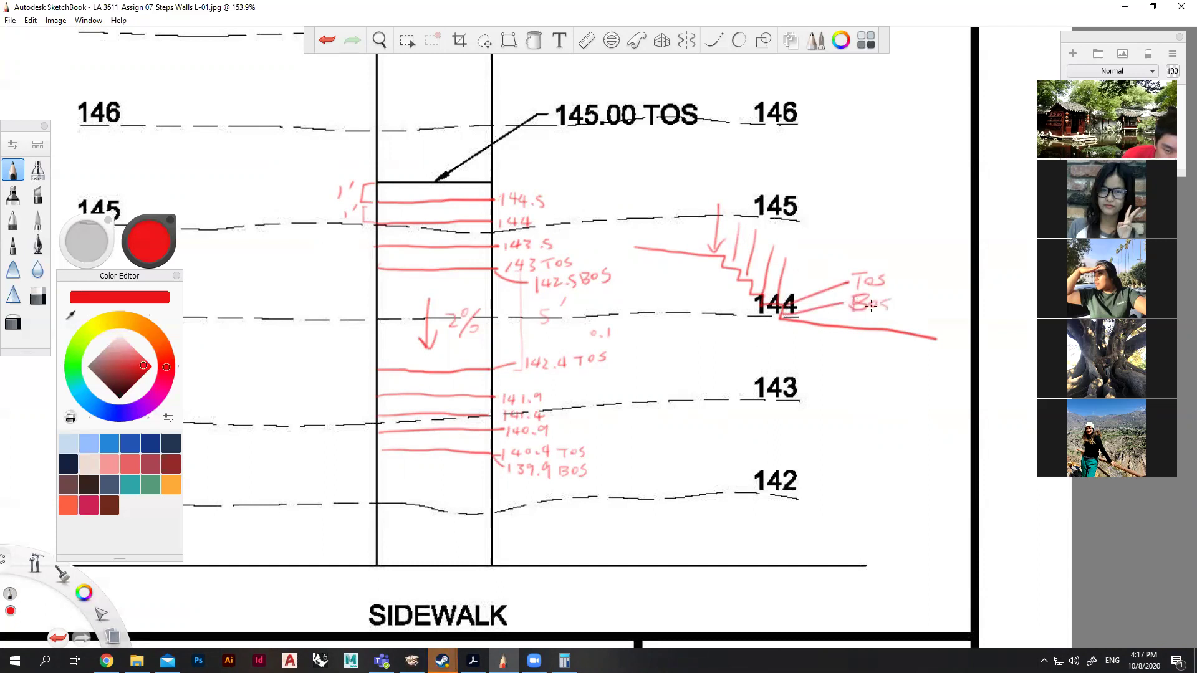
{"action": "left_click_drag", "start_coordinate": [777, 318], "coordinate": [780, 319]}
Undo the latest extra strokes over the lower part of the stair profile.
{"action": "left_click_drag", "start_coordinate": [935, 340], "coordinate": [939, 334]}
{"action": "mouse_move", "coordinate": [778, 320]}
{"action": "left_mouse_down"}
{"action": "mouse_move", "coordinate": [919, 347]}
{"action": "mouse_move", "coordinate": [776, 324]}
{"action": "left_mouse_up"}
{"action": "key", "text": "ctrl+z"}
{"action": "key", "text": "ctrl+z"}
{"action": "key", "text": "ctrl+z"}
{"action": "key", "text": "ctrl+z"}
{"action": "key", "text": "ctrl+z"}
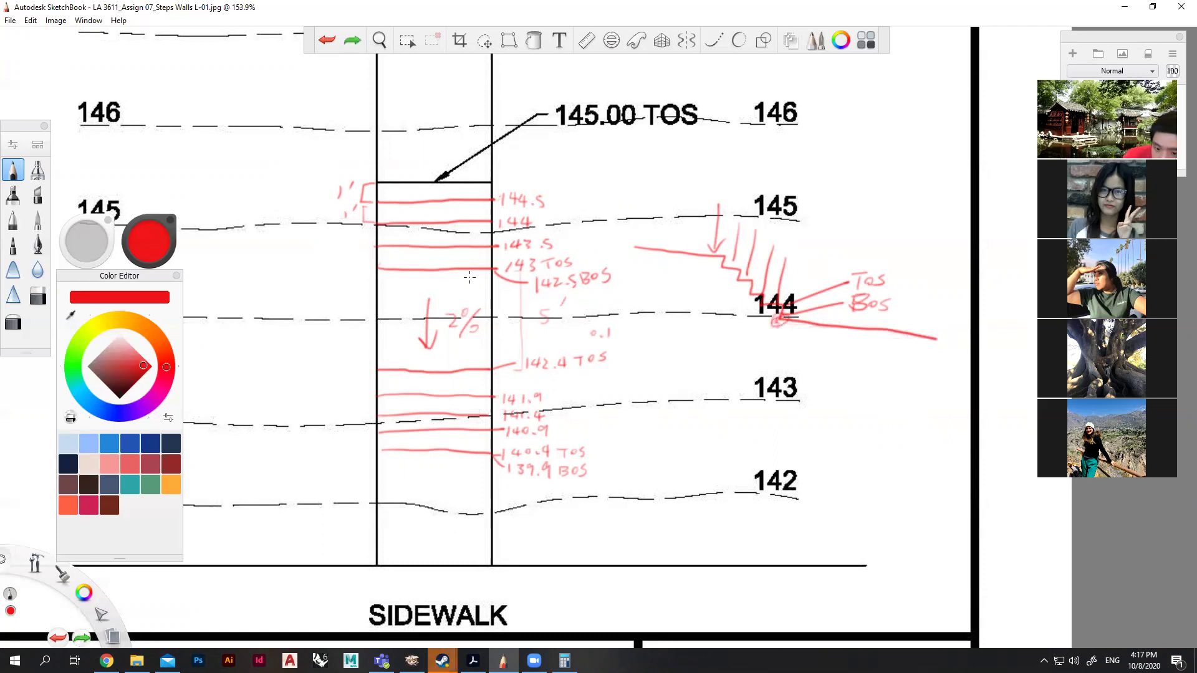
Undo the circle and the TOS and BOS leader labels at the foot of the sketched stair profile.
{"action": "key", "text": "ctrl+z"}
{"action": "key", "text": "ctrl+z"}
{"action": "key", "text": "ctrl+z"}
{"action": "key", "text": "ctrl+z"}
{"action": "key", "text": "ctrl+z"}
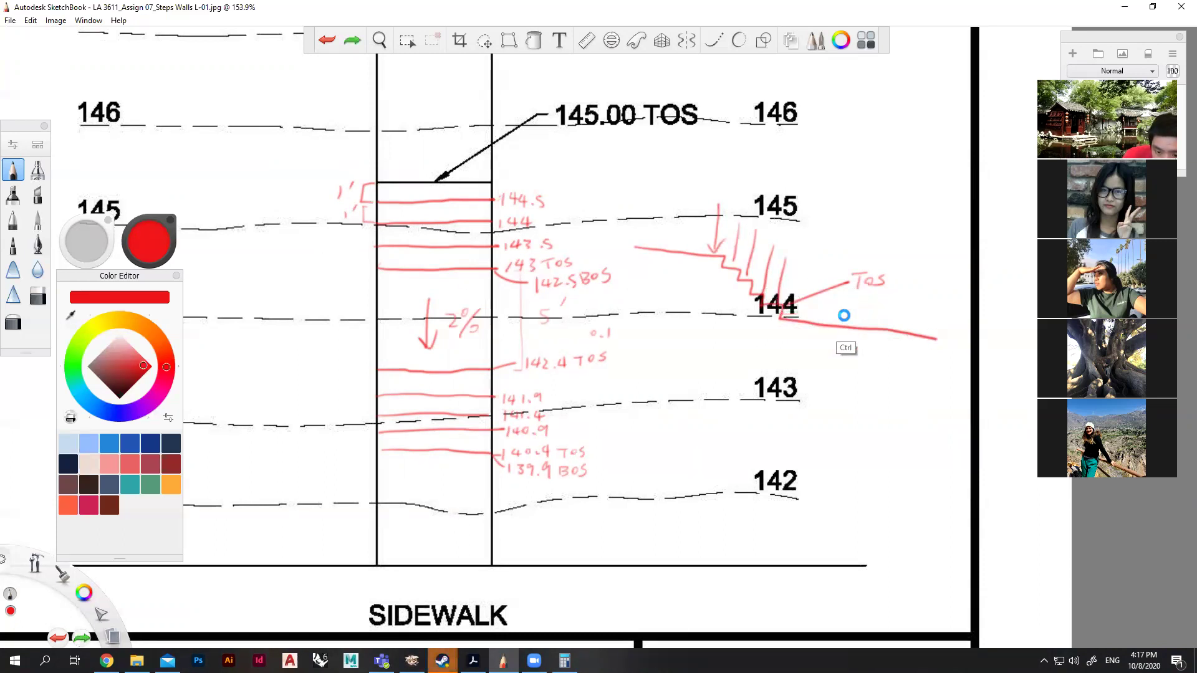
{"action": "key", "text": "ctrl+z"}
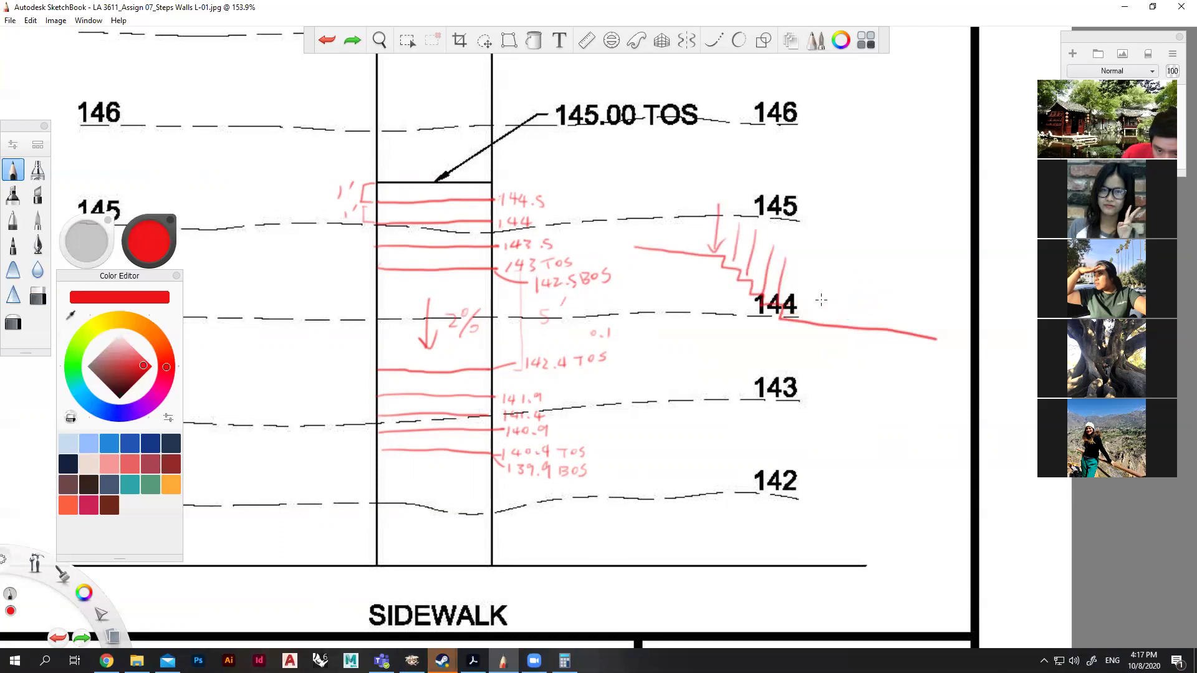
Undo the tick lines and the arrow above the sketched stair profile.
{"action": "key", "text": "ctrl+z"}
{"action": "key", "text": "ctrl+z"}
{"action": "key", "text": "ctrl+z"}
{"action": "key", "text": "ctrl+z"}
{"action": "key", "text": "ctrl+z"}
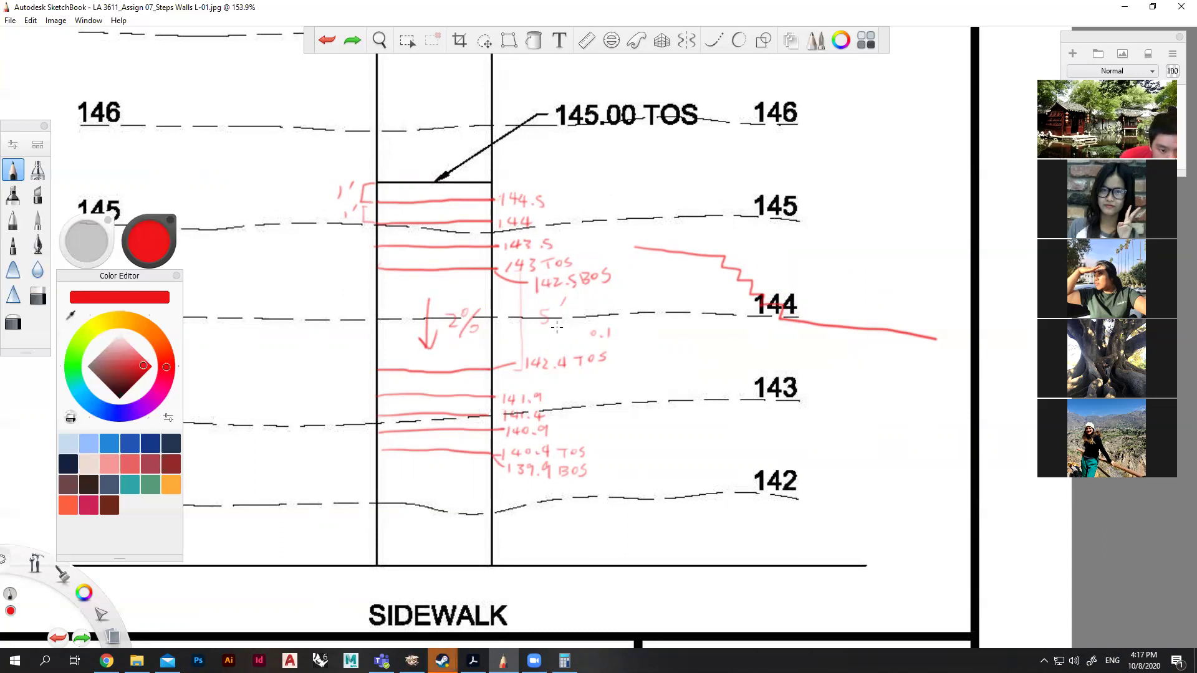
Bracket the first step of the sketched profile with a 1' tread and a 0.5' riser dimension.
{"action": "left_click_drag", "start_coordinate": [522, 370], "coordinate": [493, 373]}
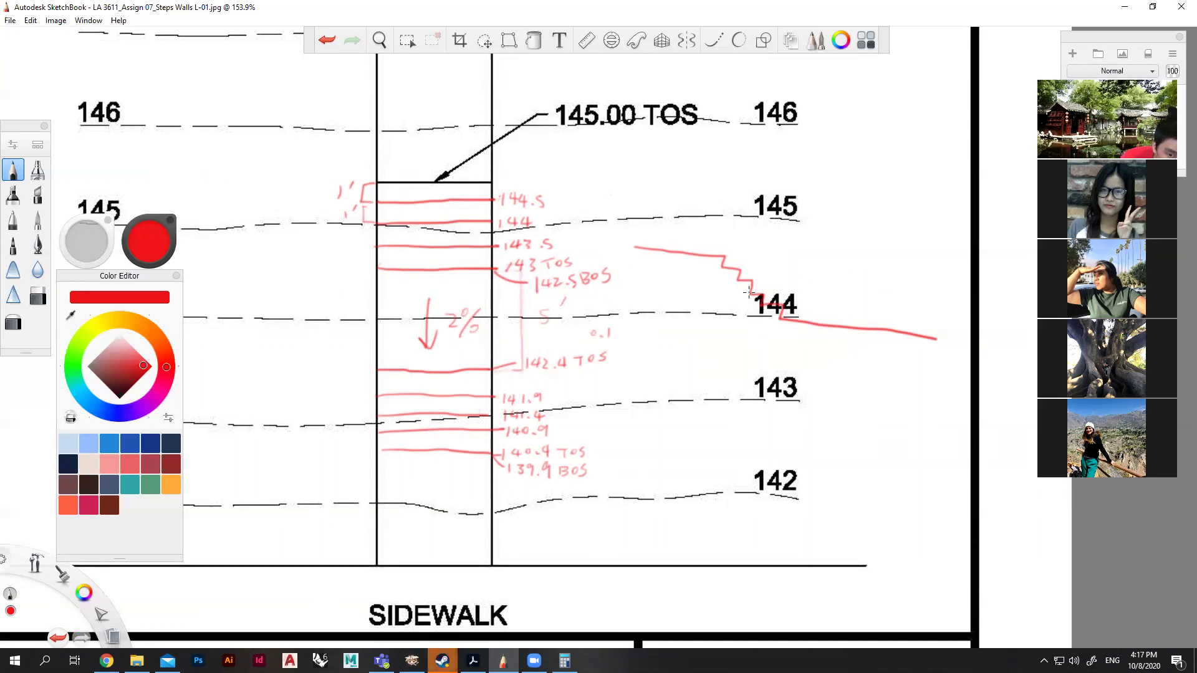
{"action": "left_click_drag", "start_coordinate": [725, 244], "coordinate": [748, 252]}
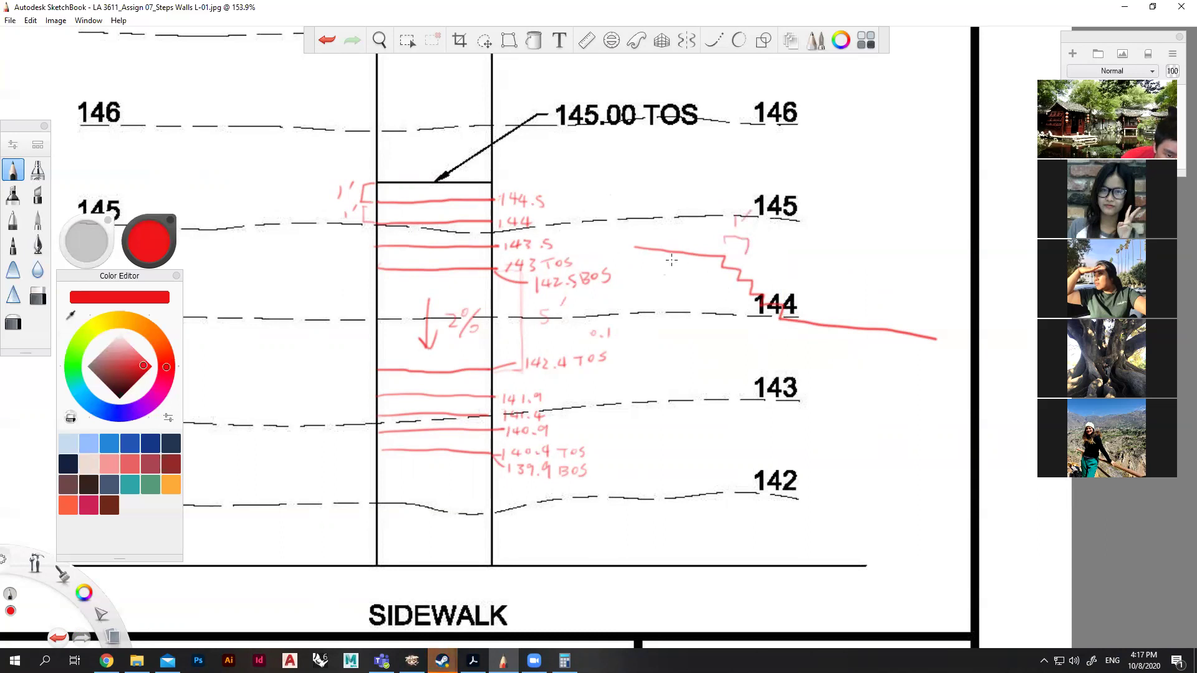
{"action": "left_click_drag", "start_coordinate": [698, 255], "coordinate": [697, 263]}
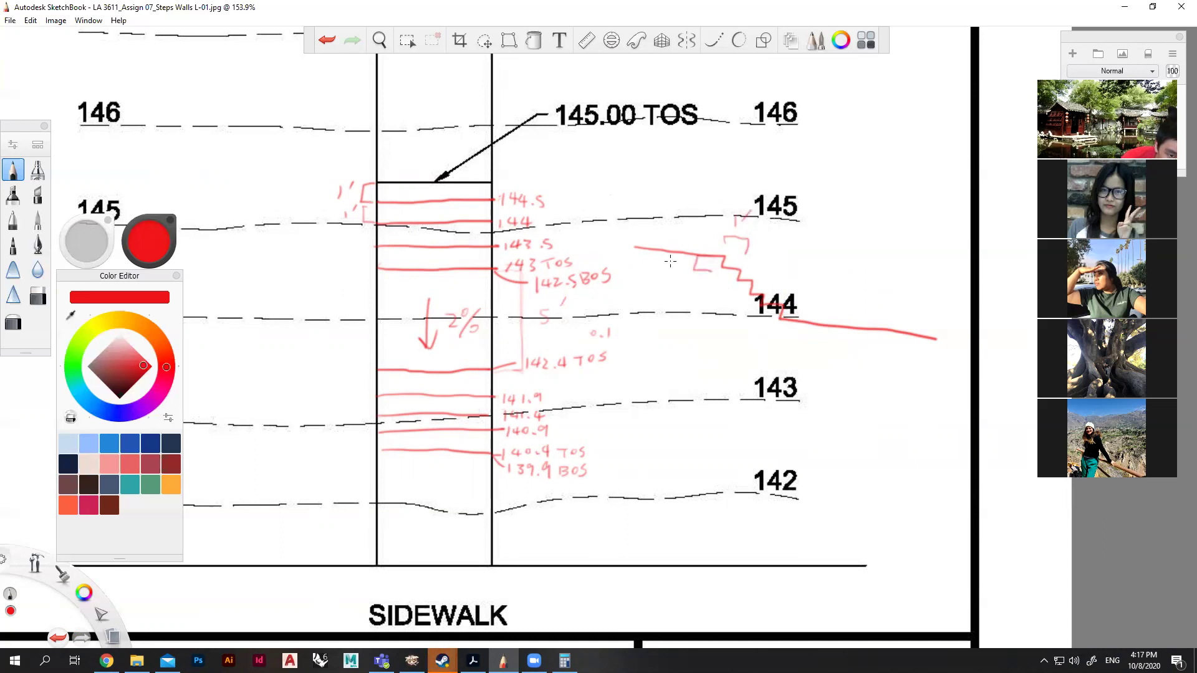
{"action": "left_click_drag", "start_coordinate": [688, 260], "coordinate": [683, 268]}
Check the riser and tread sizes in the instructions and bracket the second step of the profile the same way.
{"action": "scroll", "coordinate": [792, 318], "scroll_direction": "down", "scroll_amount": 6}
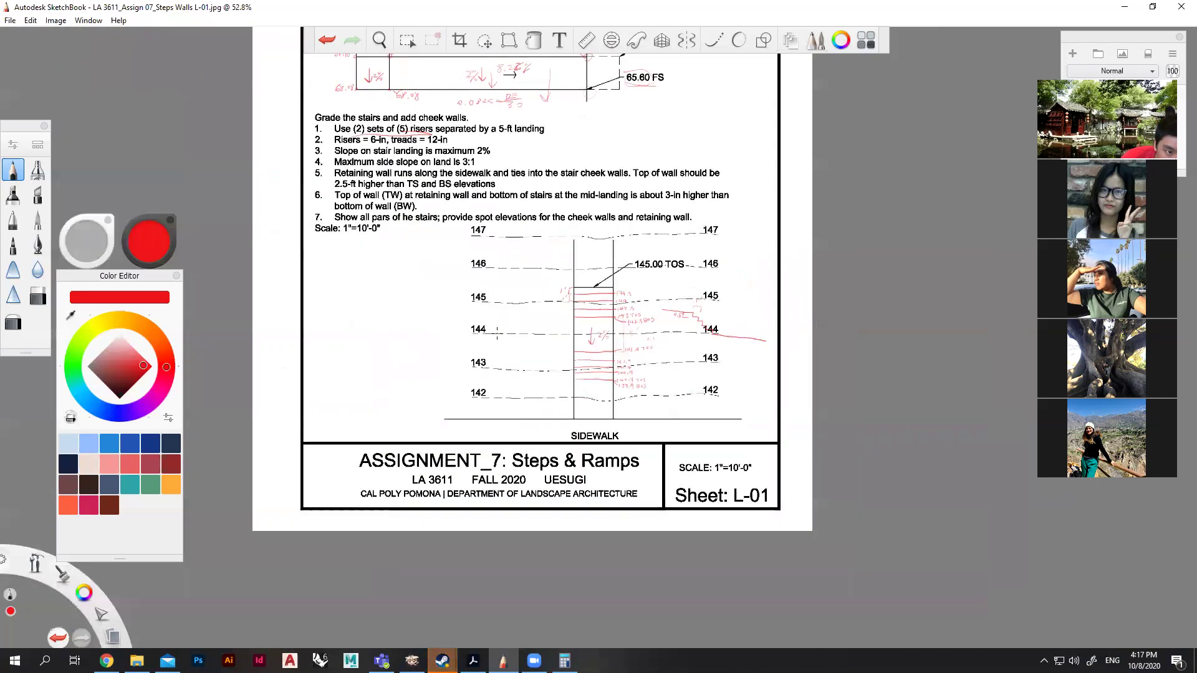
{"action": "scroll", "coordinate": [360, 101], "scroll_direction": "up", "scroll_amount": 3}
{"action": "scroll", "coordinate": [360, 100], "scroll_direction": "up", "scroll_amount": 4}
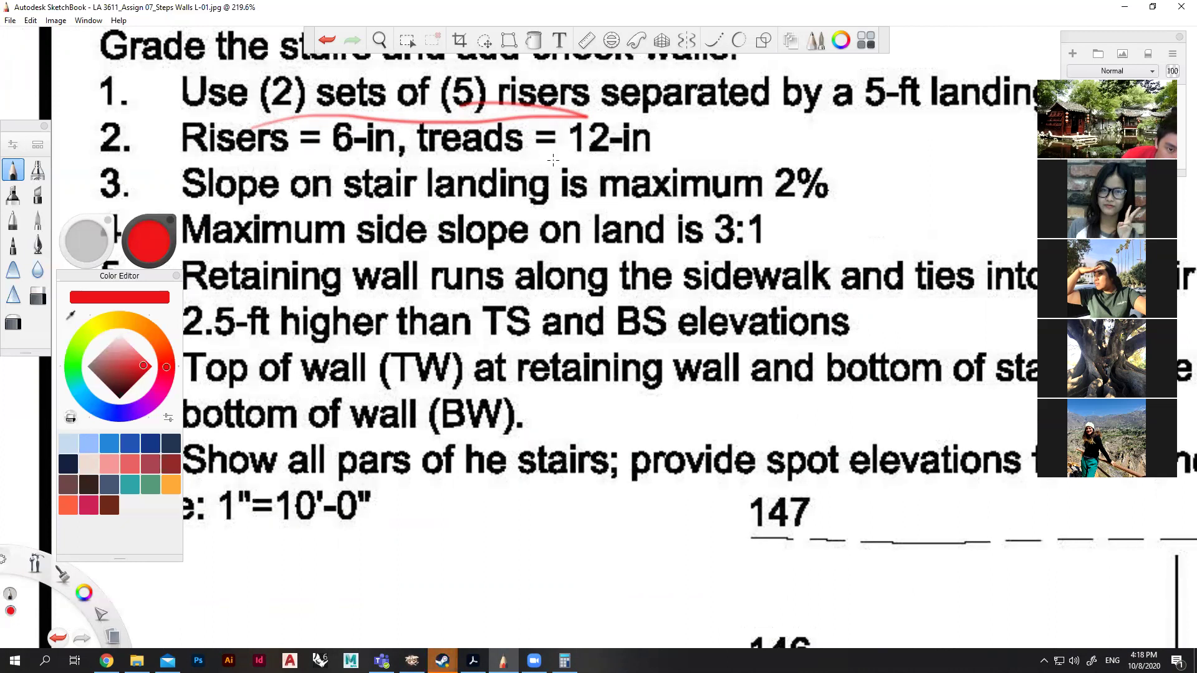
{"action": "scroll", "coordinate": [567, 136], "scroll_direction": "down", "scroll_amount": 6}
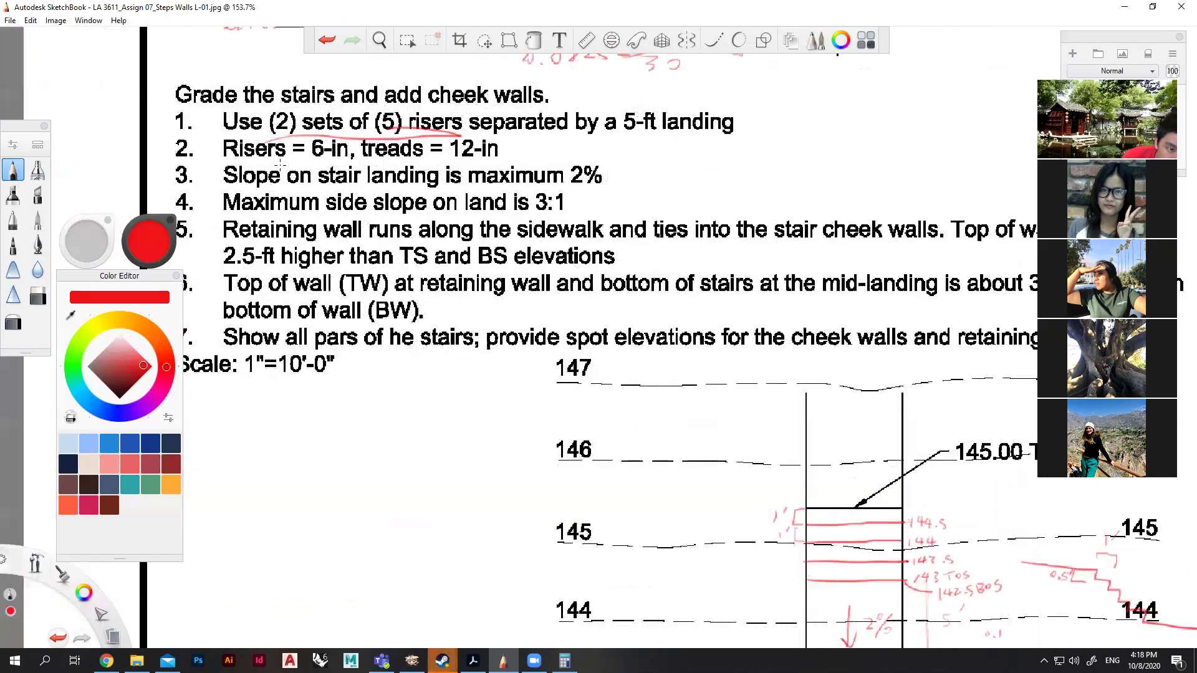
{"action": "scroll", "coordinate": [905, 470], "scroll_direction": "up", "scroll_amount": 6}
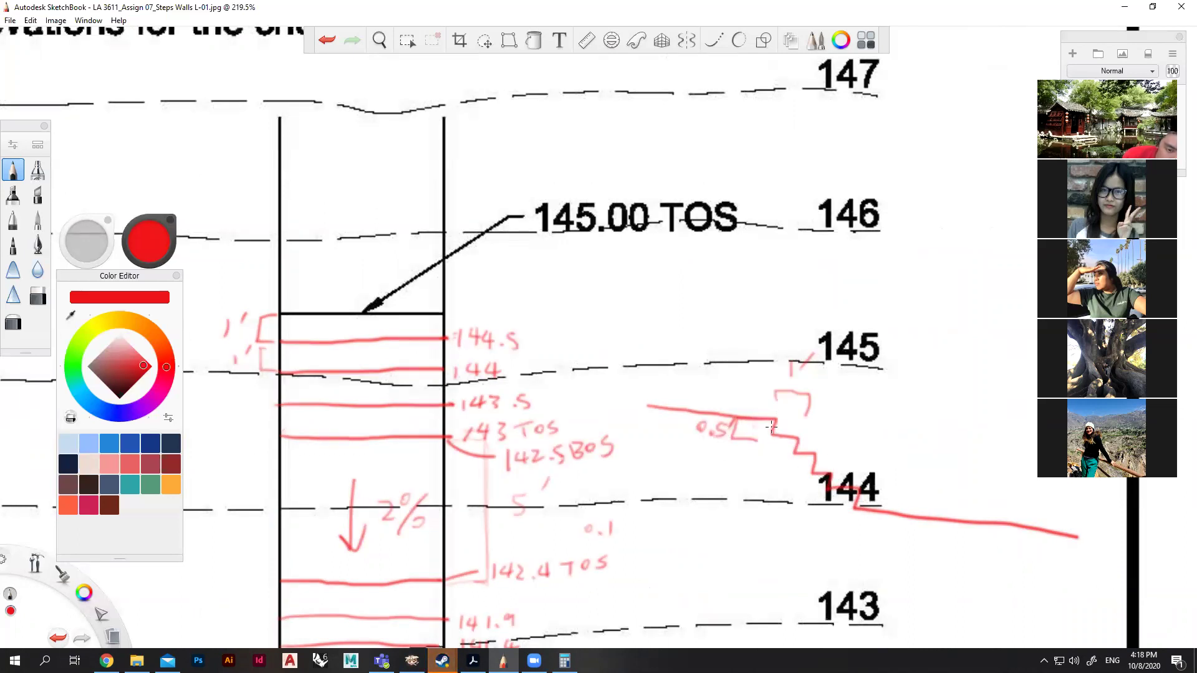
{"action": "mouse_move", "coordinate": [776, 431]}
{"action": "left_mouse_down"}
{"action": "mouse_move", "coordinate": [762, 457]}
{"action": "mouse_move", "coordinate": [823, 441]}
{"action": "mouse_move", "coordinate": [826, 412]}
{"action": "mouse_move", "coordinate": [837, 412]}
{"action": "left_mouse_up"}
Undo all the tread and riser brackets and dimensions on the sketched stair profile.
{"action": "key", "text": "ctrl+z"}
{"action": "key", "text": "ctrl+z"}
{"action": "key", "text": "ctrl+z"}
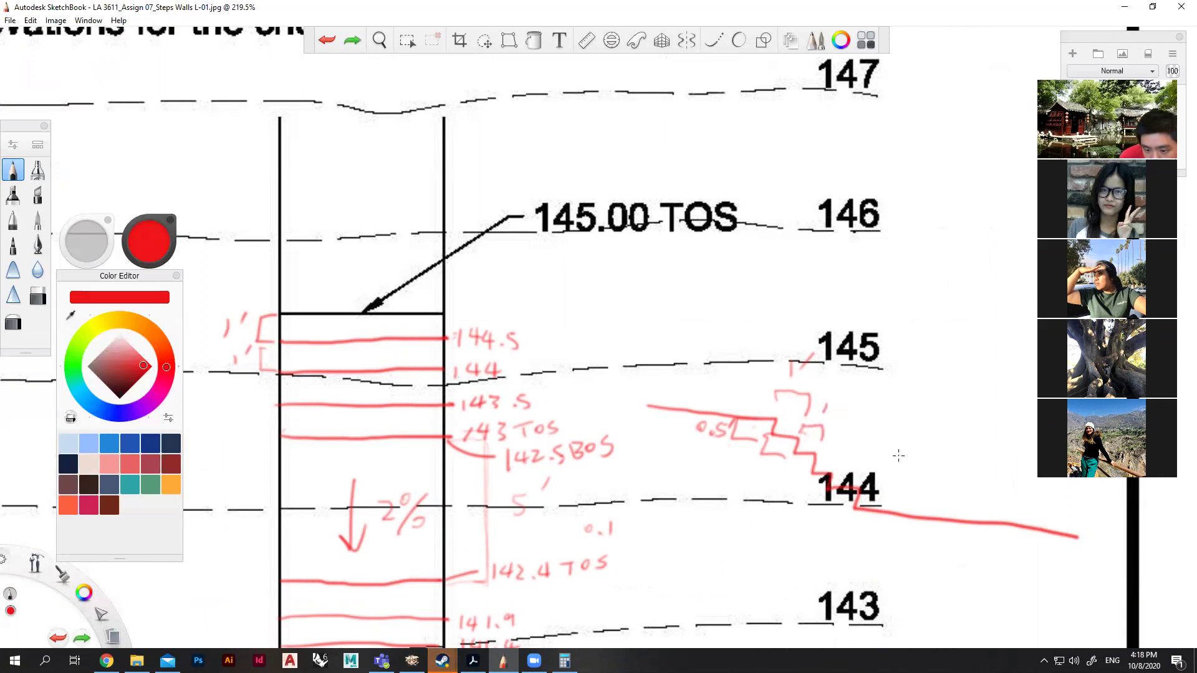
{"action": "key", "text": "ctrl+z"}
{"action": "key", "text": "ctrl+z"}
{"action": "key", "text": "ctrl+z"}
{"action": "key", "text": "ctrl+z"}
{"action": "key", "text": "ctrl+z"}
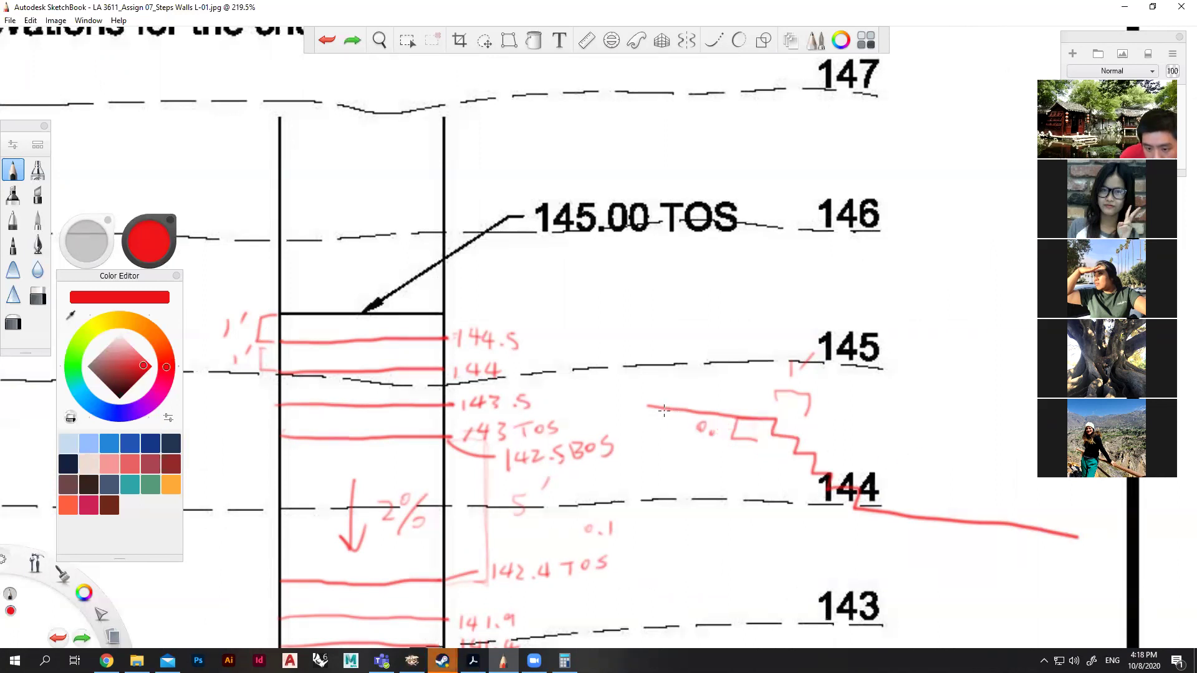
{"action": "key", "text": "ctrl+z"}
{"action": "key", "text": "ctrl+z"}
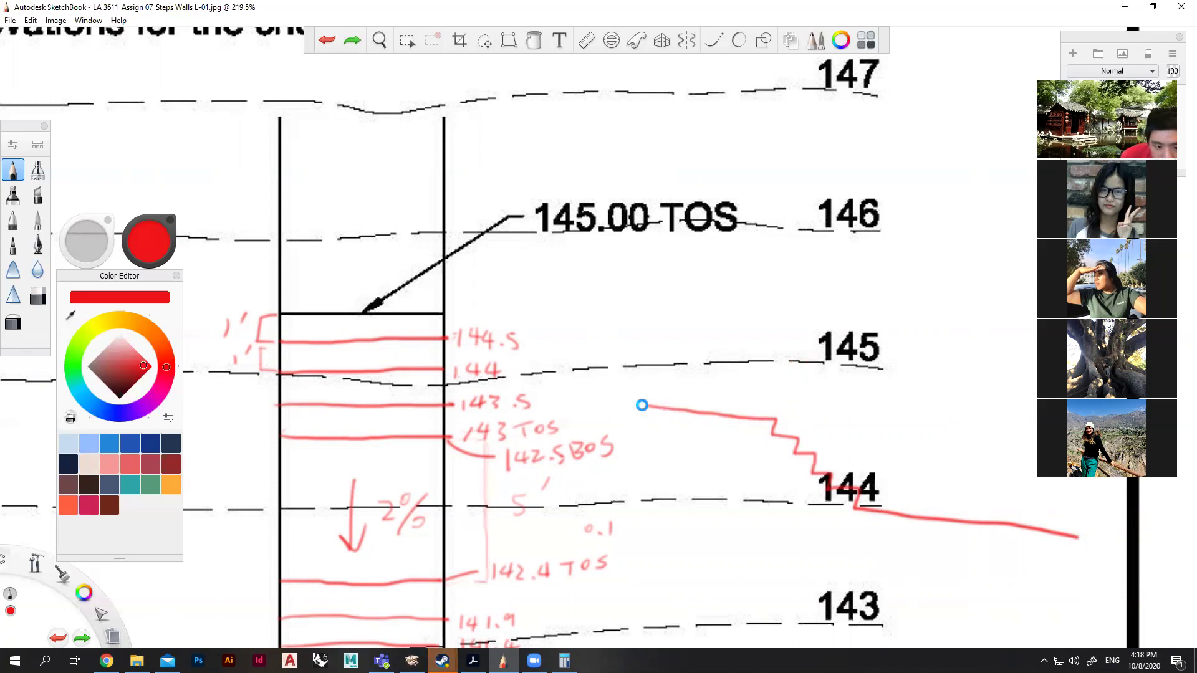
Write 1 beside the remaining treads and 5 beside the landing, and bracket the run from the bottom riser to the sidewalk as 7.
{"action": "scroll", "coordinate": [477, 200], "scroll_direction": "down", "scroll_amount": 3}
{"action": "scroll", "coordinate": [472, 198], "scroll_direction": "down", "scroll_amount": 2}
{"action": "scroll", "coordinate": [390, 272], "scroll_direction": "up", "scroll_amount": 2}
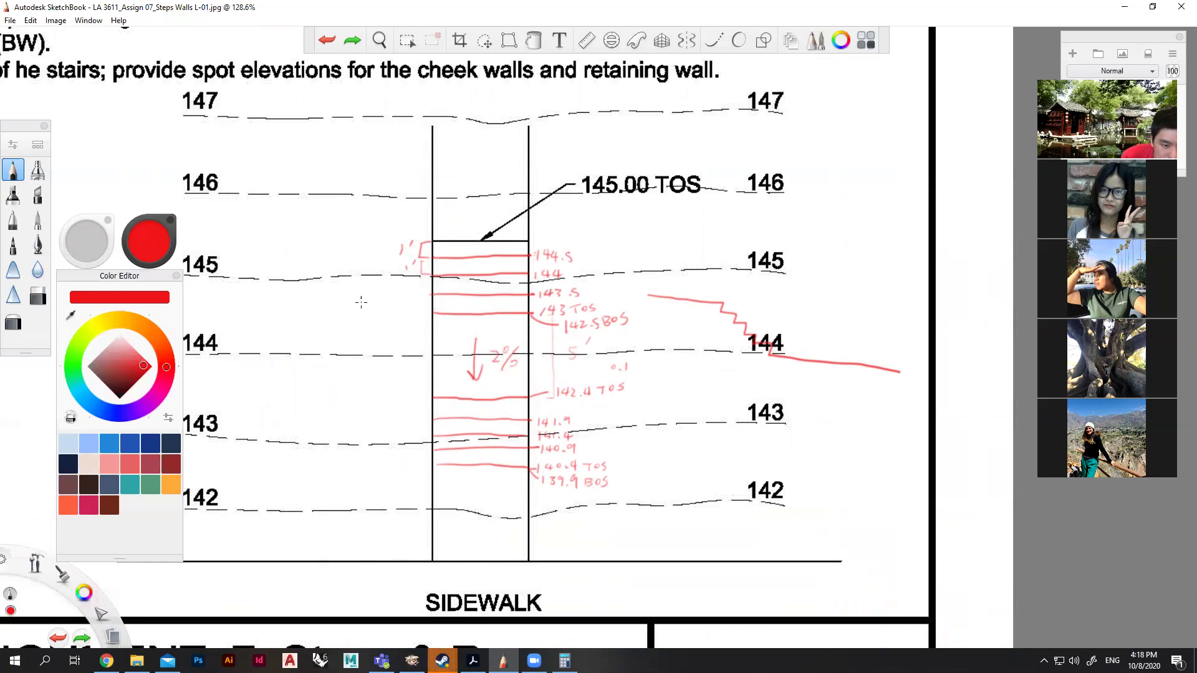
{"action": "scroll", "coordinate": [422, 268], "scroll_direction": "down", "scroll_amount": 3}
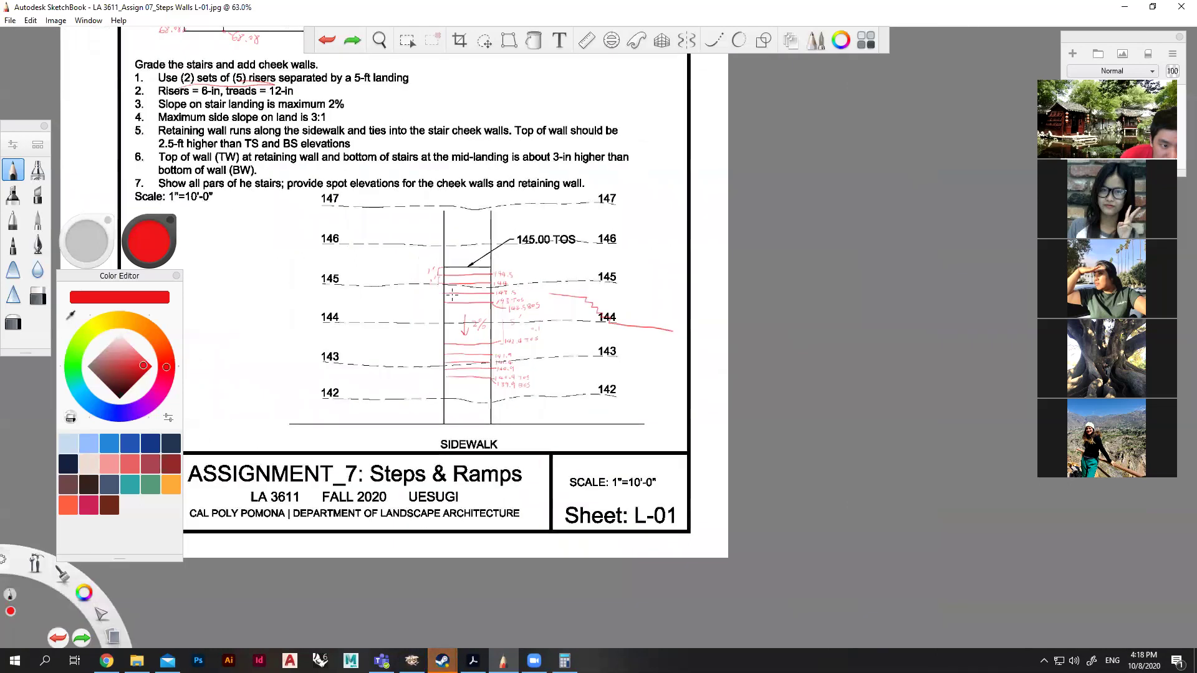
{"action": "scroll", "coordinate": [452, 295], "scroll_direction": "up", "scroll_amount": 3}
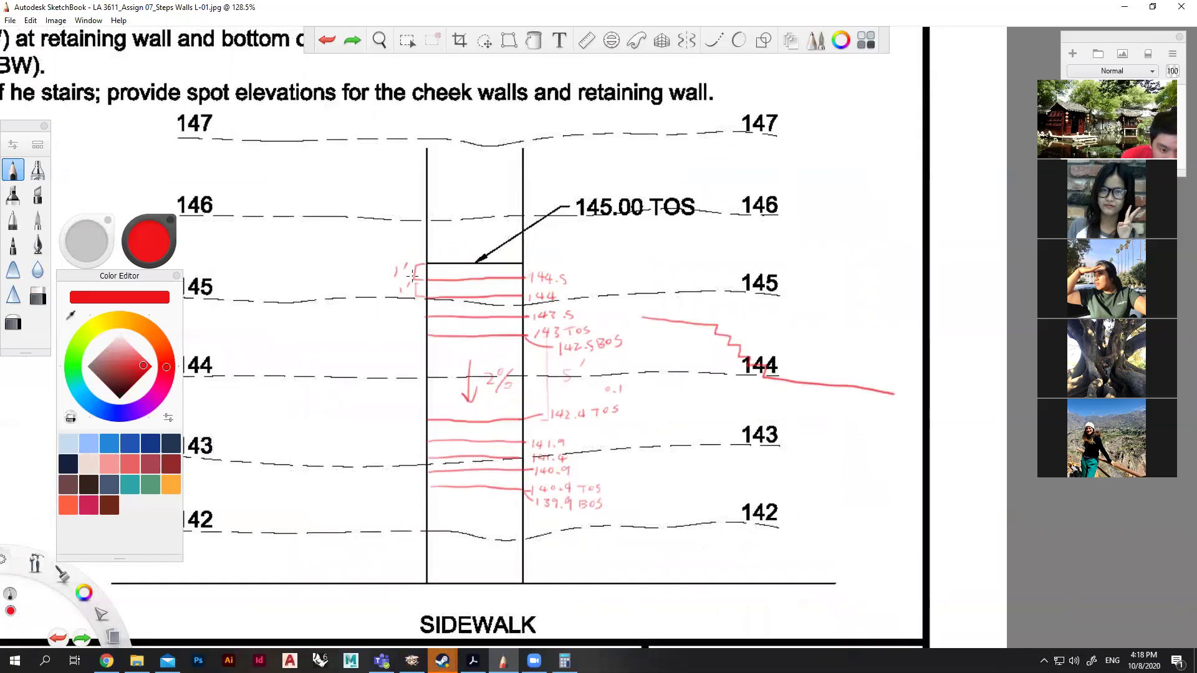
{"action": "mouse_move", "coordinate": [405, 305]}
{"action": "left_mouse_down"}
{"action": "mouse_move", "coordinate": [408, 380]}
{"action": "mouse_move", "coordinate": [416, 366]}
{"action": "left_mouse_up"}
{"action": "left_click_drag", "start_coordinate": [413, 446], "coordinate": [412, 457]}
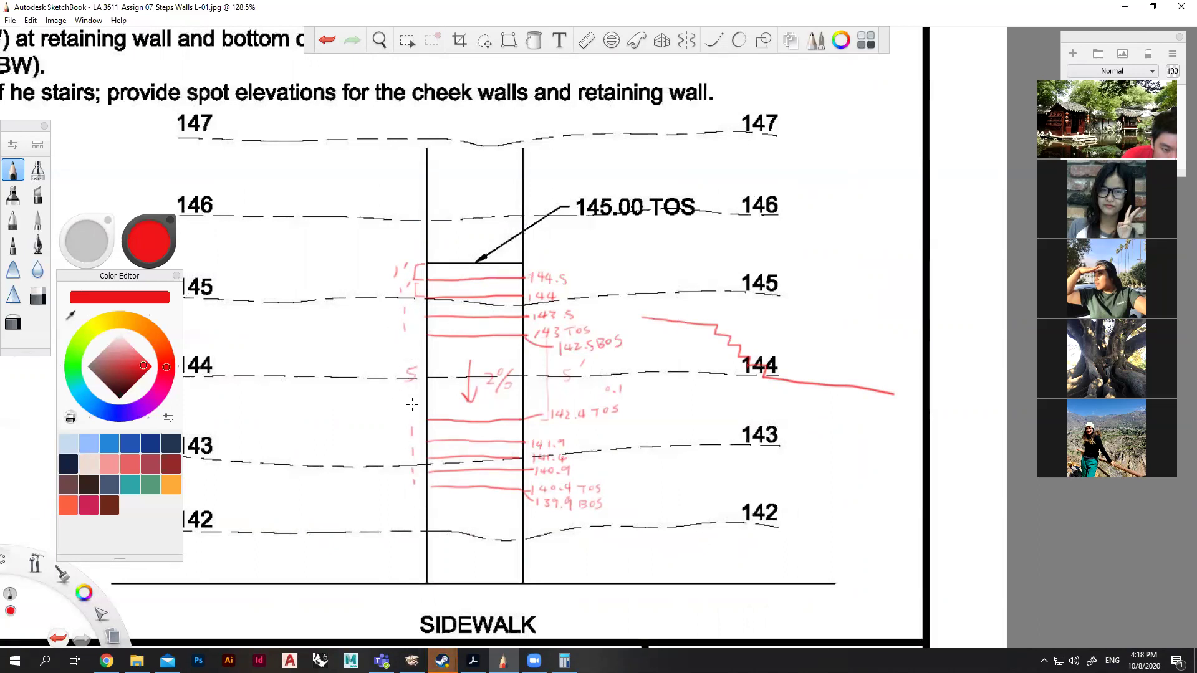
{"action": "mouse_move", "coordinate": [406, 527]}
{"action": "left_mouse_down"}
{"action": "mouse_move", "coordinate": [415, 487]}
{"action": "mouse_move", "coordinate": [423, 584]}
{"action": "left_mouse_up"}
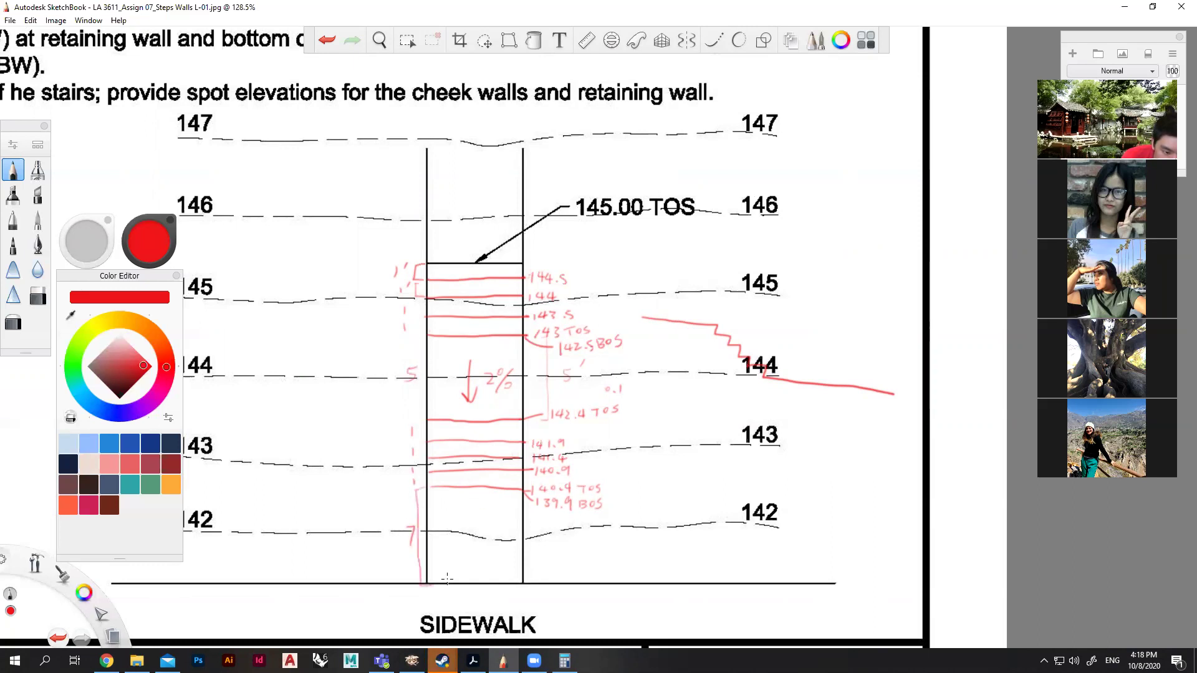
Add a downhill arrow labelled 2% between the bottom riser and the sidewalk.
{"action": "scroll", "coordinate": [459, 404], "scroll_direction": "down", "scroll_amount": 3}
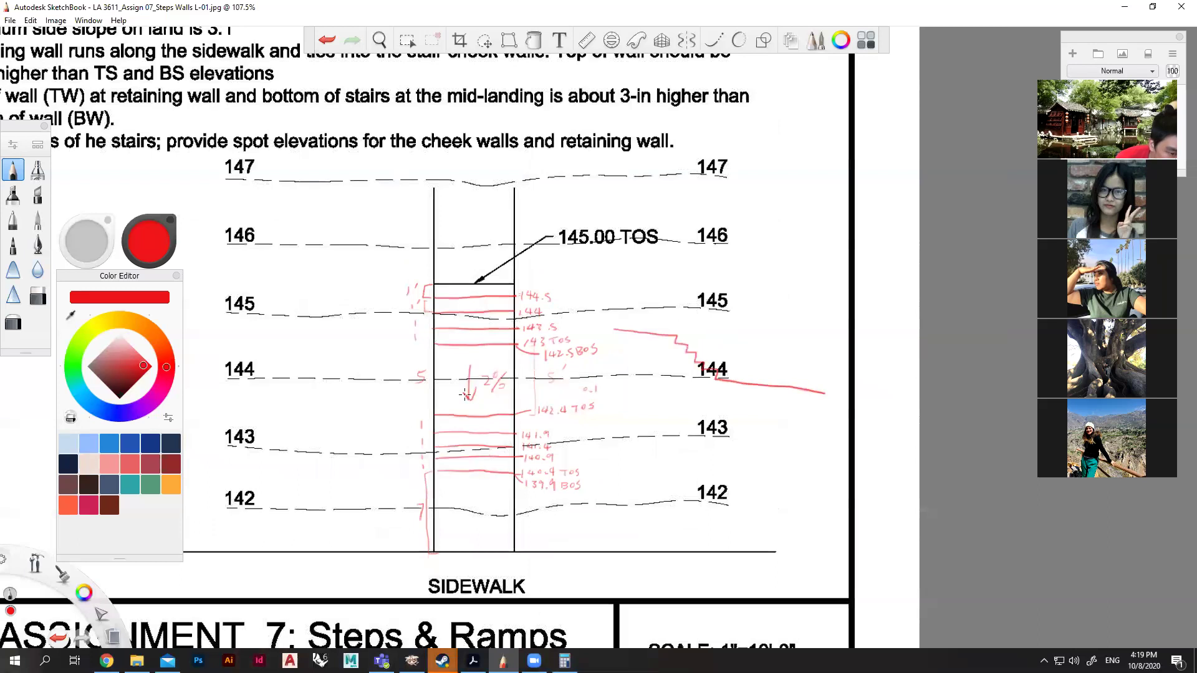
{"action": "scroll", "coordinate": [460, 404], "scroll_direction": "up", "scroll_amount": 3}
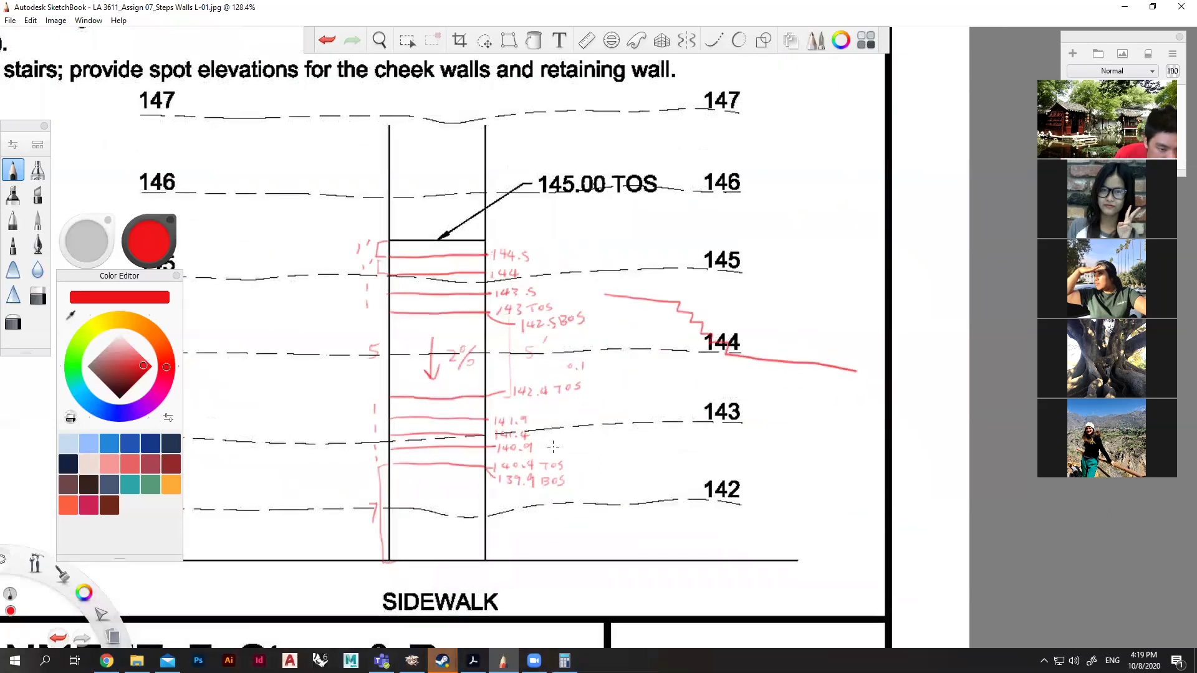
{"action": "left_click_drag", "start_coordinate": [434, 490], "coordinate": [436, 527]}
{"action": "left_click_drag", "start_coordinate": [429, 518], "coordinate": [452, 502]}
{"action": "left_click_drag", "start_coordinate": [460, 490], "coordinate": [467, 507]}
Circle both points where the stair edges meet the sidewalk line.
{"action": "scroll", "coordinate": [568, 527], "scroll_direction": "up", "scroll_amount": 3}
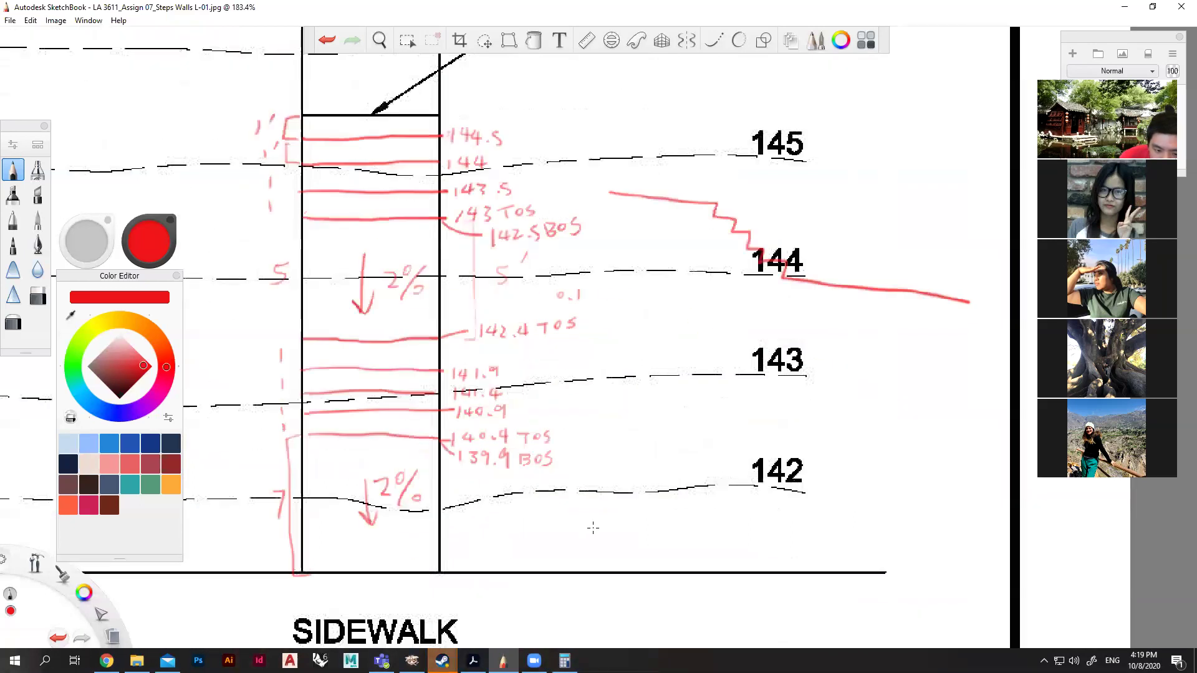
{"action": "left_click_drag", "start_coordinate": [432, 572], "coordinate": [435, 572]}
{"action": "mouse_move", "coordinate": [298, 568]}
{"action": "left_mouse_down"}
{"action": "mouse_move", "coordinate": [305, 584]}
{"action": "mouse_move", "coordinate": [300, 566]}
{"action": "left_mouse_up"}
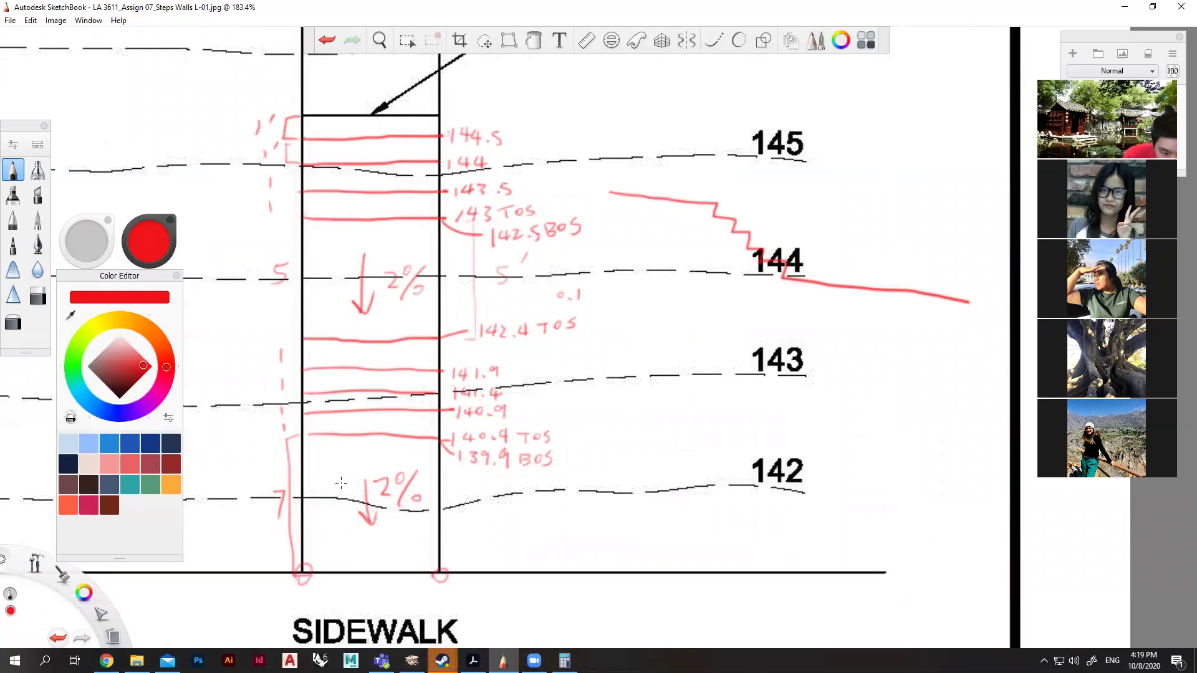
Write the slope calculation 0.02 = DE/7 with the result 0.14 beside the lower walk.
{"action": "left_click_drag", "start_coordinate": [563, 503], "coordinate": [611, 511]}
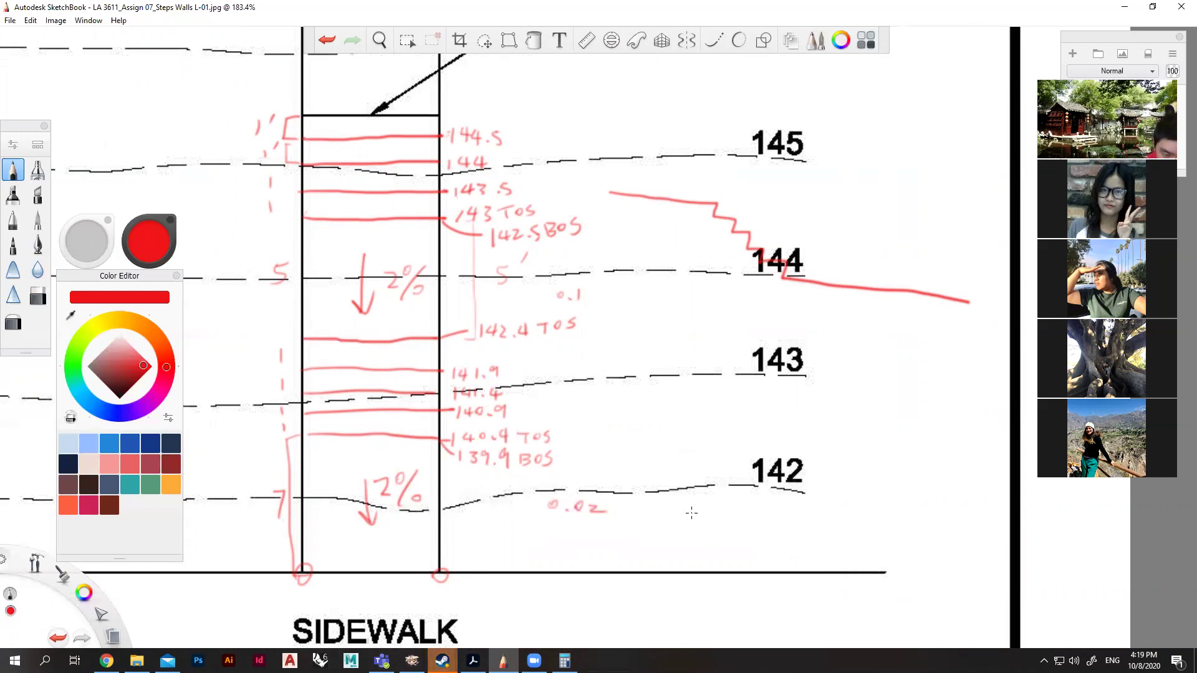
{"action": "left_click_drag", "start_coordinate": [616, 508], "coordinate": [629, 508]}
{"action": "mouse_move", "coordinate": [616, 513]}
{"action": "left_mouse_down"}
{"action": "mouse_move", "coordinate": [652, 490]}
{"action": "mouse_move", "coordinate": [683, 502]}
{"action": "mouse_move", "coordinate": [672, 531]}
{"action": "mouse_move", "coordinate": [606, 547]}
{"action": "left_mouse_up"}
{"action": "left_click_drag", "start_coordinate": [617, 537], "coordinate": [626, 545]}
{"action": "left_click_drag", "start_coordinate": [623, 539], "coordinate": [623, 552]}
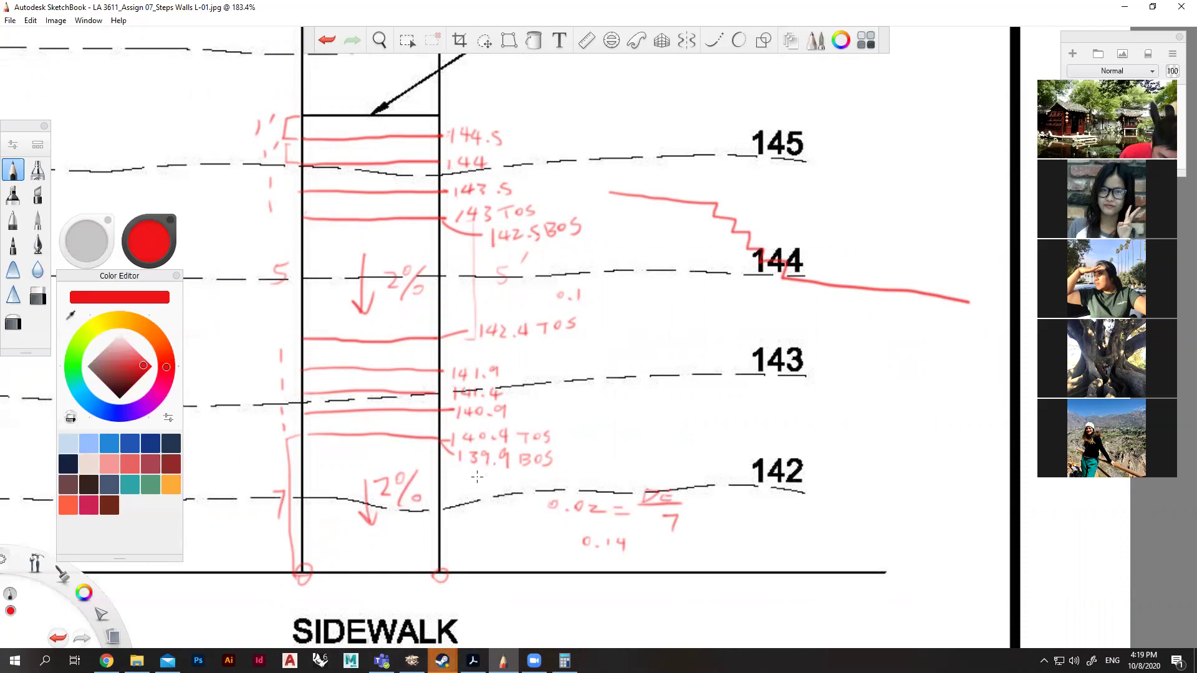
Label the circled right-hand sidewalk corner with a leader and the spot elevation 139.76.
{"action": "mouse_move", "coordinate": [444, 578]}
{"action": "left_mouse_down"}
{"action": "mouse_move", "coordinate": [499, 604]}
{"action": "mouse_move", "coordinate": [519, 591]}
{"action": "mouse_move", "coordinate": [525, 604]}
{"action": "left_mouse_up"}
{"action": "left_click", "coordinate": [515, 604]}
{"action": "left_click_drag", "start_coordinate": [548, 585], "coordinate": [540, 598]}
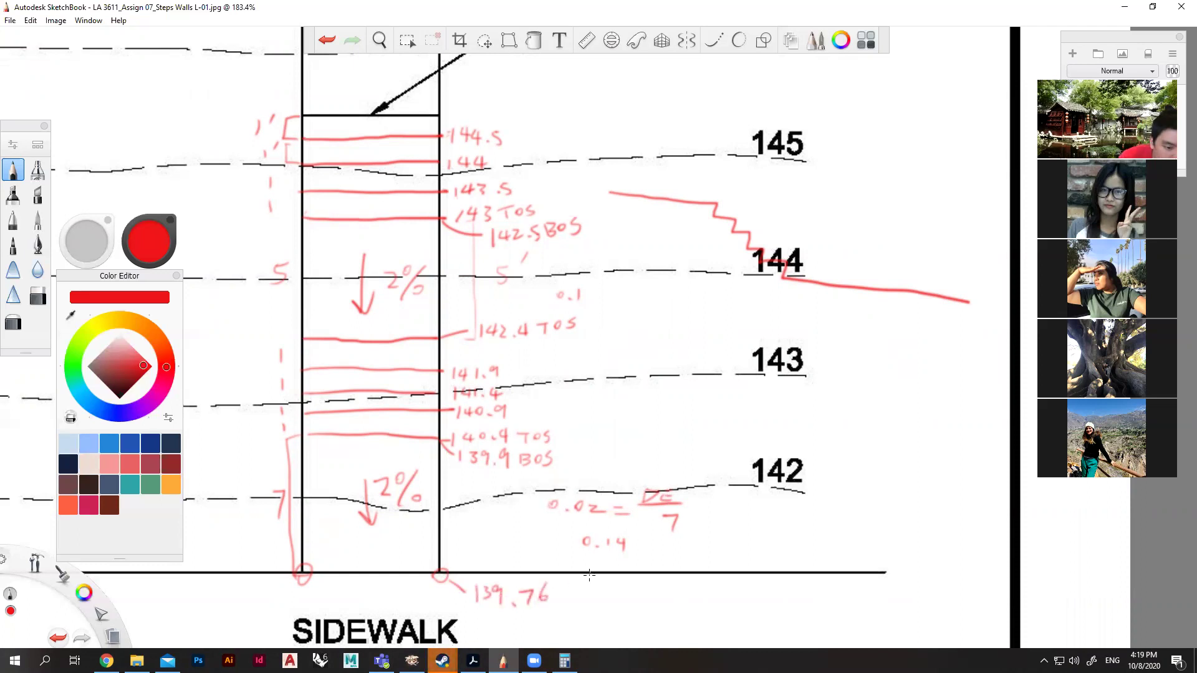
Outline the retaining wall along the sidewalk on both sides, with cheek walls running up both stair edges to the top riser.
{"action": "scroll", "coordinate": [589, 574], "scroll_direction": "down", "scroll_amount": 3}
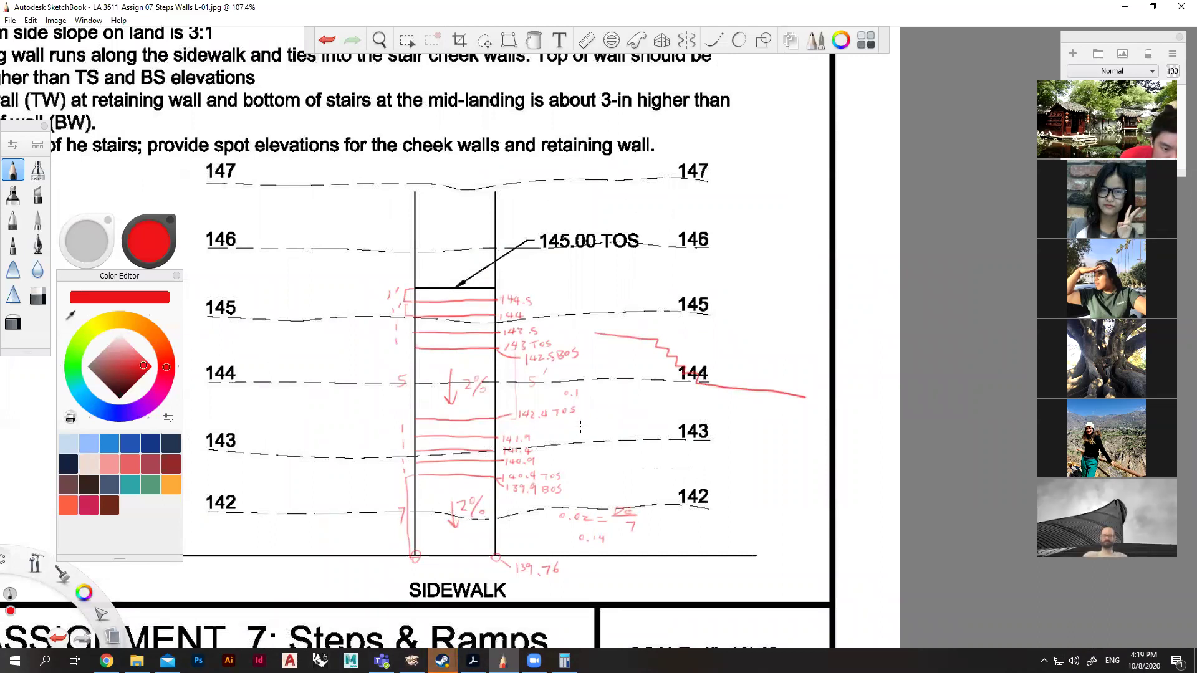
{"action": "scroll", "coordinate": [592, 446], "scroll_direction": "down", "scroll_amount": 2}
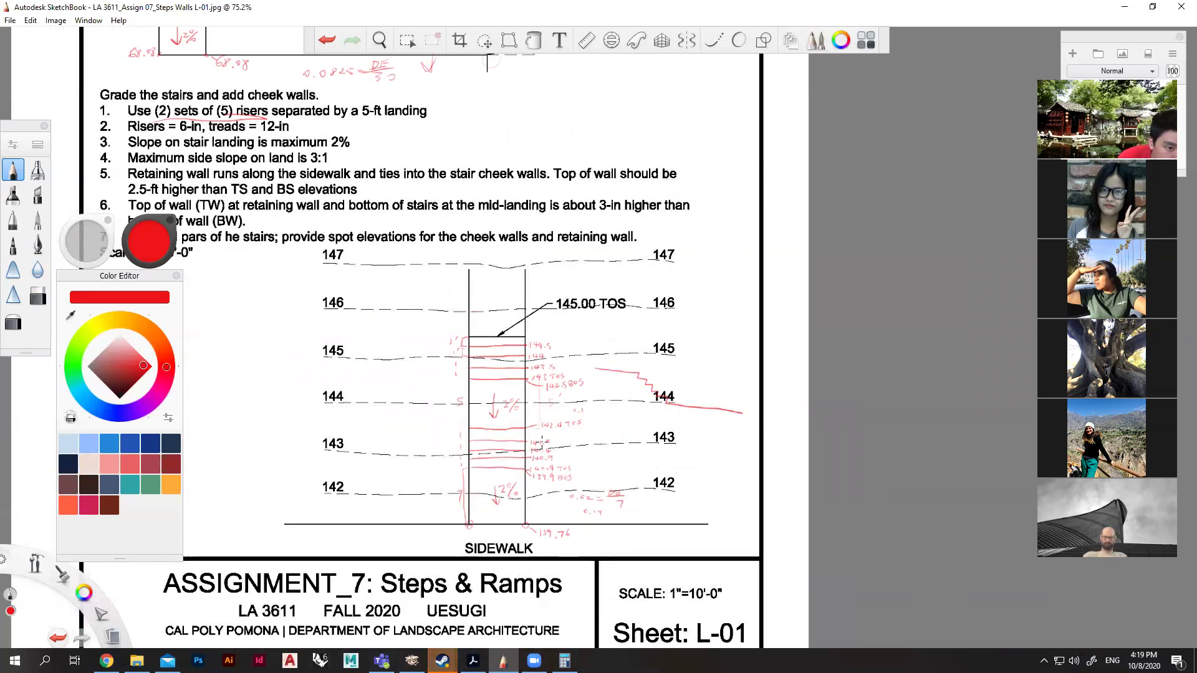
{"action": "scroll", "coordinate": [509, 597], "scroll_direction": "up", "scroll_amount": 2}
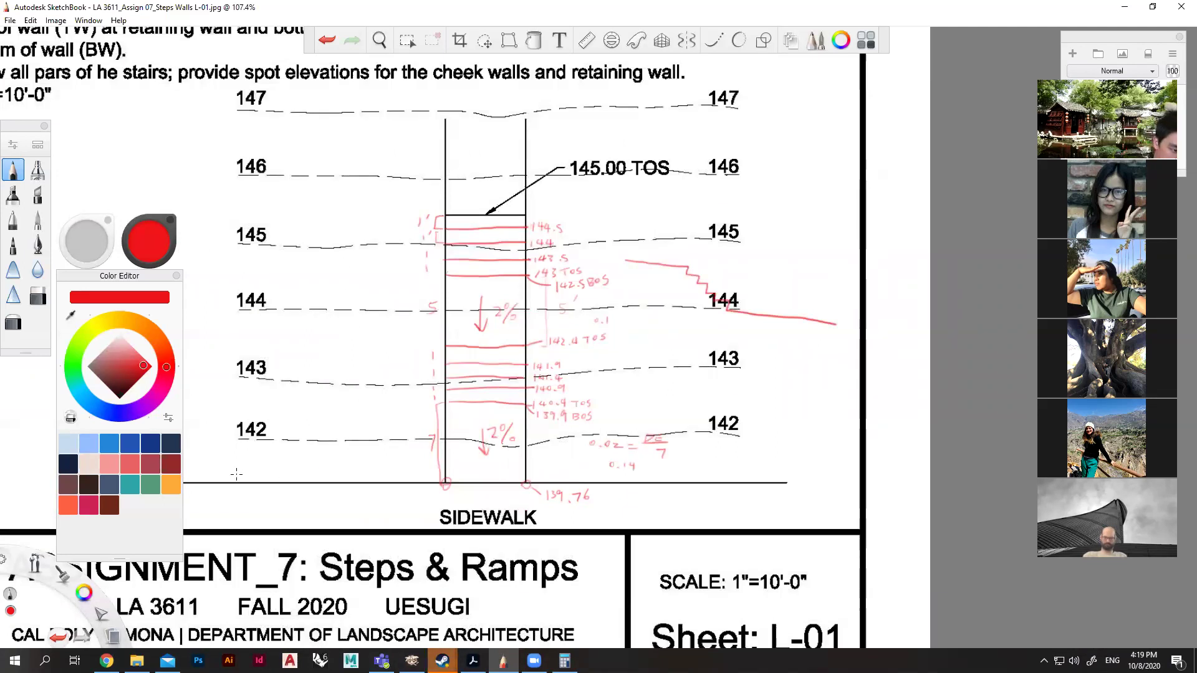
{"action": "mouse_move", "coordinate": [193, 475]}
{"action": "left_mouse_down"}
{"action": "mouse_move", "coordinate": [419, 473]}
{"action": "mouse_move", "coordinate": [433, 440]}
{"action": "mouse_move", "coordinate": [424, 150]}
{"action": "mouse_move", "coordinate": [442, 148]}
{"action": "left_mouse_up"}
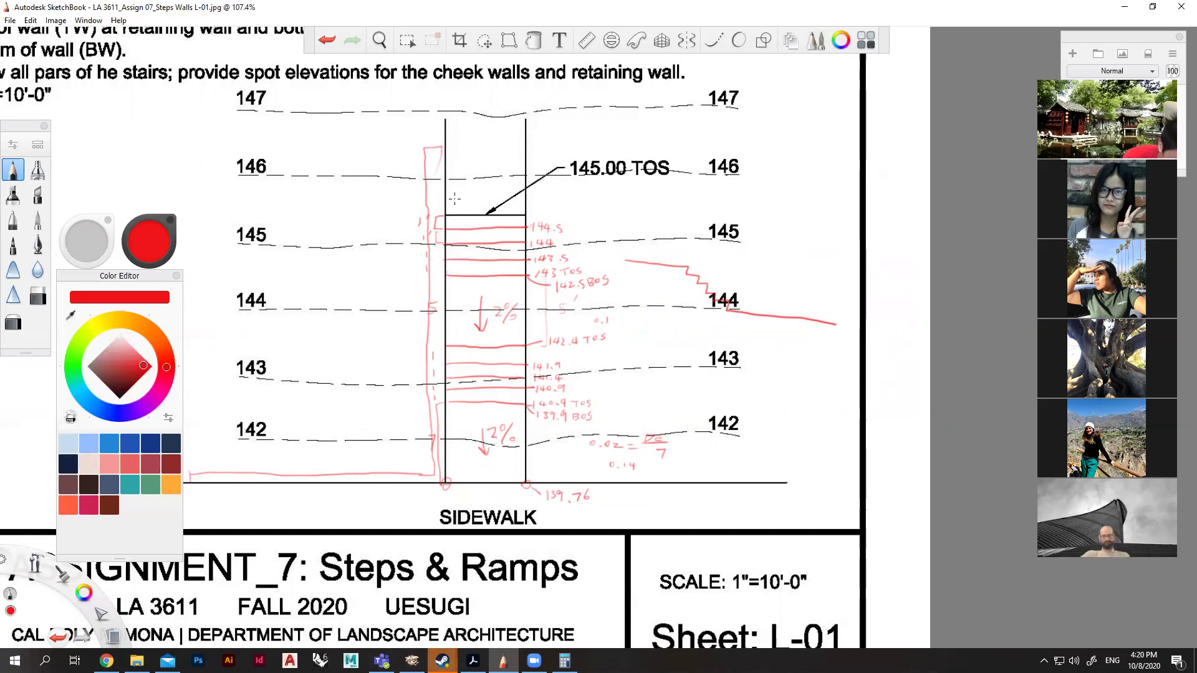
{"action": "key", "text": "ctrl+z"}
{"action": "mouse_move", "coordinate": [432, 470]}
{"action": "left_mouse_down"}
{"action": "mouse_move", "coordinate": [424, 224]}
{"action": "mouse_move", "coordinate": [444, 215]}
{"action": "mouse_move", "coordinate": [420, 478]}
{"action": "left_mouse_up"}
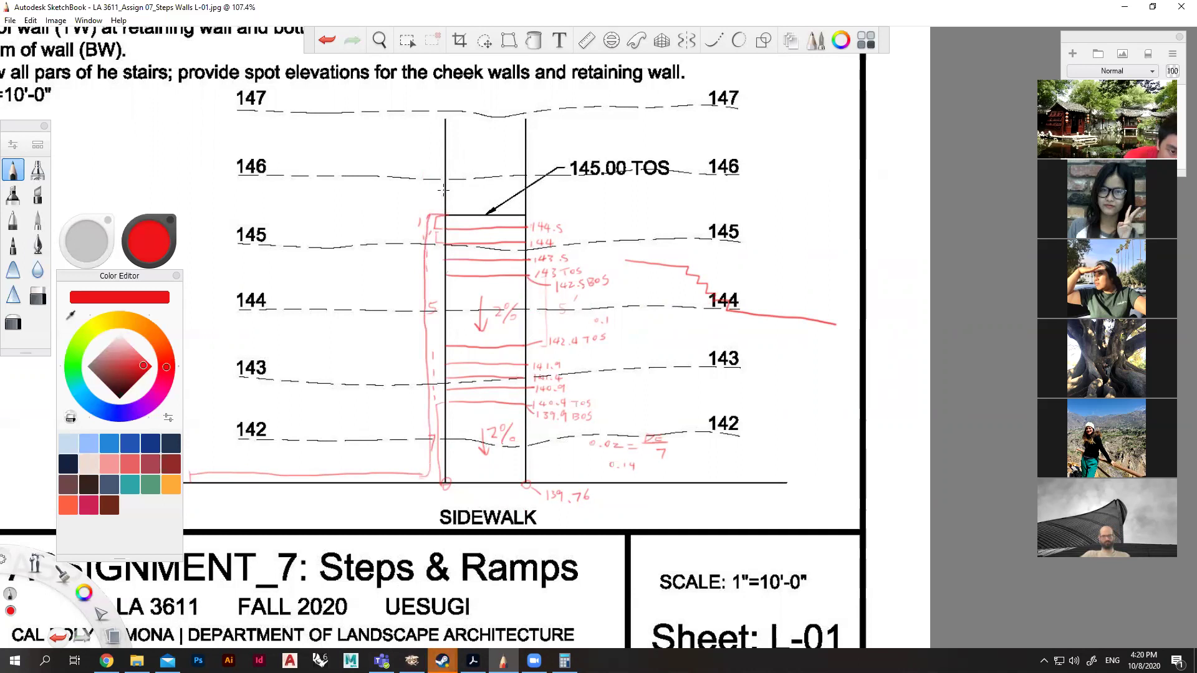
{"action": "mouse_move", "coordinate": [429, 213]}
{"action": "left_mouse_down"}
{"action": "mouse_move", "coordinate": [426, 131]}
{"action": "mouse_move", "coordinate": [430, 199]}
{"action": "left_mouse_up"}
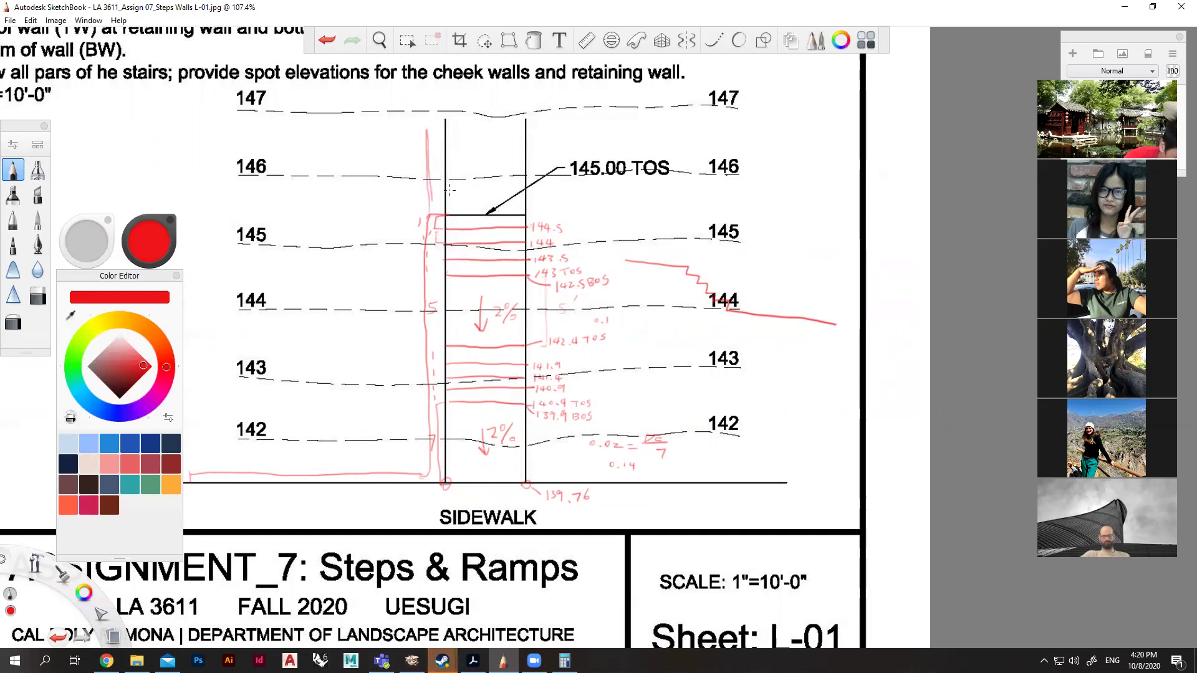
{"action": "key", "text": "ctrl+z"}
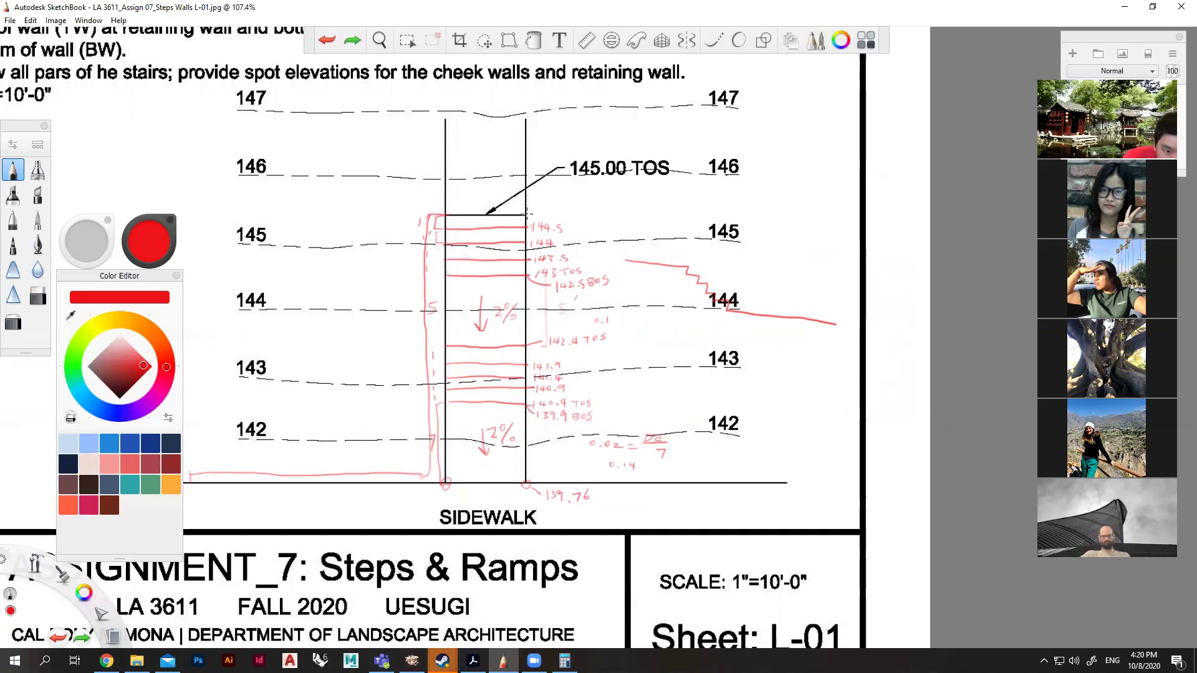
{"action": "mouse_move", "coordinate": [537, 214]}
{"action": "left_mouse_down"}
{"action": "mouse_move", "coordinate": [548, 460]}
{"action": "mouse_move", "coordinate": [545, 442]}
{"action": "mouse_move", "coordinate": [555, 468]}
{"action": "mouse_move", "coordinate": [781, 482]}
{"action": "left_mouse_up"}
{"action": "scroll", "coordinate": [633, 506], "scroll_direction": "down", "scroll_amount": 3}
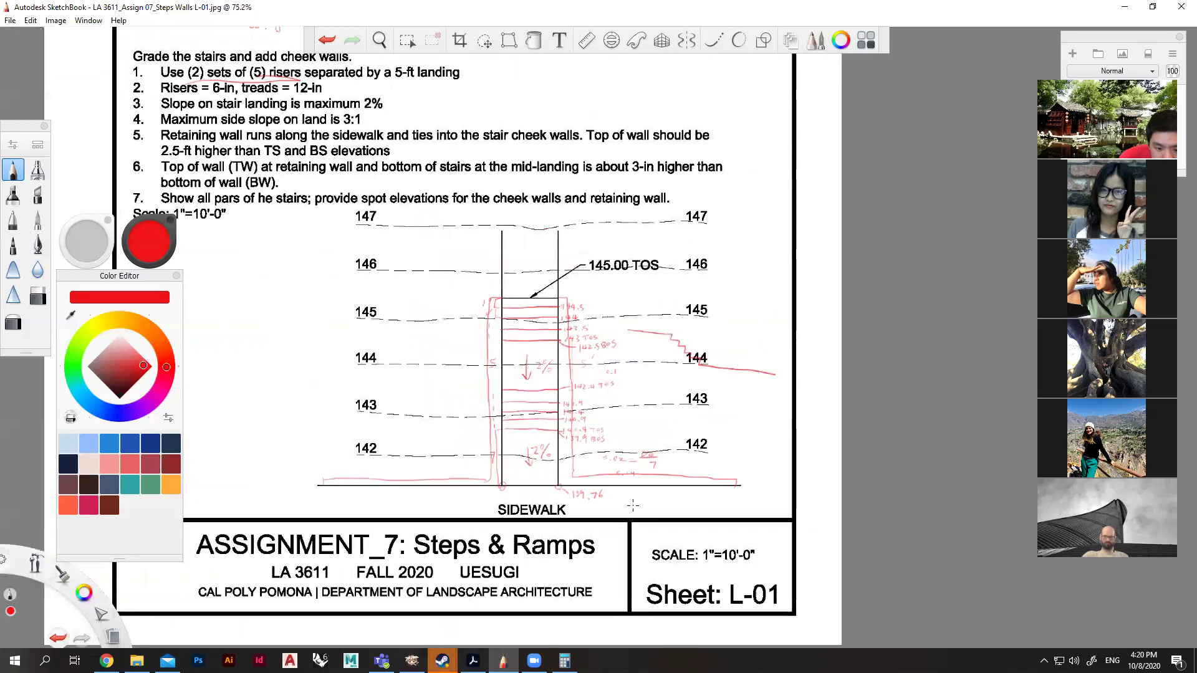
{"action": "scroll", "coordinate": [633, 506], "scroll_direction": "up", "scroll_amount": 4}
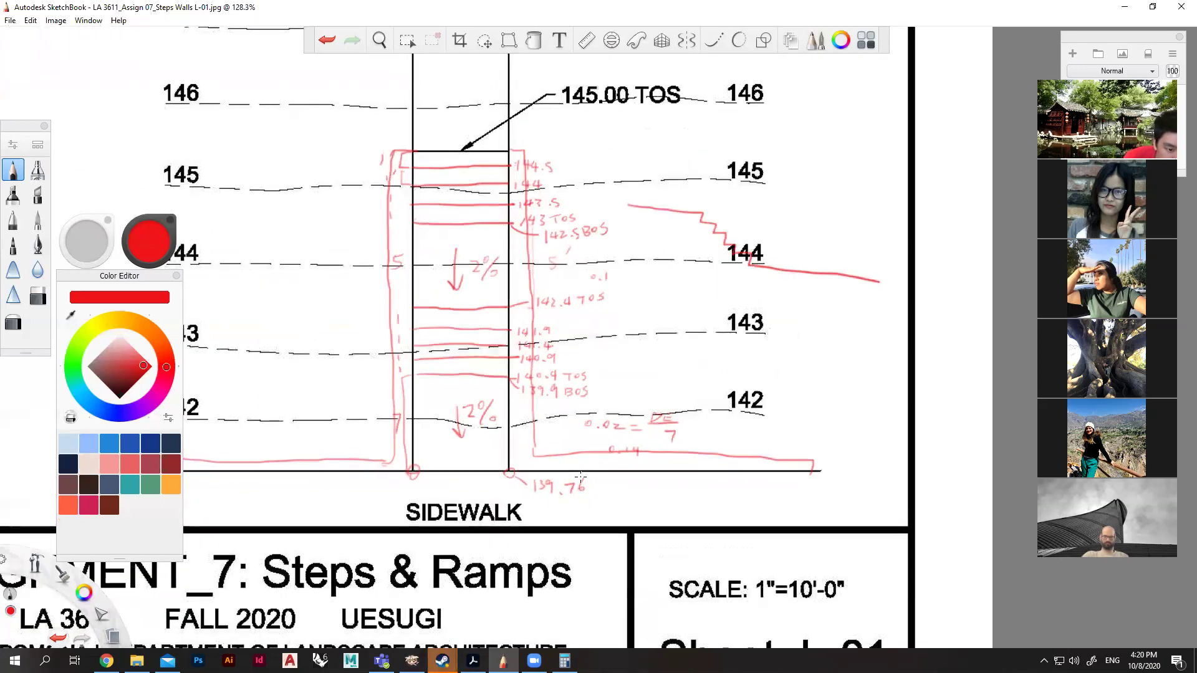
{"action": "scroll", "coordinate": [580, 477], "scroll_direction": "down", "scroll_amount": 3}
{"action": "scroll", "coordinate": [530, 374], "scroll_direction": "up", "scroll_amount": 2}
{"action": "scroll", "coordinate": [499, 299], "scroll_direction": "down", "scroll_amount": 1}
{"action": "scroll", "coordinate": [481, 256], "scroll_direction": "up", "scroll_amount": 1}
{"action": "scroll", "coordinate": [481, 256], "scroll_direction": "up", "scroll_amount": 3}
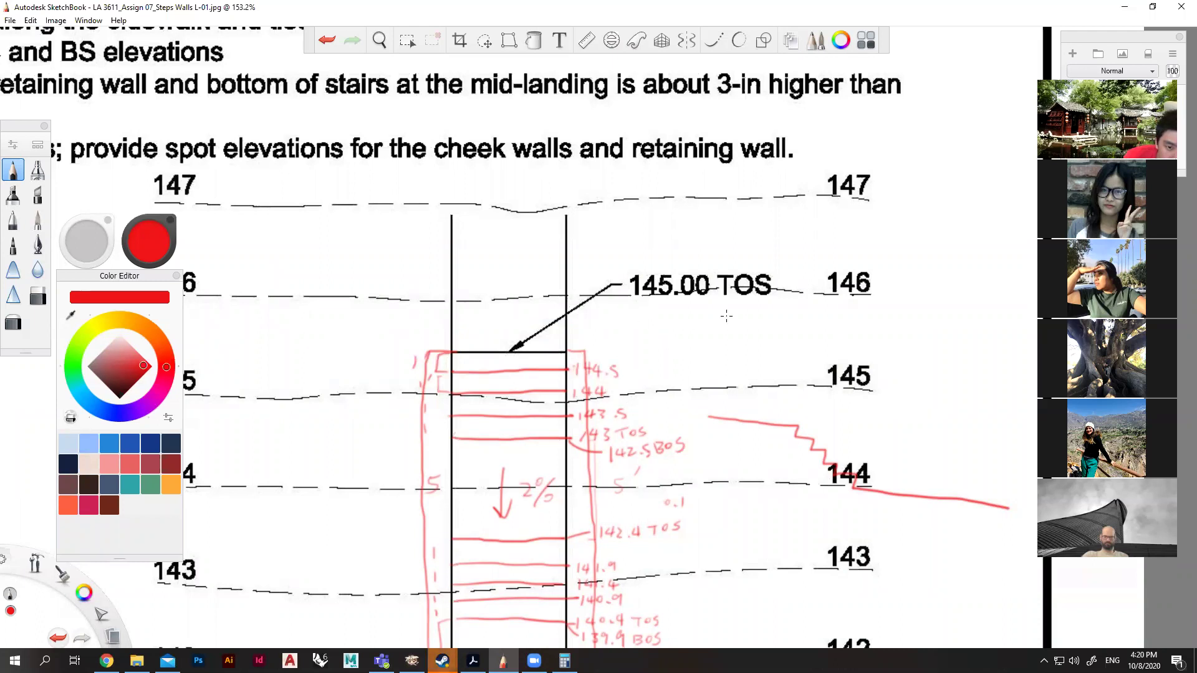
Note 2.5 below the 145.00 TOS label and label the left cheek wall's top end with a leader and 147.5 TOW.
{"action": "scroll", "coordinate": [663, 231], "scroll_direction": "down", "scroll_amount": 3}
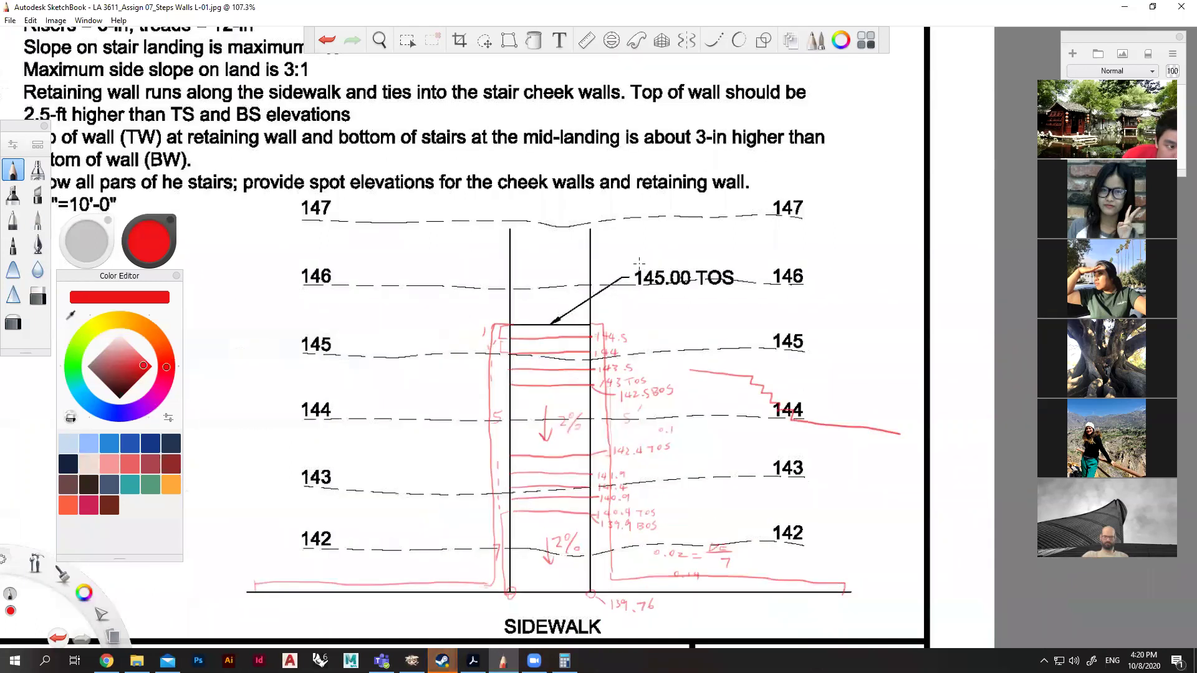
{"action": "scroll", "coordinate": [310, 82], "scroll_direction": "up", "scroll_amount": 2}
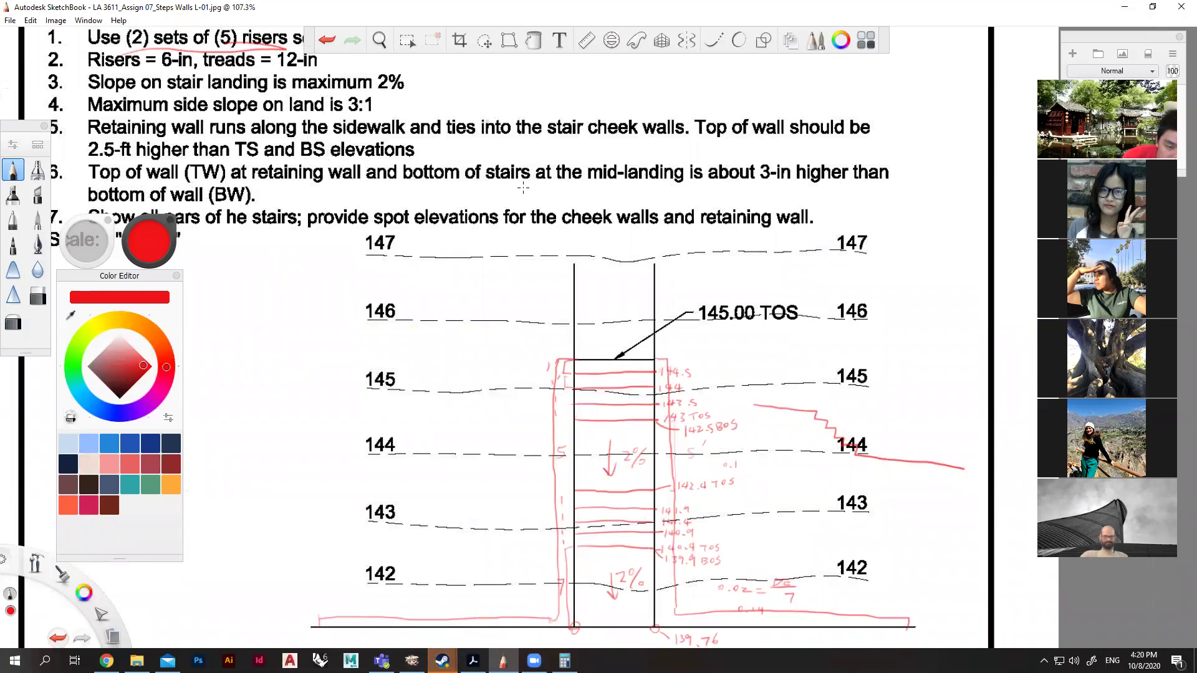
{"action": "scroll", "coordinate": [626, 360], "scroll_direction": "up", "scroll_amount": 2}
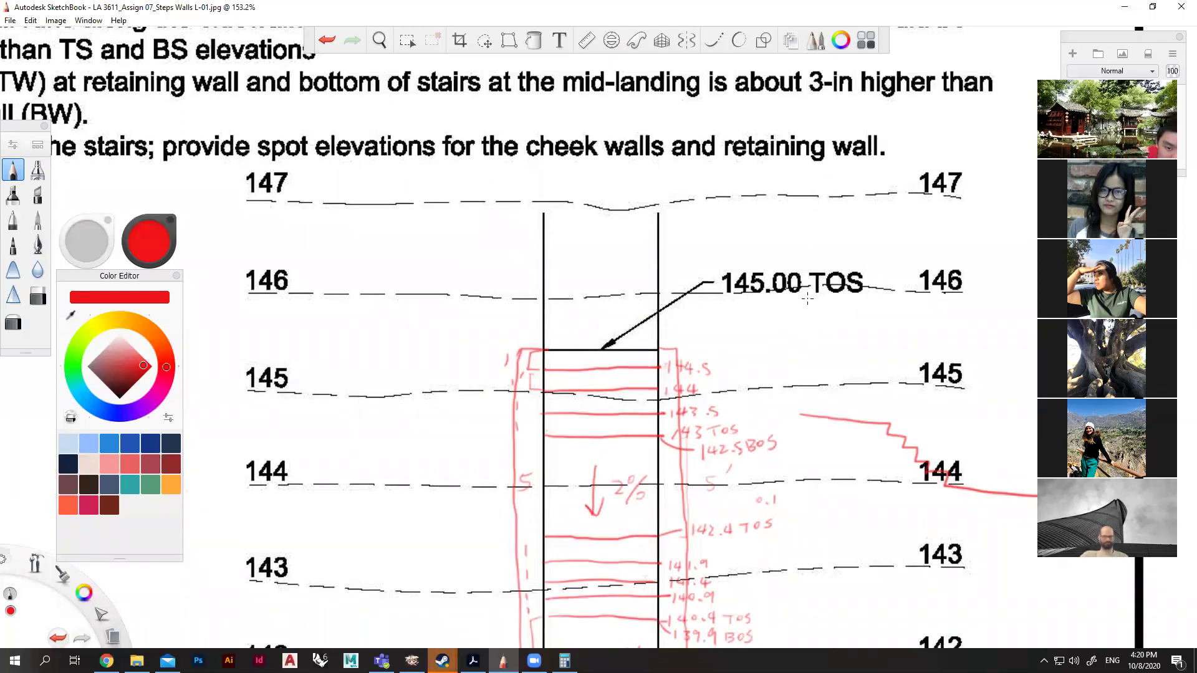
{"action": "left_click_drag", "start_coordinate": [521, 347], "coordinate": [509, 324]}
{"action": "left_click_drag", "start_coordinate": [750, 303], "coordinate": [779, 318]}
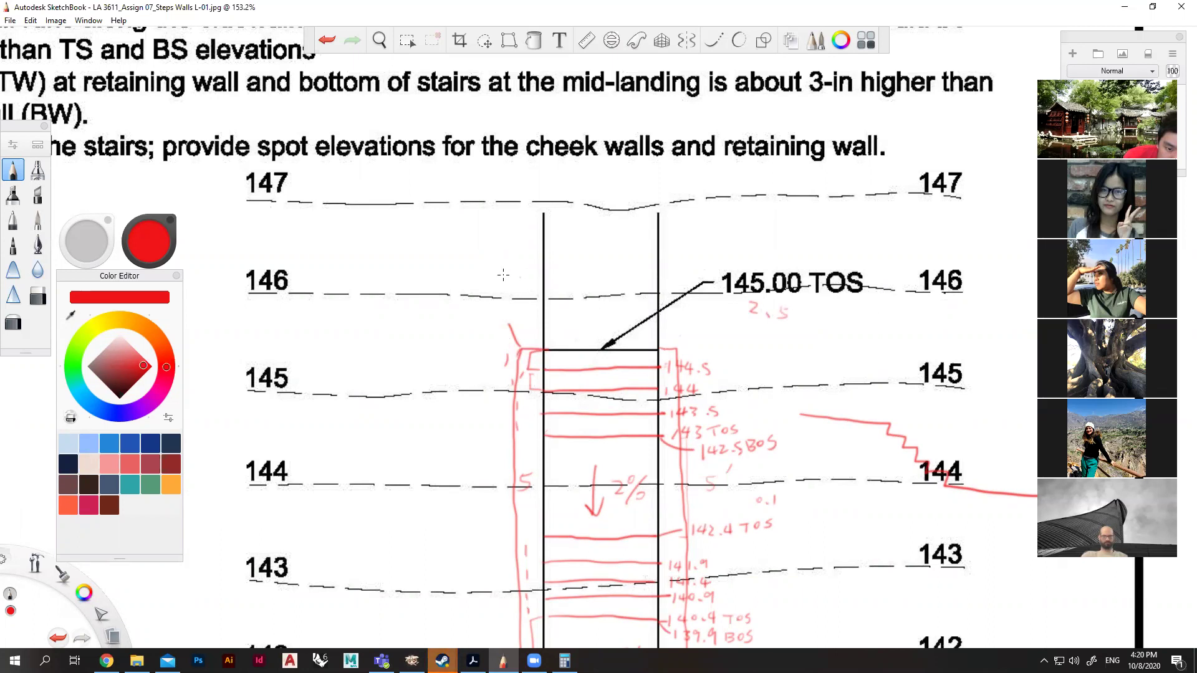
{"action": "mouse_move", "coordinate": [469, 297]}
{"action": "left_mouse_down"}
{"action": "mouse_move", "coordinate": [466, 315]}
{"action": "mouse_move", "coordinate": [489, 305]}
{"action": "left_mouse_up"}
{"action": "mouse_move", "coordinate": [485, 295]}
{"action": "left_mouse_down"}
{"action": "mouse_move", "coordinate": [484, 315]}
{"action": "mouse_move", "coordinate": [533, 298]}
{"action": "mouse_move", "coordinate": [526, 317]}
{"action": "mouse_move", "coordinate": [541, 303]}
{"action": "left_mouse_up"}
{"action": "left_click", "coordinate": [500, 315]}
{"action": "mouse_move", "coordinate": [550, 301]}
{"action": "left_mouse_down"}
{"action": "mouse_move", "coordinate": [563, 314]}
{"action": "mouse_move", "coordinate": [571, 289]}
{"action": "left_mouse_up"}
{"action": "scroll", "coordinate": [540, 293], "scroll_direction": "down", "scroll_amount": 5}
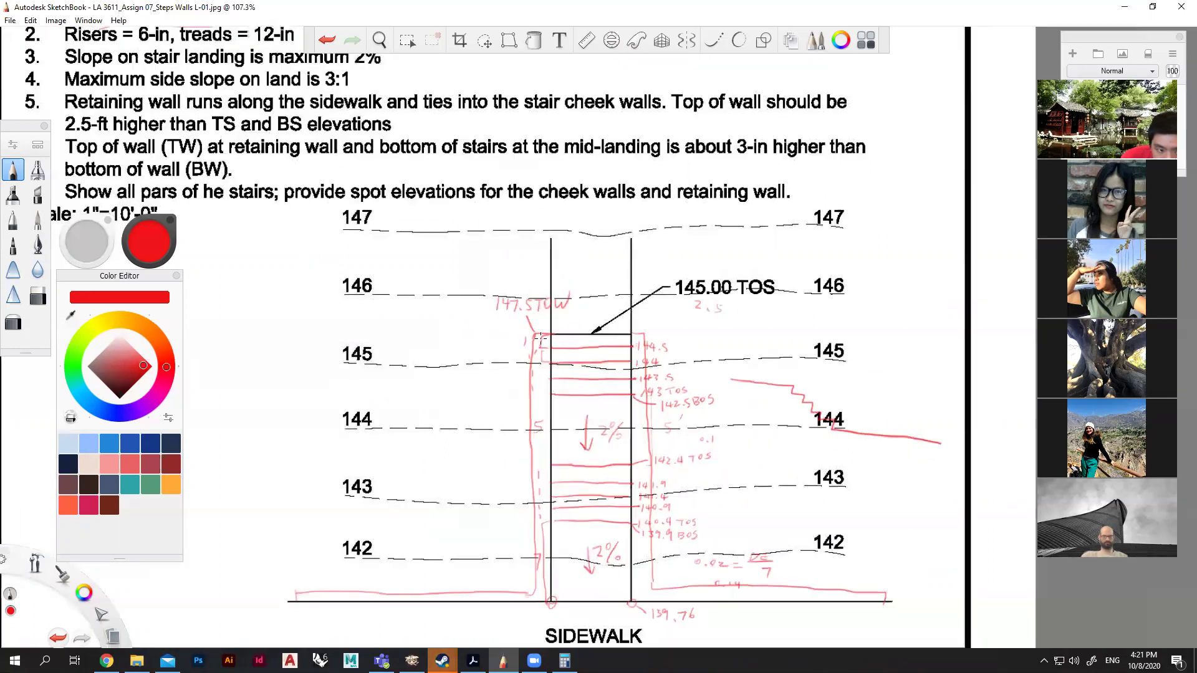
Mark the left cheek wall level with the 143 TOS riser and label it with a leader and 145 TOW.
{"action": "scroll", "coordinate": [540, 293], "scroll_direction": "up", "scroll_amount": 5}
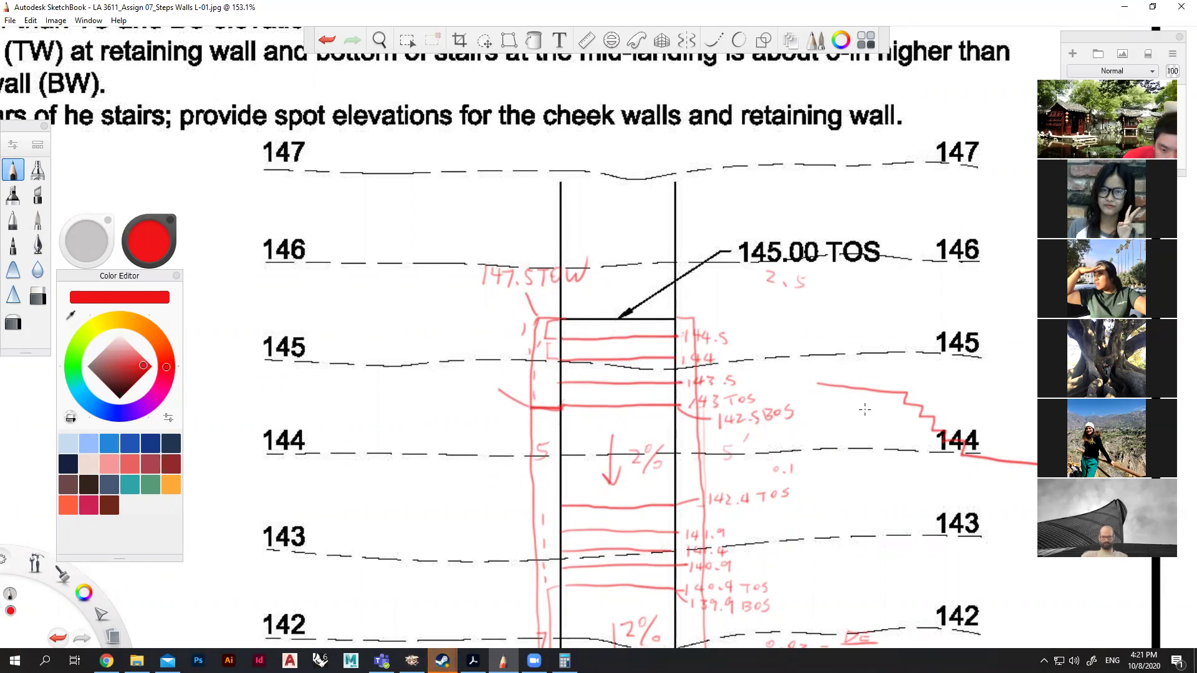
{"action": "scroll", "coordinate": [865, 410], "scroll_direction": "up", "scroll_amount": 2}
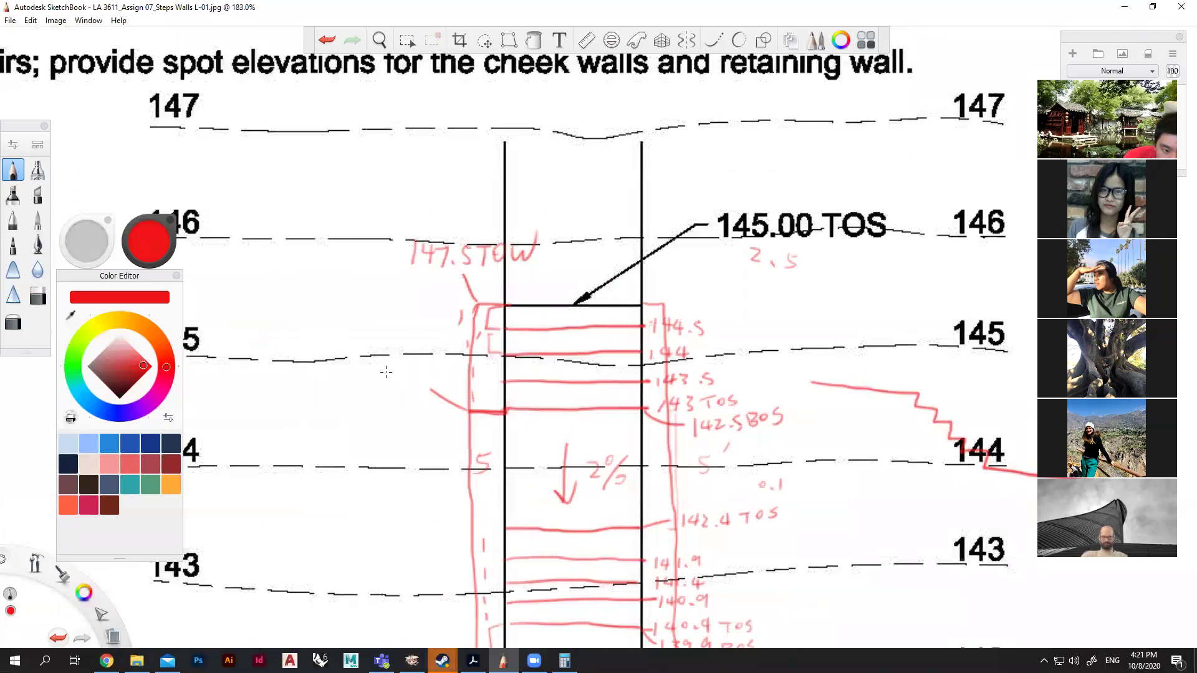
{"action": "left_click_drag", "start_coordinate": [380, 372], "coordinate": [381, 386]}
{"action": "mouse_move", "coordinate": [393, 368]}
{"action": "left_mouse_down"}
{"action": "mouse_move", "coordinate": [397, 385]}
{"action": "mouse_move", "coordinate": [462, 366]}
{"action": "left_mouse_up"}
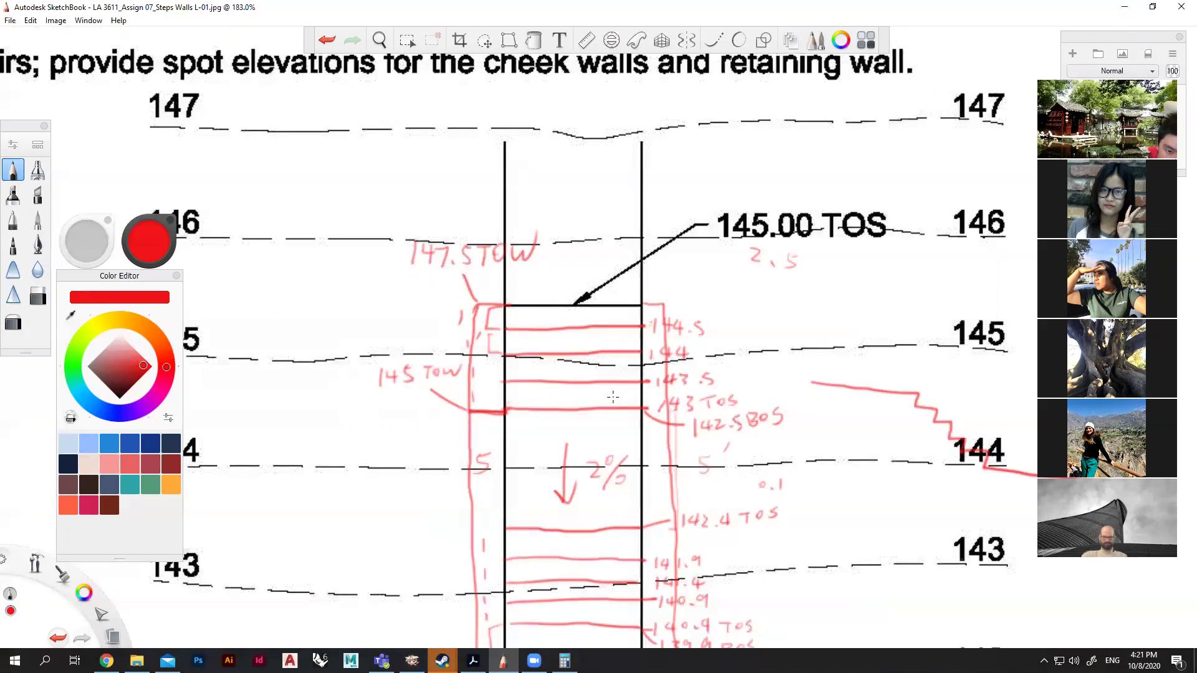
Mark the left cheek wall level with the 142.4 TOS riser and label it 144.9 TOW.
{"action": "scroll", "coordinate": [680, 295], "scroll_direction": "down", "scroll_amount": 3}
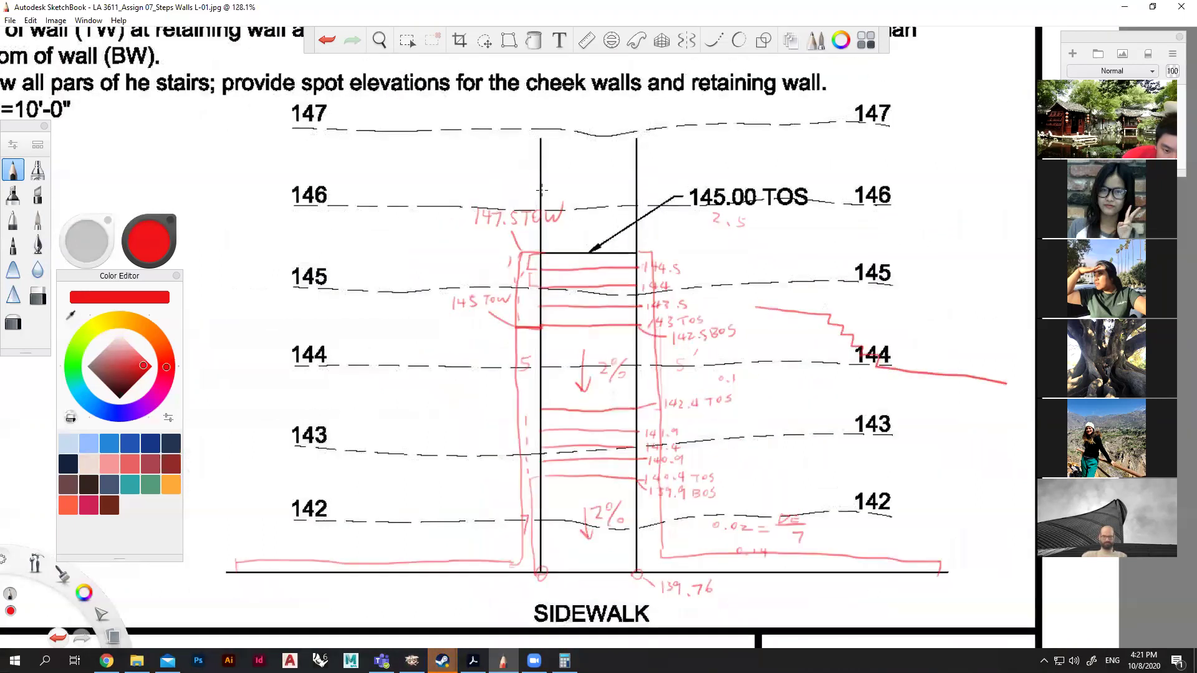
{"action": "scroll", "coordinate": [209, 371], "scroll_direction": "up", "scroll_amount": 3}
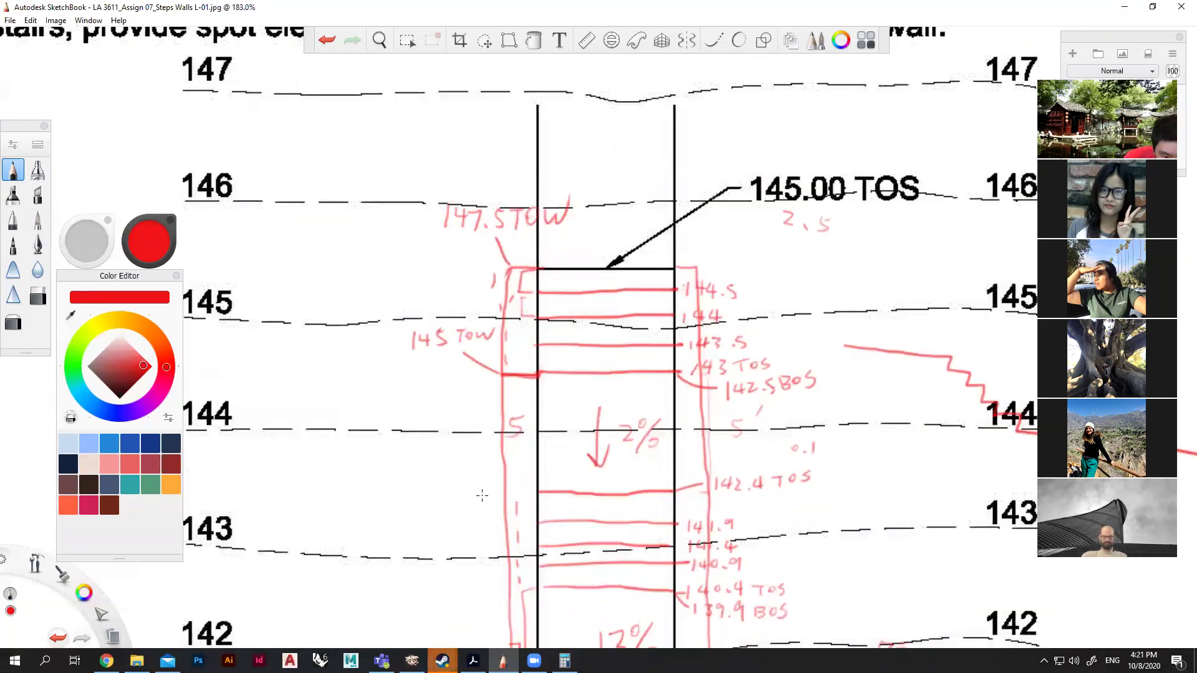
{"action": "left_click_drag", "start_coordinate": [504, 491], "coordinate": [531, 494]}
{"action": "mouse_move", "coordinate": [419, 471]}
{"action": "left_mouse_down"}
{"action": "mouse_move", "coordinate": [417, 488]}
{"action": "mouse_move", "coordinate": [485, 476]}
{"action": "left_mouse_up"}
{"action": "scroll", "coordinate": [517, 427], "scroll_direction": "down", "scroll_amount": 3}
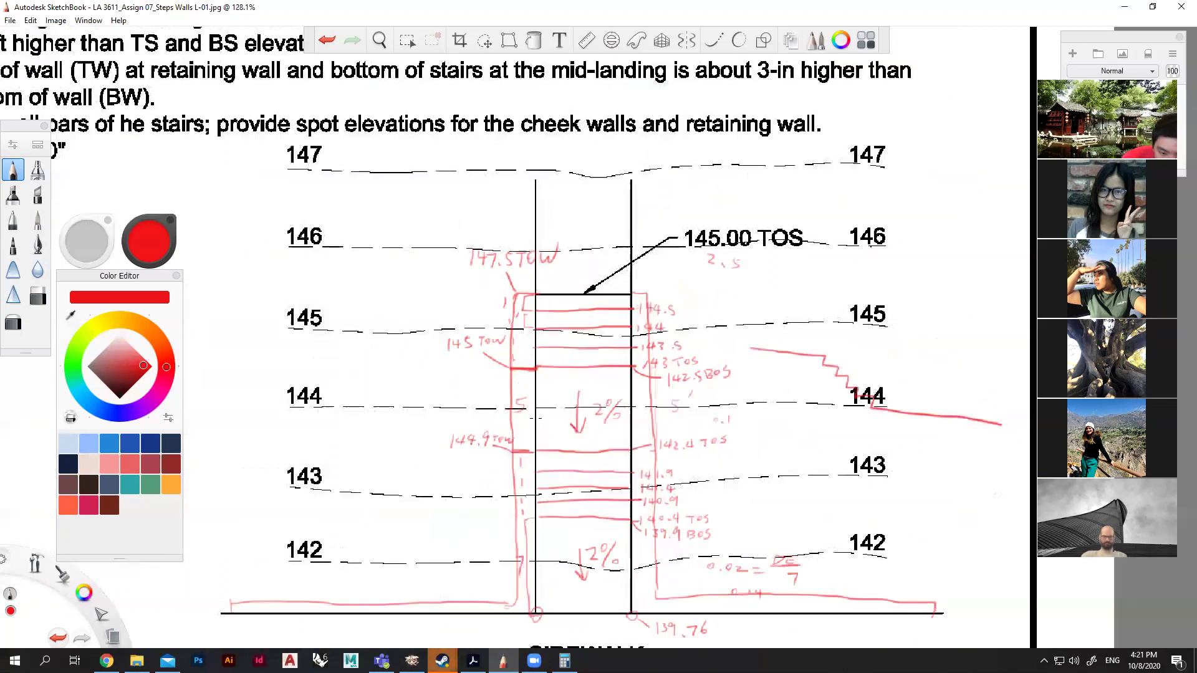
Mark the left cheek wall level with the lowest riser and label it with a leader and 142.4 TOW.
{"action": "scroll", "coordinate": [483, 561], "scroll_direction": "up", "scroll_amount": 3}
{"action": "scroll", "coordinate": [483, 560], "scroll_direction": "up", "scroll_amount": 2}
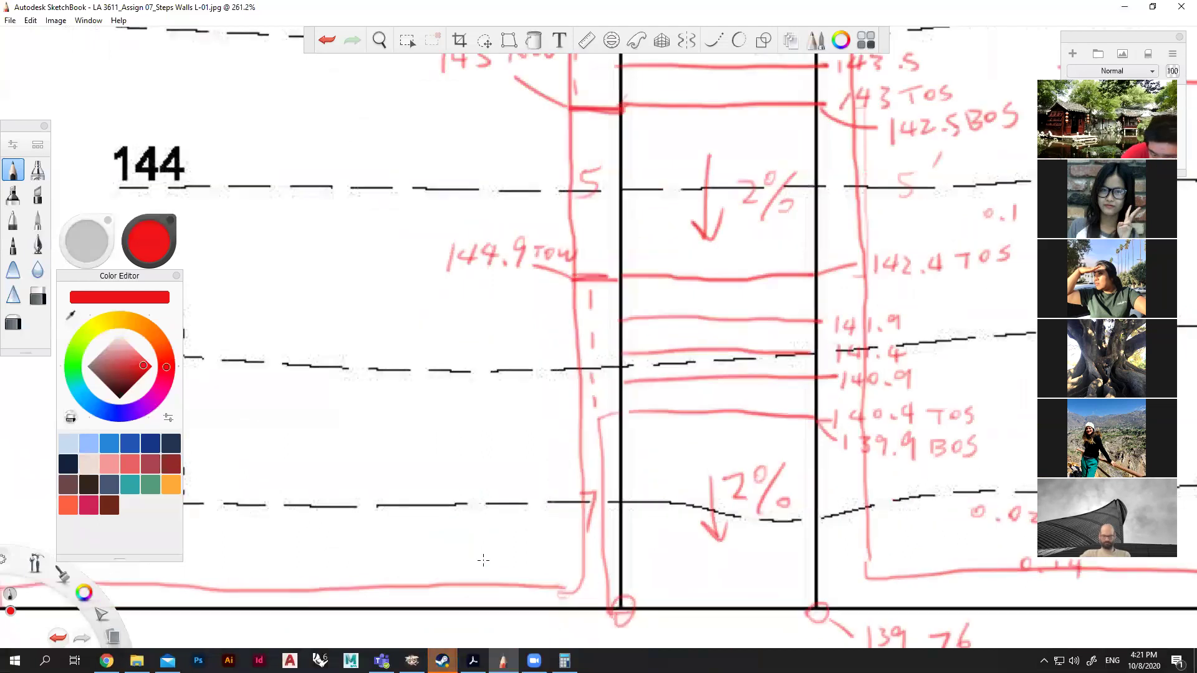
{"action": "mouse_move", "coordinate": [582, 411]}
{"action": "left_mouse_down"}
{"action": "mouse_move", "coordinate": [619, 410]}
{"action": "mouse_move", "coordinate": [535, 404]}
{"action": "left_mouse_up"}
{"action": "mouse_move", "coordinate": [474, 381]}
{"action": "left_mouse_down"}
{"action": "mouse_move", "coordinate": [467, 404]}
{"action": "mouse_move", "coordinate": [492, 384]}
{"action": "mouse_move", "coordinate": [488, 404]}
{"action": "mouse_move", "coordinate": [580, 386]}
{"action": "left_mouse_up"}
{"action": "left_click", "coordinate": [513, 399]}
{"action": "scroll", "coordinate": [649, 246], "scroll_direction": "down", "scroll_amount": 2}
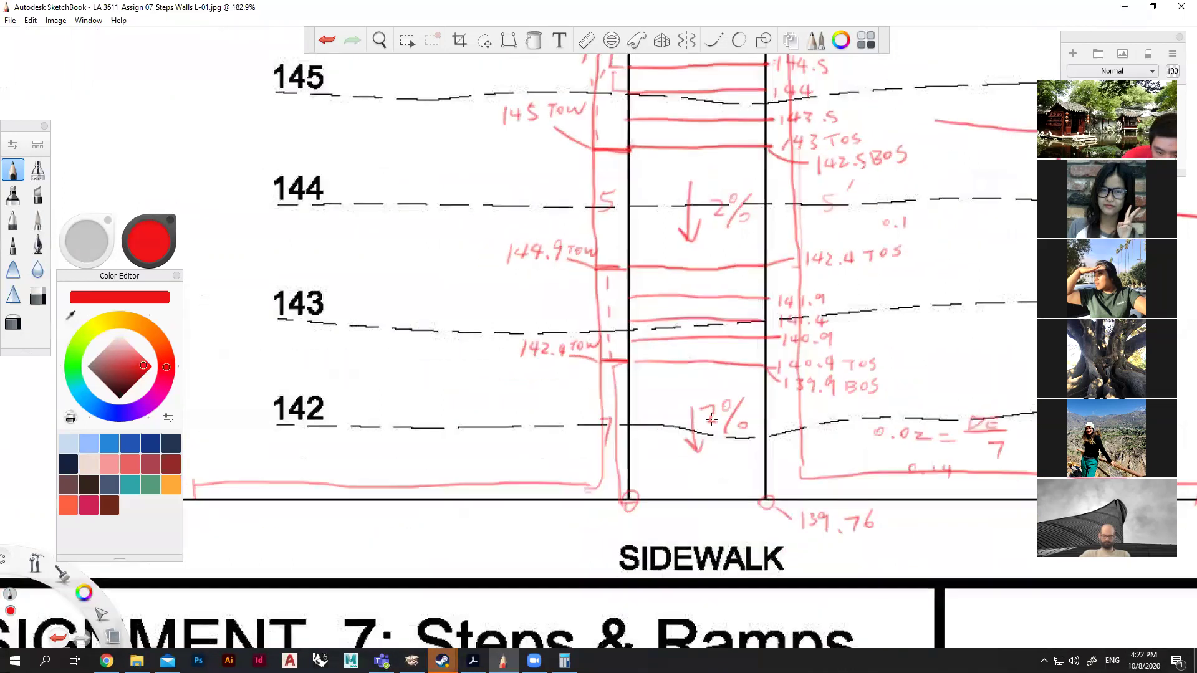
Underline the 139.76 sidewalk elevation and label the left retaining wall with a leader and 142.26.
{"action": "scroll", "coordinate": [712, 420], "scroll_direction": "up", "scroll_amount": 2}
{"action": "left_click_drag", "start_coordinate": [441, 507], "coordinate": [437, 458]}
{"action": "left_click_drag", "start_coordinate": [838, 592], "coordinate": [984, 601]}
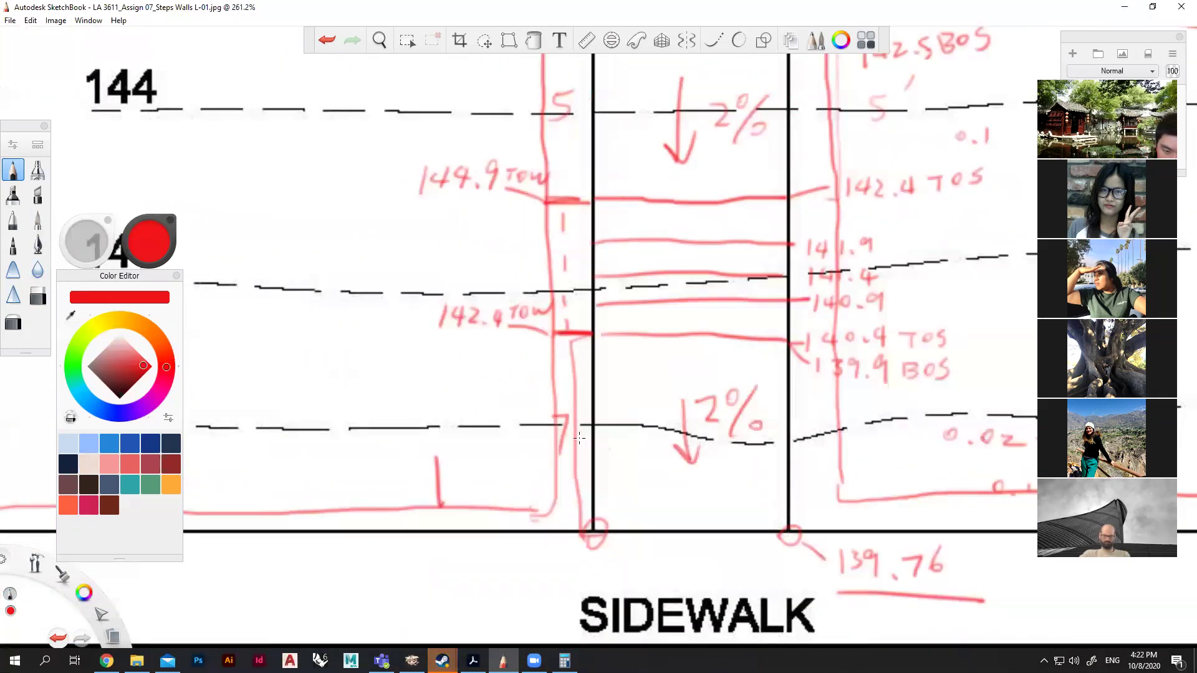
{"action": "mouse_move", "coordinate": [382, 427]}
{"action": "left_mouse_down"}
{"action": "mouse_move", "coordinate": [382, 455]}
{"action": "mouse_move", "coordinate": [403, 433]}
{"action": "left_mouse_up"}
{"action": "mouse_move", "coordinate": [398, 446]}
{"action": "left_mouse_down"}
{"action": "mouse_move", "coordinate": [400, 418]}
{"action": "mouse_move", "coordinate": [403, 442]}
{"action": "mouse_move", "coordinate": [448, 436]}
{"action": "mouse_move", "coordinate": [455, 448]}
{"action": "left_mouse_up"}
{"action": "left_click", "coordinate": [428, 441]}
{"action": "left_click_drag", "start_coordinate": [467, 428], "coordinate": [461, 440]}
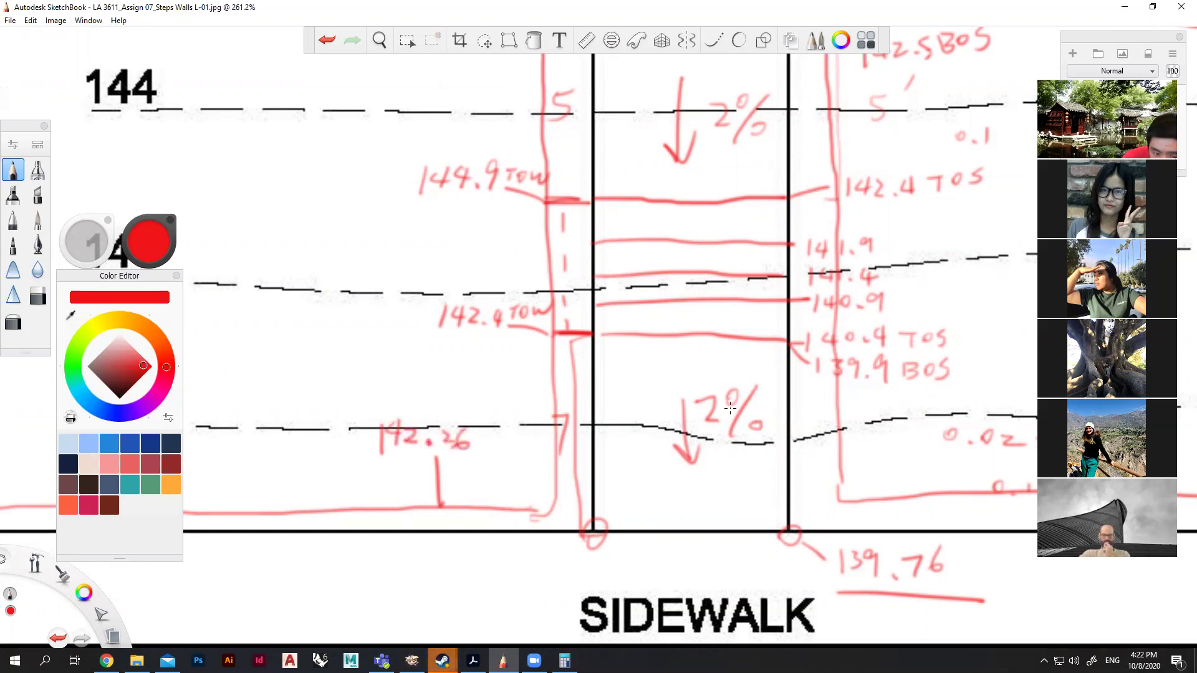
Review the labelled stair plan against the written grading requirements for risers, landing slope, cheek walls and retaining wall.
{"action": "scroll", "coordinate": [731, 408], "scroll_direction": "down", "scroll_amount": 5}
{"action": "scroll", "coordinate": [859, 421], "scroll_direction": "up", "scroll_amount": 4}
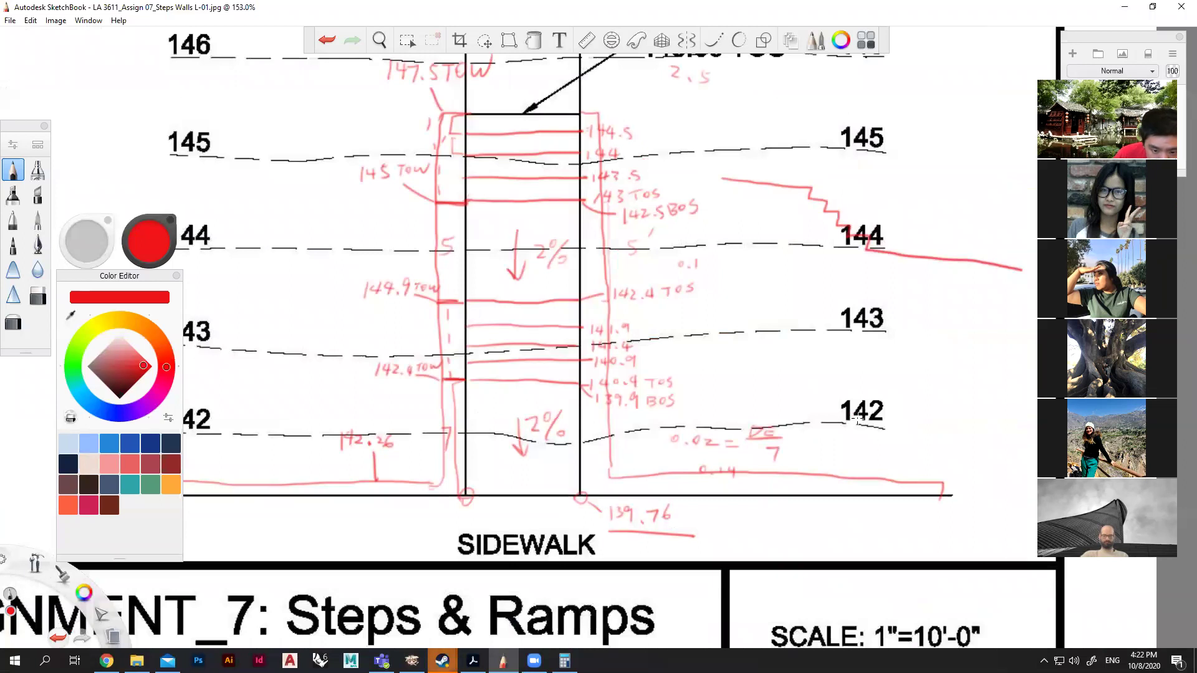
{"action": "scroll", "coordinate": [761, 442], "scroll_direction": "down", "scroll_amount": 3}
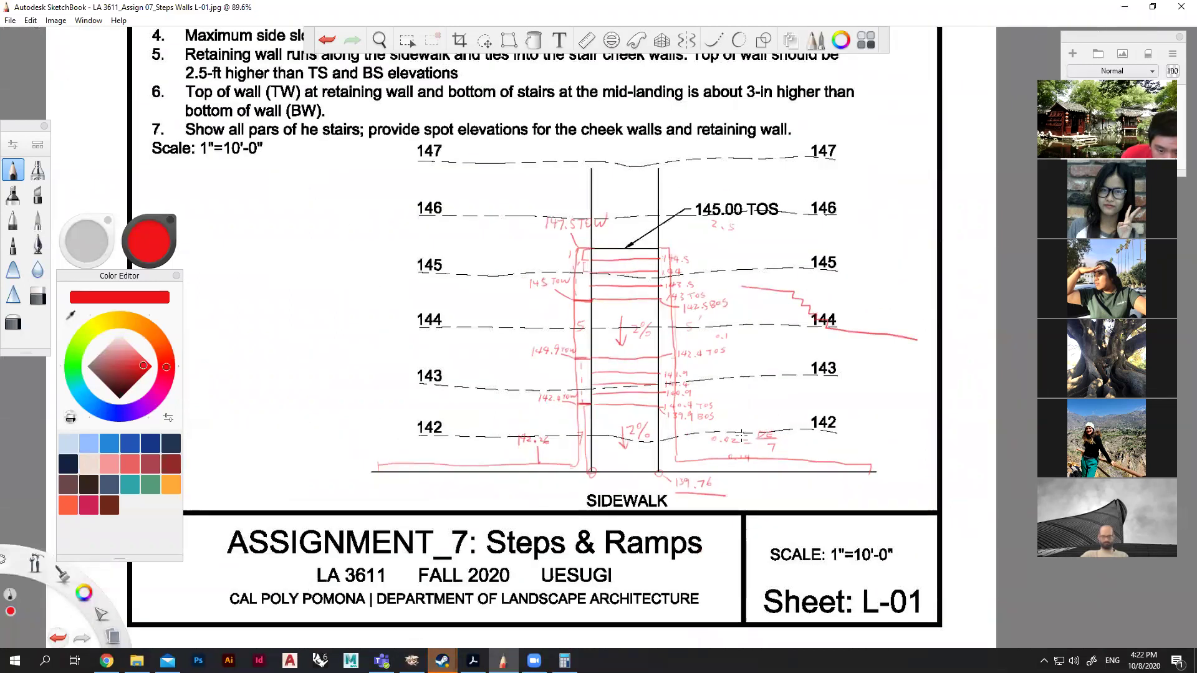
{"action": "scroll", "coordinate": [741, 434], "scroll_direction": "up", "scroll_amount": 2}
{"action": "scroll", "coordinate": [739, 429], "scroll_direction": "up", "scroll_amount": 1}
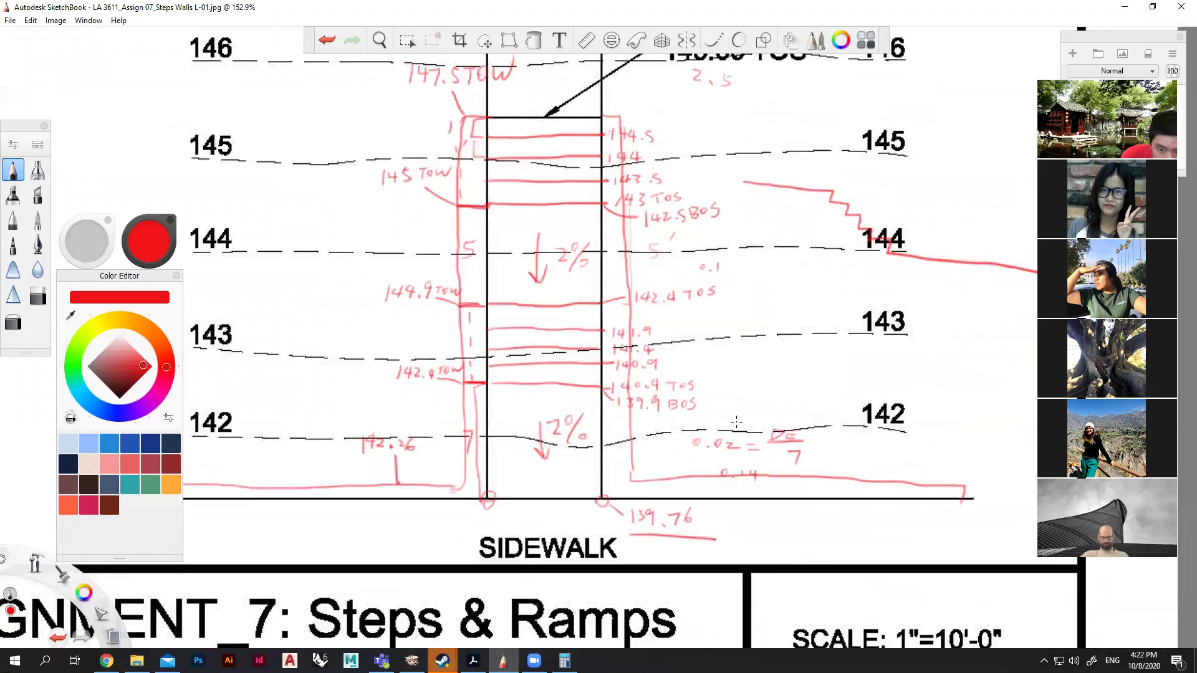
{"action": "scroll", "coordinate": [737, 422], "scroll_direction": "down", "scroll_amount": 3}
{"action": "scroll", "coordinate": [598, 131], "scroll_direction": "up", "scroll_amount": 1}
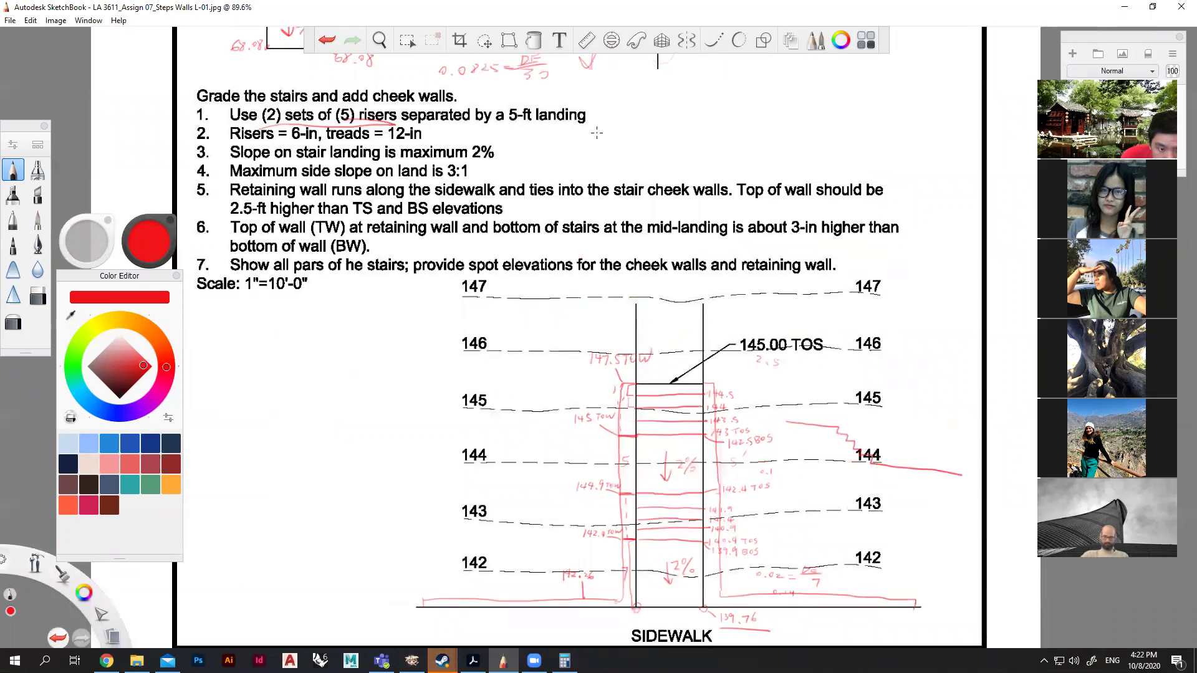
{"action": "scroll", "coordinate": [486, 197], "scroll_direction": "up", "scroll_amount": 2}
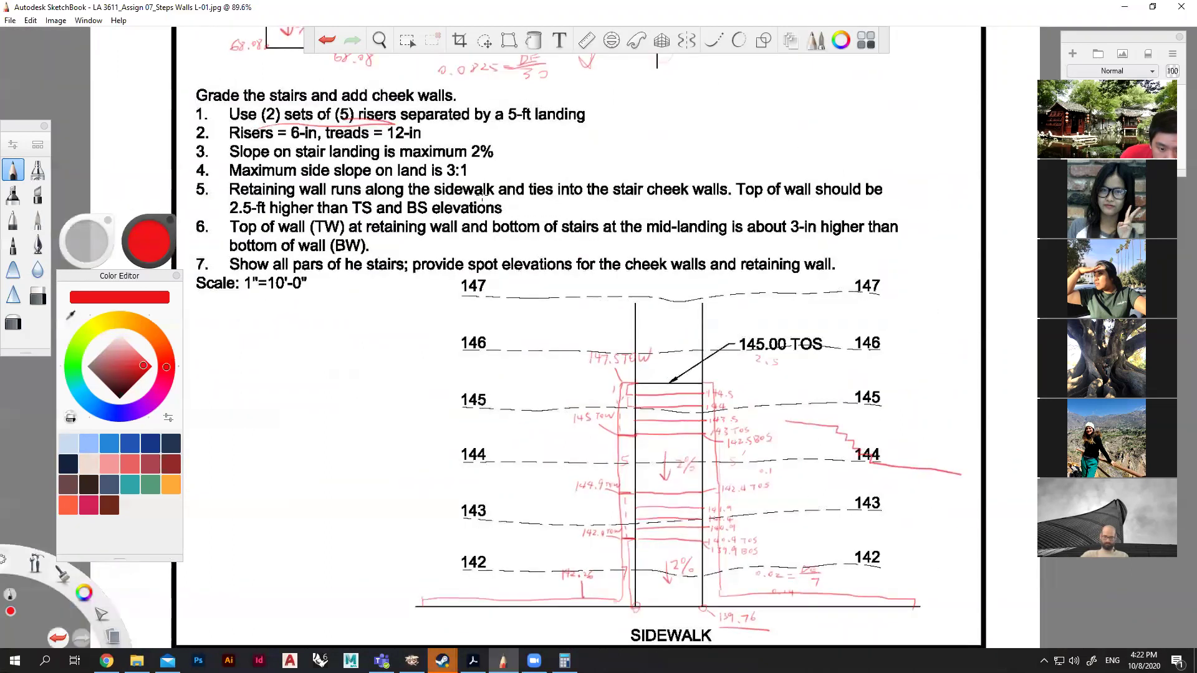
{"action": "scroll", "coordinate": [484, 275], "scroll_direction": "down", "scroll_amount": 2}
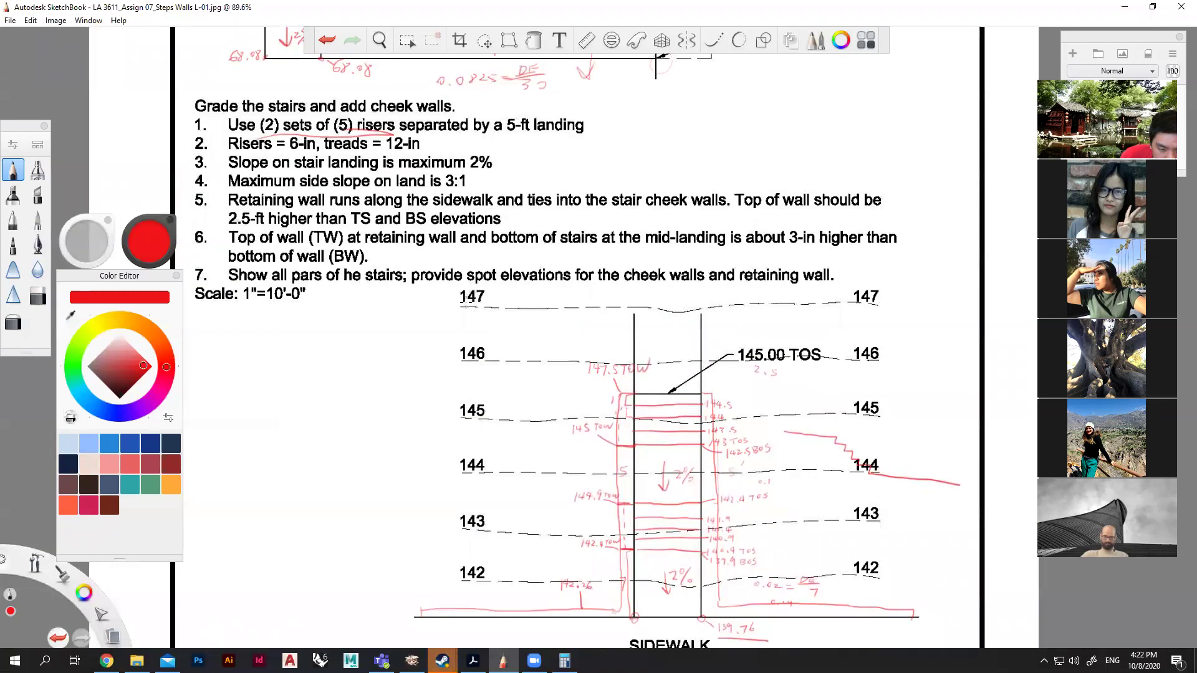
{"action": "scroll", "coordinate": [503, 530], "scroll_direction": "up", "scroll_amount": 2}
{"action": "scroll", "coordinate": [510, 520], "scroll_direction": "down", "scroll_amount": 2}
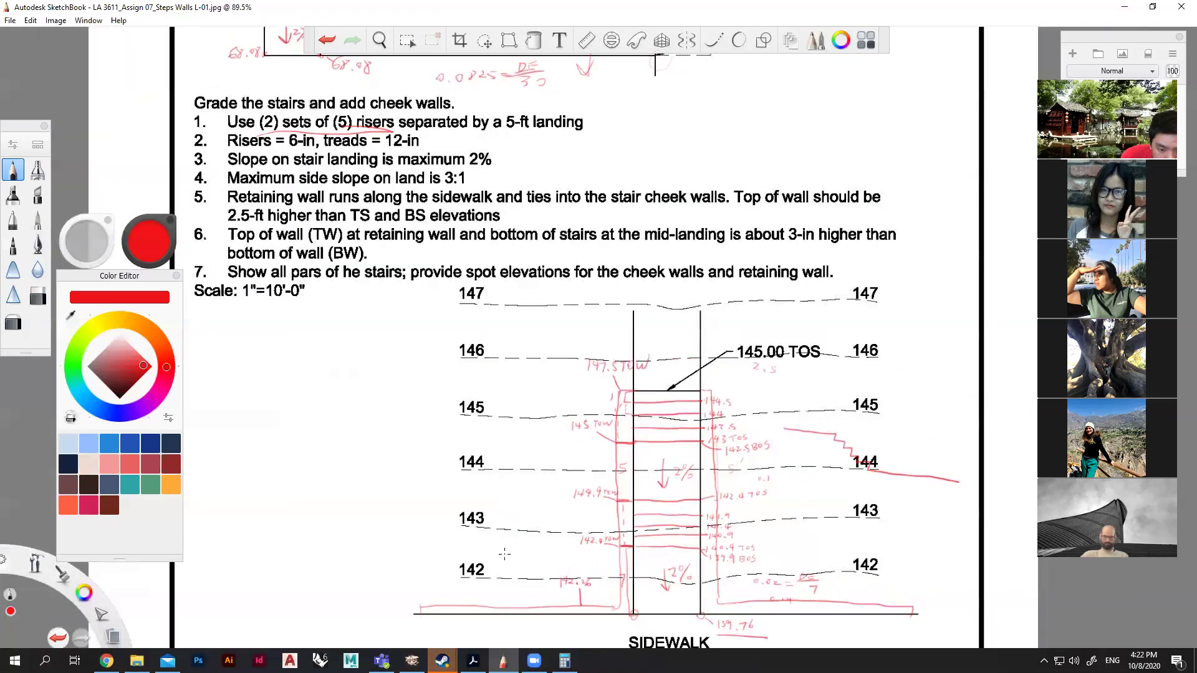
Try tracing the 145 contour along both cheek walls and around the top riser, and undo the trace.
{"action": "scroll", "coordinate": [550, 513], "scroll_direction": "up", "scroll_amount": 2}
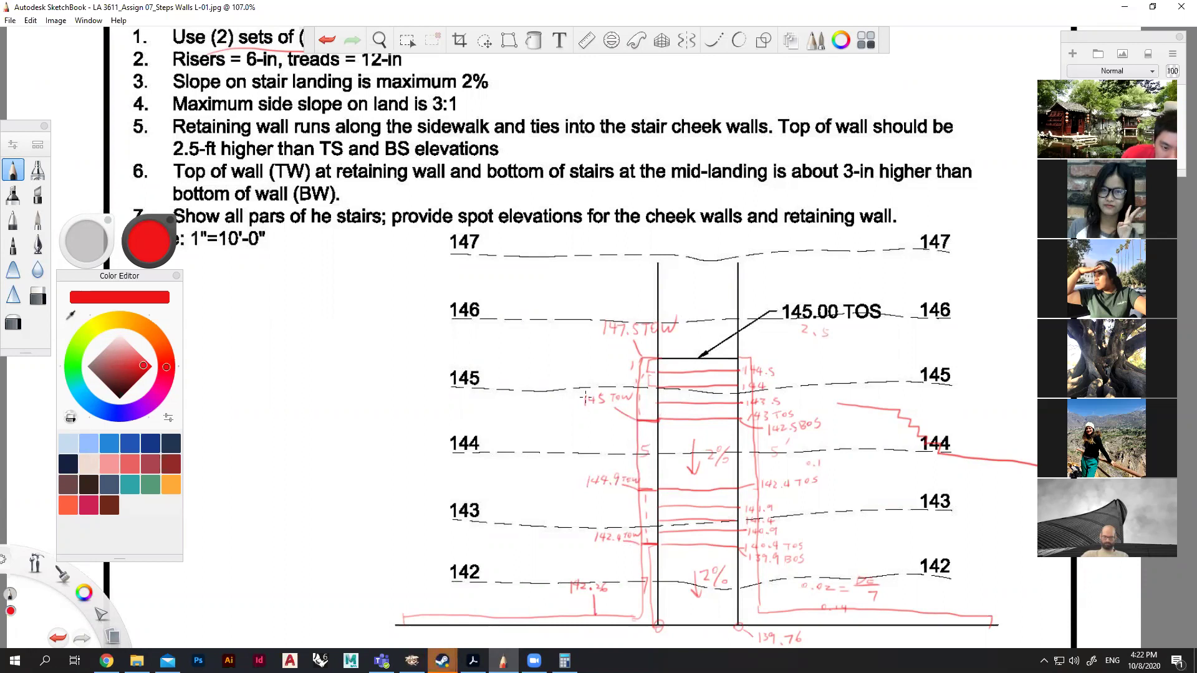
{"action": "left_click_drag", "start_coordinate": [553, 391], "coordinate": [630, 387]}
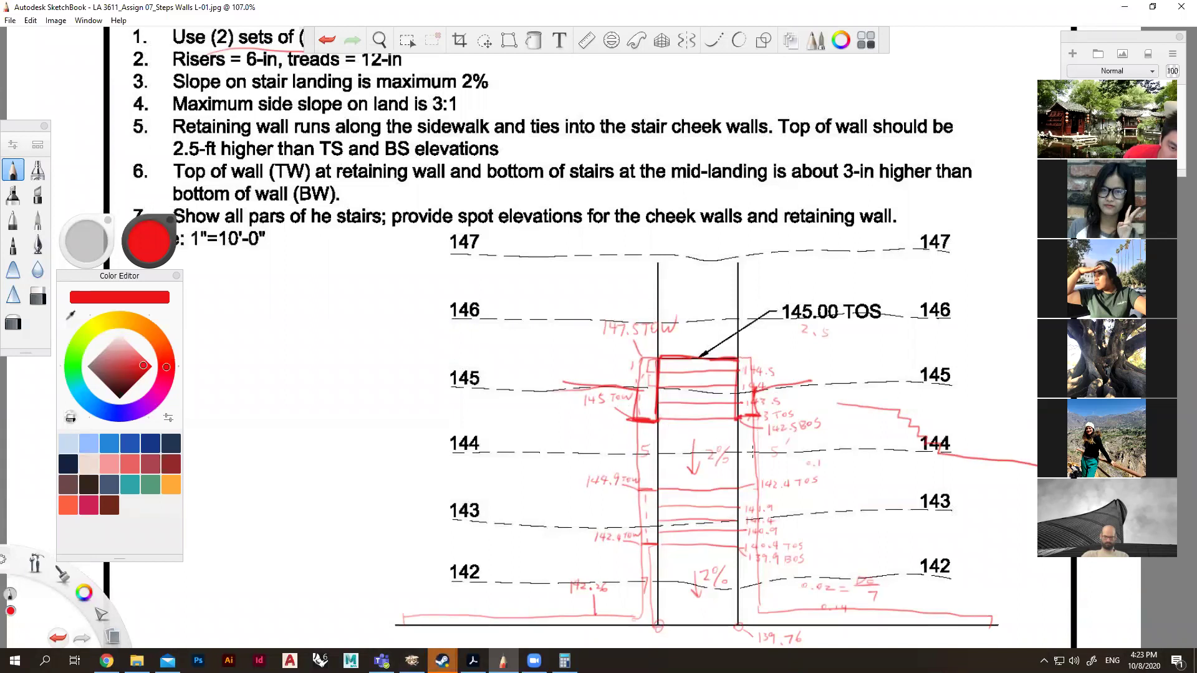
{"action": "scroll", "coordinate": [805, 394], "scroll_direction": "down", "scroll_amount": 3}
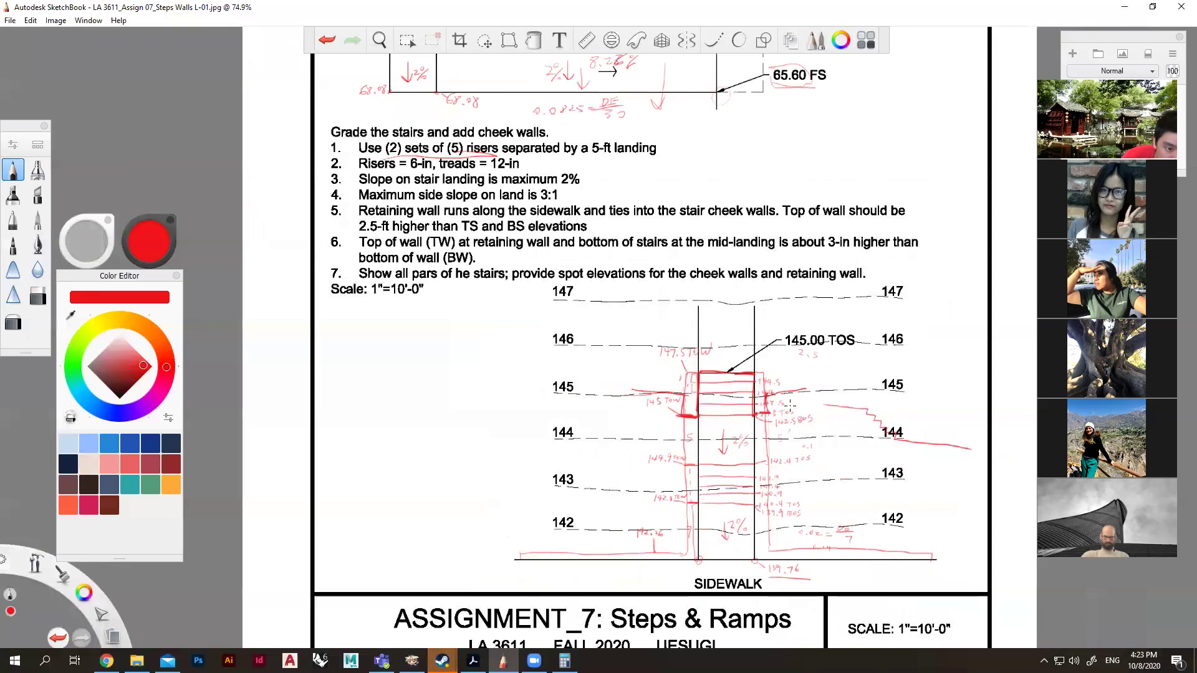
{"action": "scroll", "coordinate": [792, 405], "scroll_direction": "down", "scroll_amount": 1}
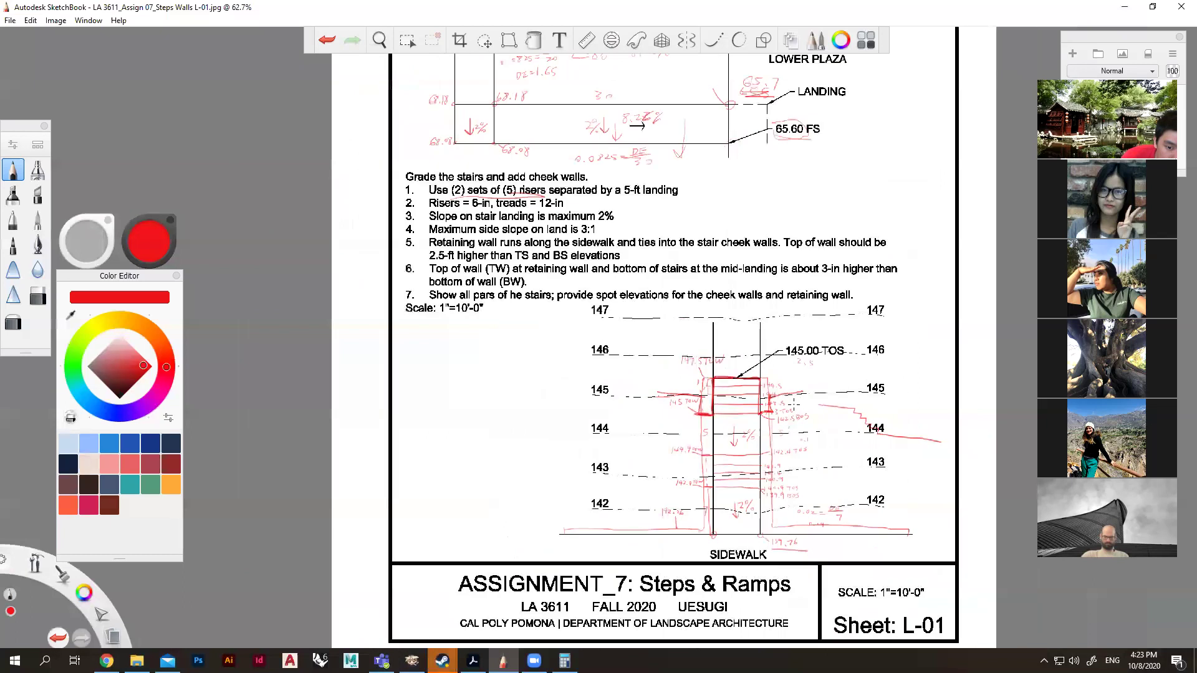
{"action": "scroll", "coordinate": [805, 403], "scroll_direction": "up", "scroll_amount": 3}
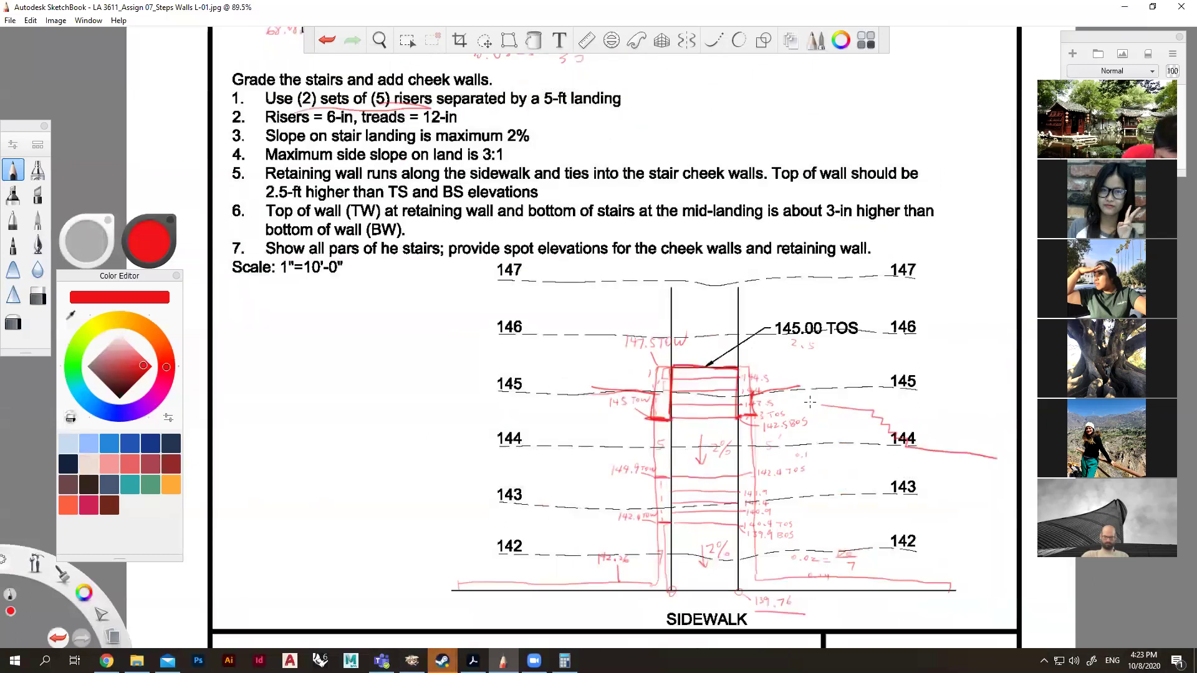
{"action": "key", "text": "ctrl+z"}
{"action": "key", "text": "ctrl+z"}
Examine the stair and wall elevations against the 2.5-ft wall height requirement, and view the whole assignment sheet.
{"action": "scroll", "coordinate": [822, 321], "scroll_direction": "up", "scroll_amount": 3}
{"action": "scroll", "coordinate": [822, 325], "scroll_direction": "down", "scroll_amount": 3}
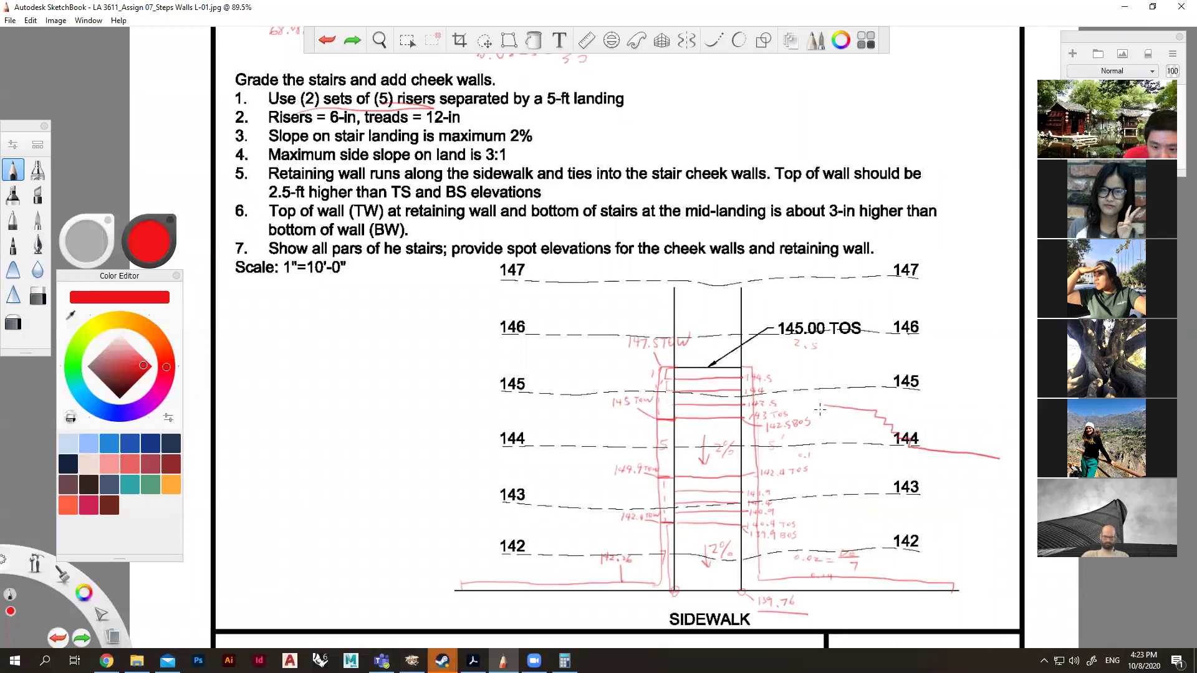
{"action": "scroll", "coordinate": [820, 409], "scroll_direction": "down", "scroll_amount": 3}
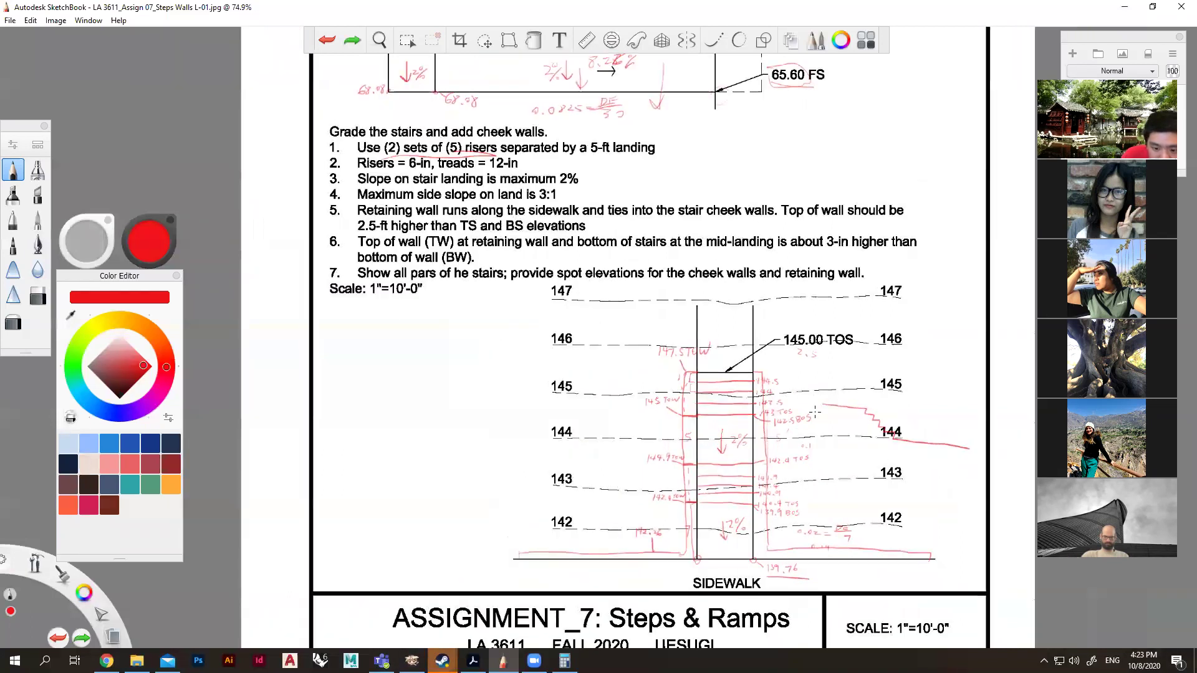
{"action": "scroll", "coordinate": [815, 475], "scroll_direction": "up", "scroll_amount": 3}
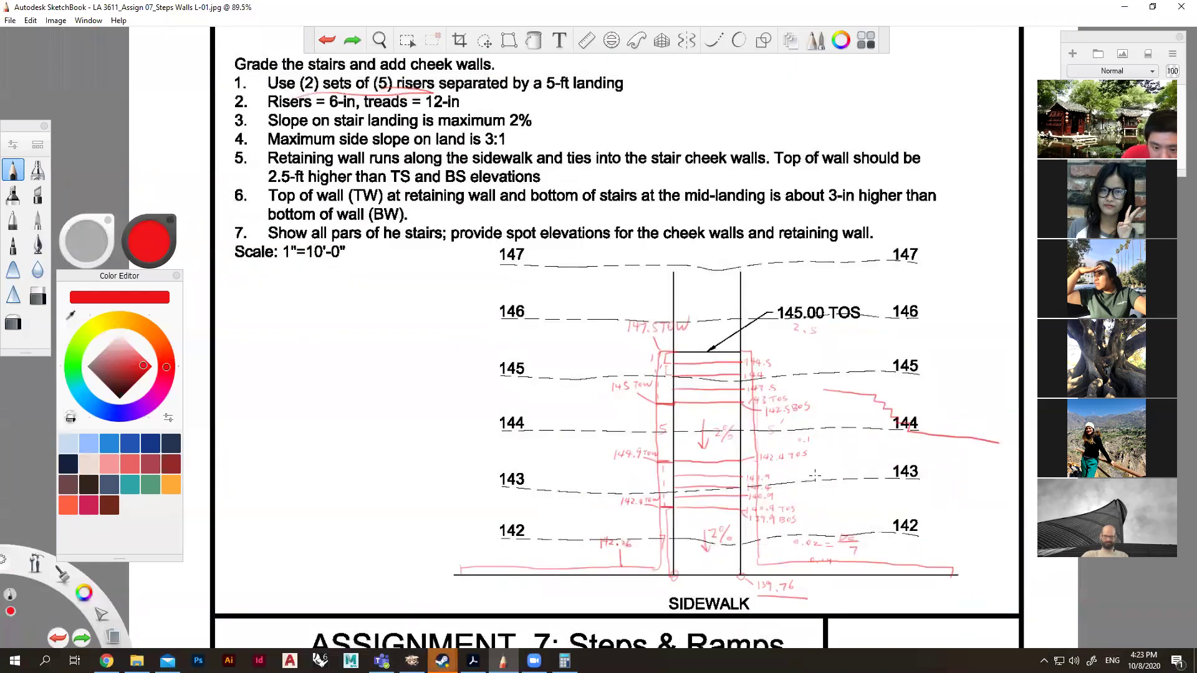
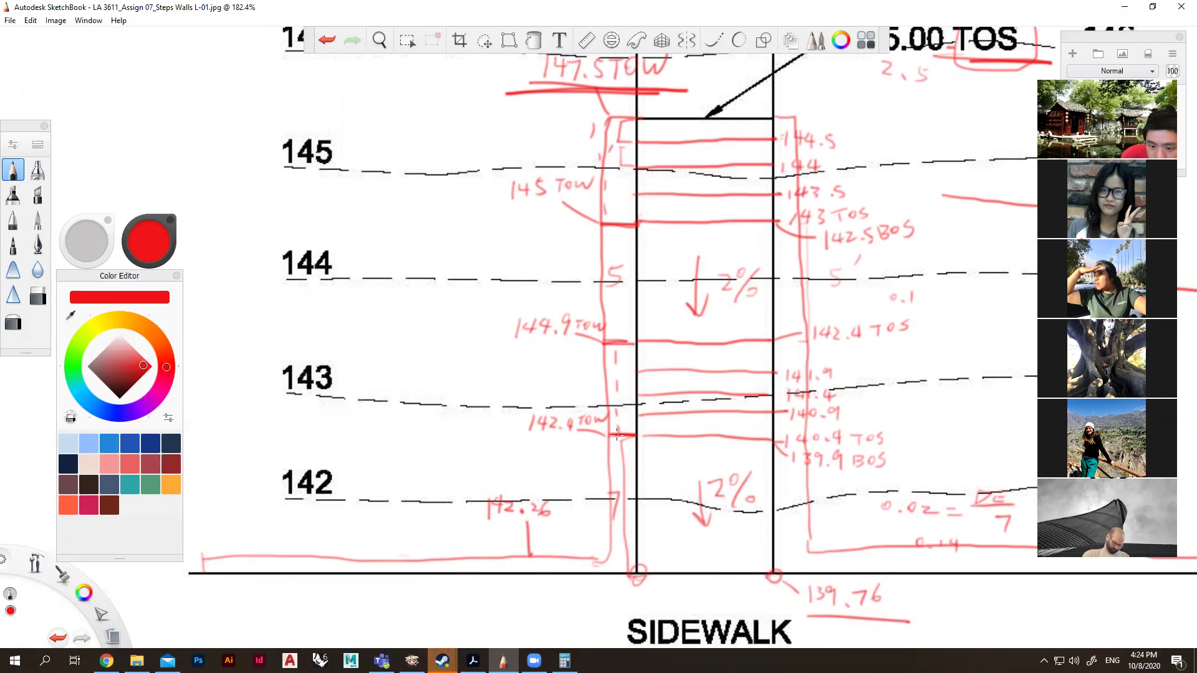
{"action": "scroll", "coordinate": [380, 489], "scroll_direction": "down", "scroll_amount": 2}
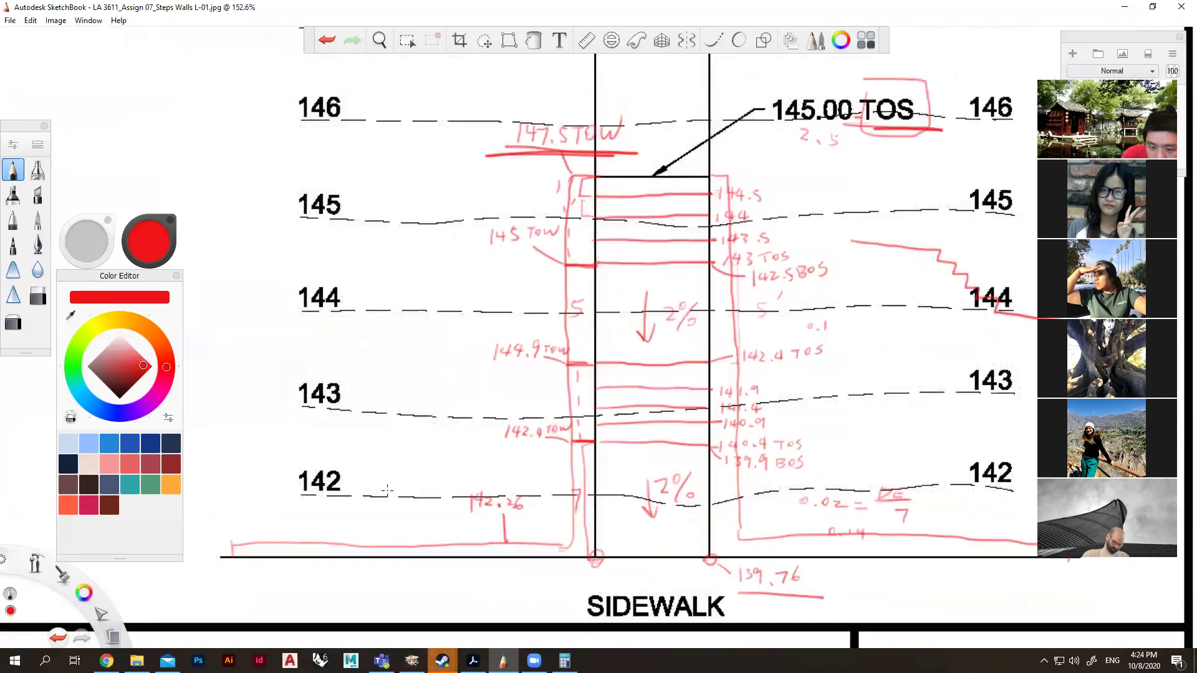
{"action": "scroll", "coordinate": [498, 476], "scroll_direction": "down", "scroll_amount": 4}
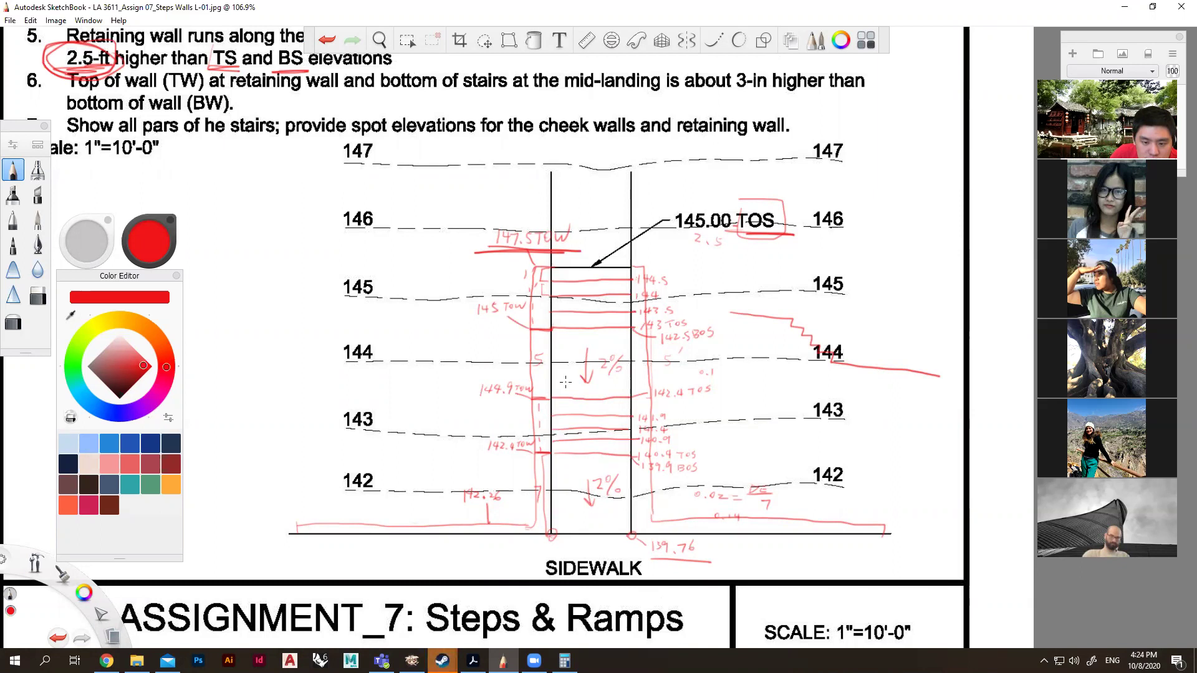
{"action": "scroll", "coordinate": [565, 381], "scroll_direction": "down", "scroll_amount": 4}
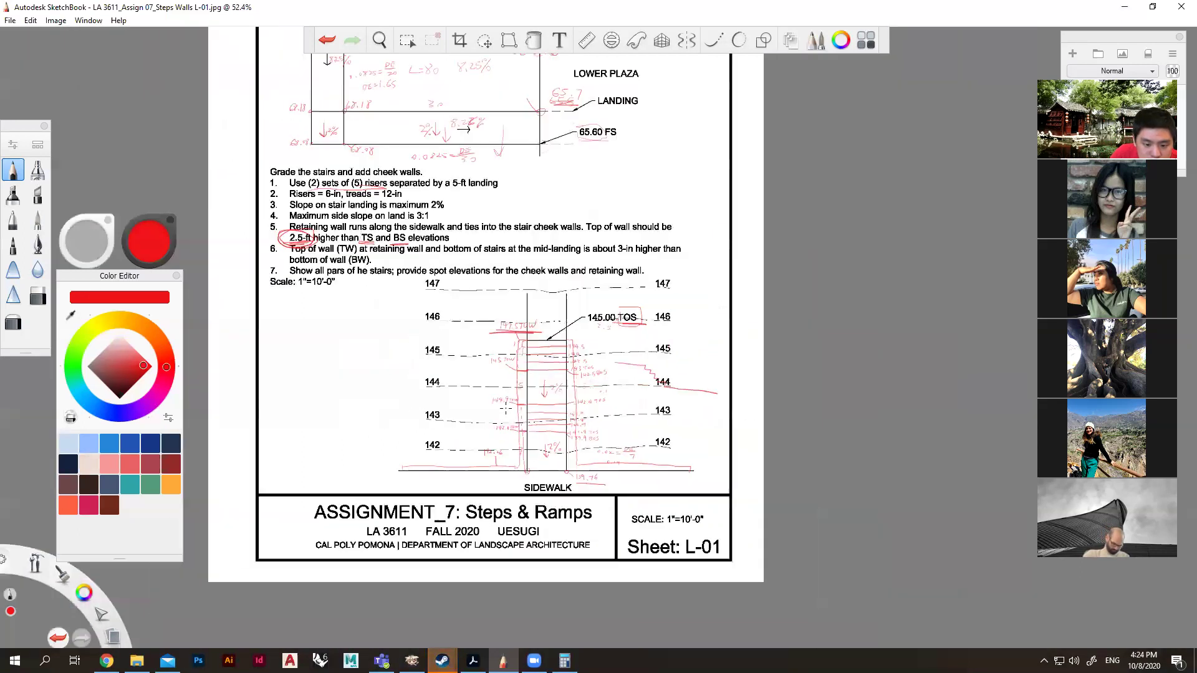
{"action": "scroll", "coordinate": [441, 117], "scroll_direction": "down", "scroll_amount": 3}
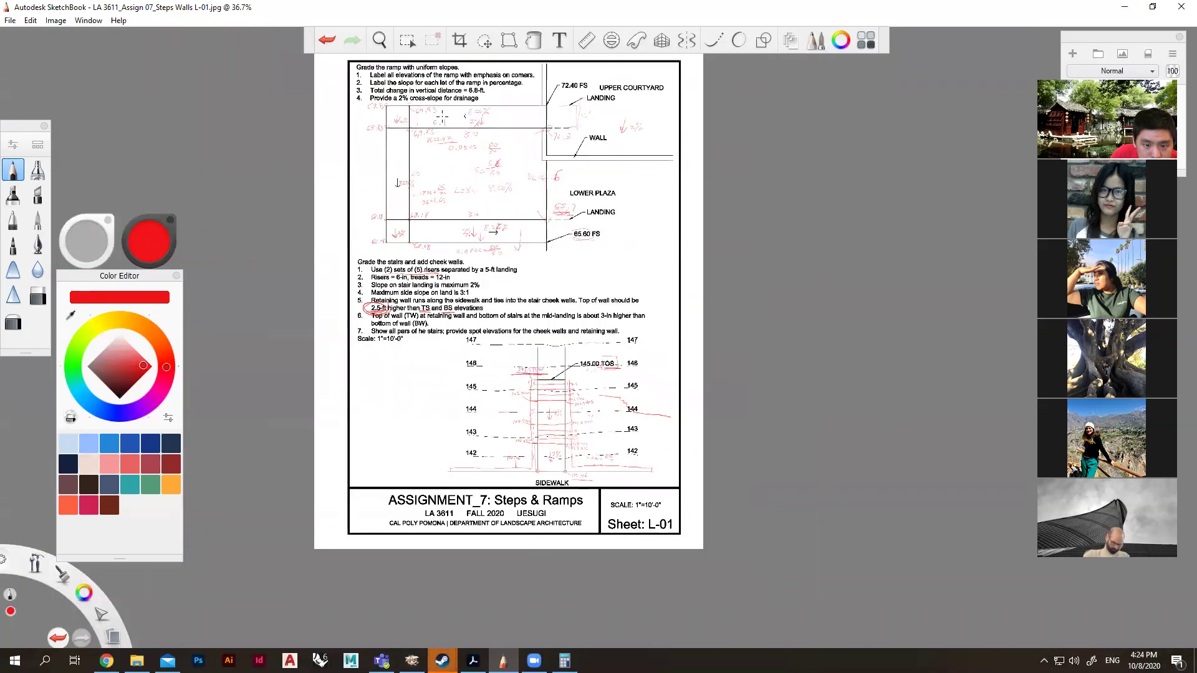
Open the second assignment sheet, LA 3611_Assign 07_Steps Walls L-02.jpg.
{"action": "scroll", "coordinate": [498, 286], "scroll_direction": "up", "scroll_amount": 2}
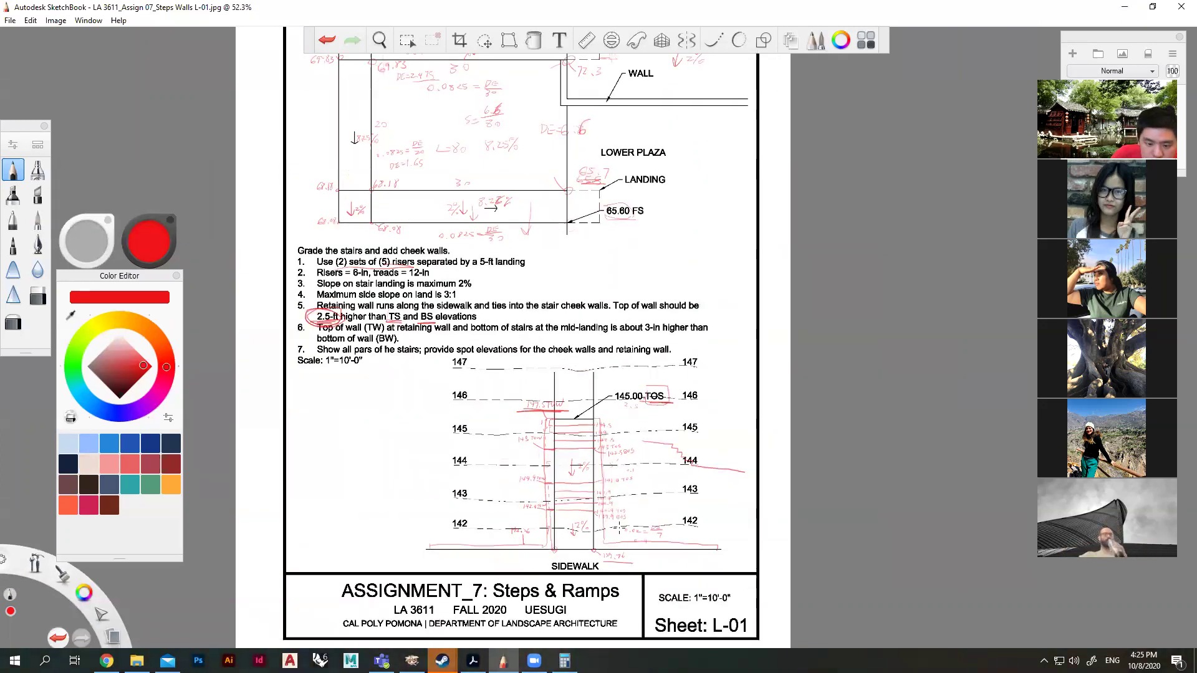
{"action": "scroll", "coordinate": [659, 520], "scroll_direction": "up", "scroll_amount": 2}
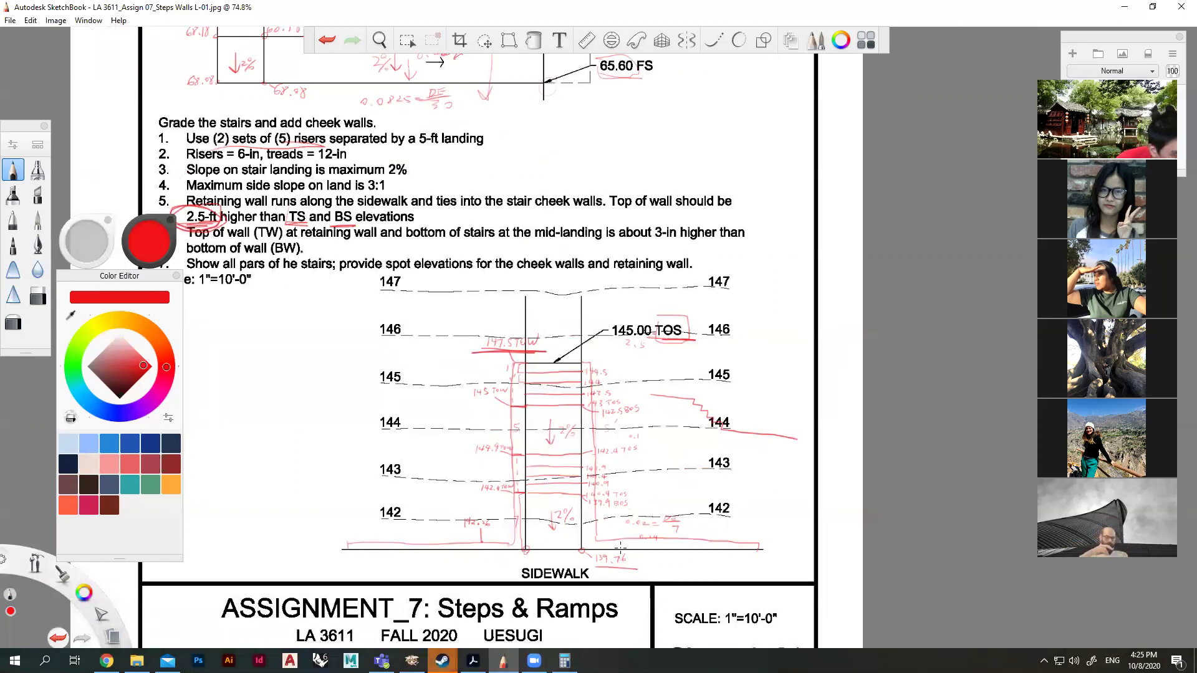
{"action": "left_click", "coordinate": [31, 21]}
{"action": "mouse_move", "coordinate": [11, 20]}
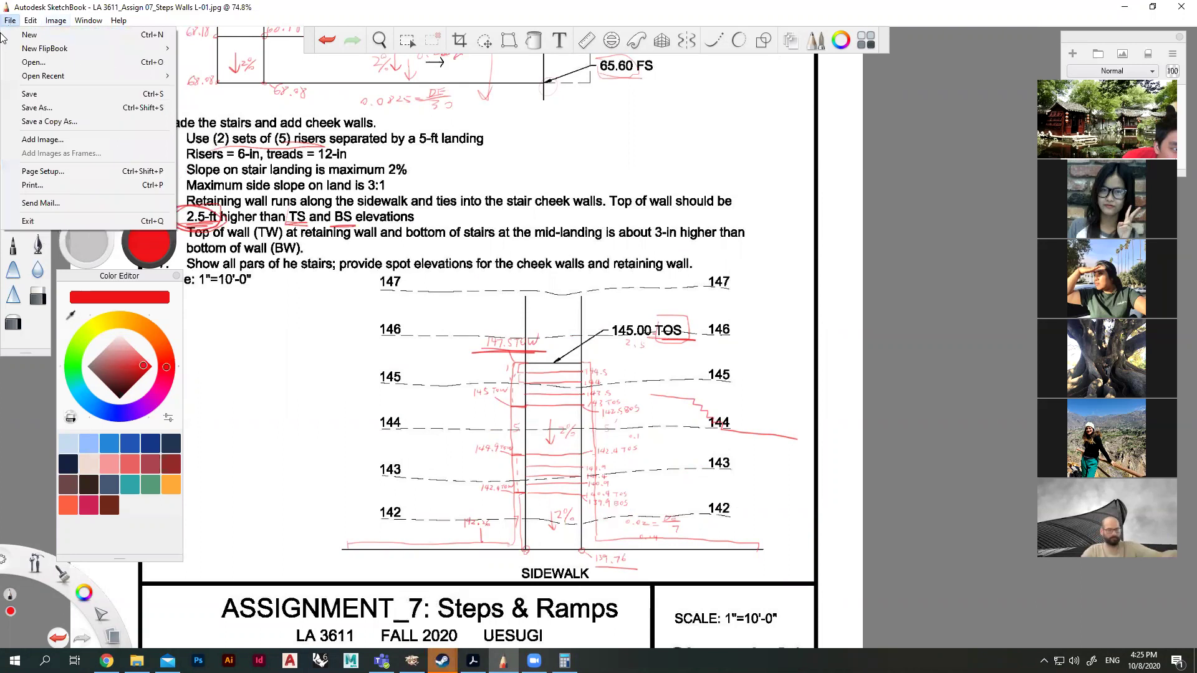
{"action": "left_click", "coordinate": [33, 61]}
{"action": "left_click", "coordinate": [636, 374]}
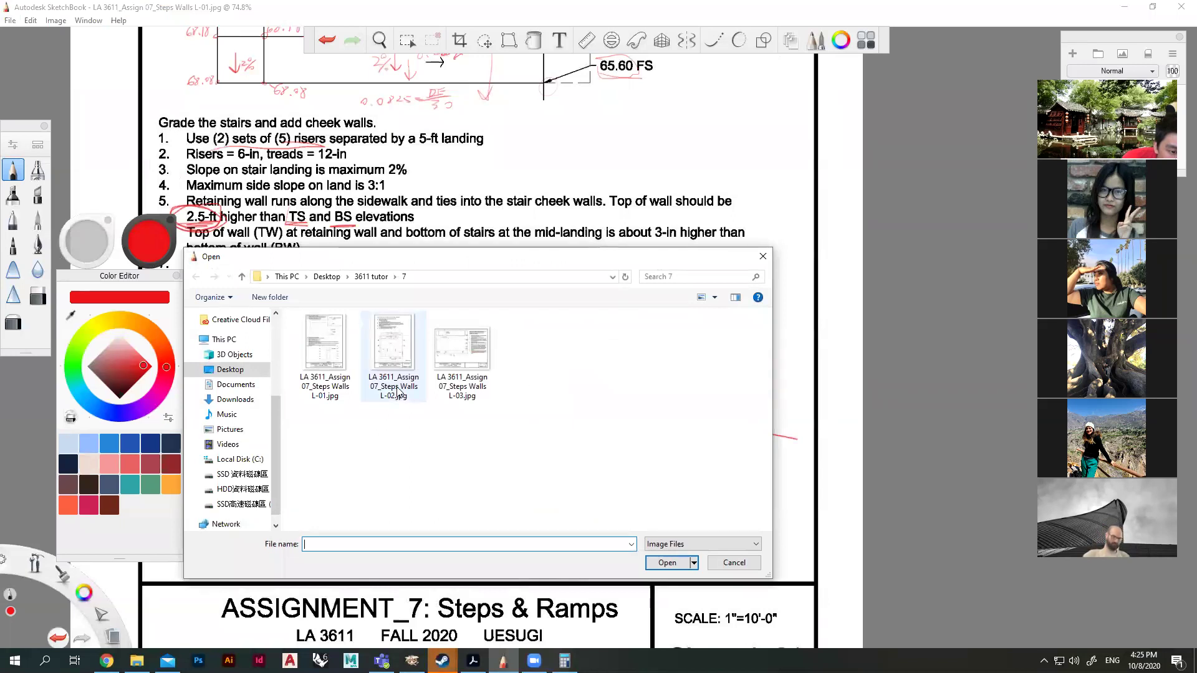
{"action": "double_click", "coordinate": [393, 349]}
Examine the walkway and ADA ramp plan, especially the given spot elevations and 4% slope around the upper landings.
{"action": "scroll", "coordinate": [554, 424], "scroll_direction": "up", "scroll_amount": 5}
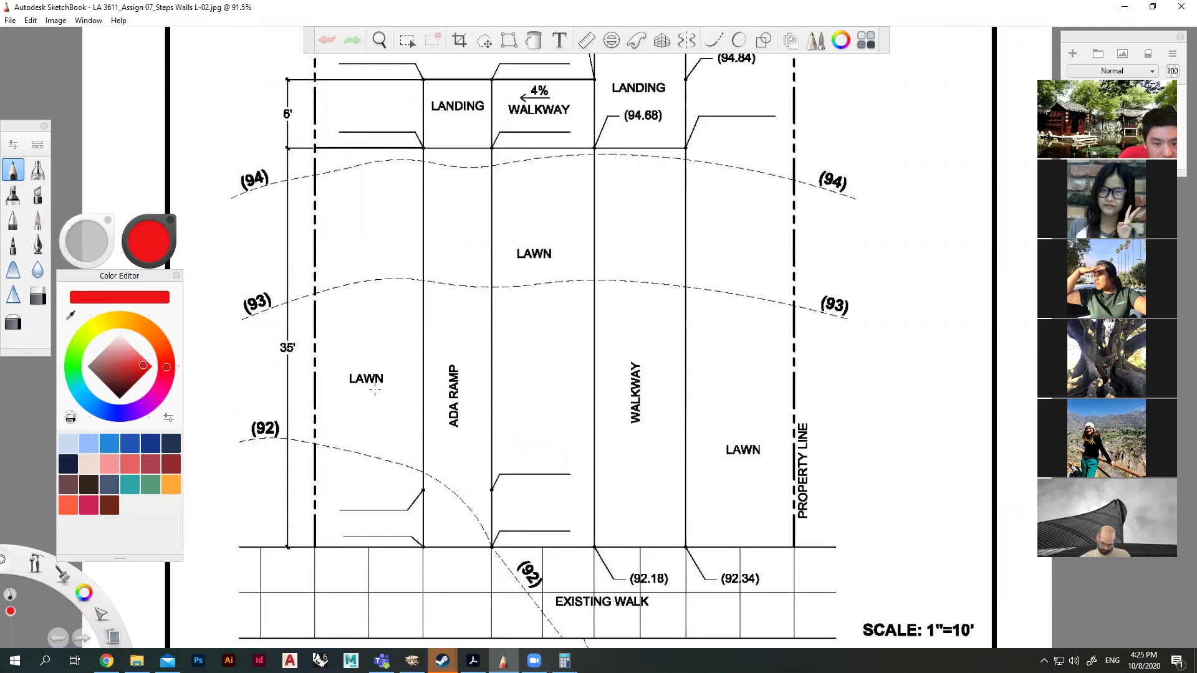
{"action": "scroll", "coordinate": [316, 465], "scroll_direction": "down", "scroll_amount": 5}
{"action": "scroll", "coordinate": [674, 253], "scroll_direction": "up", "scroll_amount": 4}
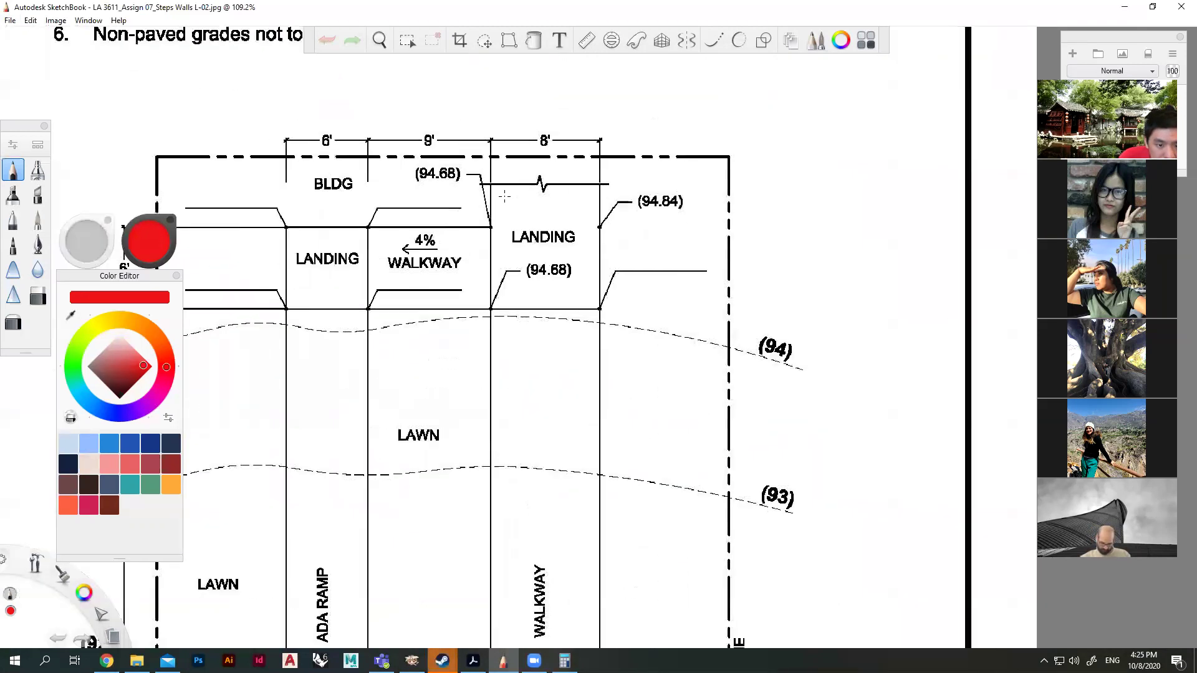
{"action": "scroll", "coordinate": [674, 253], "scroll_direction": "down", "scroll_amount": 2}
{"action": "scroll", "coordinate": [547, 442], "scroll_direction": "up", "scroll_amount": 6}
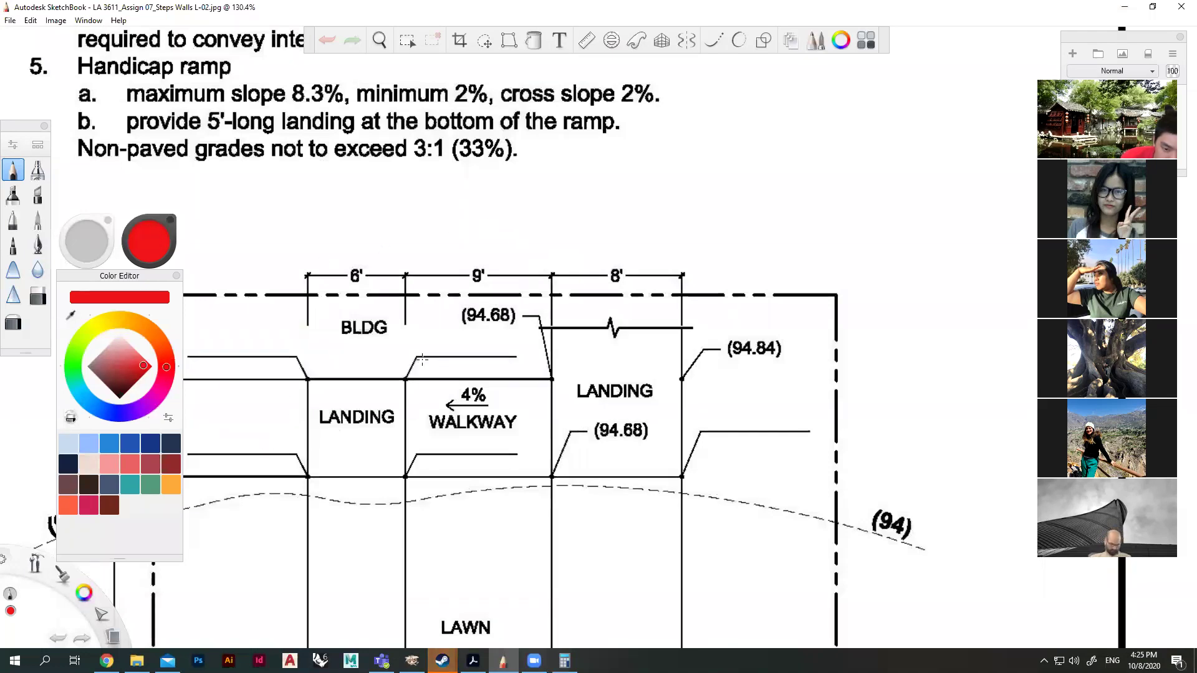
{"action": "scroll", "coordinate": [487, 340], "scroll_direction": "down", "scroll_amount": 4}
{"action": "scroll", "coordinate": [513, 351], "scroll_direction": "down", "scroll_amount": 4}
{"action": "scroll", "coordinate": [489, 392], "scroll_direction": "up", "scroll_amount": 3}
{"action": "scroll", "coordinate": [489, 391], "scroll_direction": "down", "scroll_amount": 3}
{"action": "scroll", "coordinate": [489, 392], "scroll_direction": "up", "scroll_amount": 5}
{"action": "scroll", "coordinate": [474, 480], "scroll_direction": "up", "scroll_amount": 2}
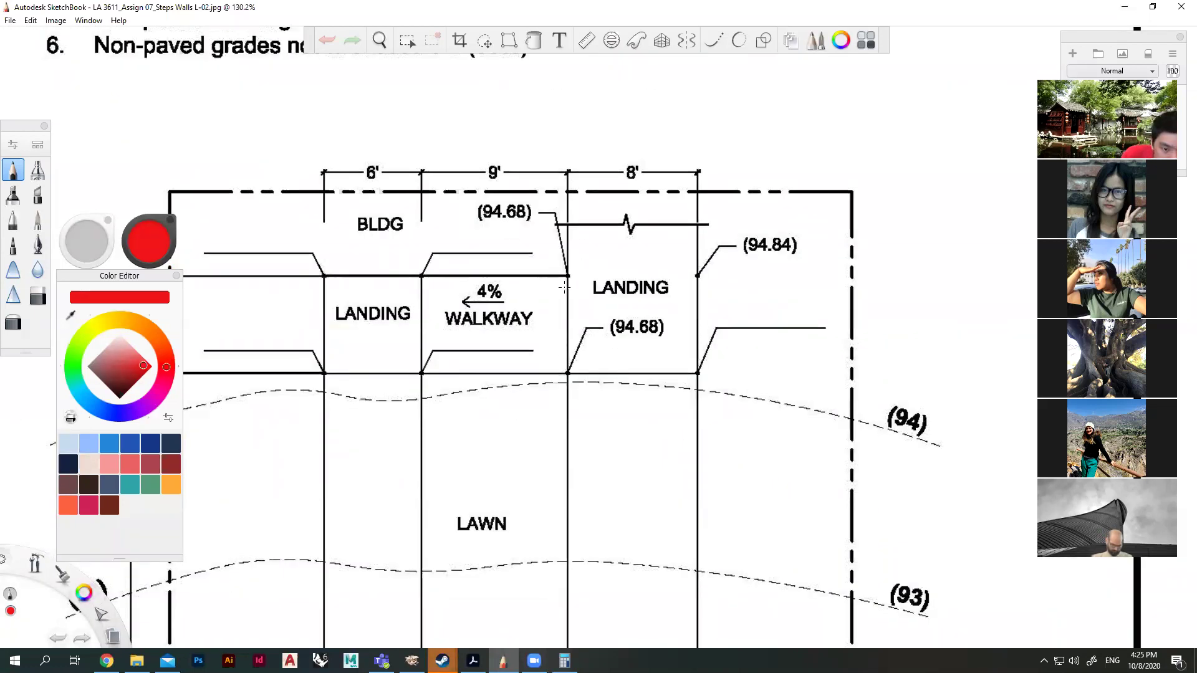
Try marking both sides of the 8-ft-wide landing and underlining its 94.68 elevations, and undo the marks.
{"action": "left_click_drag", "start_coordinate": [586, 284], "coordinate": [582, 365]}
{"action": "left_click_drag", "start_coordinate": [489, 223], "coordinate": [539, 220]}
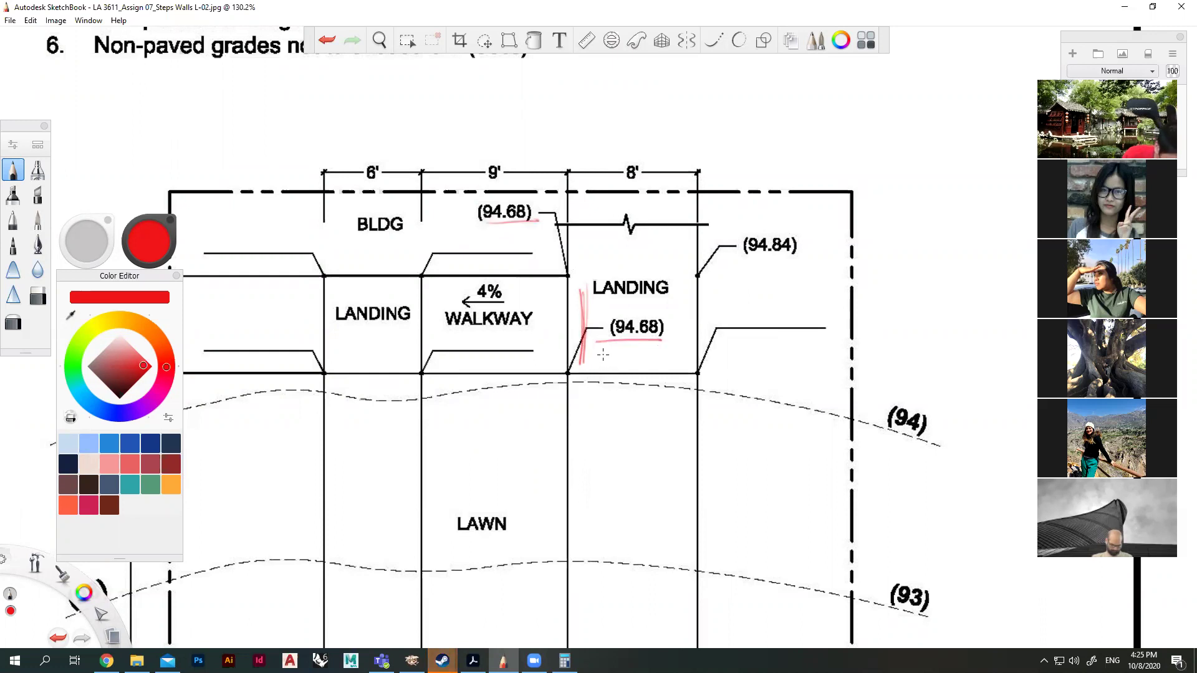
{"action": "key", "text": "ctrl+z"}
{"action": "key", "text": "ctrl+z"}
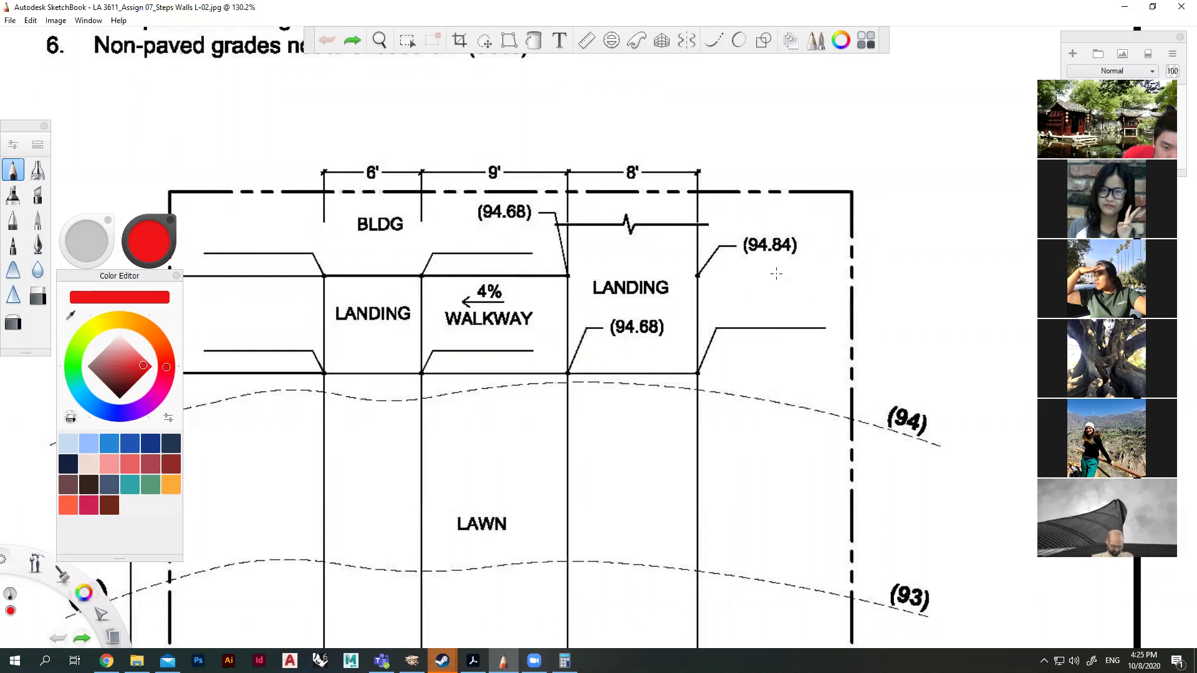
{"action": "left_click_drag", "start_coordinate": [694, 369], "coordinate": [697, 368]}
{"action": "mouse_move", "coordinate": [700, 265]}
{"action": "left_mouse_down"}
{"action": "mouse_move", "coordinate": [686, 277]}
{"action": "mouse_move", "coordinate": [697, 267]}
{"action": "left_mouse_up"}
{"action": "key", "text": "ctrl+z"}
{"action": "key", "text": "ctrl+z"}
{"action": "key", "text": "ctrl+z"}
Write the spot elevation 94.84 on the blank leader at the 8-ft-wide landing's lower right corner.
{"action": "mouse_move", "coordinate": [756, 309]}
{"action": "left_mouse_down"}
{"action": "mouse_move", "coordinate": [749, 324]}
{"action": "mouse_move", "coordinate": [794, 306]}
{"action": "mouse_move", "coordinate": [810, 325]}
{"action": "left_mouse_up"}
{"action": "left_click", "coordinate": [787, 319]}
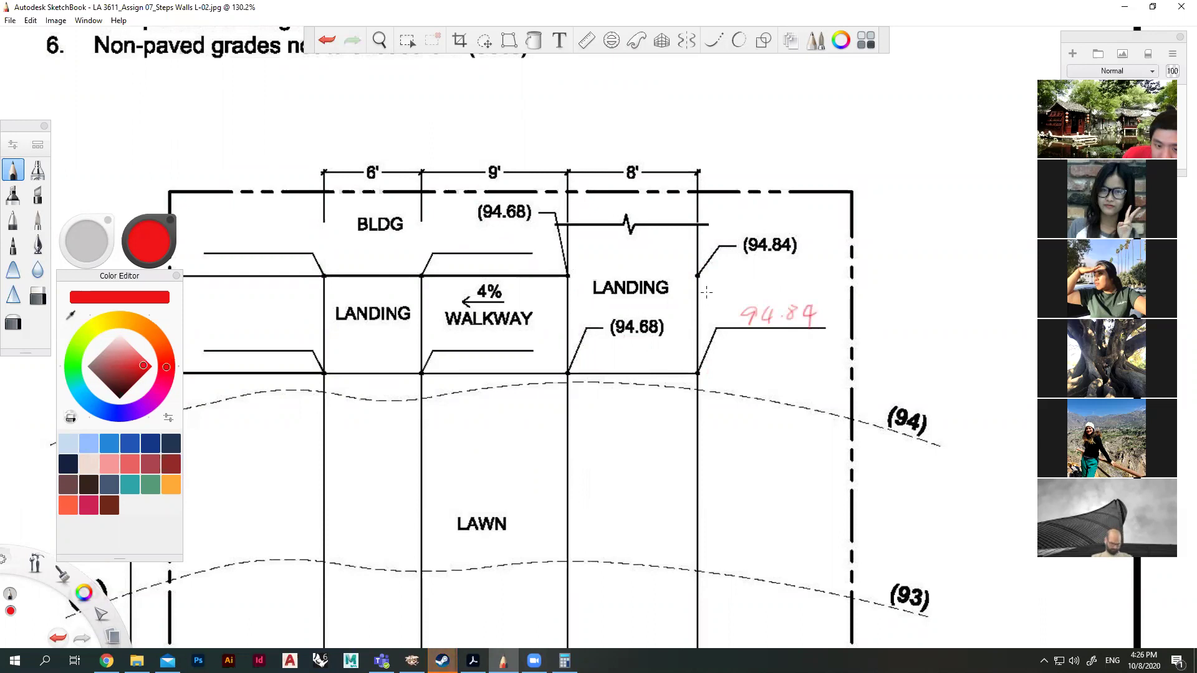
{"action": "scroll", "coordinate": [659, 156], "scroll_direction": "down", "scroll_amount": 3}
{"action": "scroll", "coordinate": [525, 249], "scroll_direction": "up", "scroll_amount": 3}
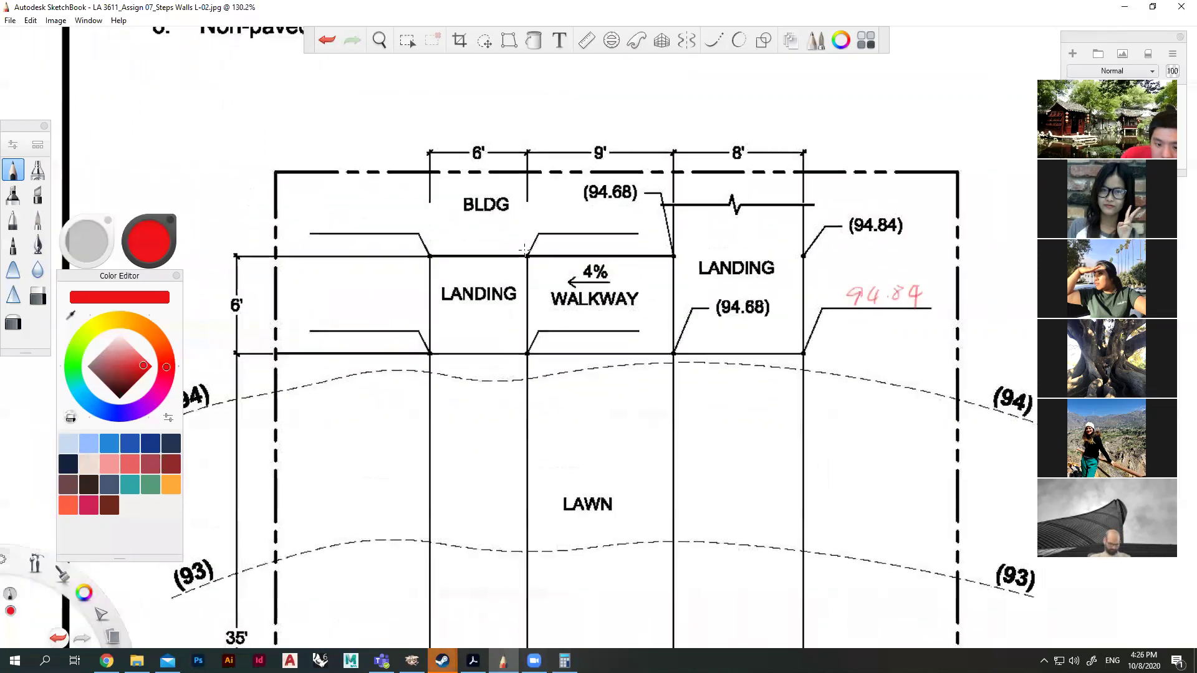
Note the .36 drop above the 9-ft walkway and label both of the walkway's left corners 94.32.
{"action": "scroll", "coordinate": [524, 249], "scroll_direction": "up", "scroll_amount": 1}
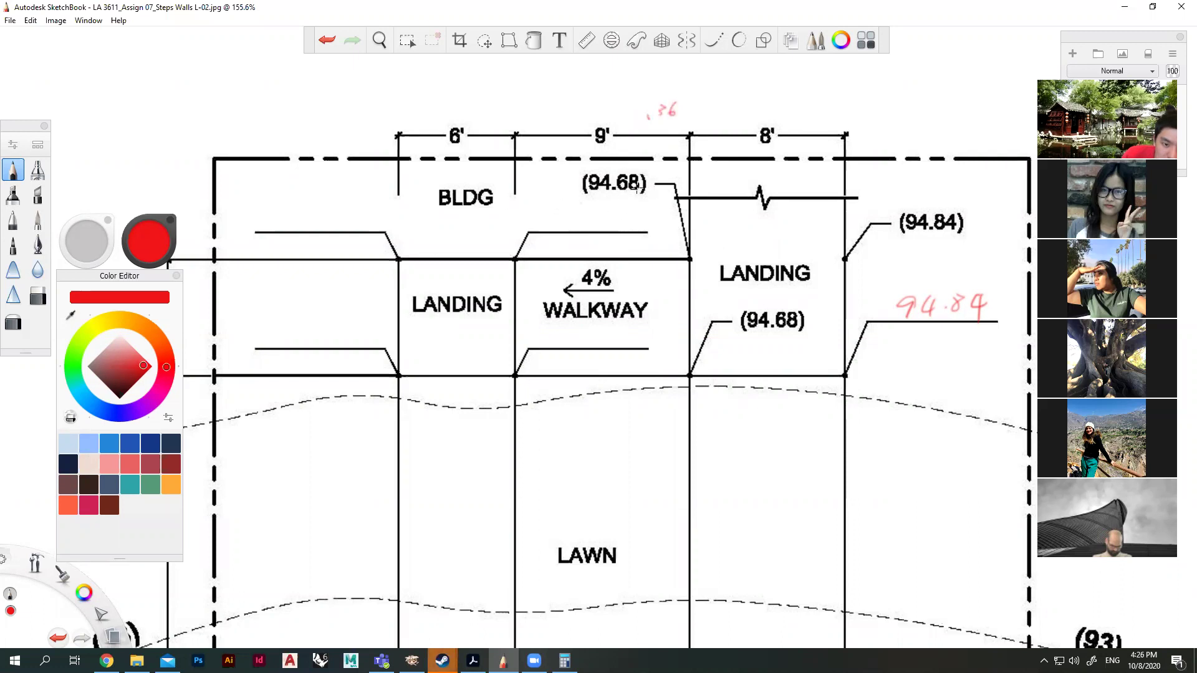
{"action": "mouse_move", "coordinate": [569, 213]}
{"action": "left_mouse_down"}
{"action": "mouse_move", "coordinate": [578, 207]}
{"action": "mouse_move", "coordinate": [577, 234]}
{"action": "left_mouse_up"}
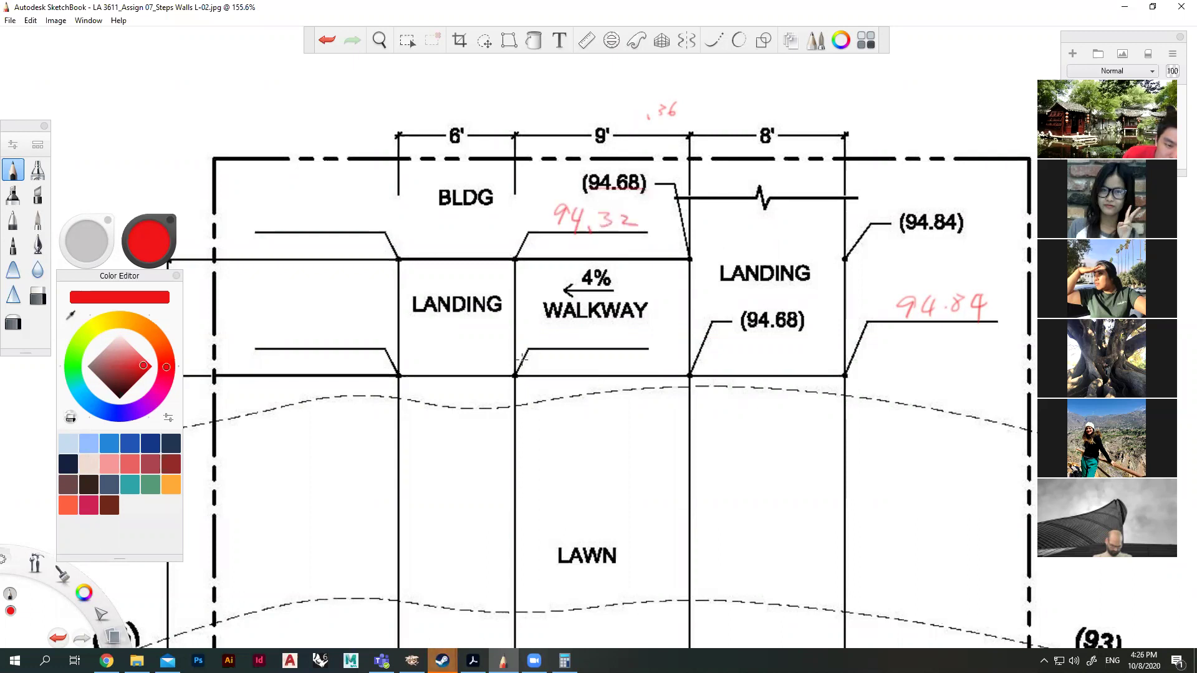
{"action": "left_click_drag", "start_coordinate": [549, 331], "coordinate": [544, 343]}
{"action": "mouse_move", "coordinate": [549, 333]}
{"action": "left_mouse_down"}
{"action": "mouse_move", "coordinate": [563, 346]}
{"action": "mouse_move", "coordinate": [627, 347]}
{"action": "left_mouse_up"}
{"action": "left_click", "coordinate": [574, 342]}
Review the written requirements for steps, walk slope, handicap ramp and non-paved grades against the landing plan.
{"action": "scroll", "coordinate": [596, 267], "scroll_direction": "down", "scroll_amount": 2}
{"action": "scroll", "coordinate": [595, 264], "scroll_direction": "down", "scroll_amount": 2}
{"action": "scroll", "coordinate": [595, 264], "scroll_direction": "up", "scroll_amount": 2}
{"action": "scroll", "coordinate": [441, 253], "scroll_direction": "down", "scroll_amount": 2}
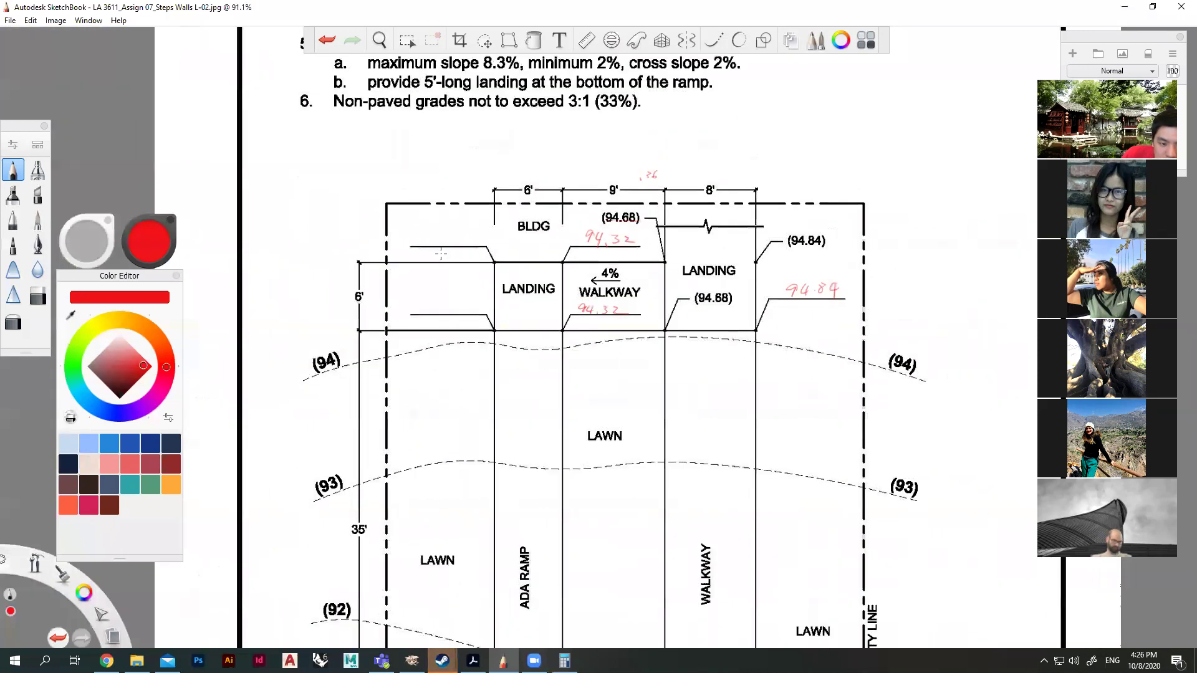
{"action": "scroll", "coordinate": [440, 253], "scroll_direction": "up", "scroll_amount": 2}
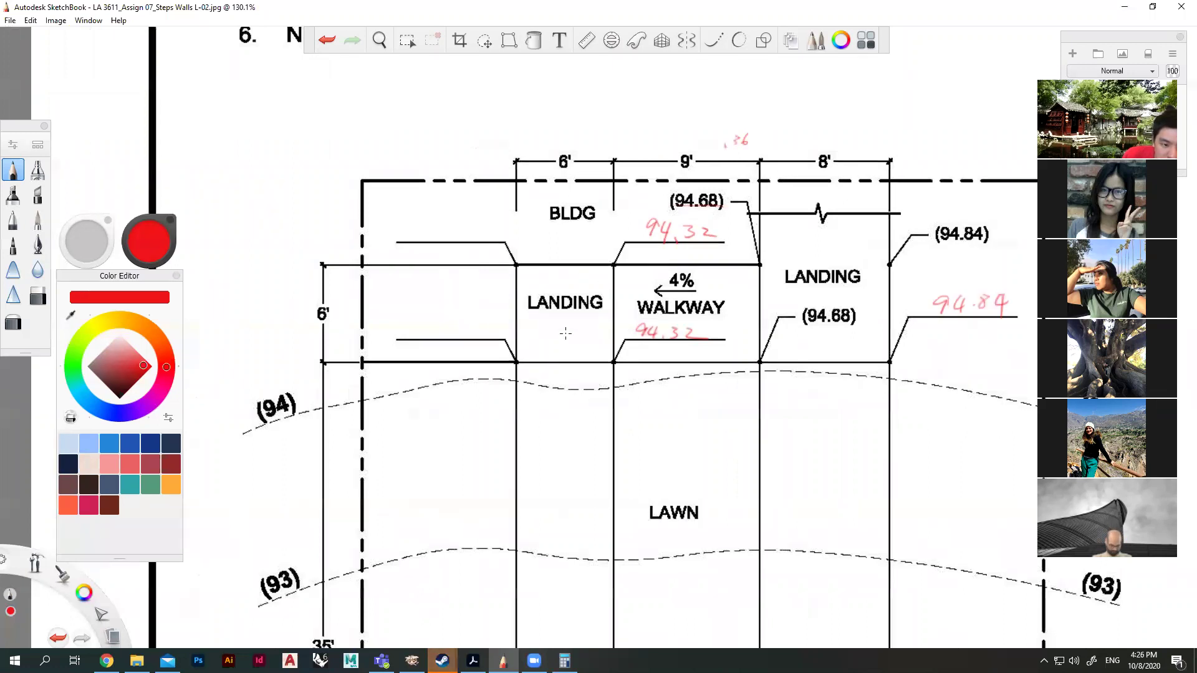
{"action": "scroll", "coordinate": [566, 334], "scroll_direction": "down", "scroll_amount": 4}
{"action": "scroll", "coordinate": [535, 149], "scroll_direction": "up", "scroll_amount": 2}
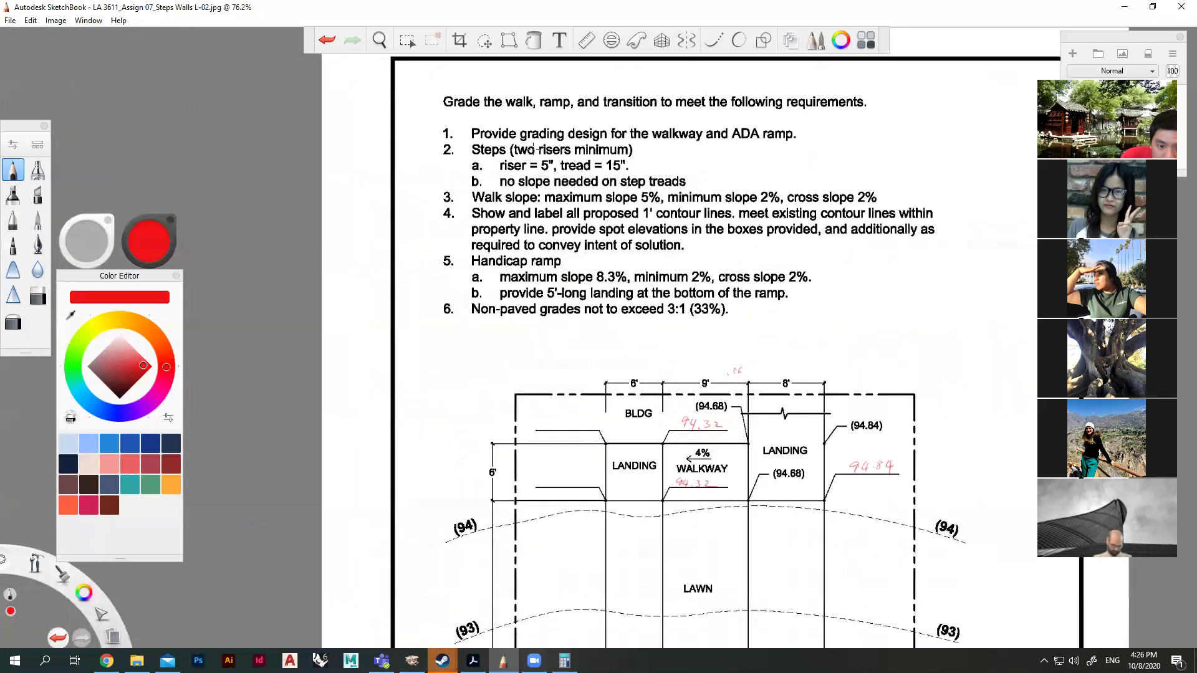
{"action": "scroll", "coordinate": [894, 348], "scroll_direction": "up", "scroll_amount": 1}
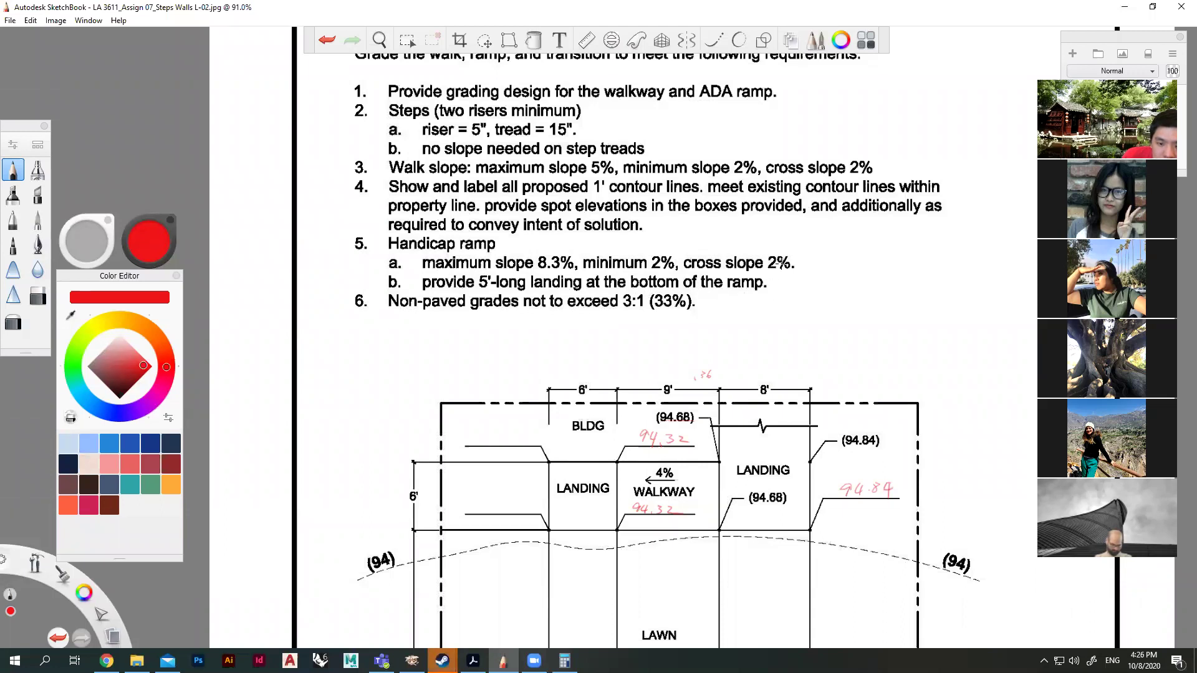
{"action": "scroll", "coordinate": [682, 341], "scroll_direction": "down", "scroll_amount": 5}
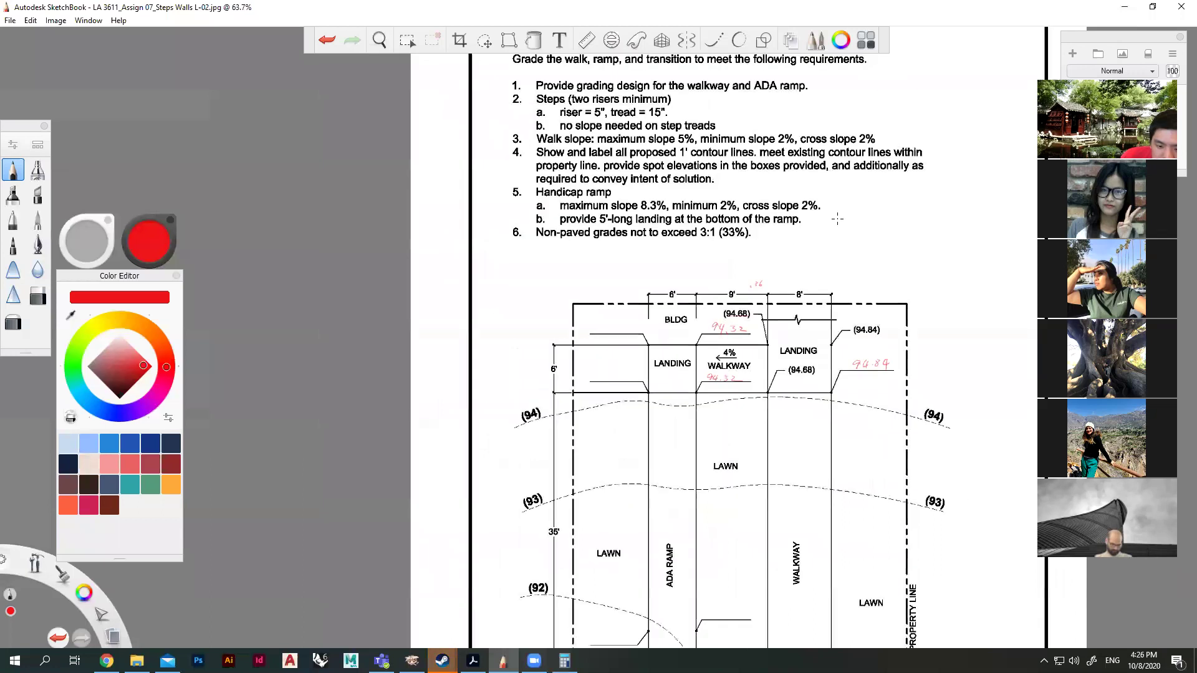
{"action": "scroll", "coordinate": [532, 441], "scroll_direction": "up", "scroll_amount": 5}
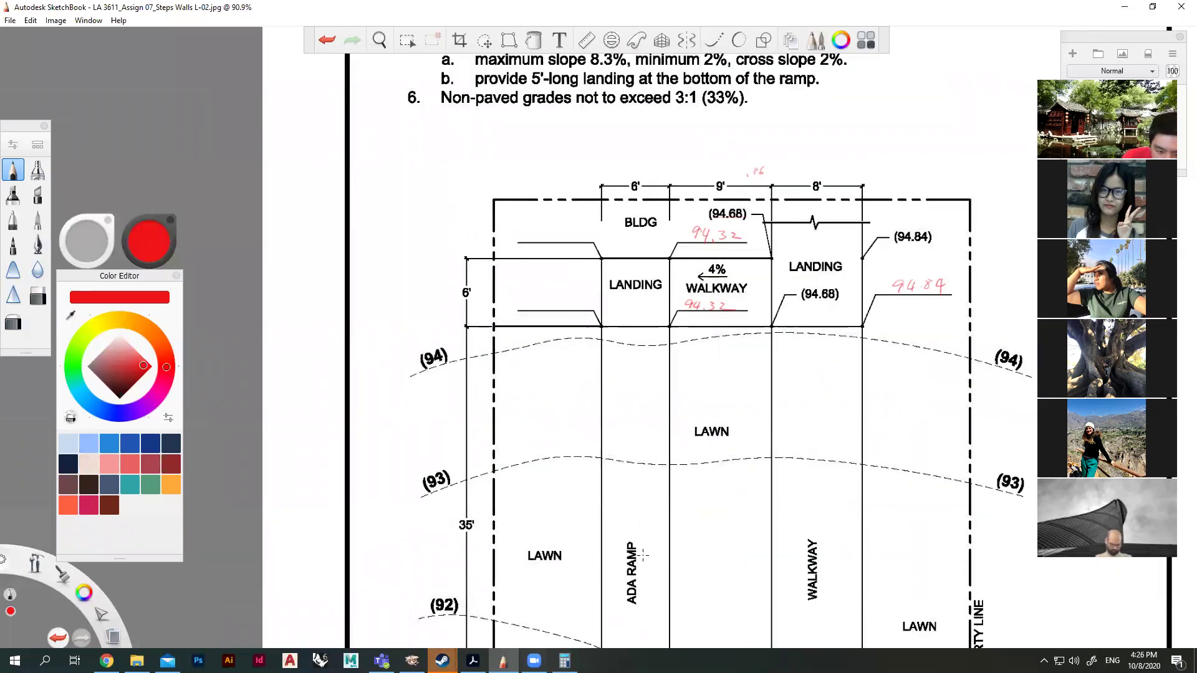
Draw left-pointing cross-slope arrows on the ADA ramp and the 6-ft landing, labelling the landing's arrow 2%.
{"action": "mouse_move", "coordinate": [653, 505]}
{"action": "left_mouse_down"}
{"action": "mouse_move", "coordinate": [626, 506]}
{"action": "mouse_move", "coordinate": [639, 515]}
{"action": "left_mouse_up"}
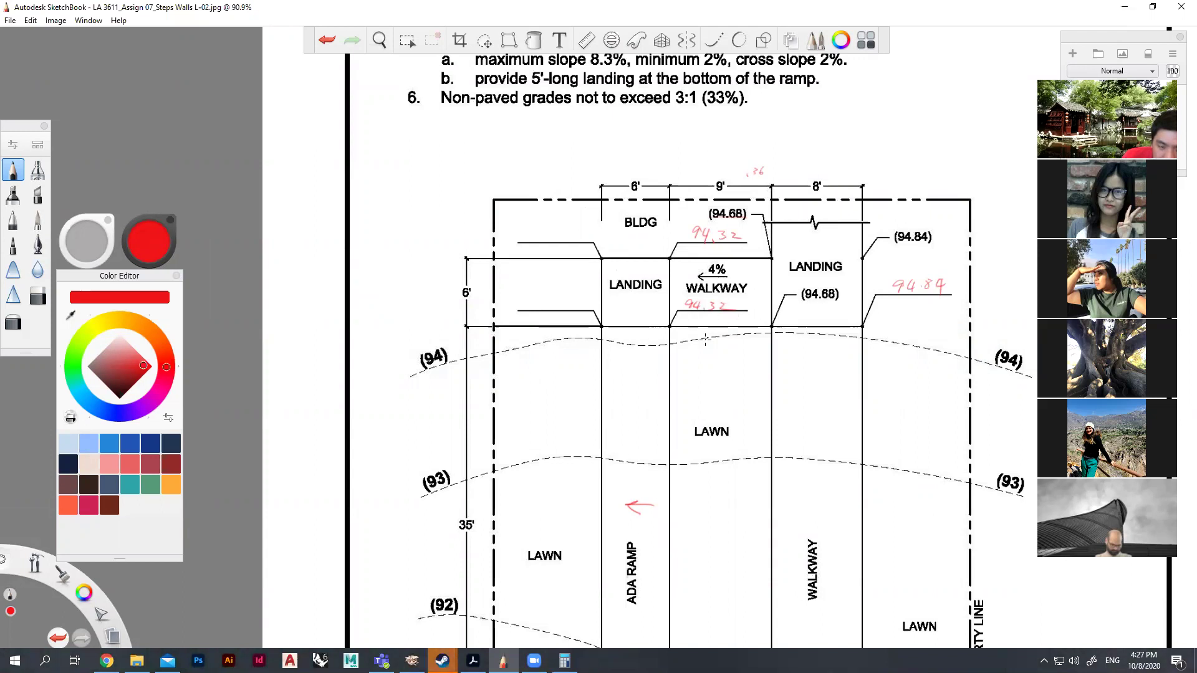
{"action": "scroll", "coordinate": [705, 339], "scroll_direction": "up", "scroll_amount": 3}
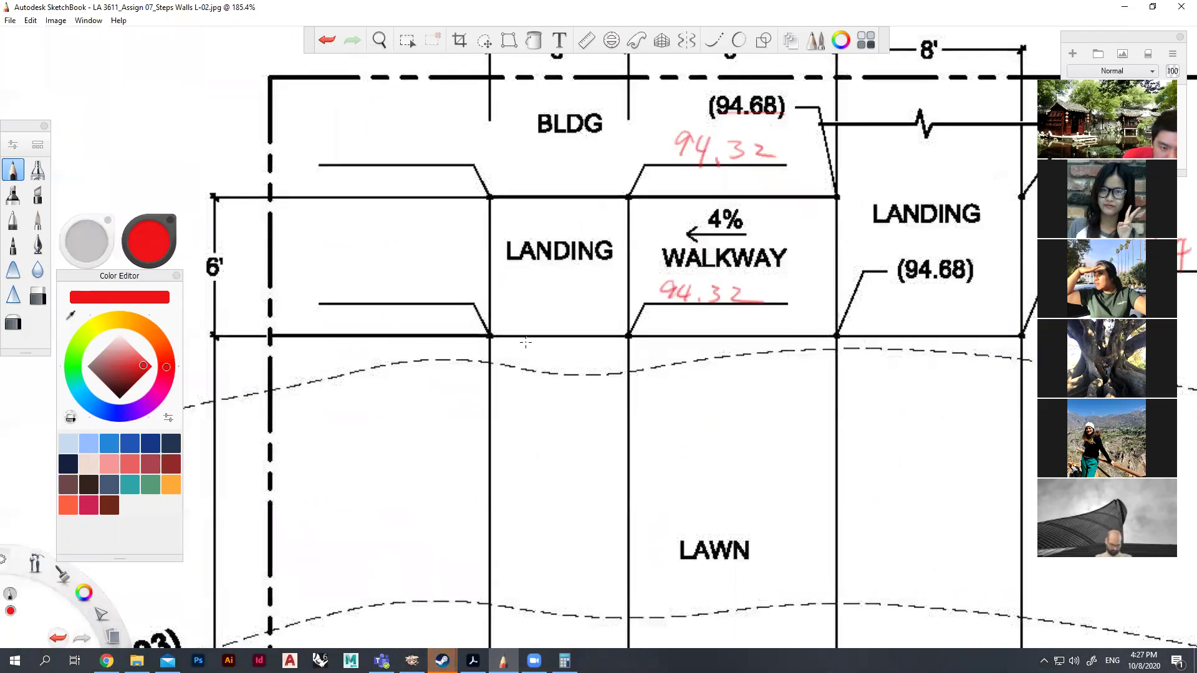
{"action": "mouse_move", "coordinate": [582, 300]}
{"action": "left_mouse_down"}
{"action": "mouse_move", "coordinate": [541, 300]}
{"action": "mouse_move", "coordinate": [561, 308]}
{"action": "mouse_move", "coordinate": [593, 290]}
{"action": "left_mouse_up"}
{"action": "key", "text": "space"}
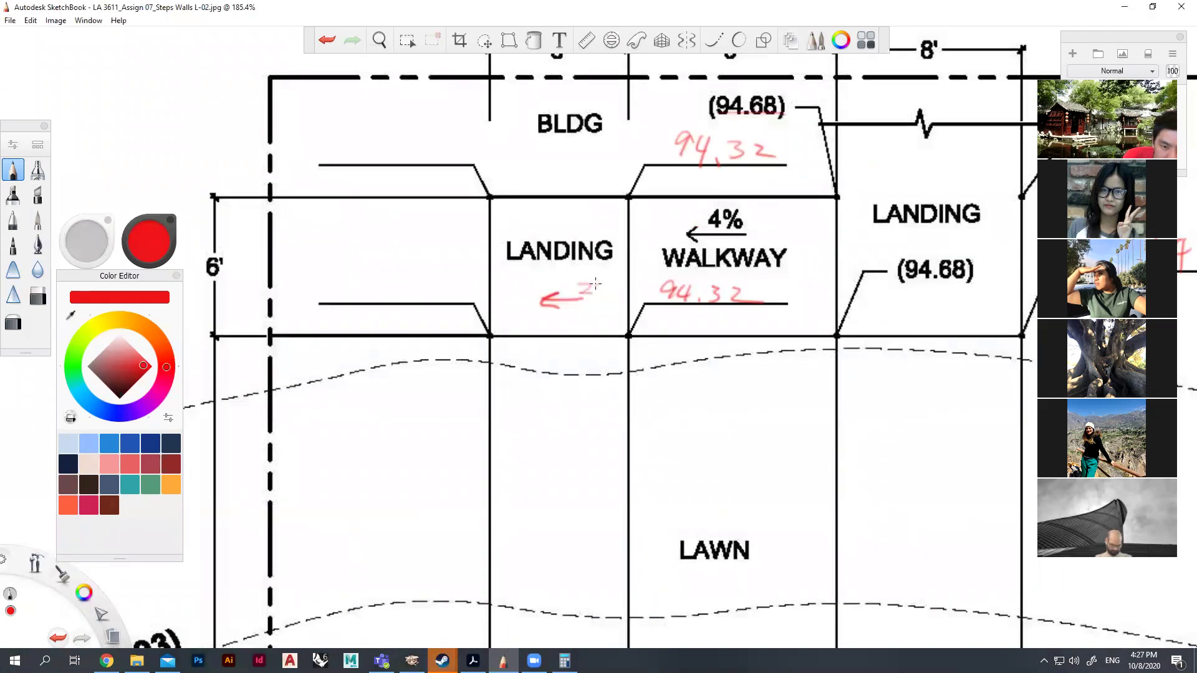
Note the .12 drop above the 6-ft landing and label both of the landing's left corners 94.2.
{"action": "scroll", "coordinate": [606, 231], "scroll_direction": "down", "scroll_amount": 3}
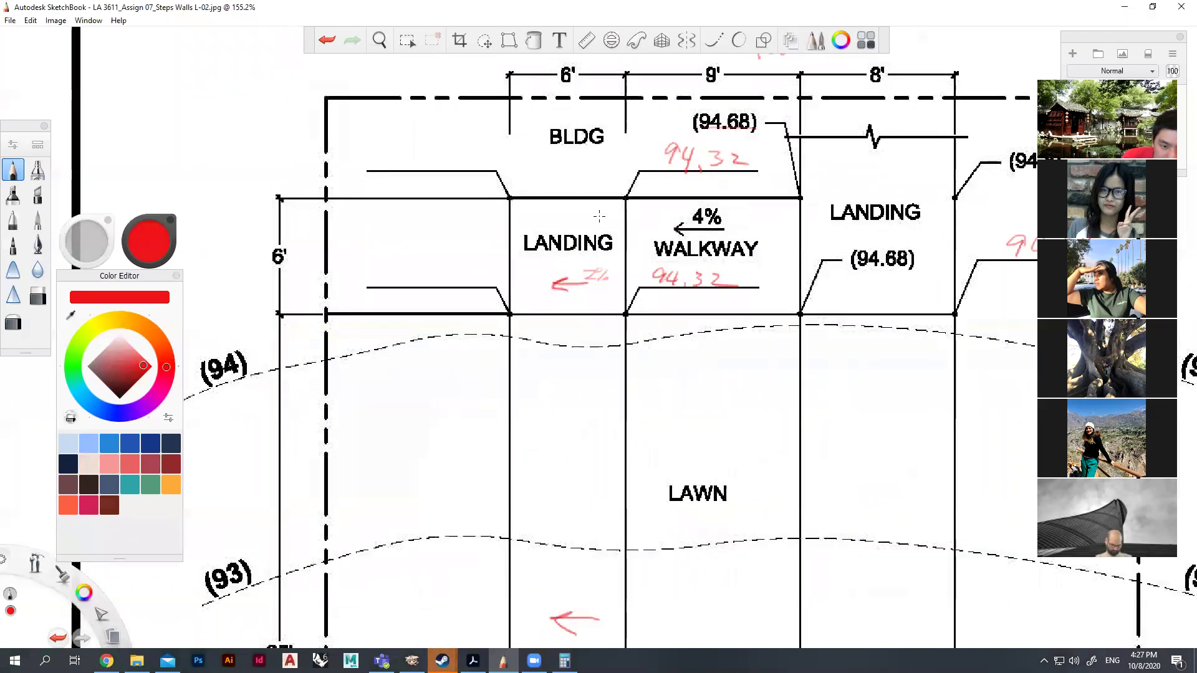
{"action": "scroll", "coordinate": [576, 203], "scroll_direction": "up", "scroll_amount": 2}
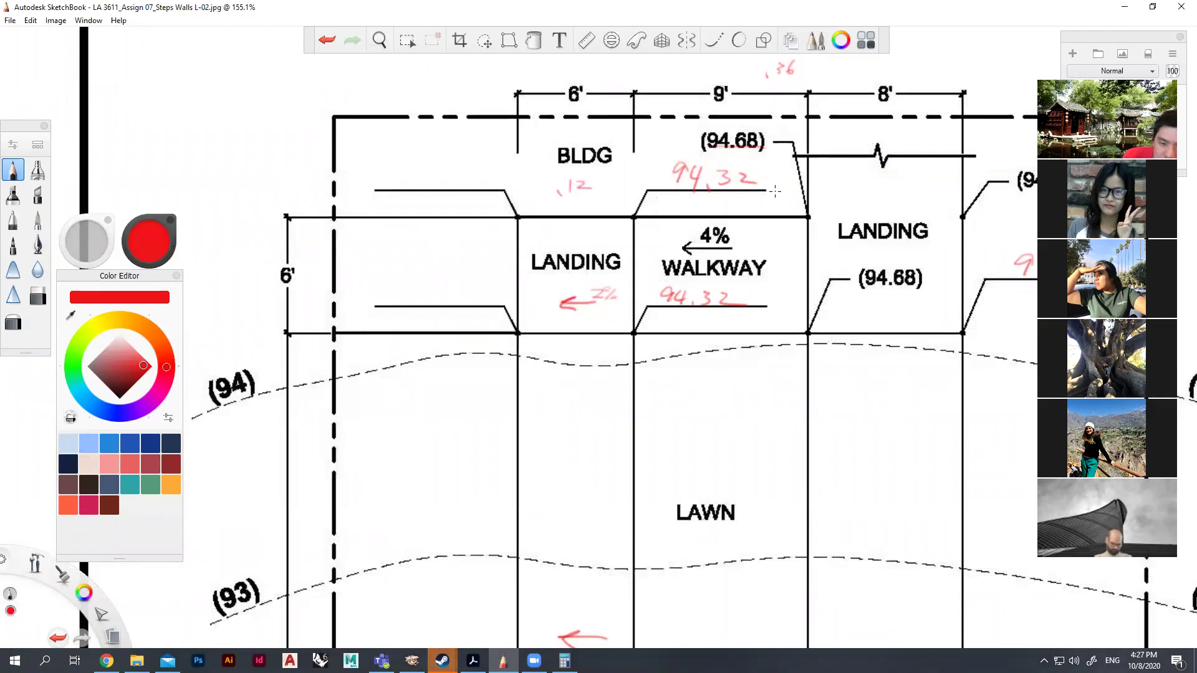
{"action": "left_click_drag", "start_coordinate": [442, 161], "coordinate": [440, 176]}
{"action": "left_click", "coordinate": [458, 174]}
{"action": "left_click_drag", "start_coordinate": [474, 161], "coordinate": [468, 163]}
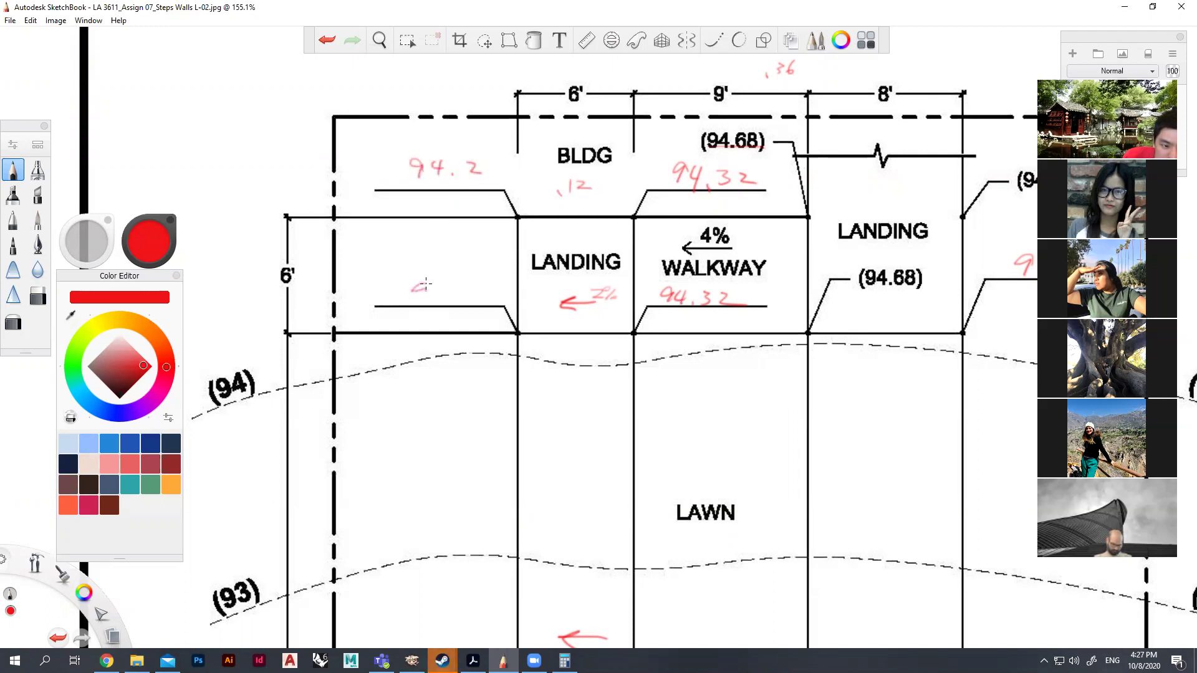
{"action": "mouse_move", "coordinate": [442, 287]}
{"action": "left_mouse_down"}
{"action": "mouse_move", "coordinate": [467, 284]}
{"action": "mouse_move", "coordinate": [497, 300]}
{"action": "left_mouse_up"}
{"action": "left_click", "coordinate": [462, 299]}
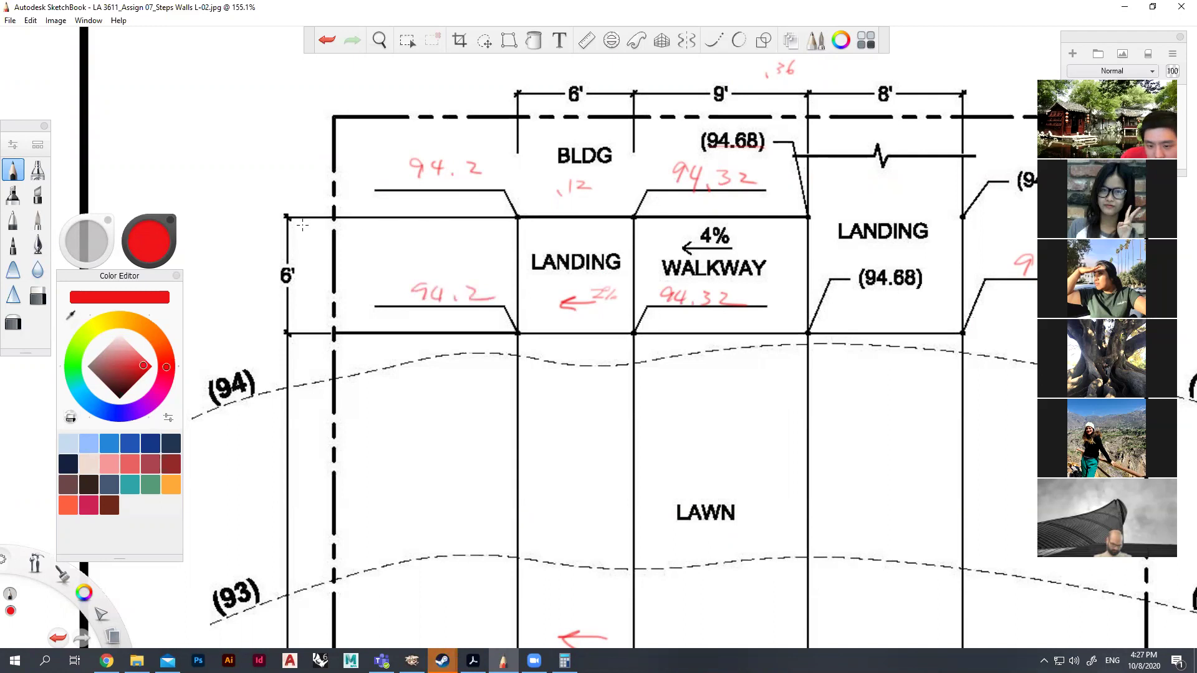
Label the ADA ramp's cross-slope arrow 2%.
{"action": "scroll", "coordinate": [430, 454], "scroll_direction": "down", "scroll_amount": 5}
{"action": "scroll", "coordinate": [430, 454], "scroll_direction": "down", "scroll_amount": 2}
{"action": "scroll", "coordinate": [463, 560], "scroll_direction": "up", "scroll_amount": 4}
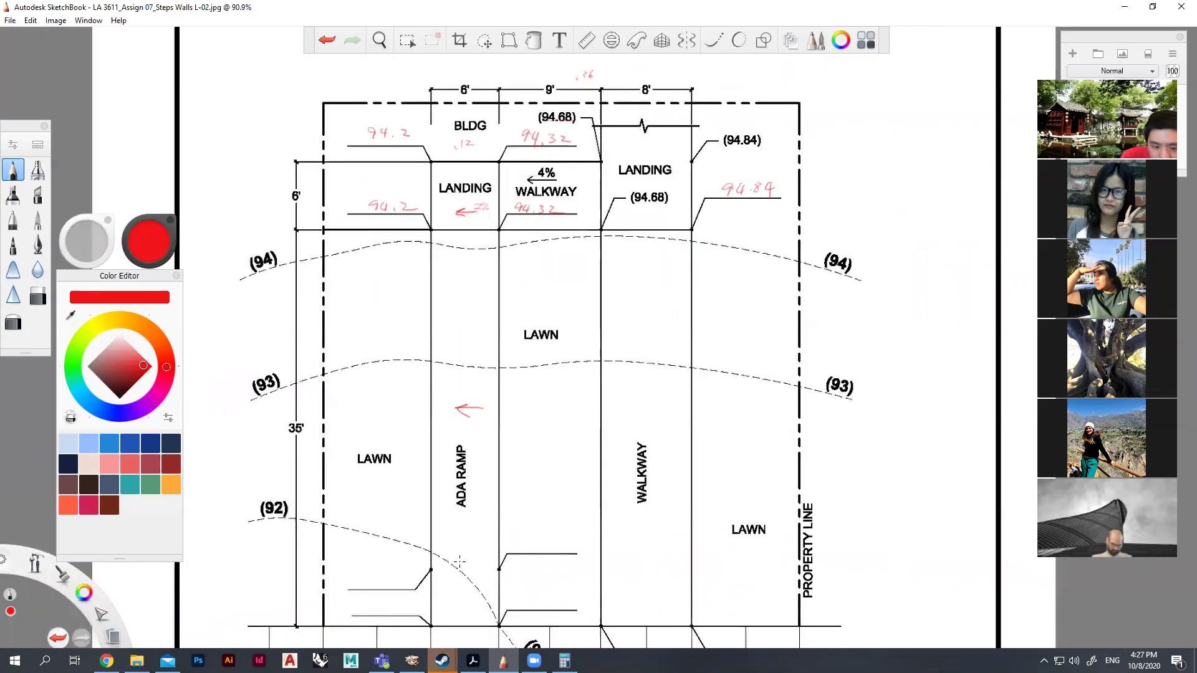
{"action": "scroll", "coordinate": [462, 560], "scroll_direction": "up", "scroll_amount": 2}
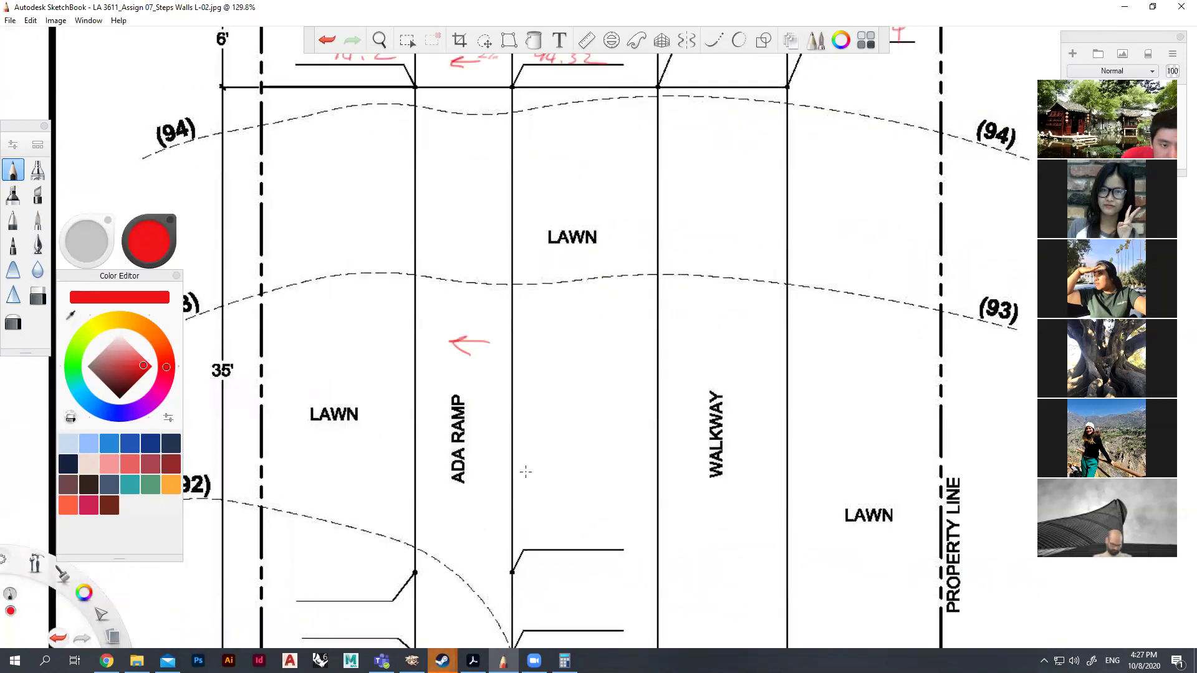
{"action": "left_click_drag", "start_coordinate": [488, 321], "coordinate": [492, 336]}
Try tracing the 92 contour through the ADA ramp's lower right corner at the existing walk, and undo the trace.
{"action": "scroll", "coordinate": [617, 254], "scroll_direction": "down", "scroll_amount": 5}
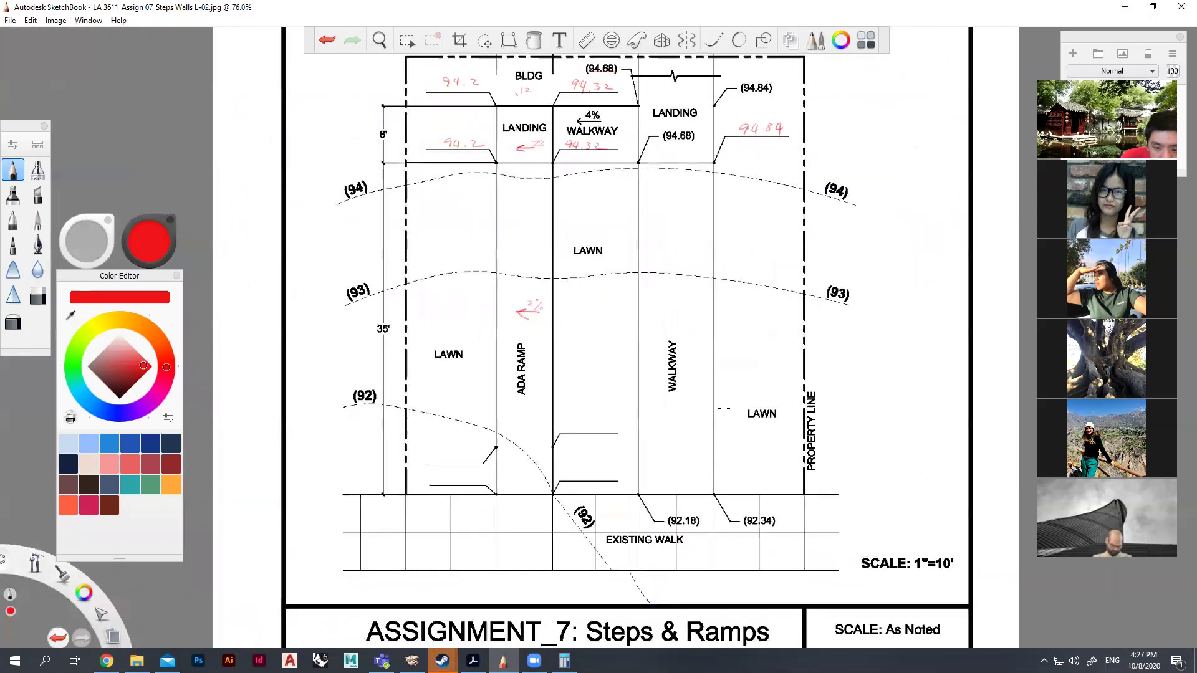
{"action": "scroll", "coordinate": [744, 465], "scroll_direction": "up", "scroll_amount": 3}
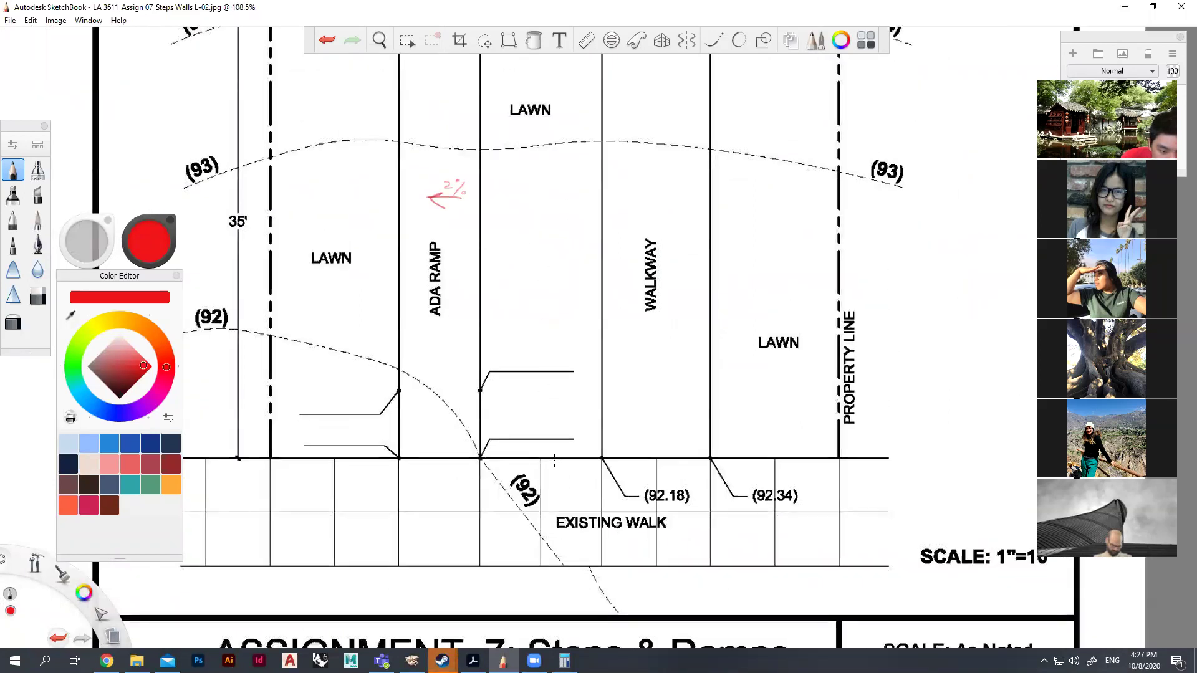
{"action": "scroll", "coordinate": [554, 460], "scroll_direction": "up", "scroll_amount": 2}
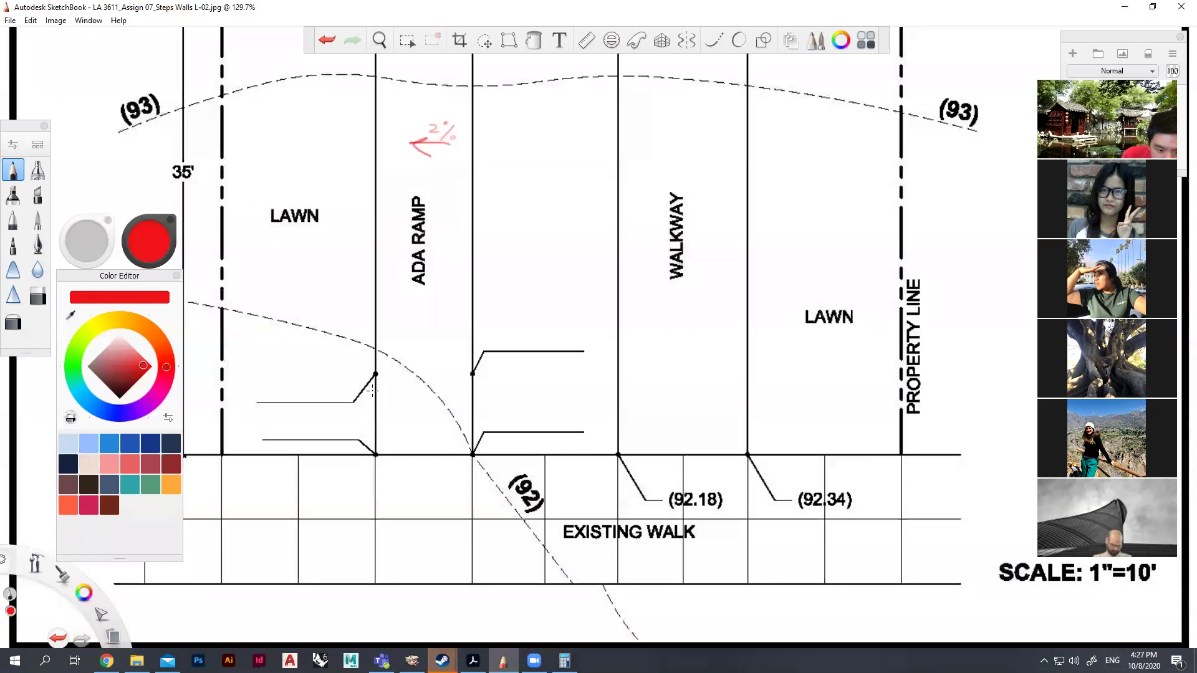
{"action": "left_click_drag", "start_coordinate": [449, 413], "coordinate": [472, 455]}
{"action": "left_click_drag", "start_coordinate": [447, 408], "coordinate": [485, 457]}
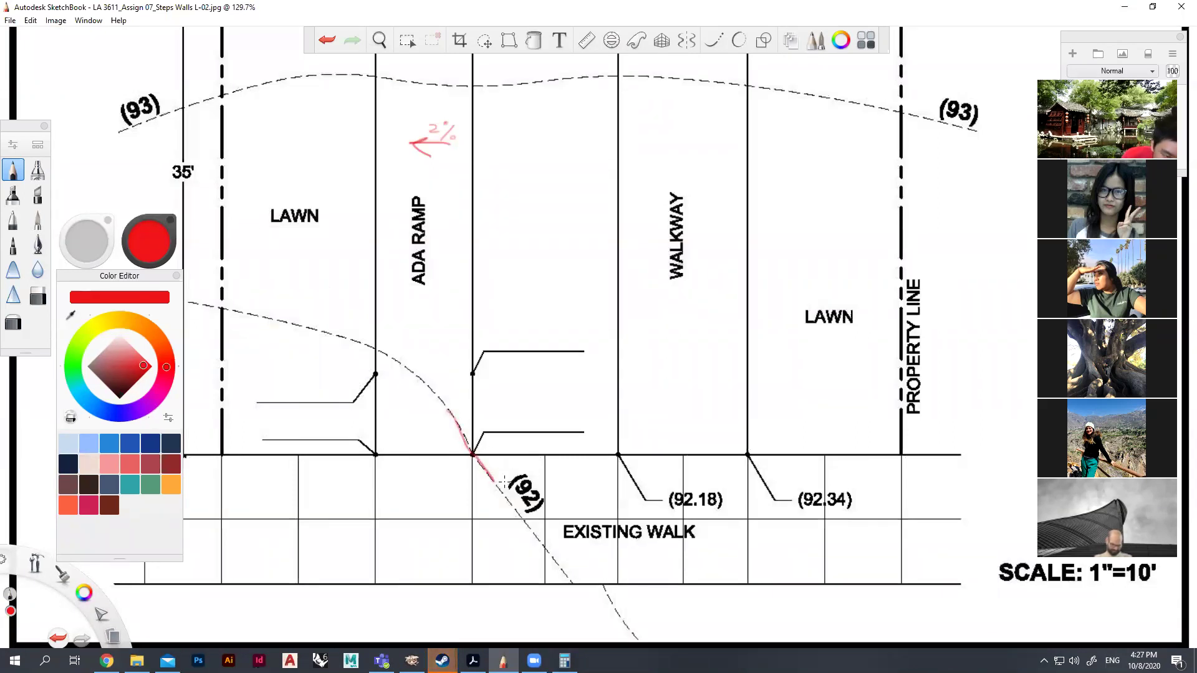
{"action": "key", "text": "ctrl+z"}
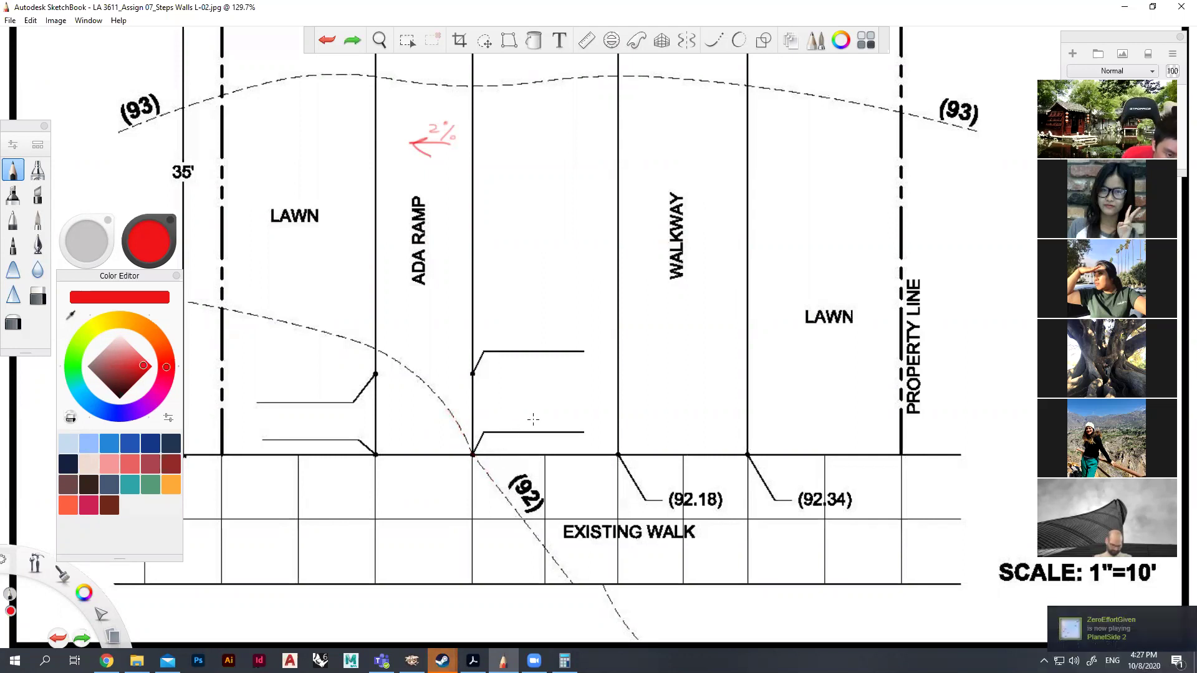
Write the spot elevation 92 on the blank leader at the ADA ramp's lower right corner.
{"action": "left_click_drag", "start_coordinate": [526, 423], "coordinate": [526, 430]}
{"action": "left_click_drag", "start_coordinate": [537, 418], "coordinate": [553, 428]}
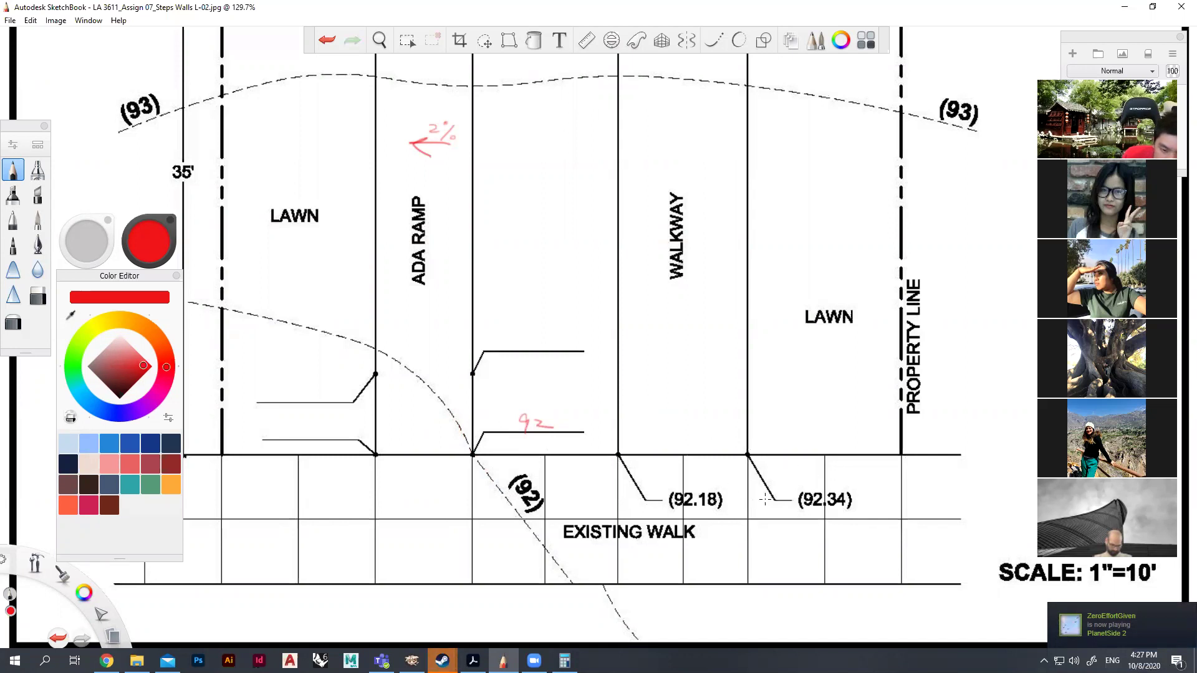
Bracket the walkway's 8-ft width at the existing walk and note the .16 difference between its two corner elevations.
{"action": "mouse_move", "coordinate": [745, 464]}
{"action": "left_mouse_down"}
{"action": "mouse_move", "coordinate": [666, 476]}
{"action": "mouse_move", "coordinate": [627, 462]}
{"action": "left_mouse_up"}
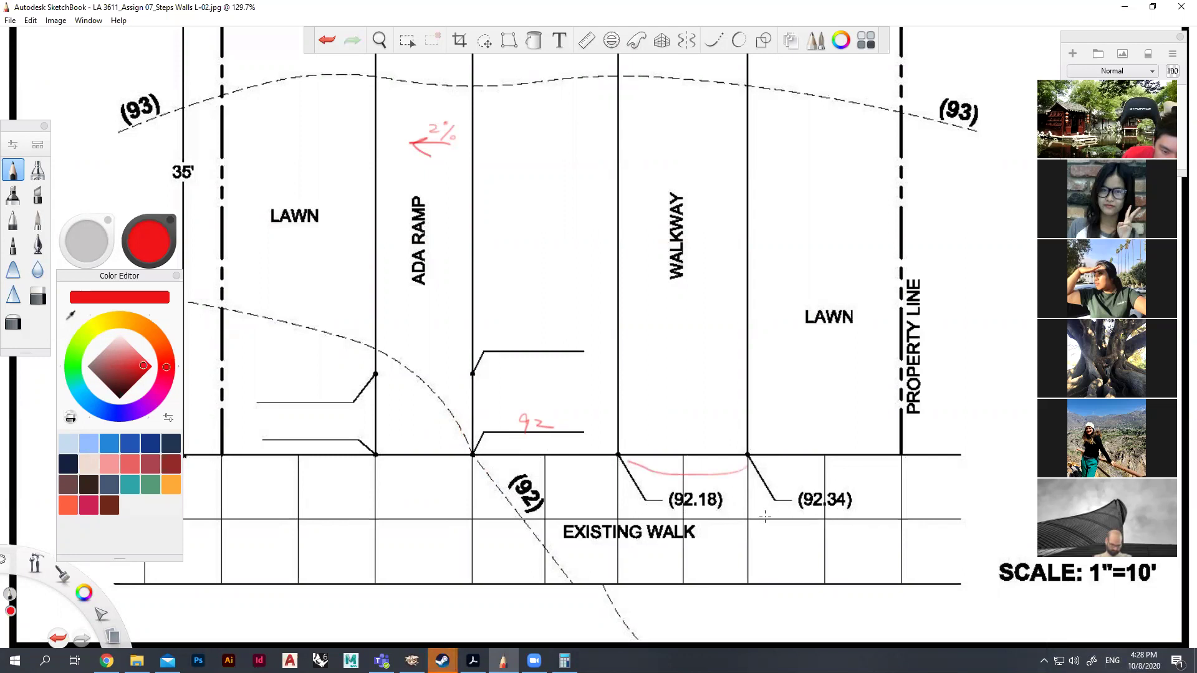
{"action": "left_click_drag", "start_coordinate": [727, 517], "coordinate": [738, 511]}
{"action": "scroll", "coordinate": [754, 514], "scroll_direction": "down", "scroll_amount": 6}
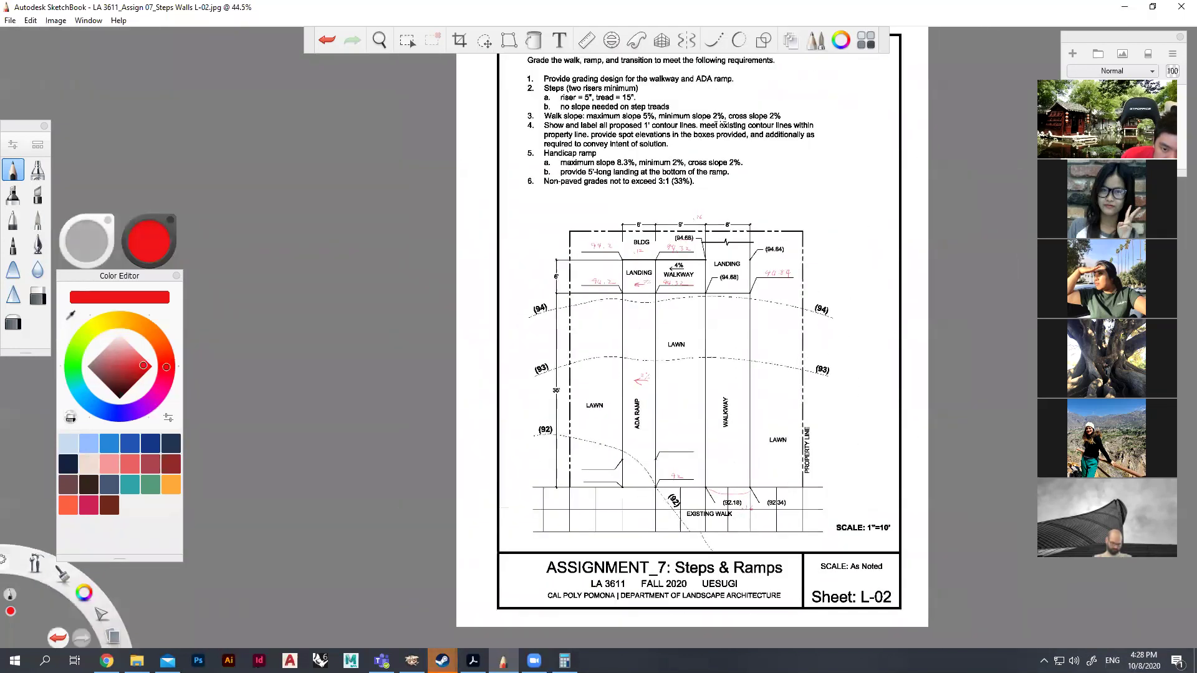
{"action": "scroll", "coordinate": [771, 217], "scroll_direction": "up", "scroll_amount": 6}
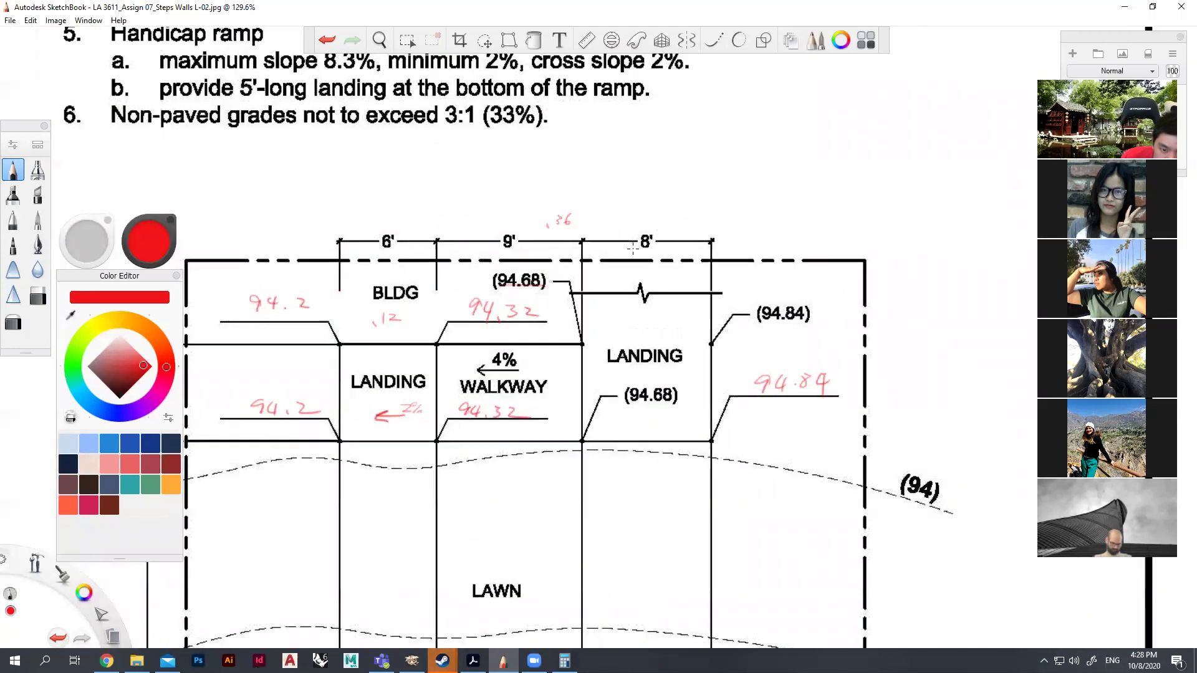
{"action": "scroll", "coordinate": [639, 250], "scroll_direction": "down", "scroll_amount": 5}
{"action": "scroll", "coordinate": [653, 443], "scroll_direction": "up", "scroll_amount": 4}
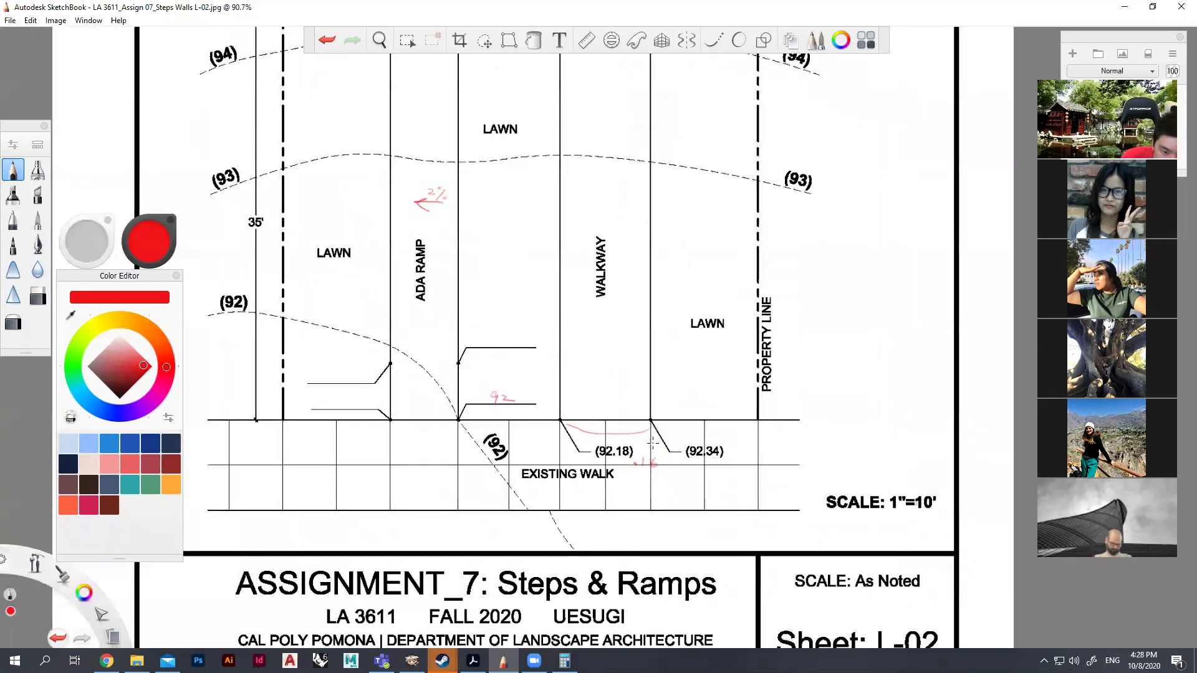
Complete the walkway cross-slope note as .16 over 8 and add a left-pointing arrow labelled 2% on the existing walk.
{"action": "scroll", "coordinate": [653, 443], "scroll_direction": "up", "scroll_amount": 2}
{"action": "left_click_drag", "start_coordinate": [610, 487], "coordinate": [663, 482]}
{"action": "left_click_drag", "start_coordinate": [630, 497], "coordinate": [699, 512]}
{"action": "mouse_move", "coordinate": [709, 497]}
{"action": "left_mouse_down"}
{"action": "mouse_move", "coordinate": [697, 524]}
{"action": "mouse_move", "coordinate": [711, 524]}
{"action": "left_mouse_up"}
{"action": "scroll", "coordinate": [788, 412], "scroll_direction": "down", "scroll_amount": 2}
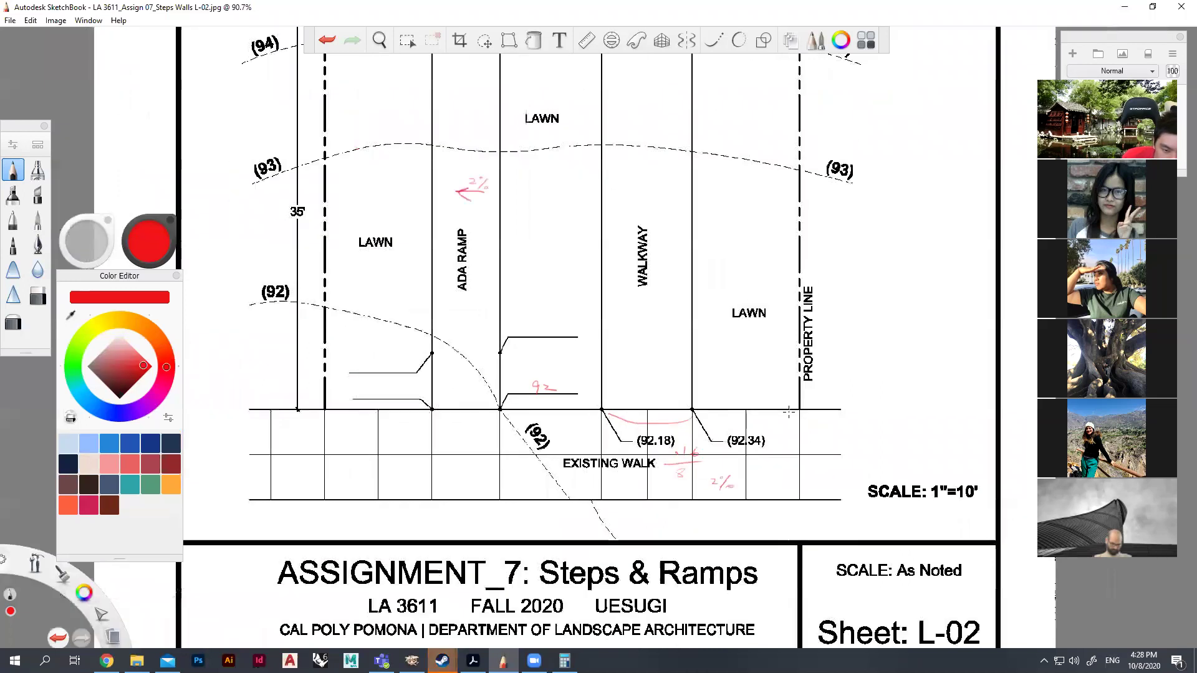
{"action": "scroll", "coordinate": [789, 412], "scroll_direction": "up", "scroll_amount": 3}
{"action": "mouse_move", "coordinate": [689, 549]}
{"action": "left_mouse_down"}
{"action": "mouse_move", "coordinate": [630, 551]}
{"action": "mouse_move", "coordinate": [656, 555]}
{"action": "left_mouse_up"}
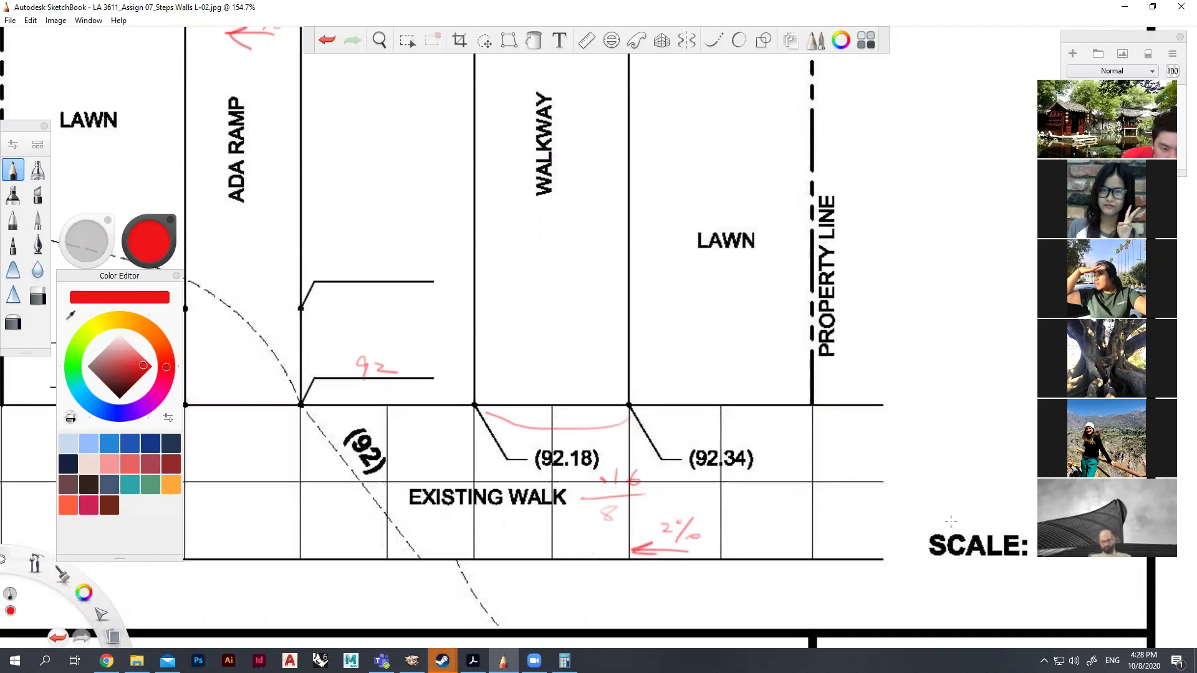
Note the .18 elevation difference between the ADA ramp's lower right corner and the walkway's lower left corner.
{"action": "left_click_drag", "start_coordinate": [356, 392], "coordinate": [568, 432]}
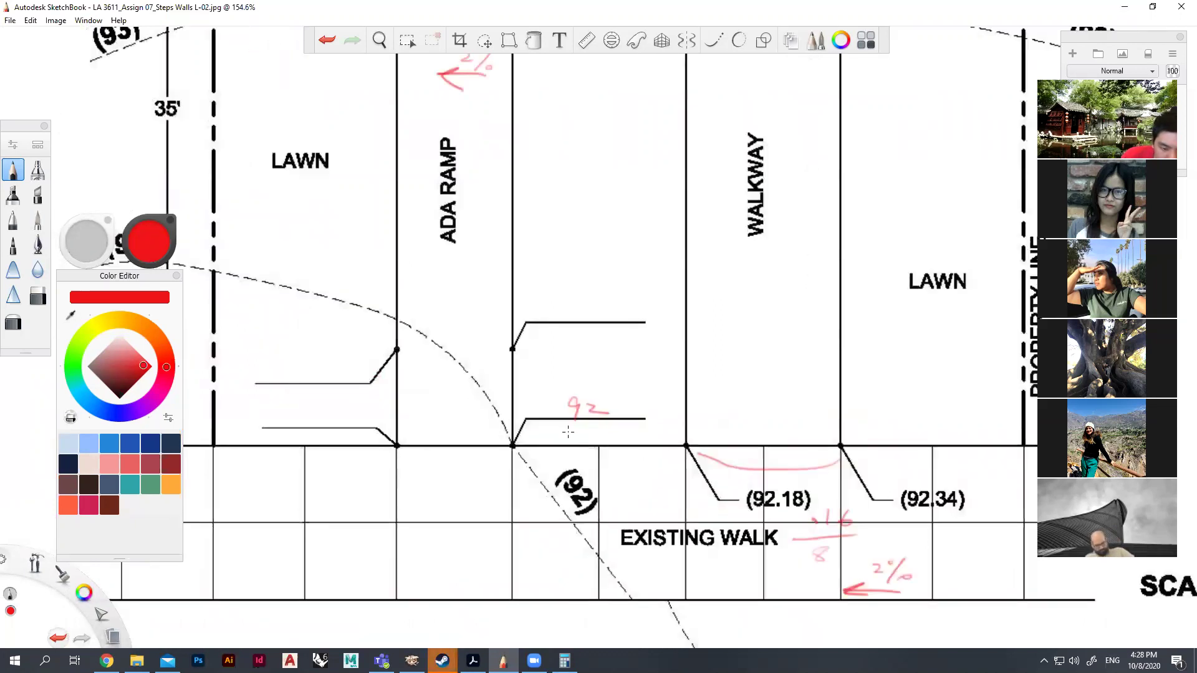
{"action": "scroll", "coordinate": [568, 432], "scroll_direction": "down", "scroll_amount": 5}
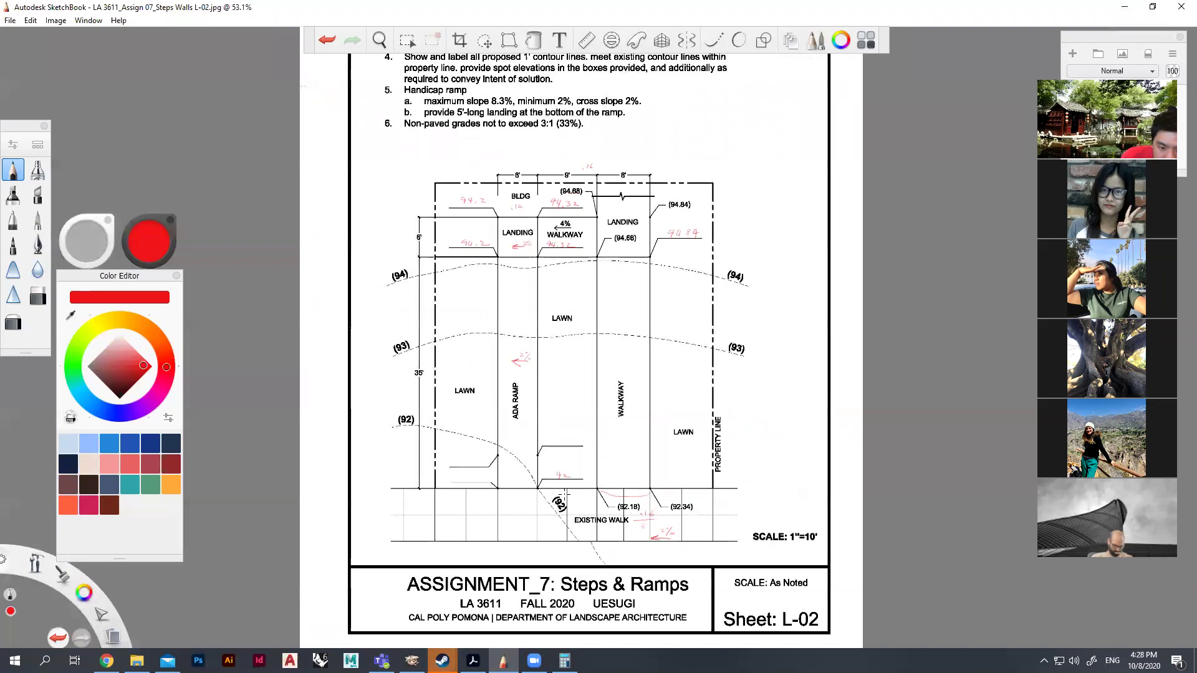
{"action": "scroll", "coordinate": [565, 495], "scroll_direction": "up", "scroll_amount": 2}
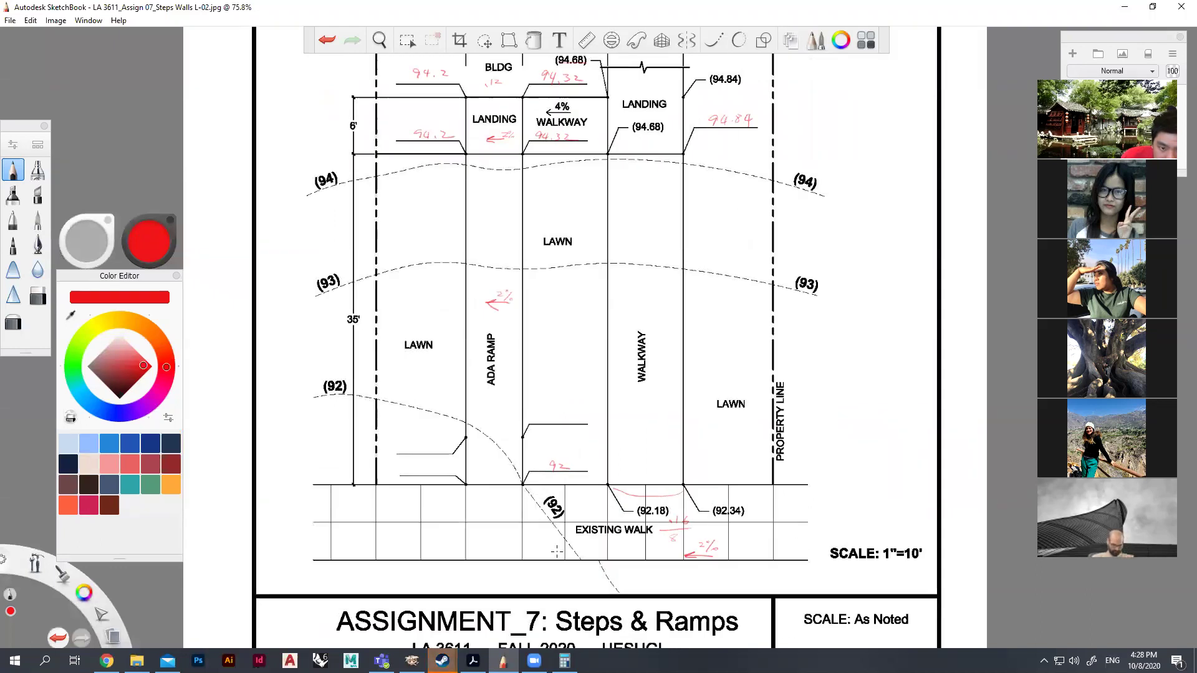
{"action": "scroll", "coordinate": [484, 443], "scroll_direction": "down", "scroll_amount": 2}
{"action": "scroll", "coordinate": [518, 187], "scroll_direction": "up", "scroll_amount": 3}
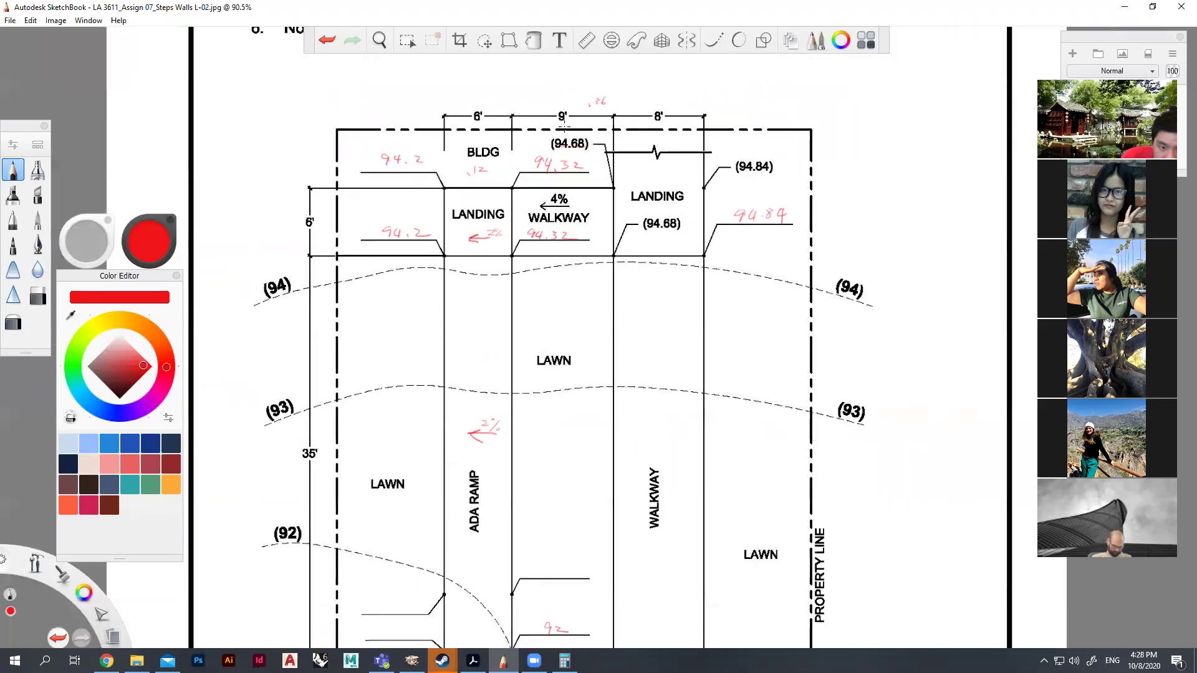
{"action": "scroll", "coordinate": [551, 492], "scroll_direction": "down", "scroll_amount": 2}
{"action": "scroll", "coordinate": [551, 499], "scroll_direction": "up", "scroll_amount": 5}
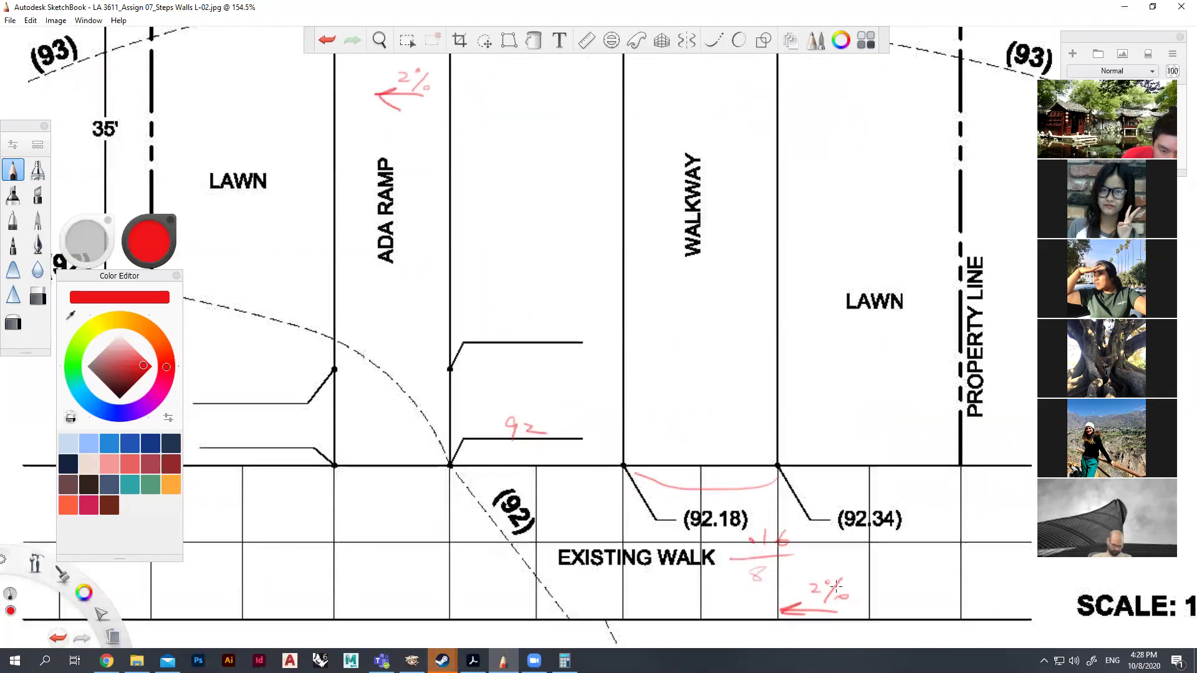
{"action": "left_click", "coordinate": [557, 516]}
{"action": "mouse_move", "coordinate": [571, 502]}
{"action": "left_mouse_down"}
{"action": "mouse_move", "coordinate": [568, 519]}
{"action": "mouse_move", "coordinate": [583, 504]}
{"action": "left_mouse_up"}
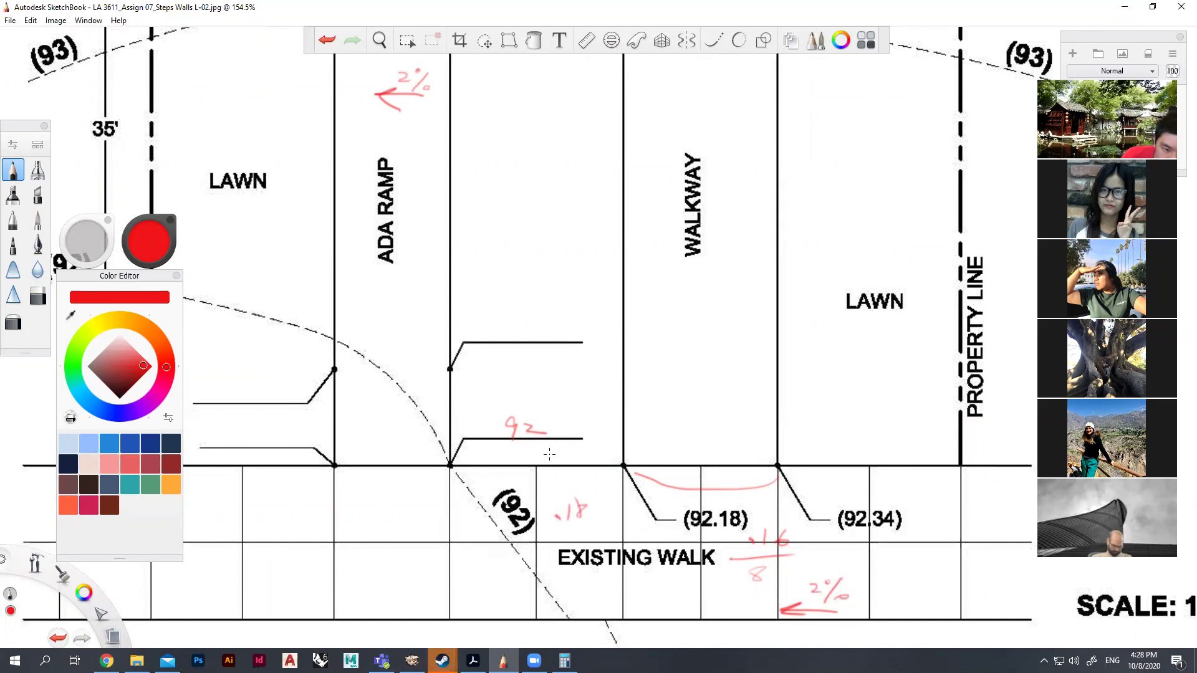
Circle the 2% slope on the existing walk and note the .12 drop below the ADA ramp's lower end.
{"action": "scroll", "coordinate": [568, 447], "scroll_direction": "down", "scroll_amount": 5}
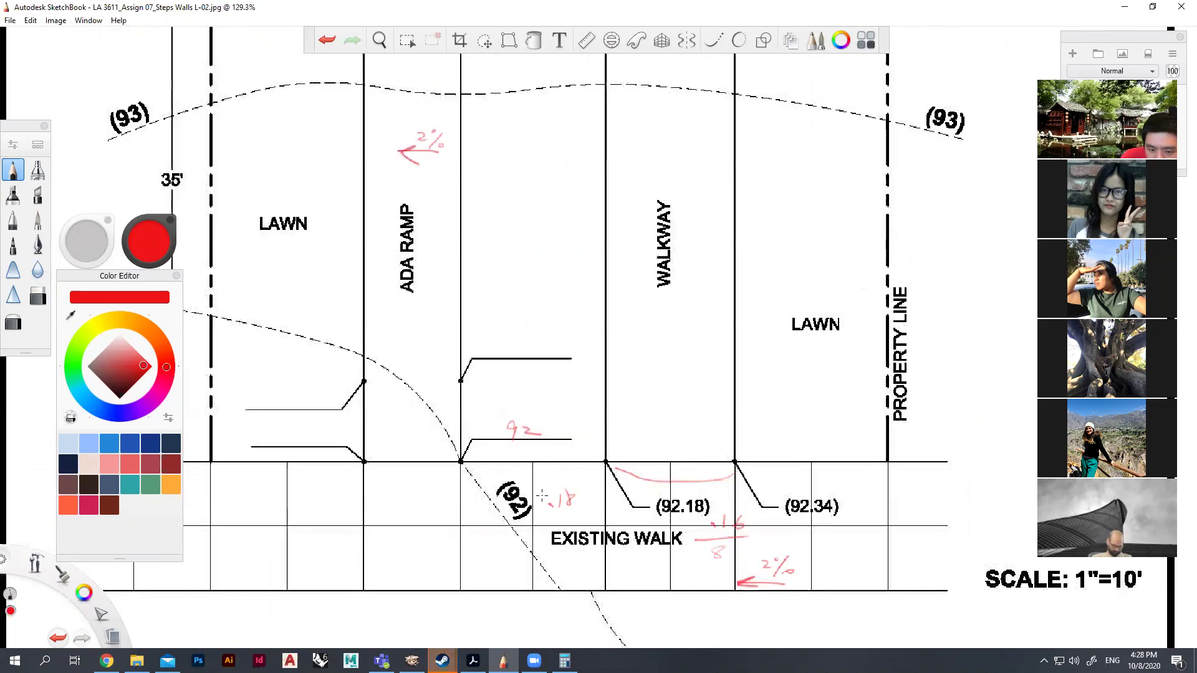
{"action": "scroll", "coordinate": [568, 447], "scroll_direction": "up", "scroll_amount": 2}
{"action": "scroll", "coordinate": [460, 193], "scroll_direction": "up", "scroll_amount": 2}
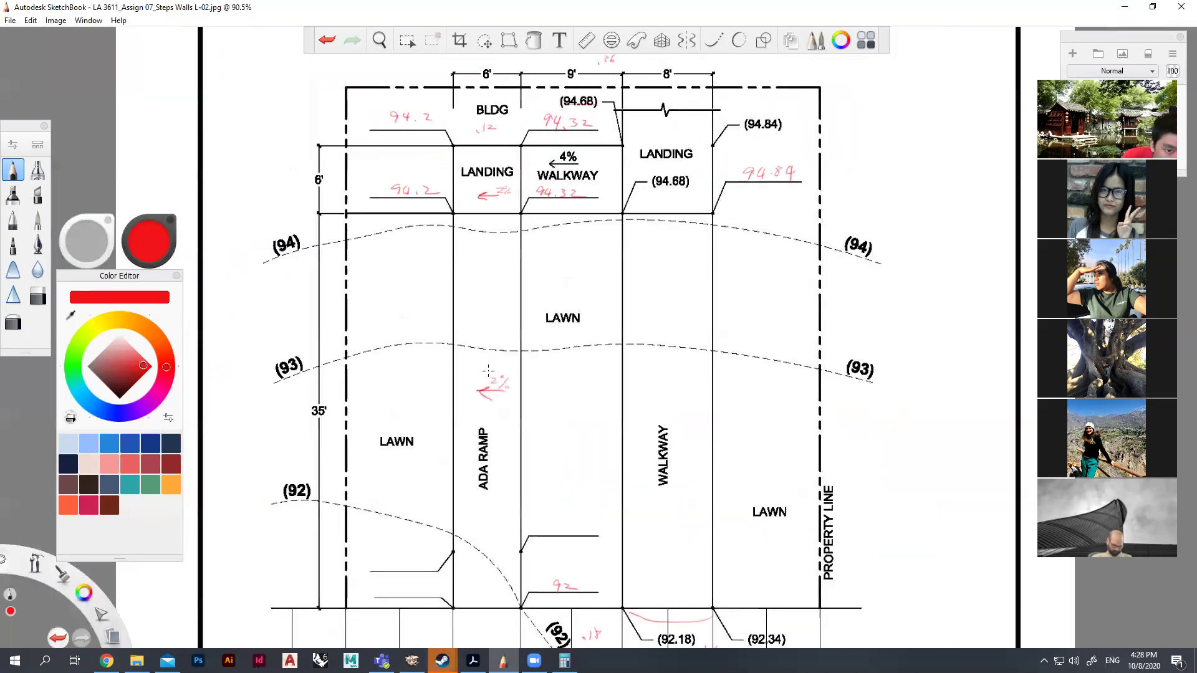
{"action": "scroll", "coordinate": [488, 87], "scroll_direction": "down", "scroll_amount": 3}
{"action": "scroll", "coordinate": [558, 463], "scroll_direction": "up", "scroll_amount": 4}
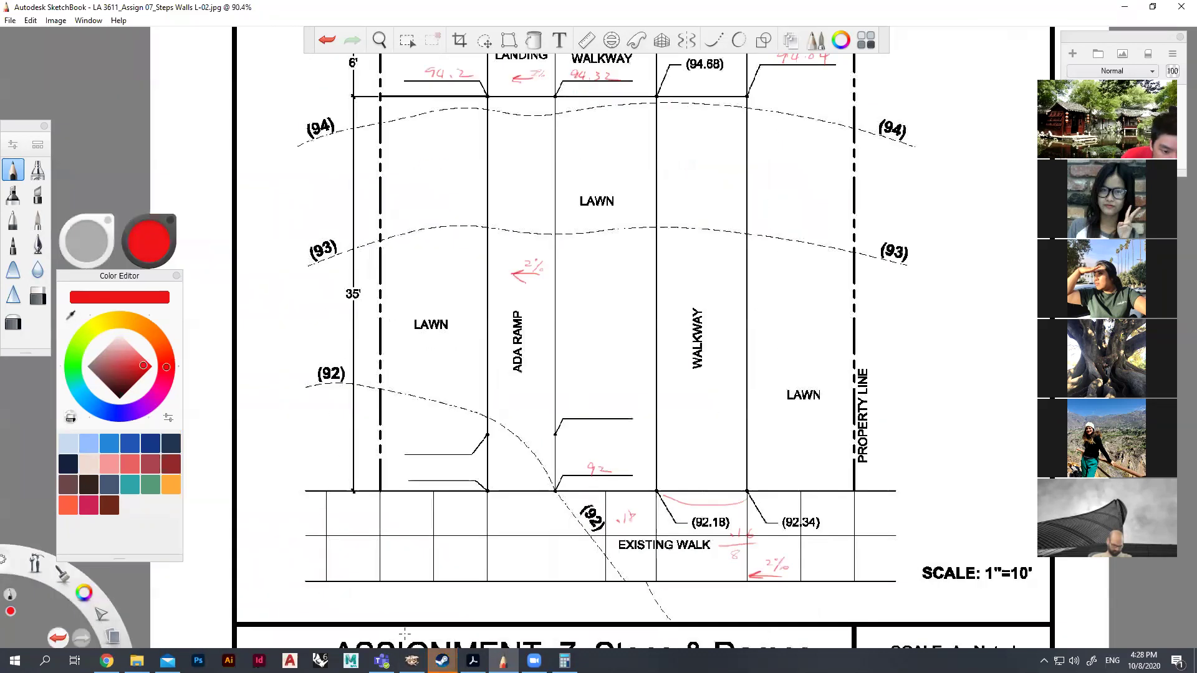
{"action": "scroll", "coordinate": [531, 463], "scroll_direction": "up", "scroll_amount": 2}
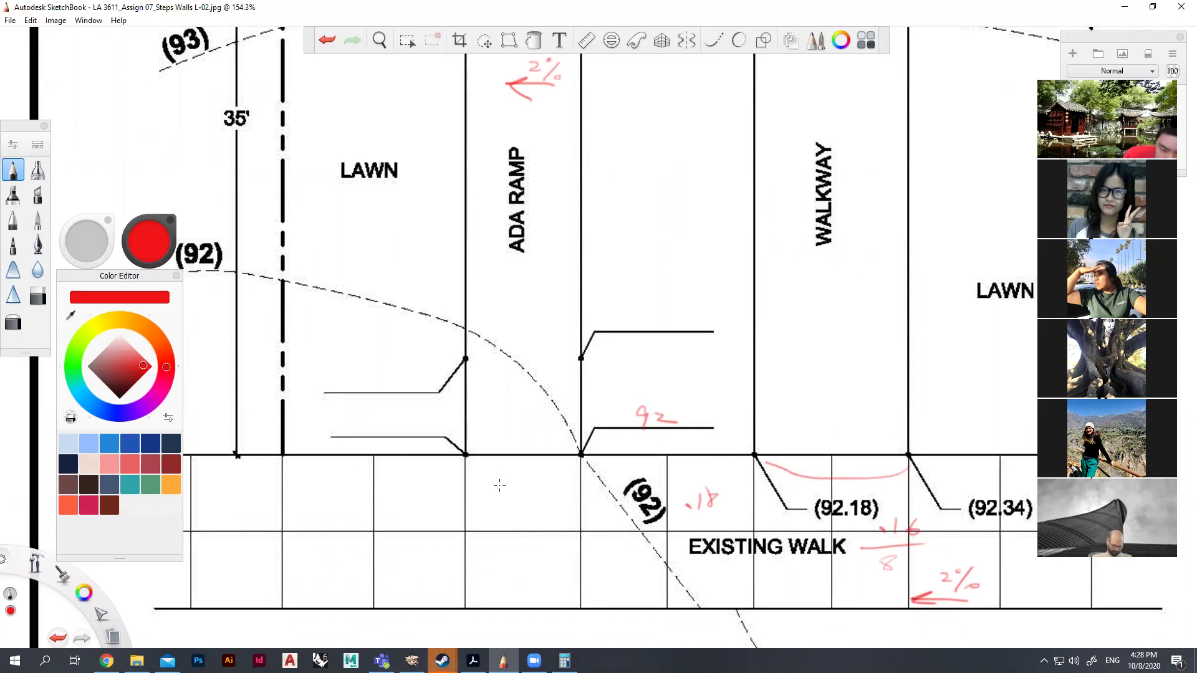
{"action": "left_click_drag", "start_coordinate": [929, 577], "coordinate": [934, 583]}
{"action": "left_click_drag", "start_coordinate": [484, 481], "coordinate": [502, 489]}
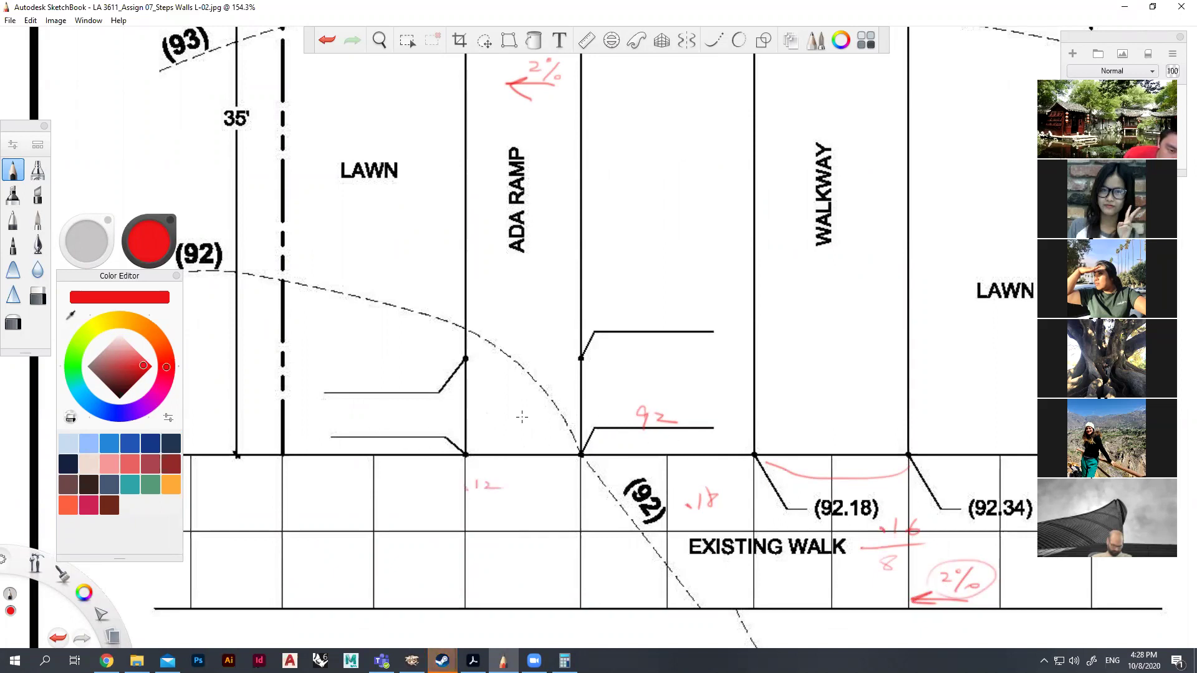
Write 91.88 at the ADA ramp's lower left corner and draw a left-pointing 2% cross-slope arrow on its bottom landing.
{"action": "mouse_move", "coordinate": [363, 416]}
{"action": "left_mouse_down"}
{"action": "mouse_move", "coordinate": [357, 432]}
{"action": "mouse_move", "coordinate": [409, 435]}
{"action": "left_mouse_up"}
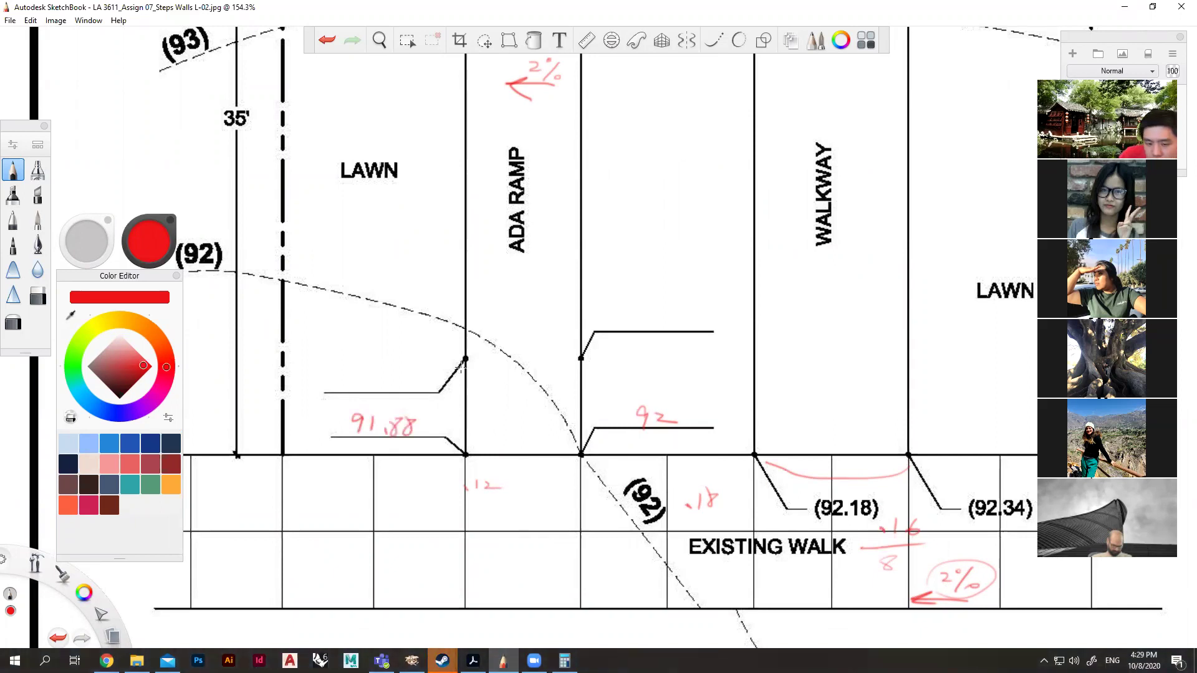
{"action": "scroll", "coordinate": [431, 402], "scroll_direction": "down", "scroll_amount": 2}
{"action": "scroll", "coordinate": [556, 350], "scroll_direction": "up", "scroll_amount": 2}
{"action": "scroll", "coordinate": [556, 351], "scroll_direction": "down", "scroll_amount": 2}
{"action": "scroll", "coordinate": [549, 352], "scroll_direction": "up", "scroll_amount": 2}
{"action": "scroll", "coordinate": [537, 355], "scroll_direction": "down", "scroll_amount": 2}
{"action": "scroll", "coordinate": [528, 358], "scroll_direction": "up", "scroll_amount": 2}
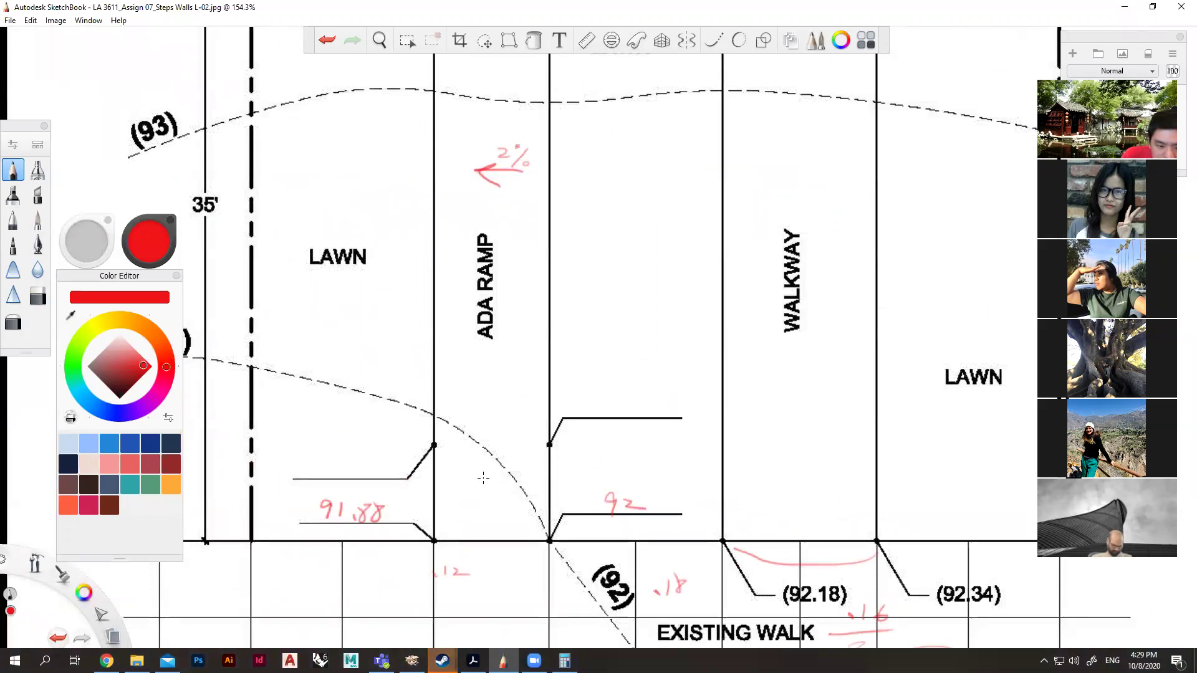
{"action": "left_click_drag", "start_coordinate": [497, 497], "coordinate": [471, 498]}
{"action": "mouse_move", "coordinate": [490, 489]}
{"action": "left_mouse_down"}
{"action": "mouse_move", "coordinate": [471, 498]}
{"action": "mouse_move", "coordinate": [507, 514]}
{"action": "left_mouse_up"}
{"action": "mouse_move", "coordinate": [516, 510]}
{"action": "left_mouse_down"}
{"action": "mouse_move", "coordinate": [506, 531]}
{"action": "mouse_move", "coordinate": [516, 530]}
{"action": "left_mouse_up"}
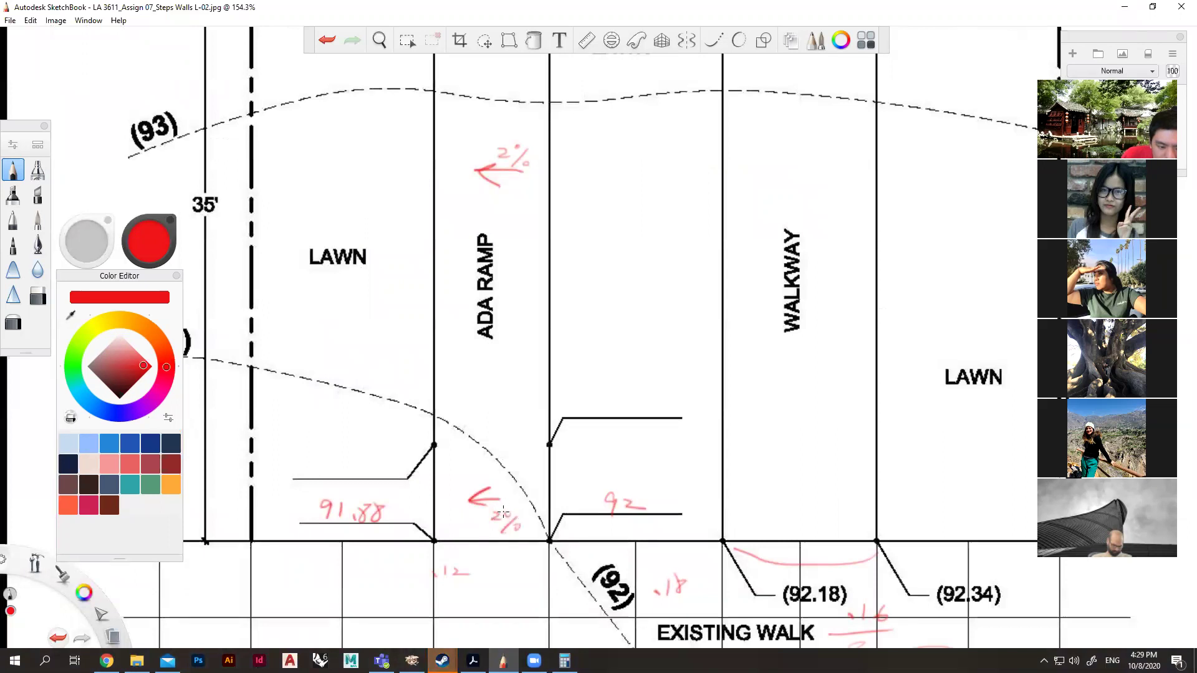
Label the upper corners of the ramp's bottom landing 92 on the right and 91.88 on the left.
{"action": "left_click_drag", "start_coordinate": [617, 394], "coordinate": [613, 415]}
{"action": "left_click_drag", "start_coordinate": [622, 395], "coordinate": [648, 409]}
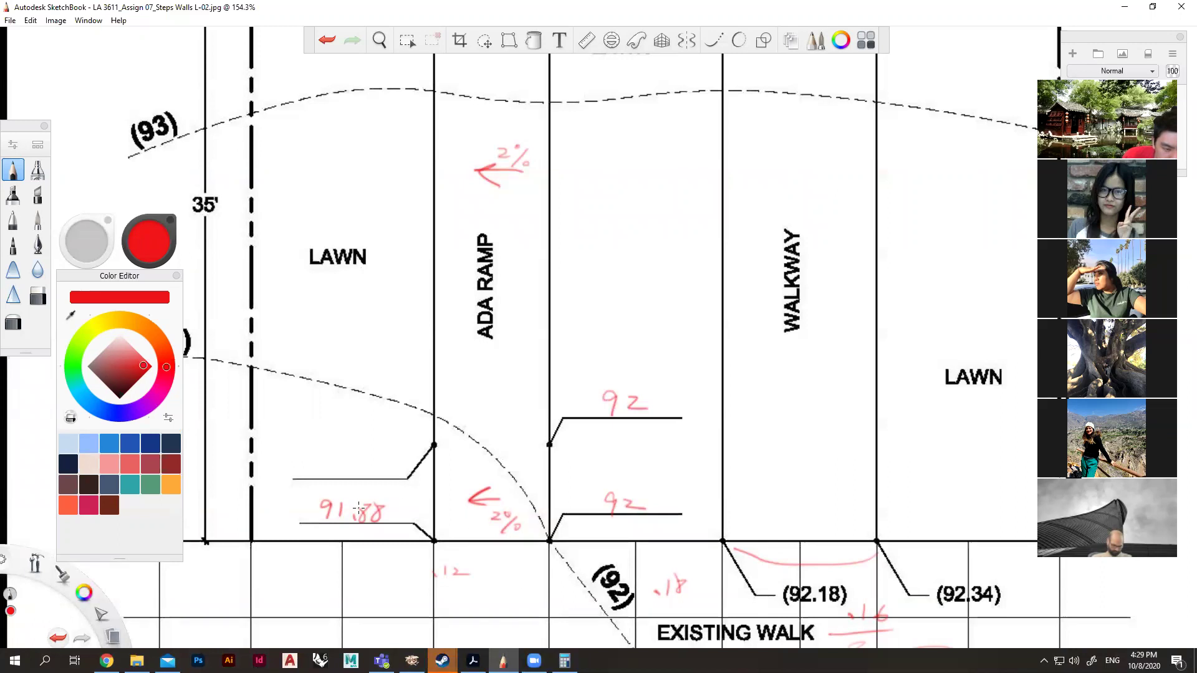
{"action": "mouse_move", "coordinate": [335, 447]}
{"action": "left_mouse_down"}
{"action": "mouse_move", "coordinate": [326, 469]}
{"action": "mouse_move", "coordinate": [377, 465]}
{"action": "left_mouse_up"}
{"action": "left_click", "coordinate": [357, 468]}
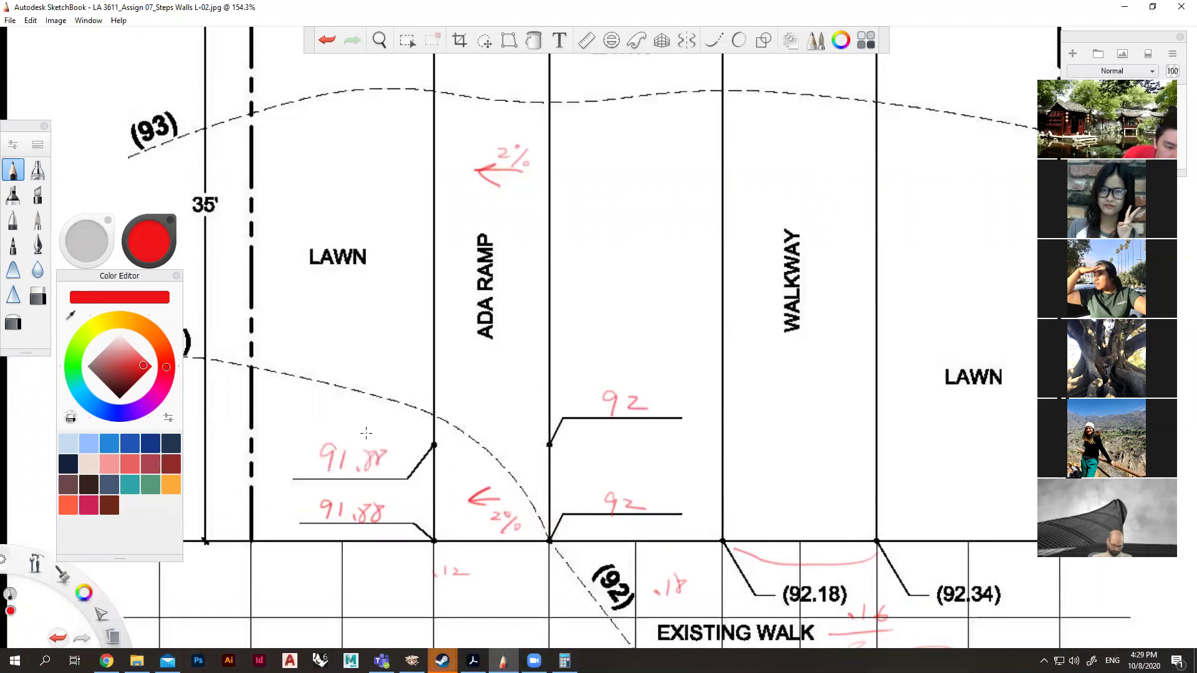
Check the ramp requirements and bracket the bottom landing's length along its right edge, marking it 5'.
{"action": "scroll", "coordinate": [393, 424], "scroll_direction": "down", "scroll_amount": 5}
{"action": "scroll", "coordinate": [536, 426], "scroll_direction": "up", "scroll_amount": 1}
{"action": "scroll", "coordinate": [535, 426], "scroll_direction": "down", "scroll_amount": 2}
{"action": "scroll", "coordinate": [536, 426], "scroll_direction": "down", "scroll_amount": 1}
{"action": "scroll", "coordinate": [424, 210], "scroll_direction": "up", "scroll_amount": 3}
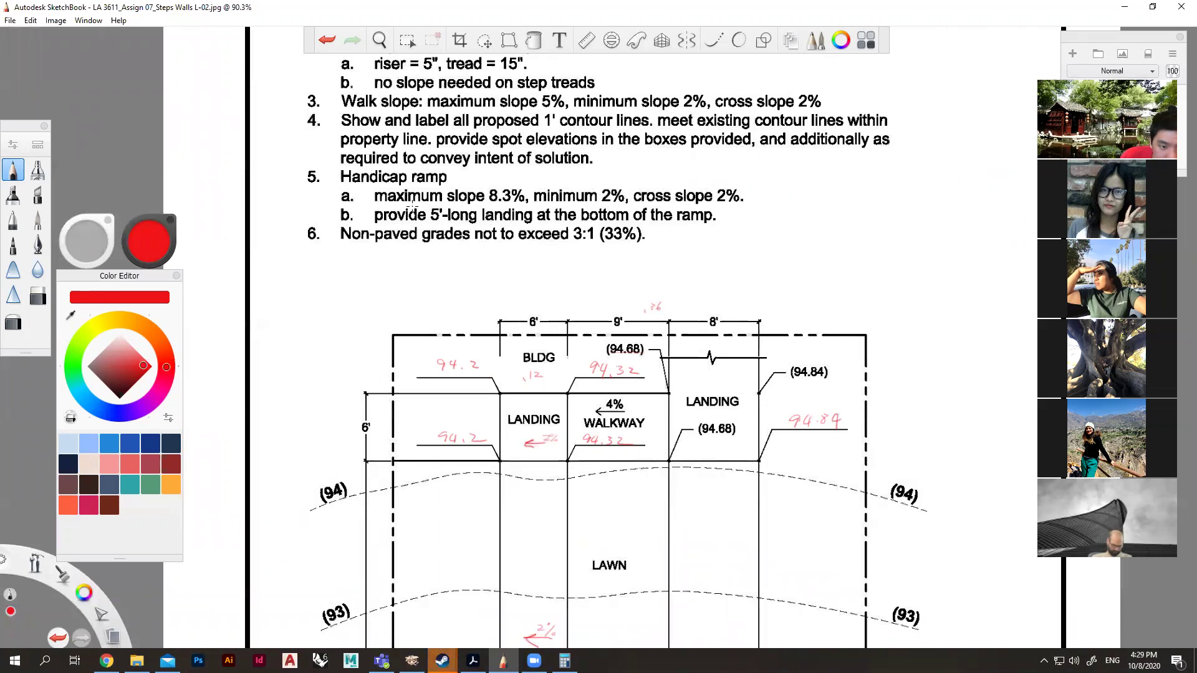
{"action": "scroll", "coordinate": [440, 214], "scroll_direction": "down", "scroll_amount": 3}
{"action": "scroll", "coordinate": [524, 583], "scroll_direction": "up", "scroll_amount": 5}
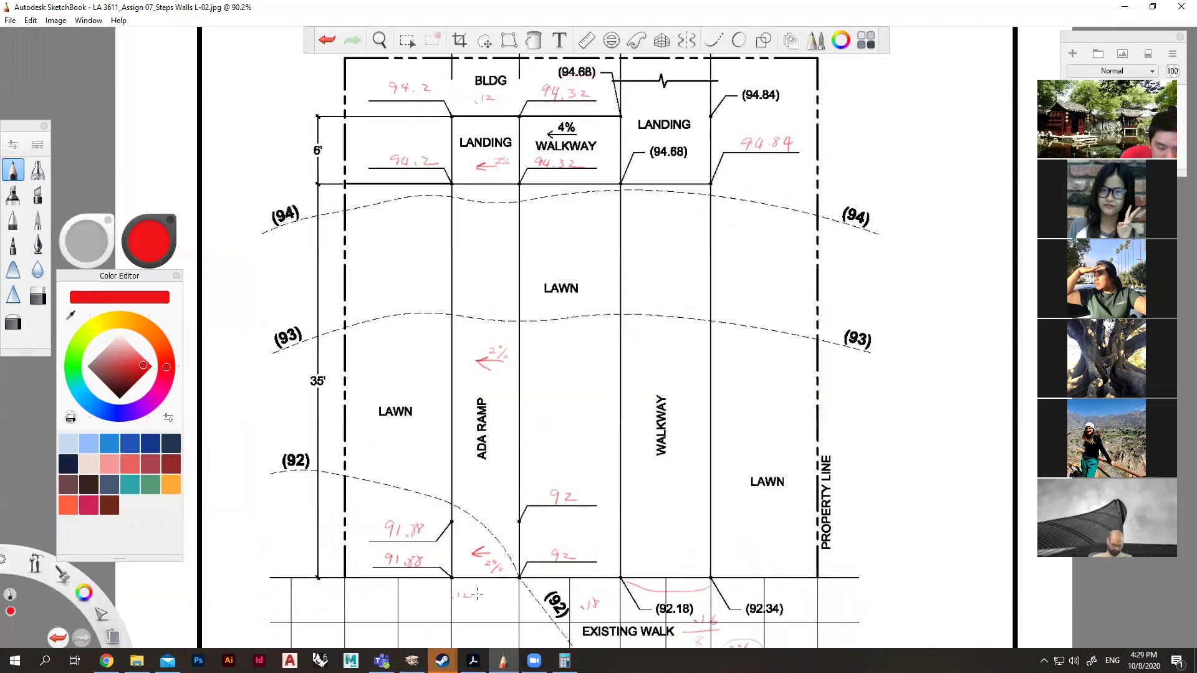
{"action": "mouse_move", "coordinate": [536, 492]}
{"action": "left_mouse_down"}
{"action": "mouse_move", "coordinate": [548, 493]}
{"action": "mouse_move", "coordinate": [553, 541]}
{"action": "mouse_move", "coordinate": [538, 570]}
{"action": "left_mouse_up"}
{"action": "left_click_drag", "start_coordinate": [566, 510], "coordinate": [563, 527]}
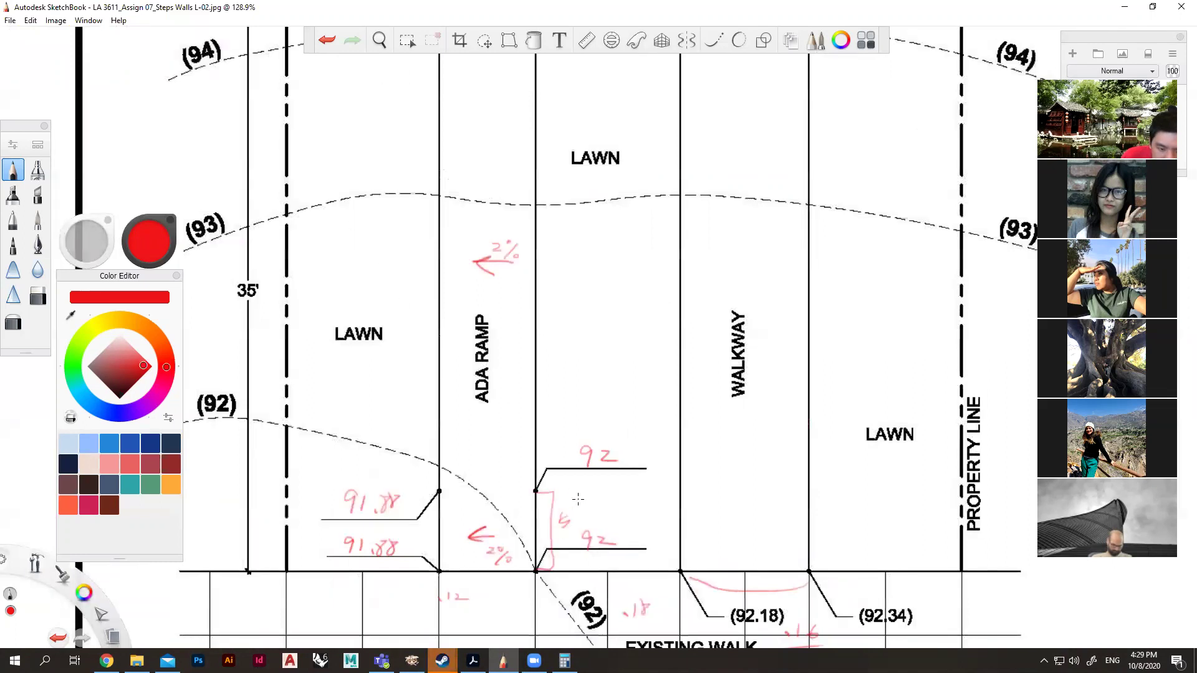
Bracket the ADA ramp's right edge from the upper landing to the bottom landing and mark its length 30'.
{"action": "scroll", "coordinate": [551, 516], "scroll_direction": "down", "scroll_amount": 3}
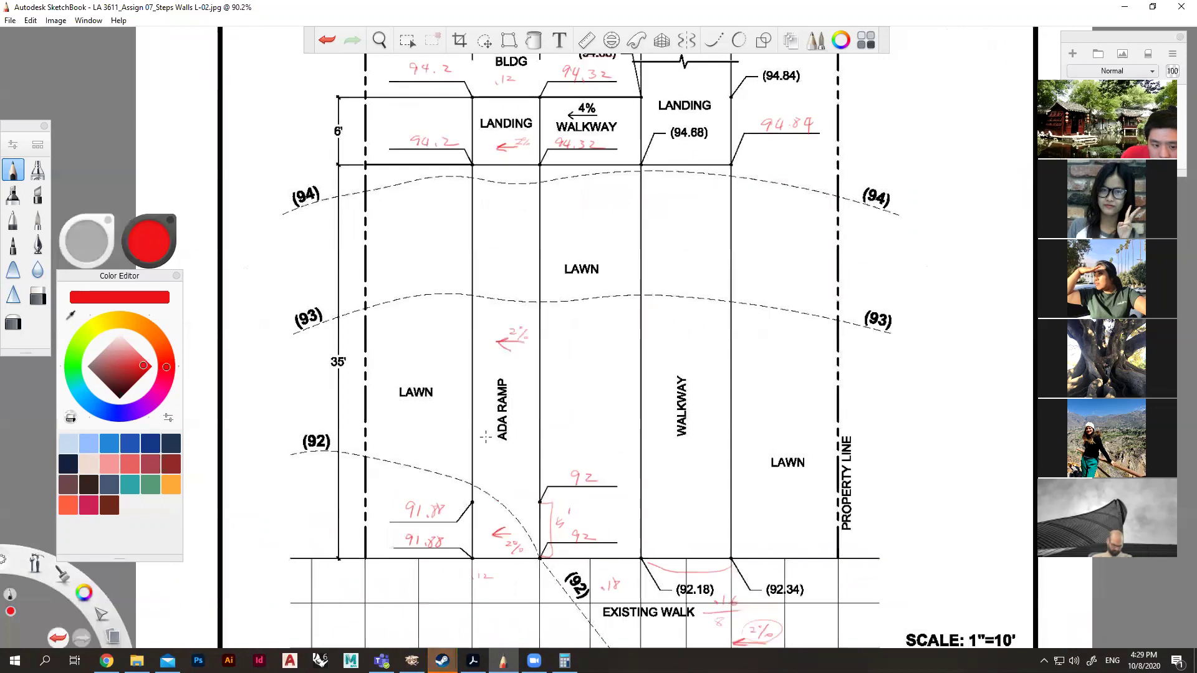
{"action": "scroll", "coordinate": [344, 131], "scroll_direction": "up", "scroll_amount": 1}
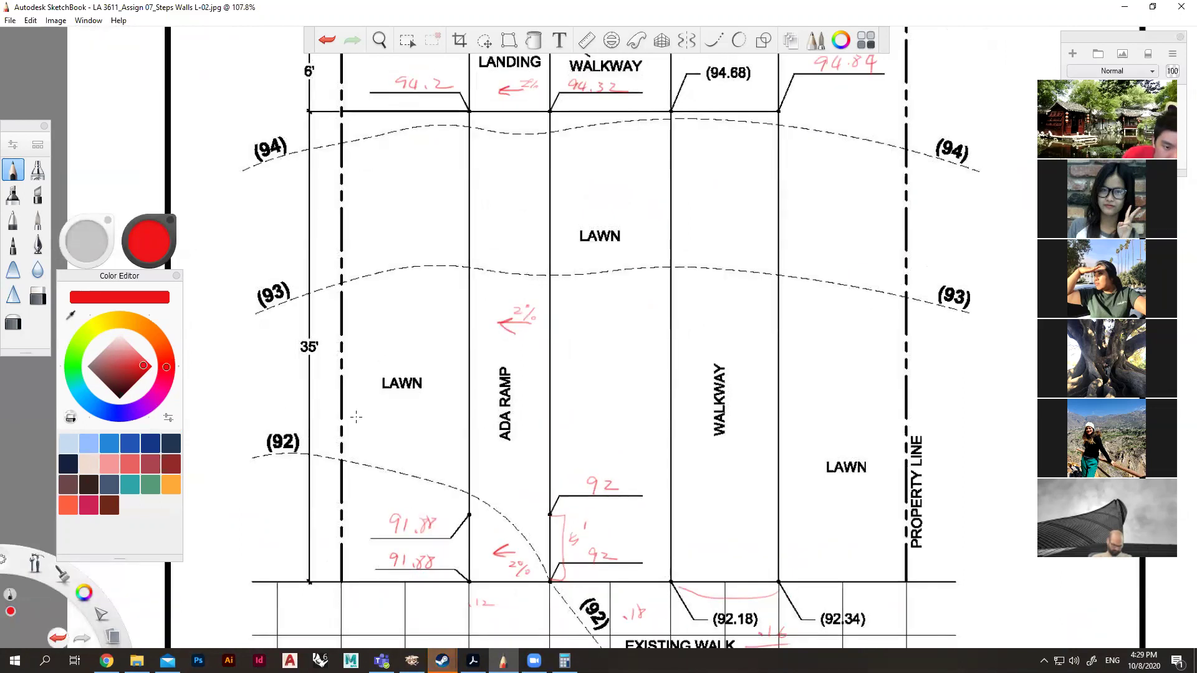
{"action": "mouse_move", "coordinate": [566, 113]}
{"action": "left_mouse_down"}
{"action": "mouse_move", "coordinate": [567, 496]}
{"action": "mouse_move", "coordinate": [550, 515]}
{"action": "left_mouse_up"}
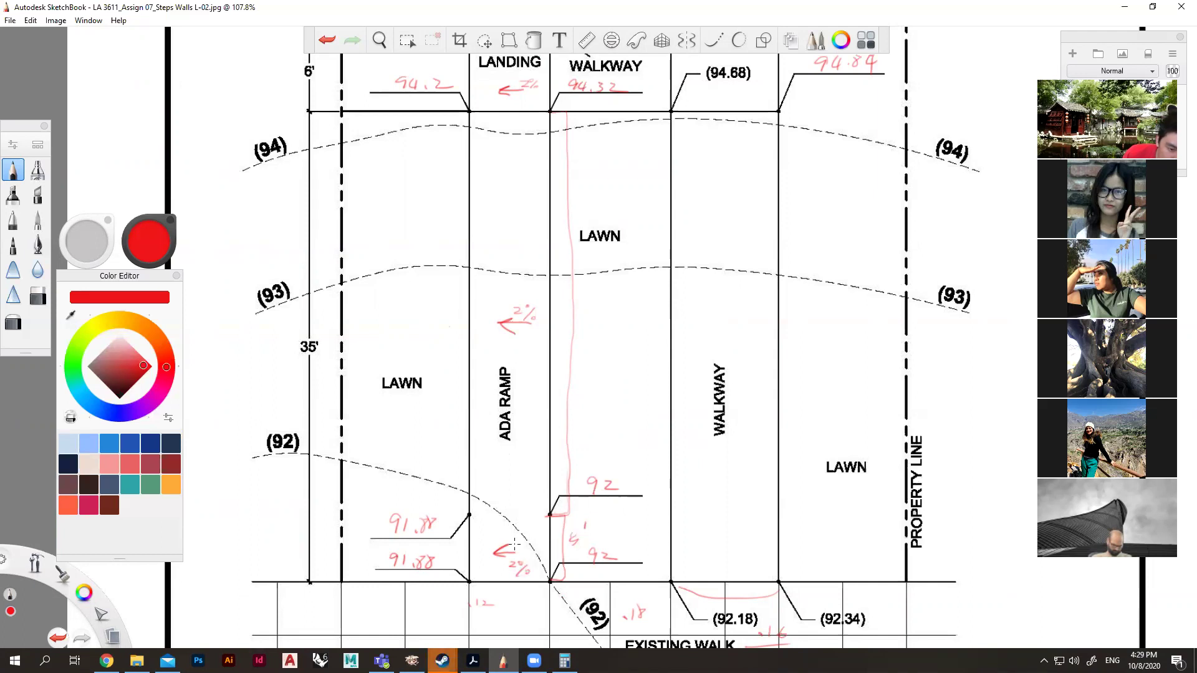
{"action": "mouse_move", "coordinate": [578, 321]}
{"action": "left_mouse_down"}
{"action": "mouse_move", "coordinate": [580, 340]}
{"action": "mouse_move", "coordinate": [597, 325]}
{"action": "left_mouse_up"}
{"action": "left_click_drag", "start_coordinate": [615, 317], "coordinate": [613, 325]}
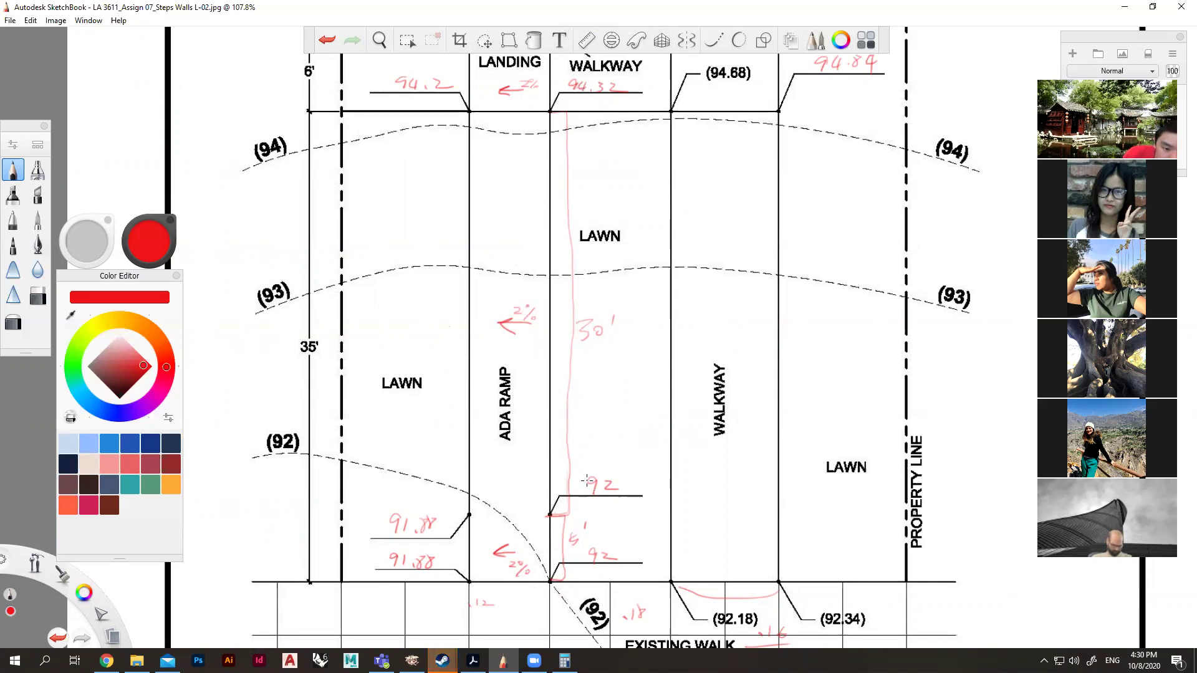
Write the ramp slope fraction 2.32 over 30 beside the bracket and compute 2.32 ÷ 30 in Calculator.
{"action": "left_click", "coordinate": [614, 380]}
{"action": "mouse_move", "coordinate": [598, 373]}
{"action": "left_mouse_down"}
{"action": "mouse_move", "coordinate": [678, 371]}
{"action": "mouse_move", "coordinate": [592, 392]}
{"action": "mouse_move", "coordinate": [629, 396]}
{"action": "left_mouse_up"}
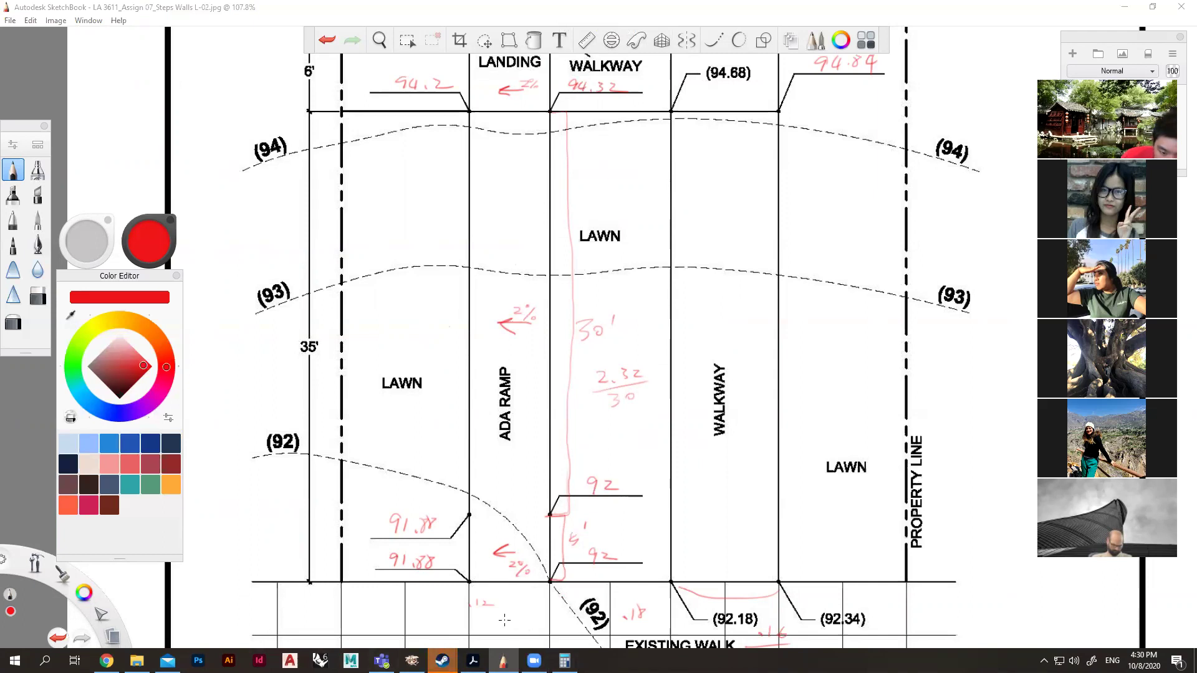
{"action": "left_click", "coordinate": [564, 661]}
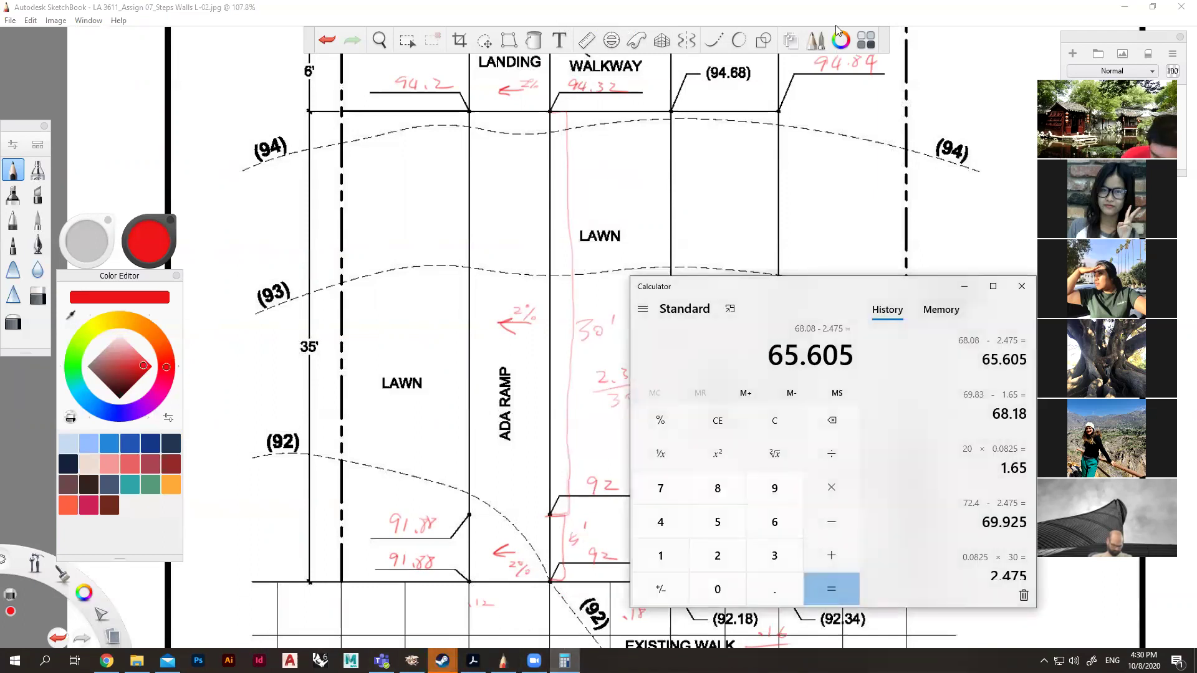
{"action": "type", "text": "2.32/30"}
{"action": "key", "text": "Return"}
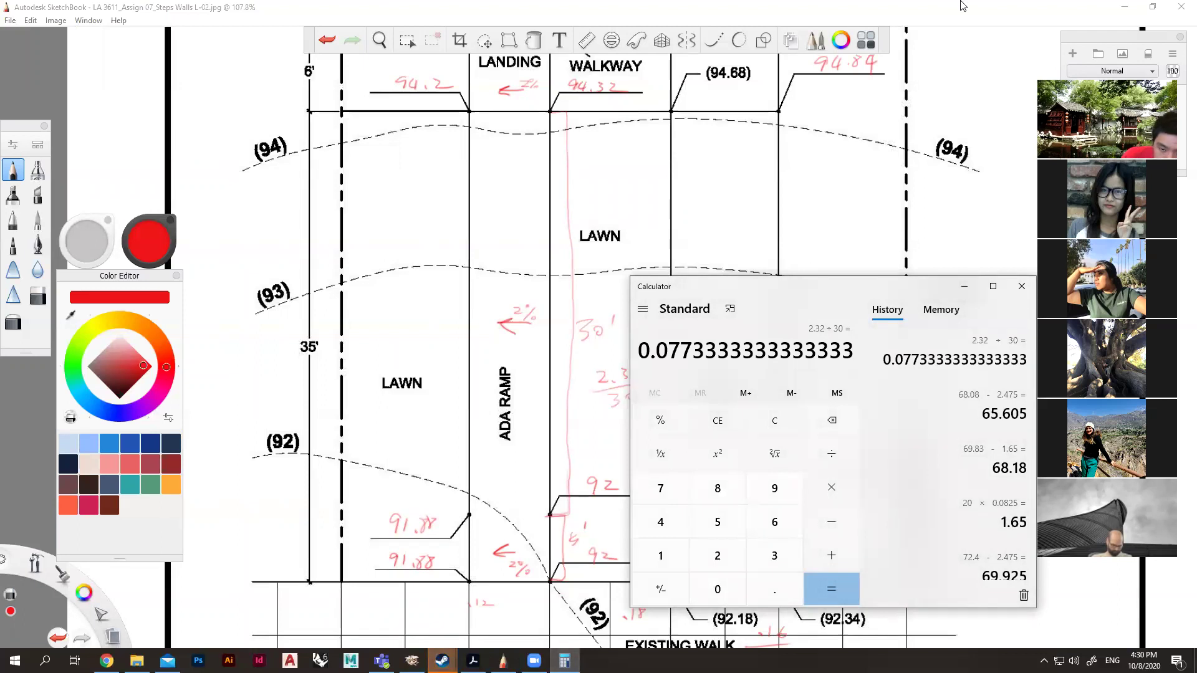
{"action": "left_click", "coordinate": [964, 6]}
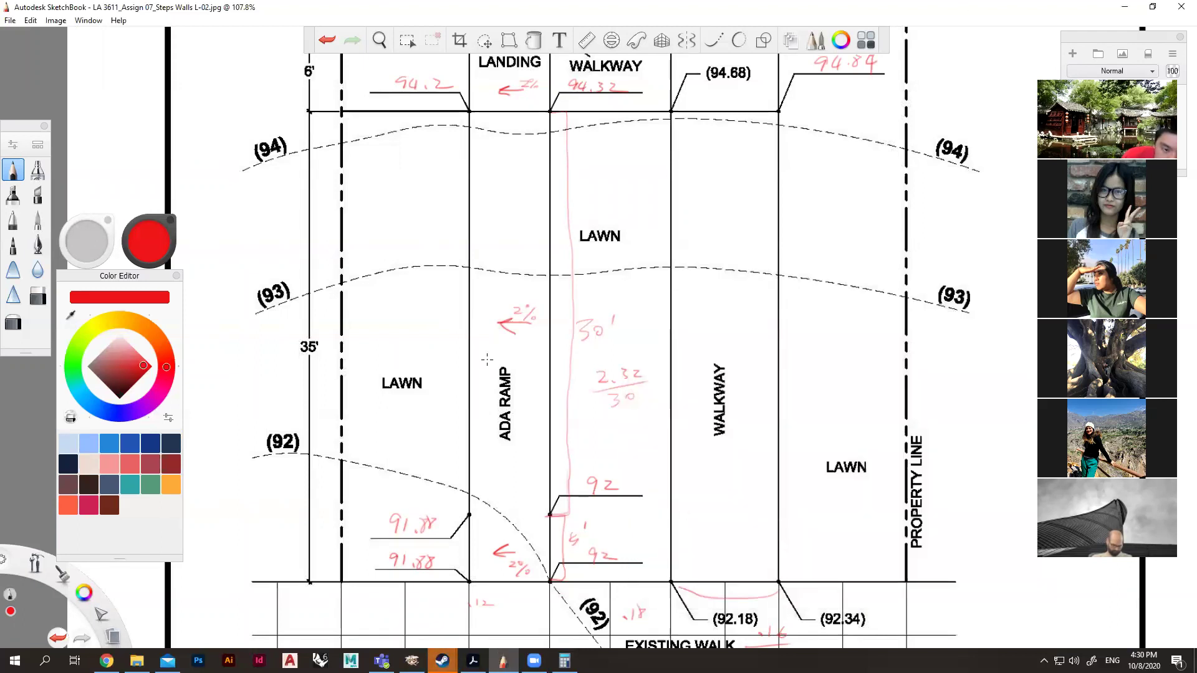
Draw a downward slope arrow on the ADA ramp and label it 7.73%.
{"action": "mouse_move", "coordinate": [523, 358]}
{"action": "left_mouse_down"}
{"action": "mouse_move", "coordinate": [524, 409]}
{"action": "mouse_move", "coordinate": [531, 388]}
{"action": "left_mouse_up"}
{"action": "mouse_move", "coordinate": [512, 427]}
{"action": "left_mouse_down"}
{"action": "mouse_move", "coordinate": [517, 442]}
{"action": "mouse_move", "coordinate": [536, 441]}
{"action": "left_mouse_up"}
{"action": "left_click", "coordinate": [524, 442]}
{"action": "left_click_drag", "start_coordinate": [537, 426], "coordinate": [557, 449]}
{"action": "scroll", "coordinate": [472, 569], "scroll_direction": "down", "scroll_amount": 2}
{"action": "scroll", "coordinate": [472, 569], "scroll_direction": "down", "scroll_amount": 3}
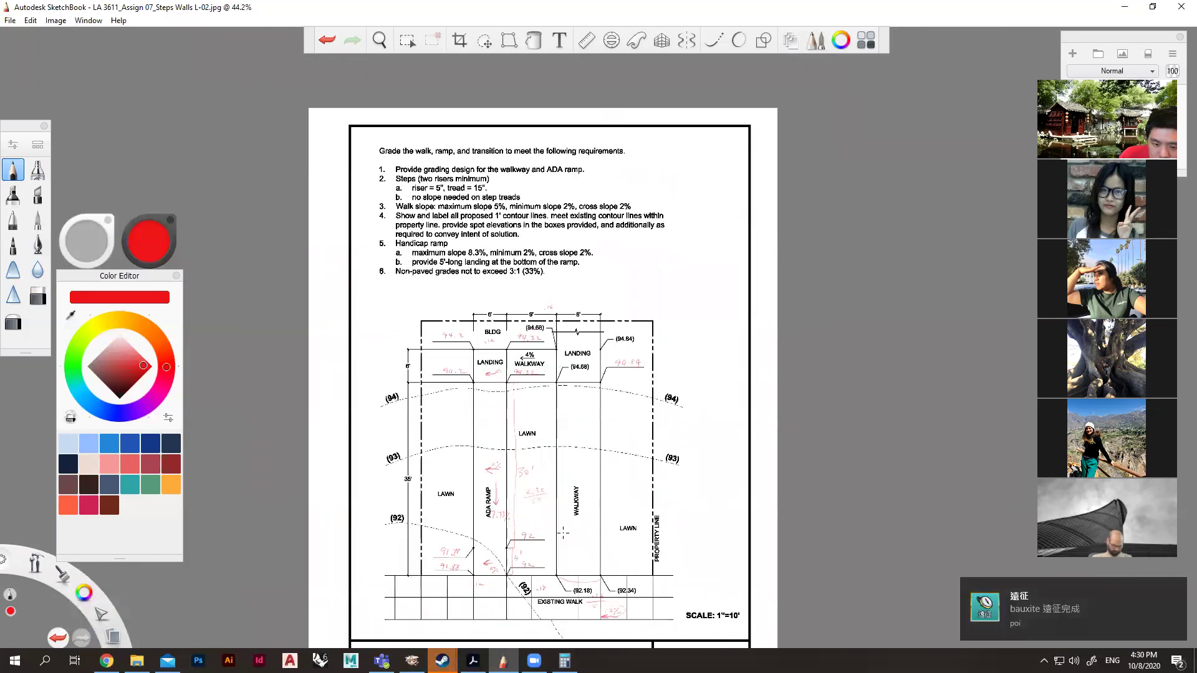
{"action": "scroll", "coordinate": [628, 529], "scroll_direction": "up", "scroll_amount": 3}
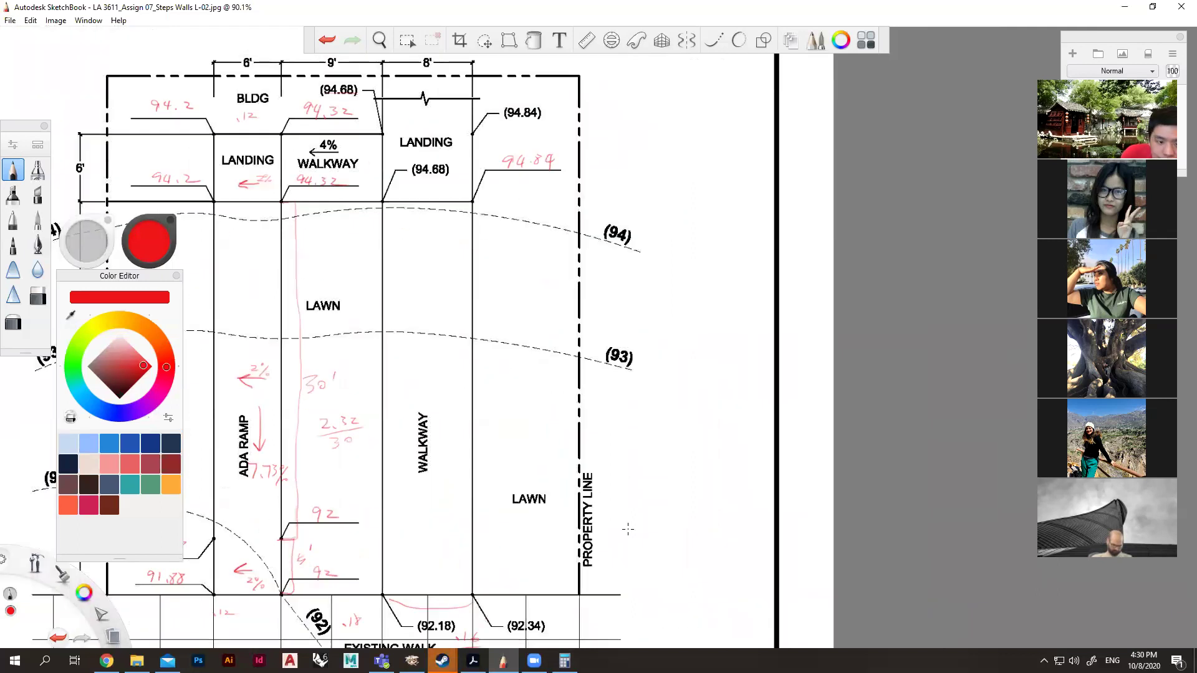
Review the steps requirements and examine the landing and walkway area where the steps belong.
{"action": "scroll", "coordinate": [464, 408], "scroll_direction": "down", "scroll_amount": 3}
{"action": "scroll", "coordinate": [445, 236], "scroll_direction": "up", "scroll_amount": 3}
{"action": "scroll", "coordinate": [444, 236], "scroll_direction": "down", "scroll_amount": 3}
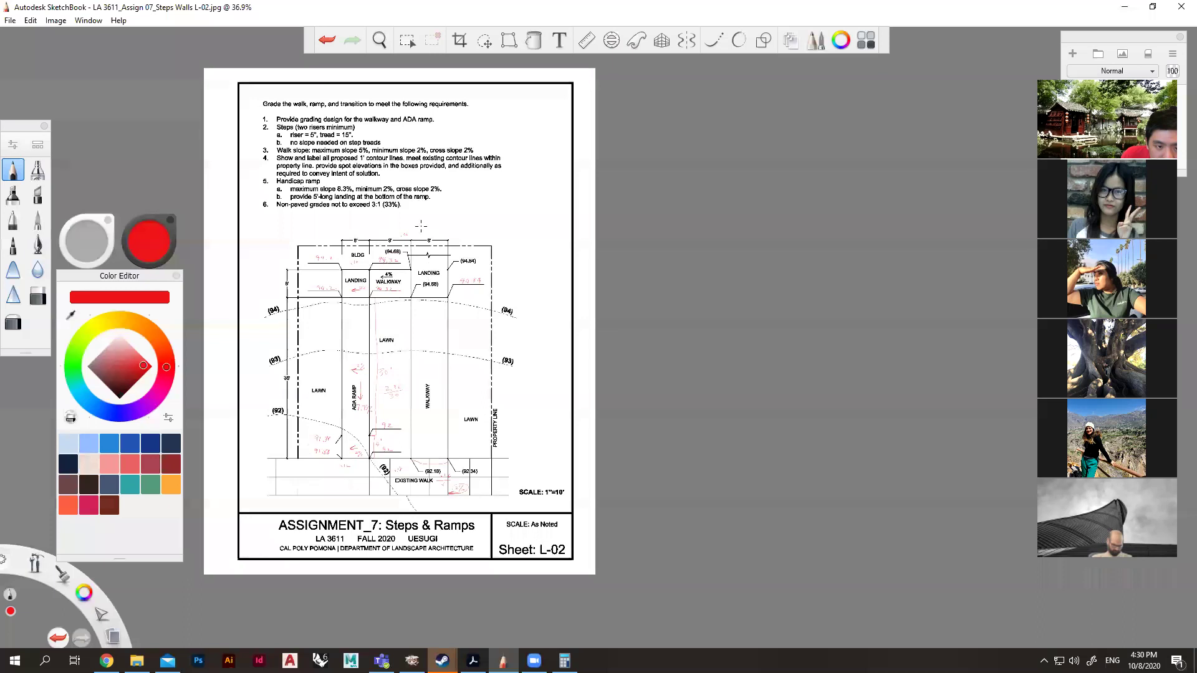
{"action": "scroll", "coordinate": [385, 157], "scroll_direction": "up", "scroll_amount": 3}
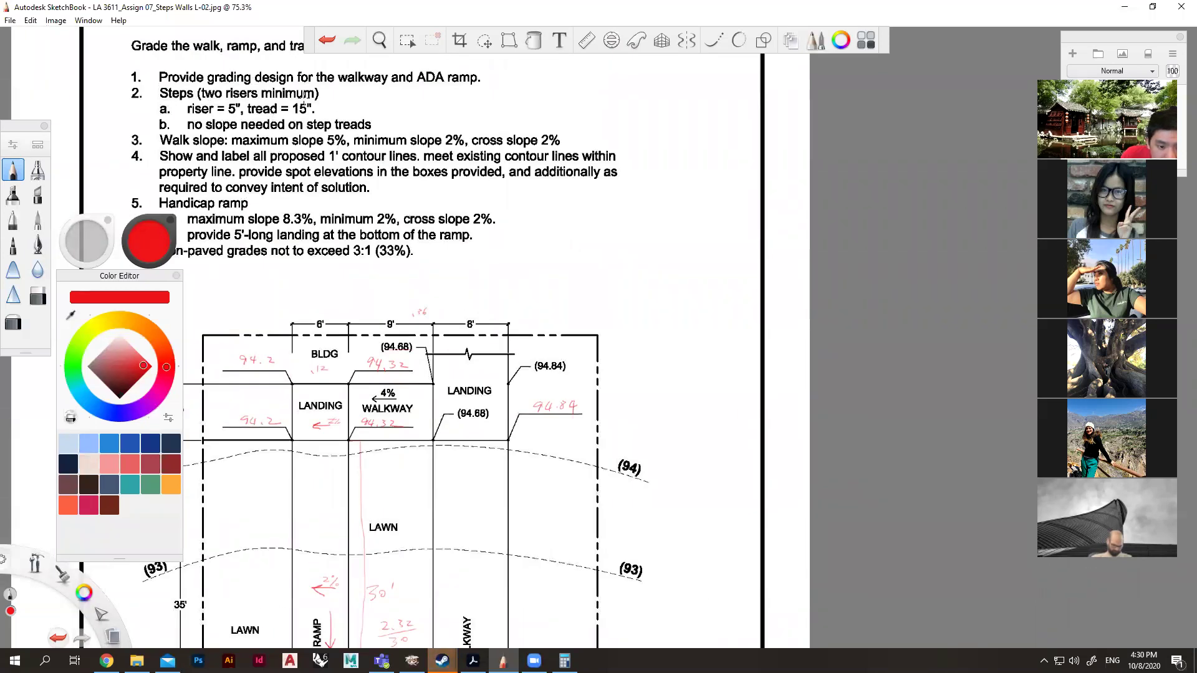
{"action": "scroll", "coordinate": [626, 448], "scroll_direction": "up", "scroll_amount": 5}
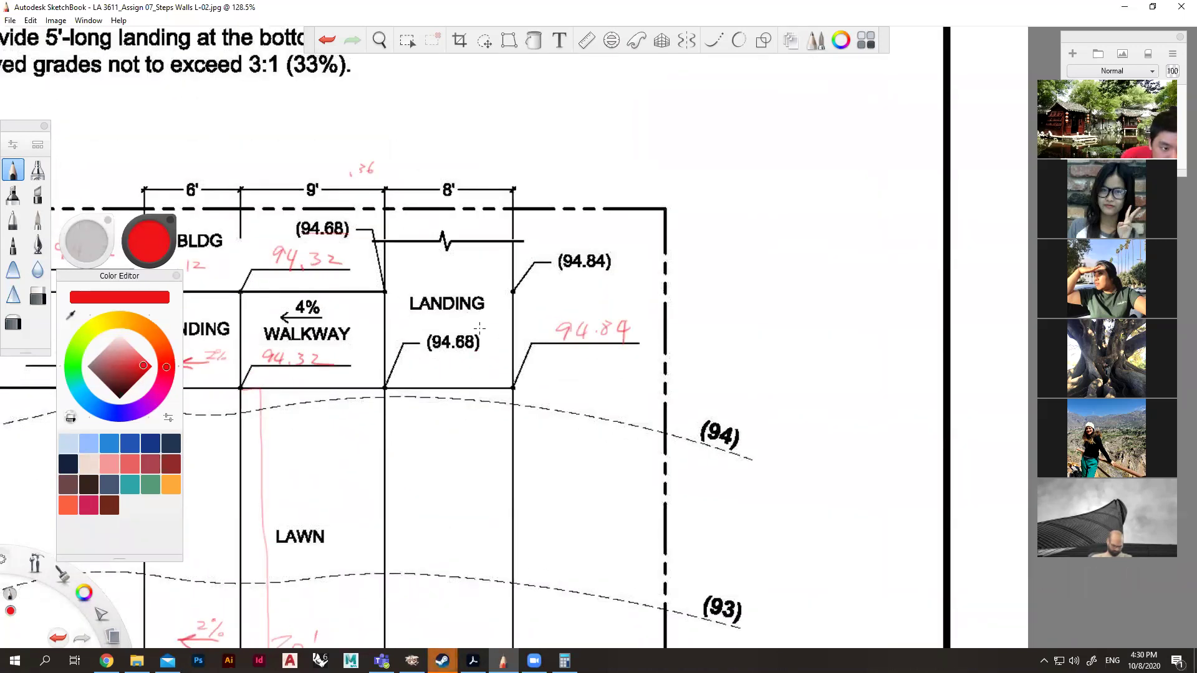
{"action": "scroll", "coordinate": [479, 328], "scroll_direction": "down", "scroll_amount": 5}
{"action": "scroll", "coordinate": [352, 111], "scroll_direction": "down", "scroll_amount": 2}
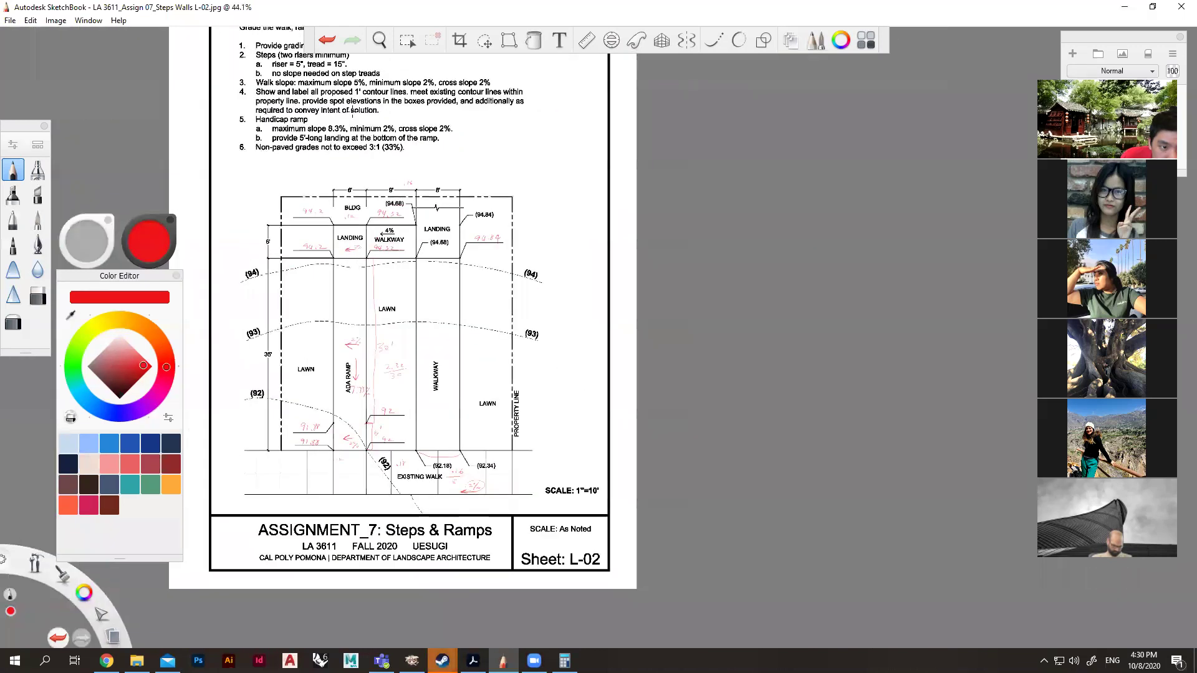
{"action": "scroll", "coordinate": [353, 111], "scroll_direction": "up", "scroll_amount": 4}
{"action": "scroll", "coordinate": [580, 312], "scroll_direction": "down", "scroll_amount": 3}
{"action": "scroll", "coordinate": [554, 428], "scroll_direction": "up", "scroll_amount": 4}
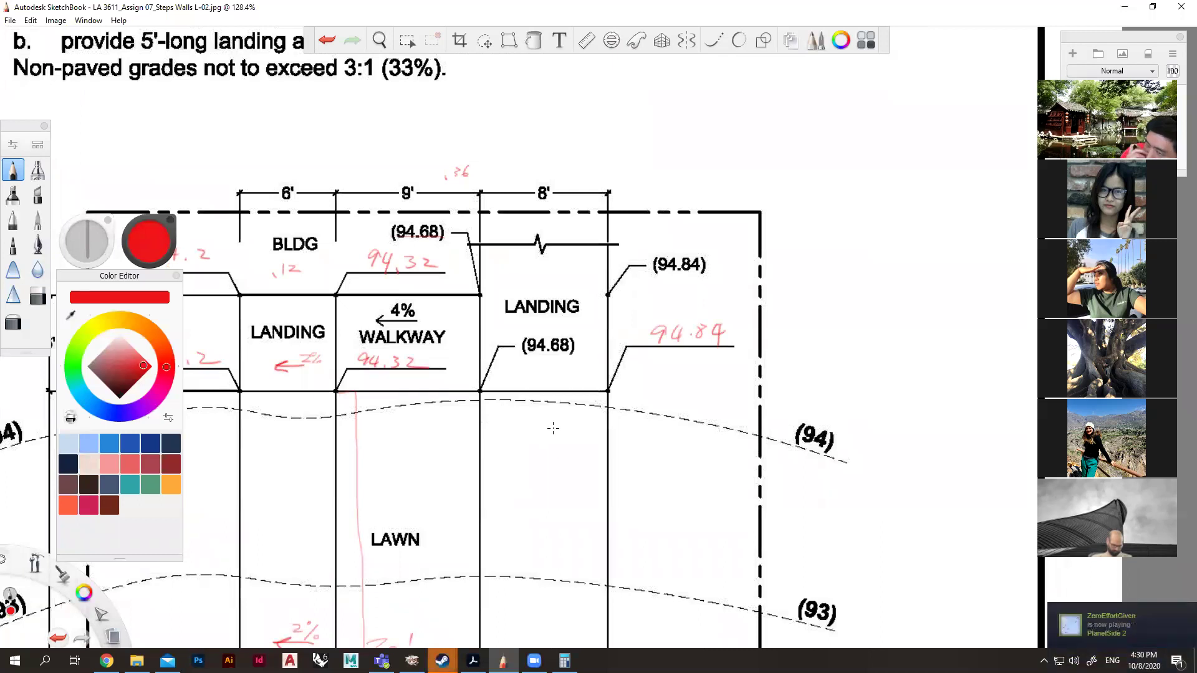
{"action": "scroll", "coordinate": [553, 428], "scroll_direction": "up", "scroll_amount": 2}
{"action": "scroll", "coordinate": [546, 422], "scroll_direction": "down", "scroll_amount": 3}
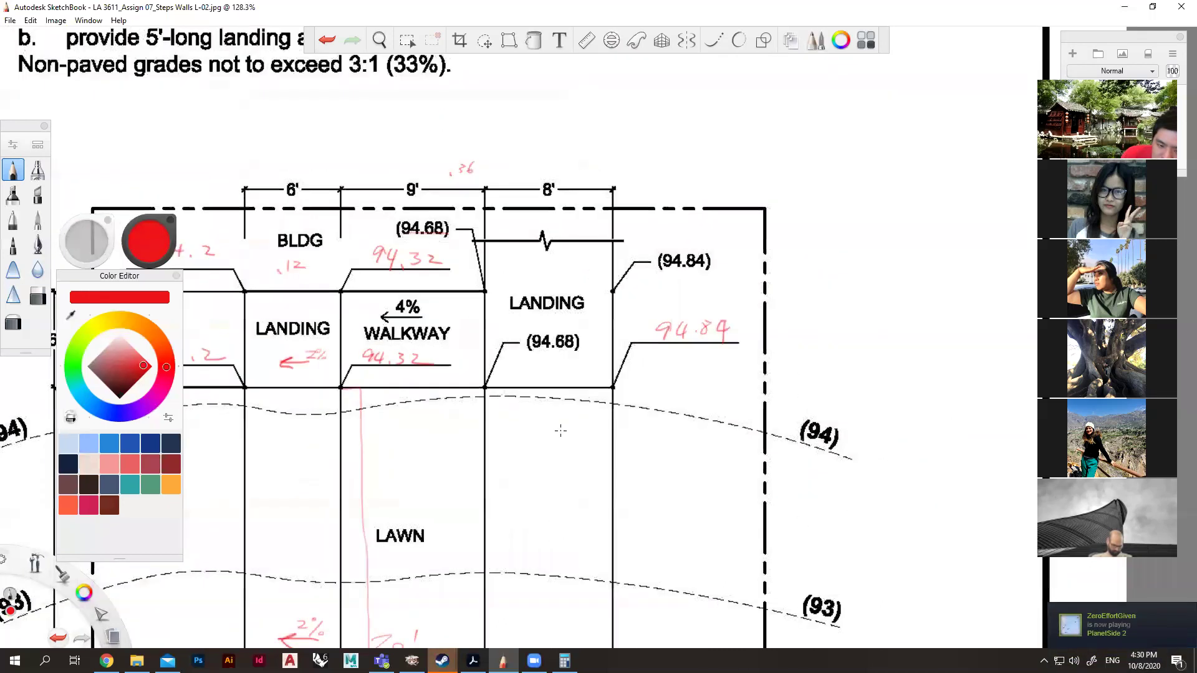
Draw two horizontal step lines across the walkway just below the landing, with a leader off the upper line's right end.
{"action": "scroll", "coordinate": [646, 470], "scroll_direction": "up", "scroll_amount": 3}
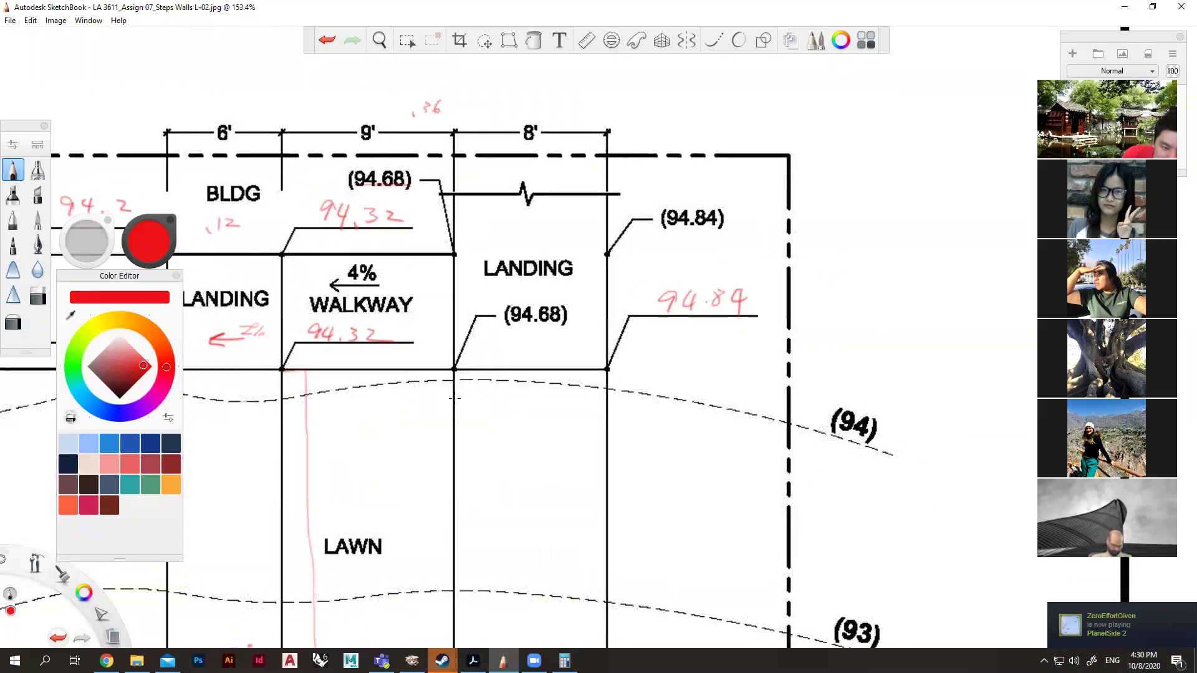
{"action": "left_click_drag", "start_coordinate": [456, 399], "coordinate": [600, 395]}
{"action": "mouse_move", "coordinate": [456, 428]}
{"action": "left_mouse_down"}
{"action": "mouse_move", "coordinate": [604, 430]}
{"action": "mouse_move", "coordinate": [614, 394]}
{"action": "left_mouse_up"}
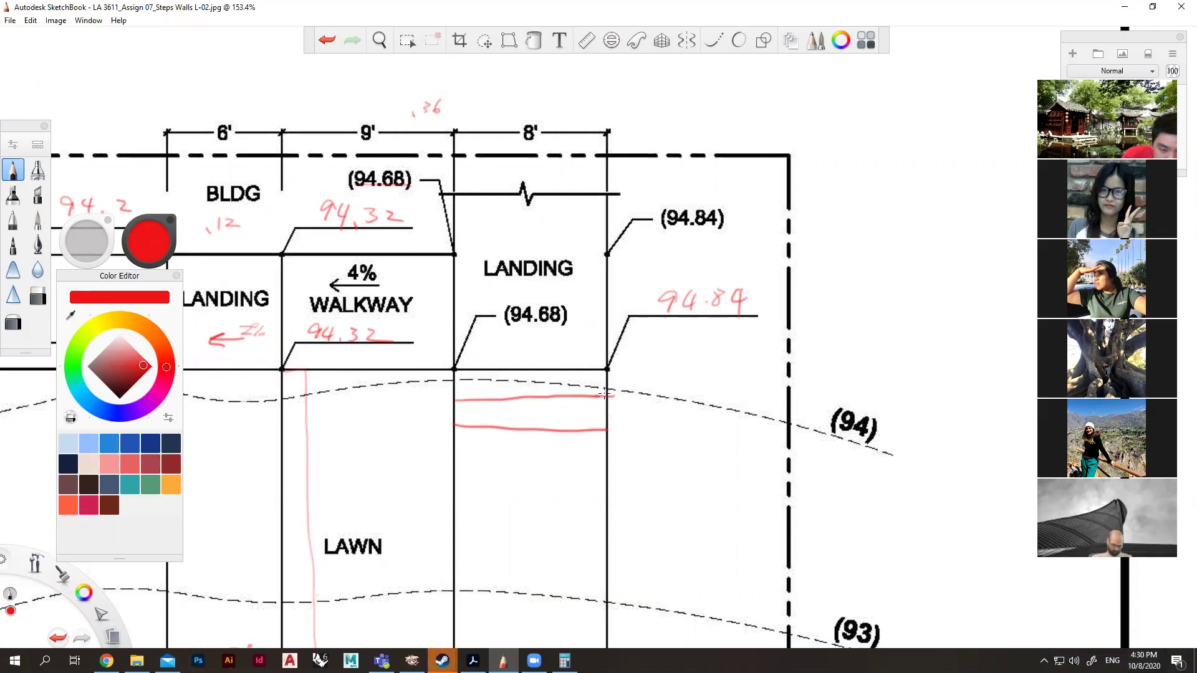
{"action": "left_click_drag", "start_coordinate": [609, 396], "coordinate": [646, 387]}
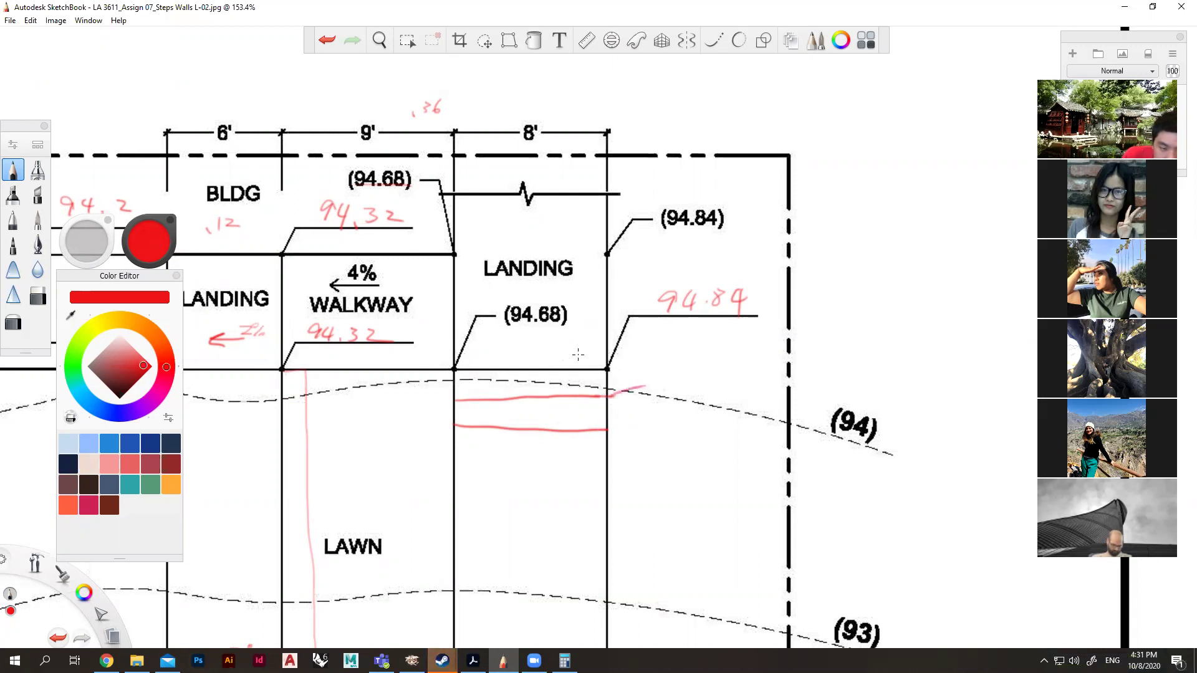
Check the riser requirement and write the conversion 5/12 = 0.42 beside the plan, outside the property line.
{"action": "scroll", "coordinate": [587, 340], "scroll_direction": "down", "scroll_amount": 5}
{"action": "scroll", "coordinate": [345, 125], "scroll_direction": "up", "scroll_amount": 2}
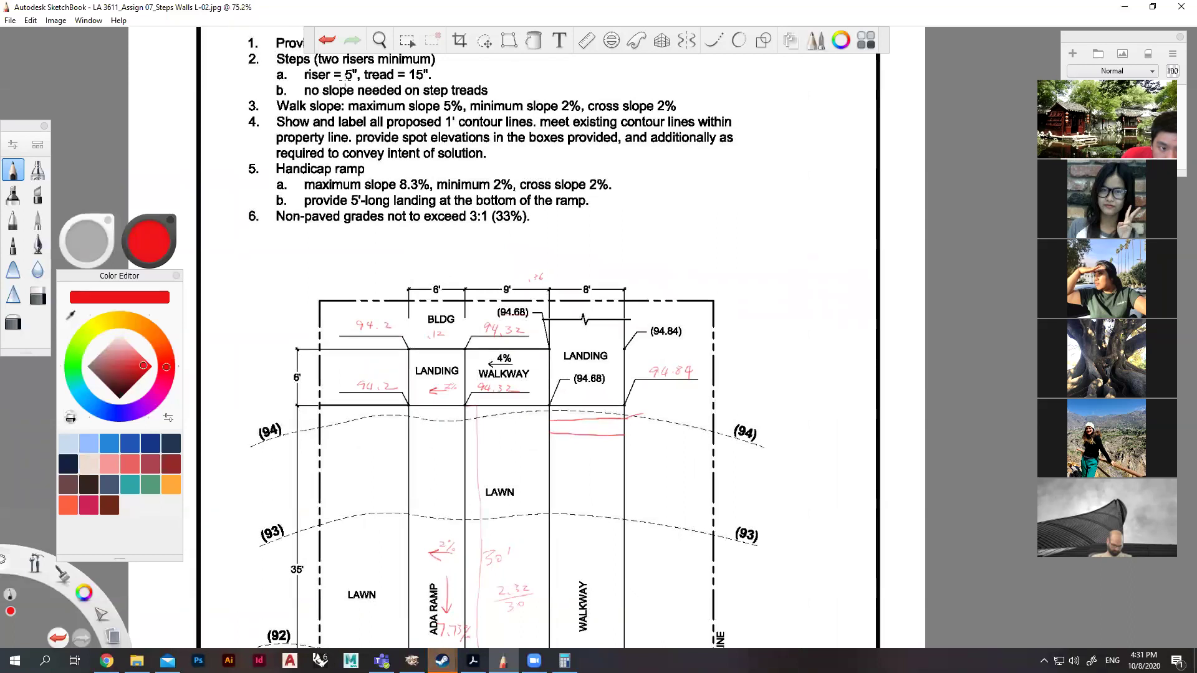
{"action": "scroll", "coordinate": [674, 412], "scroll_direction": "up", "scroll_amount": 4}
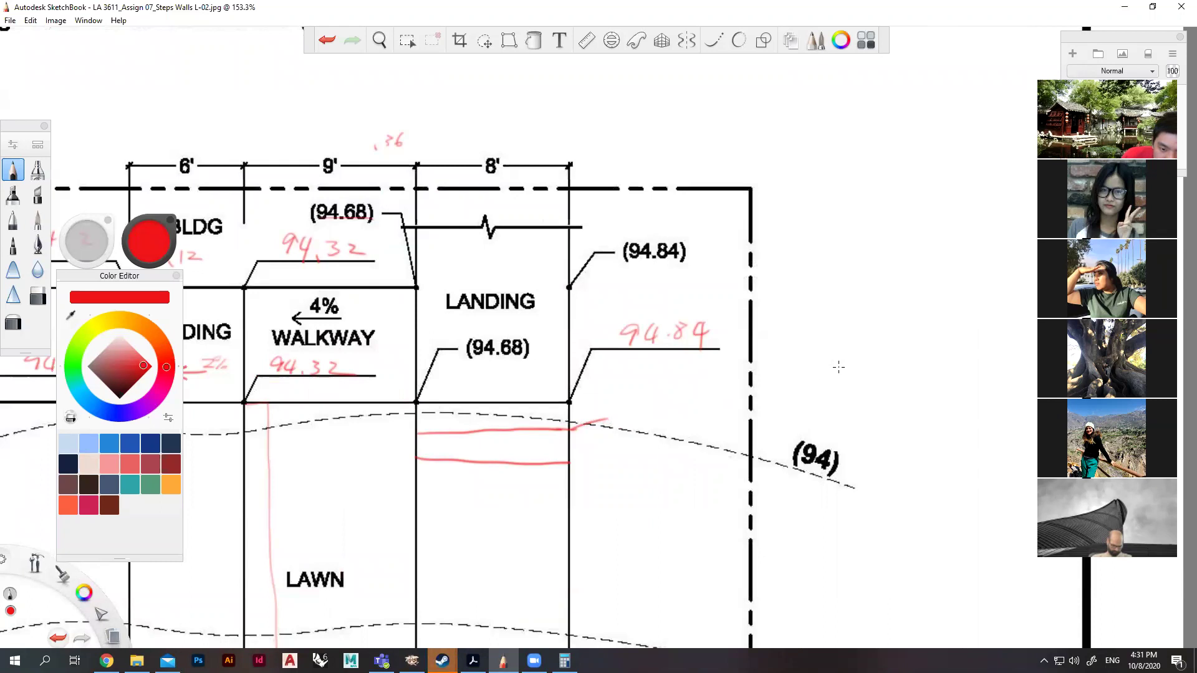
{"action": "mouse_move", "coordinate": [809, 355]}
{"action": "left_mouse_down"}
{"action": "mouse_move", "coordinate": [786, 376]}
{"action": "mouse_move", "coordinate": [793, 386]}
{"action": "mouse_move", "coordinate": [852, 368]}
{"action": "left_mouse_up"}
{"action": "left_click_drag", "start_coordinate": [843, 375], "coordinate": [914, 364]}
{"action": "left_click", "coordinate": [893, 369]}
{"action": "left_click_drag", "start_coordinate": [912, 358], "coordinate": [911, 369]}
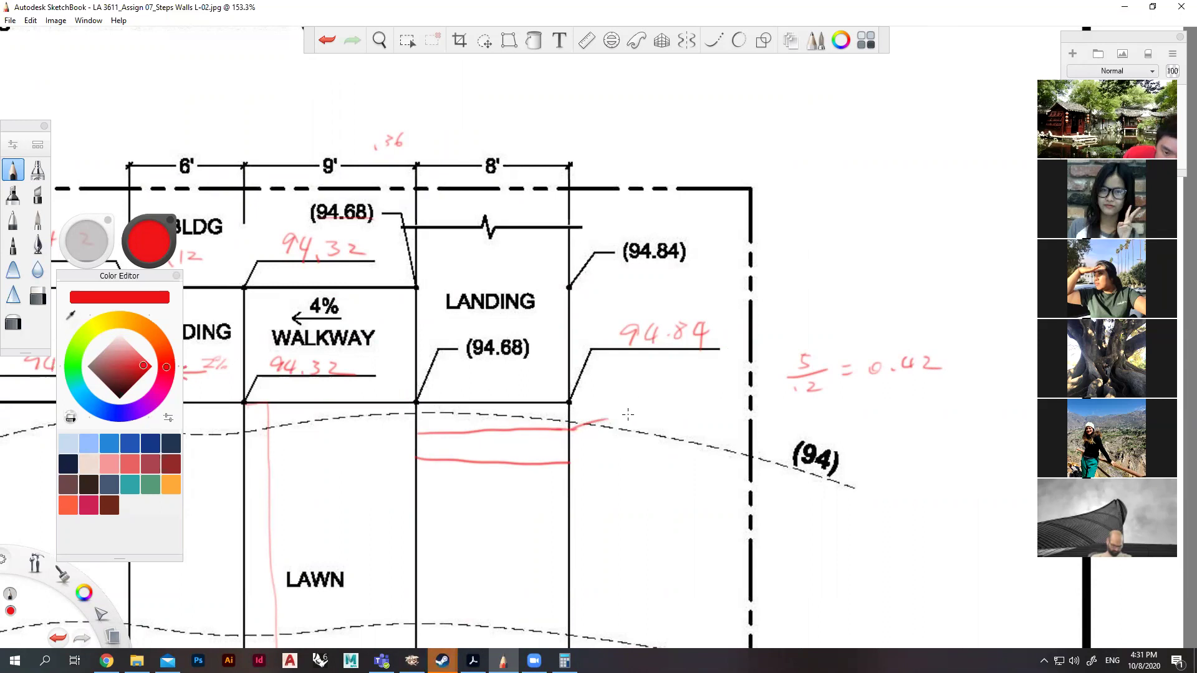
Label the upper step line 94.42 and the lower one 94.00 TOS, adding a leader to the lower line.
{"action": "mouse_move", "coordinate": [640, 405]}
{"action": "left_mouse_down"}
{"action": "mouse_move", "coordinate": [646, 426]}
{"action": "mouse_move", "coordinate": [699, 422]}
{"action": "left_mouse_up"}
{"action": "mouse_move", "coordinate": [564, 463]}
{"action": "left_mouse_down"}
{"action": "mouse_move", "coordinate": [640, 444]}
{"action": "mouse_move", "coordinate": [665, 454]}
{"action": "left_mouse_up"}
{"action": "left_click", "coordinate": [652, 456]}
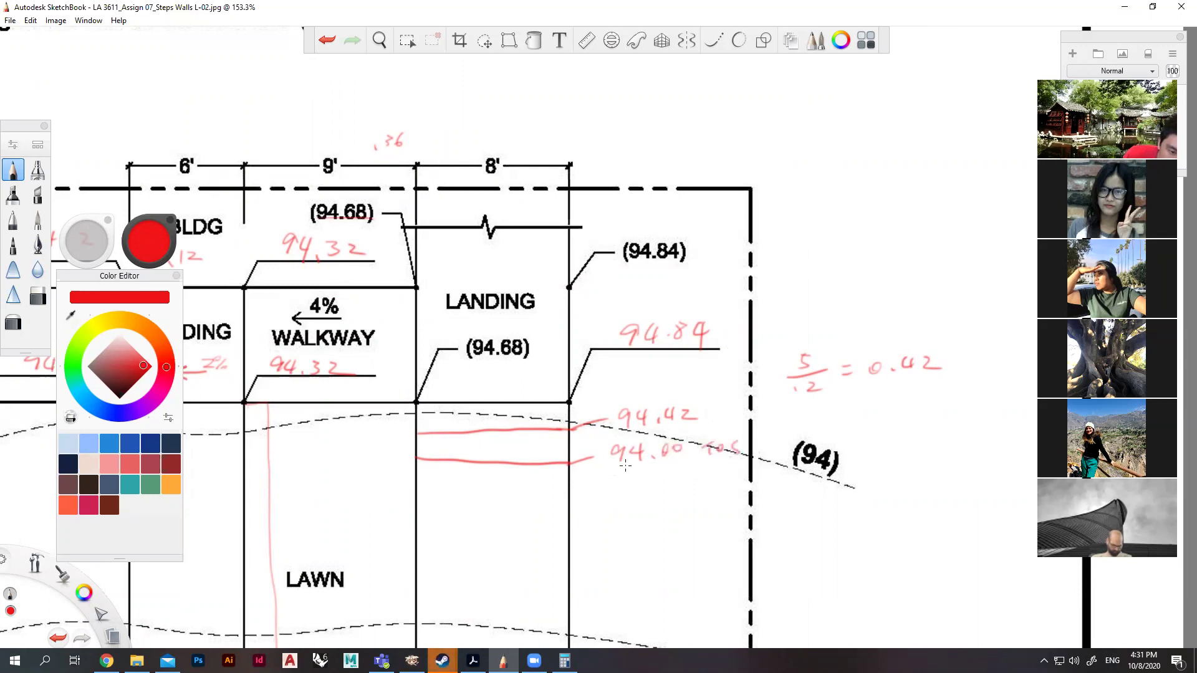
Add a second leader from the lower step line and label it 93.58 BOS.
{"action": "left_click_drag", "start_coordinate": [574, 464], "coordinate": [614, 472]}
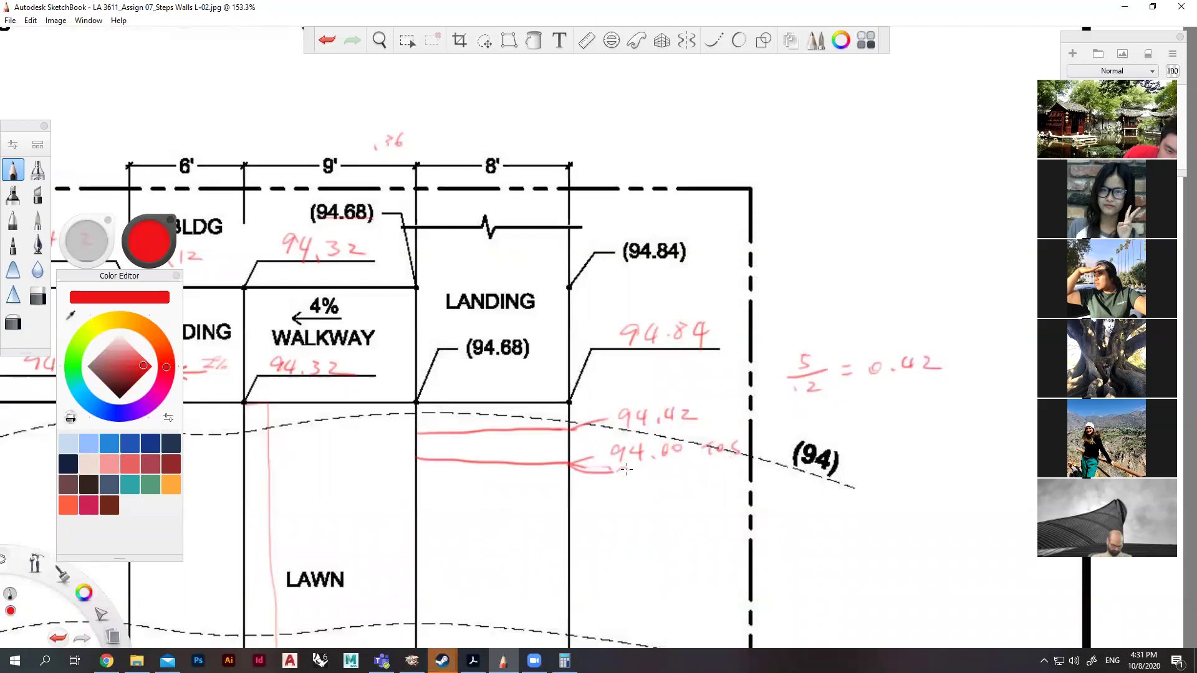
{"action": "left_click_drag", "start_coordinate": [626, 471], "coordinate": [623, 487]}
{"action": "mouse_move", "coordinate": [637, 470]}
{"action": "left_mouse_down"}
{"action": "mouse_move", "coordinate": [637, 484]}
{"action": "mouse_move", "coordinate": [698, 480]}
{"action": "left_mouse_up"}
{"action": "left_click_drag", "start_coordinate": [699, 470], "coordinate": [698, 480]}
{"action": "left_click_drag", "start_coordinate": [715, 471], "coordinate": [723, 481]}
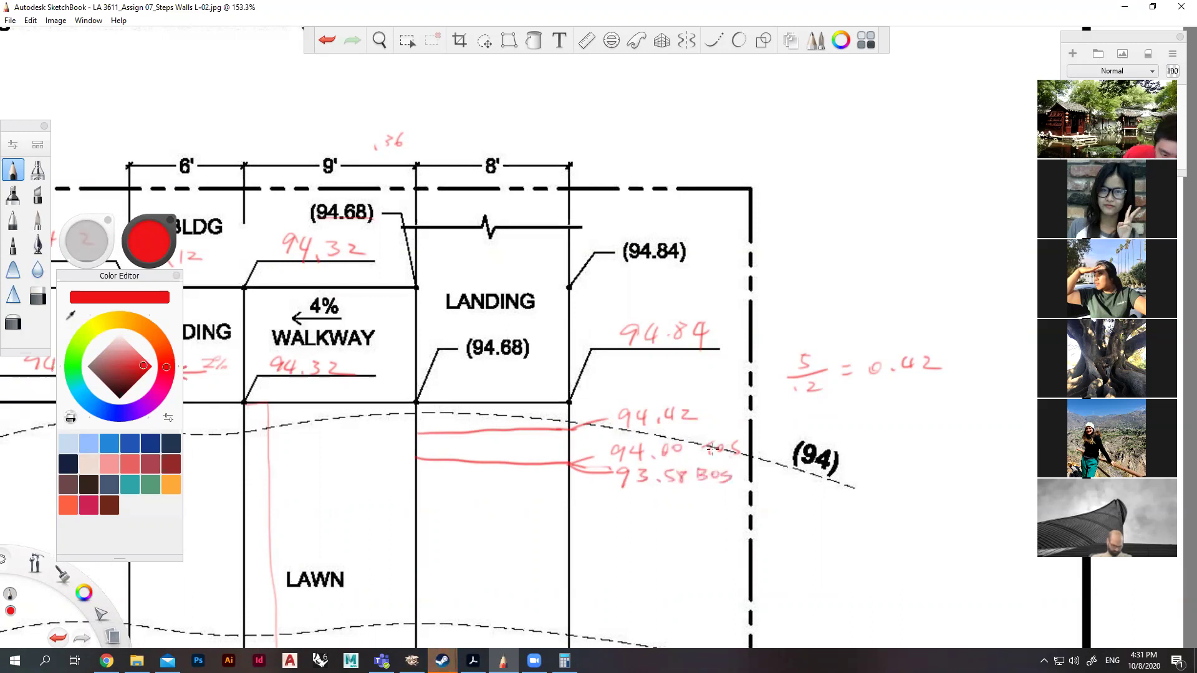
Compare the riser, tread and step slope requirements with the step elevations noted on the plan.
{"action": "scroll", "coordinate": [542, 442], "scroll_direction": "down", "scroll_amount": 2}
{"action": "scroll", "coordinate": [819, 429], "scroll_direction": "up", "scroll_amount": 2}
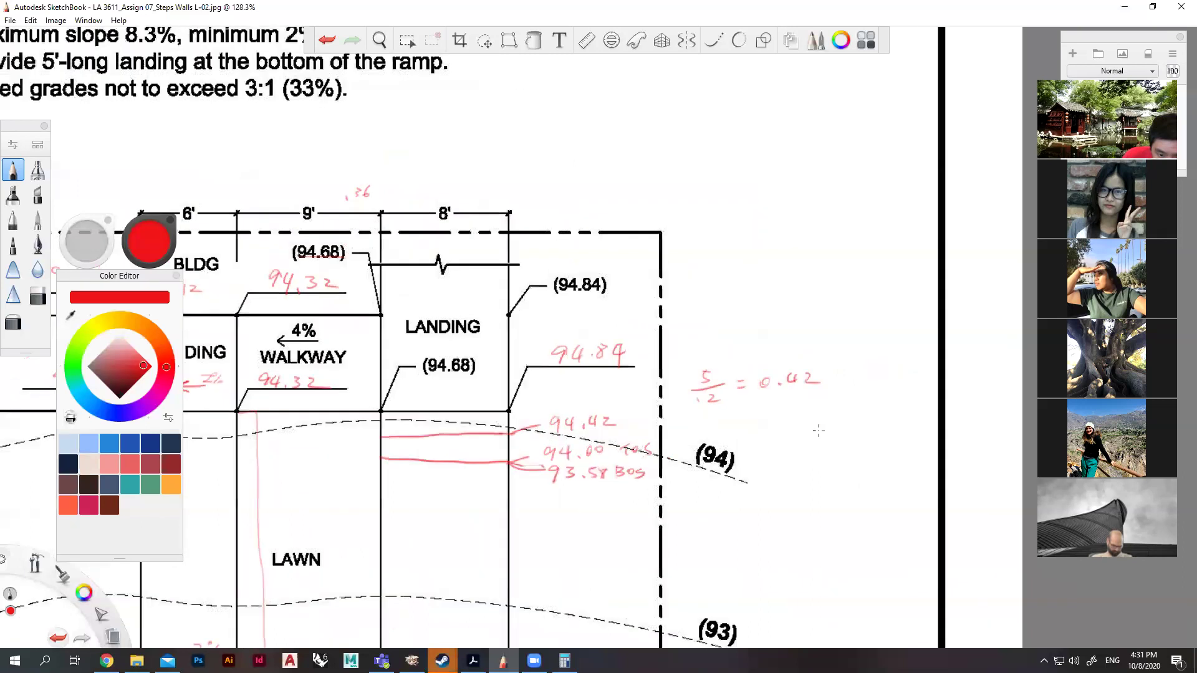
{"action": "scroll", "coordinate": [753, 394], "scroll_direction": "down", "scroll_amount": 1}
{"action": "scroll", "coordinate": [752, 395], "scroll_direction": "down", "scroll_amount": 4}
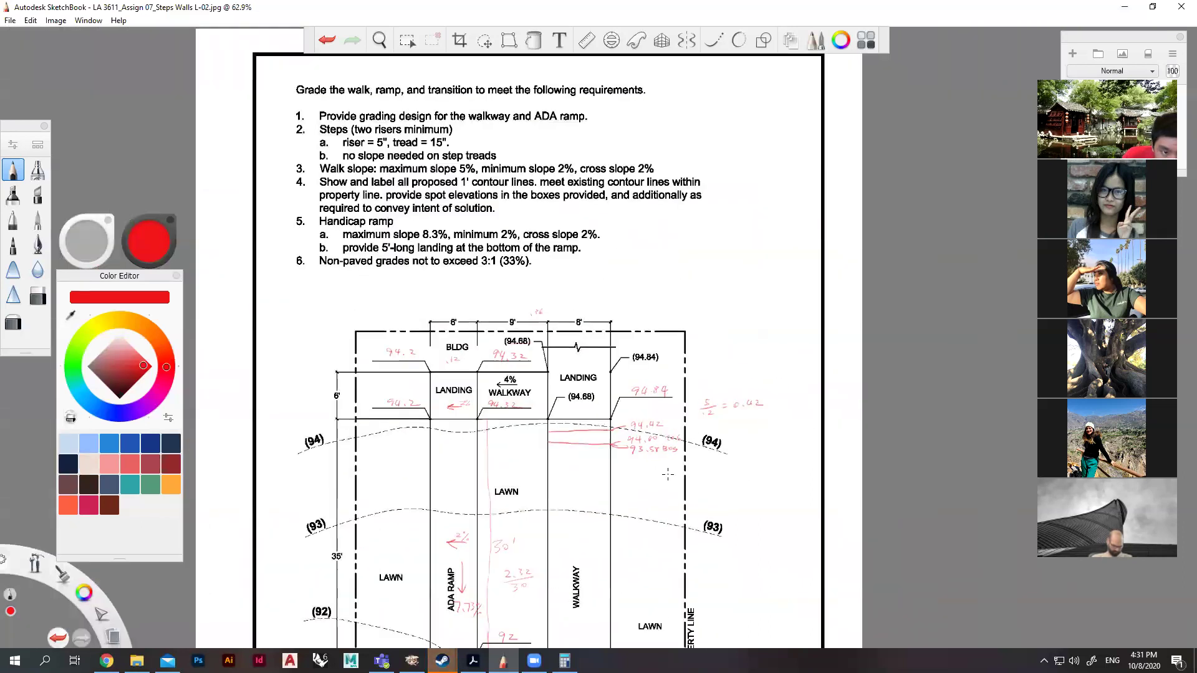
{"action": "scroll", "coordinate": [413, 136], "scroll_direction": "up", "scroll_amount": 4}
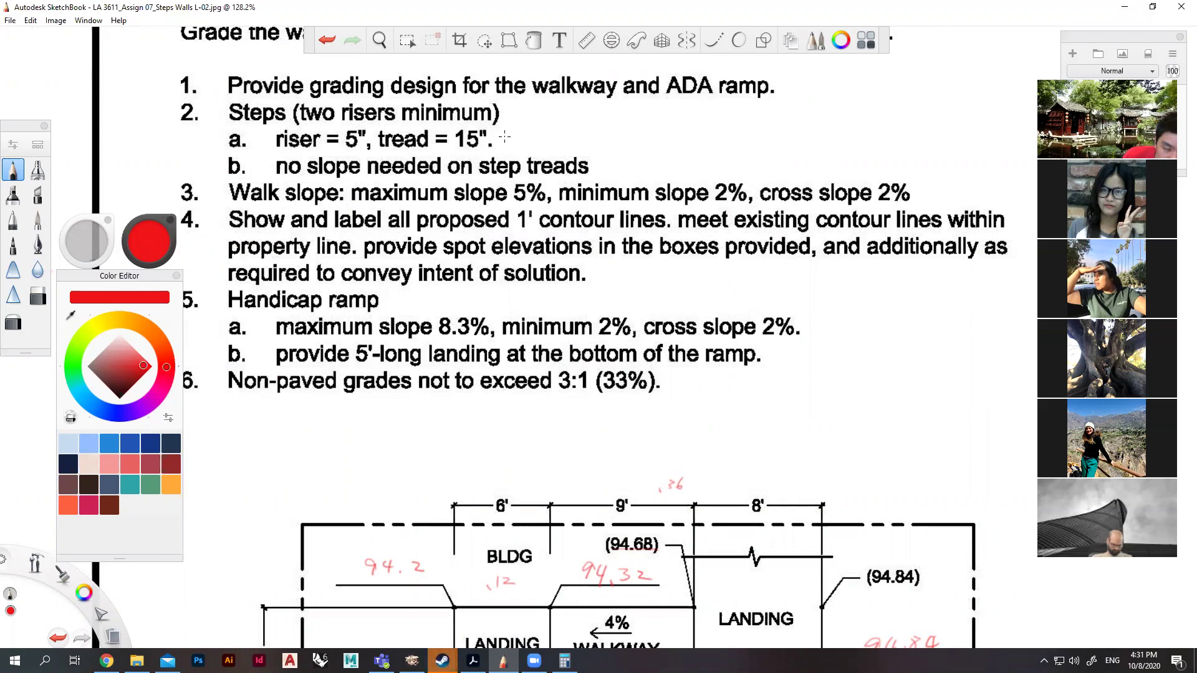
{"action": "scroll", "coordinate": [504, 136], "scroll_direction": "down", "scroll_amount": 3}
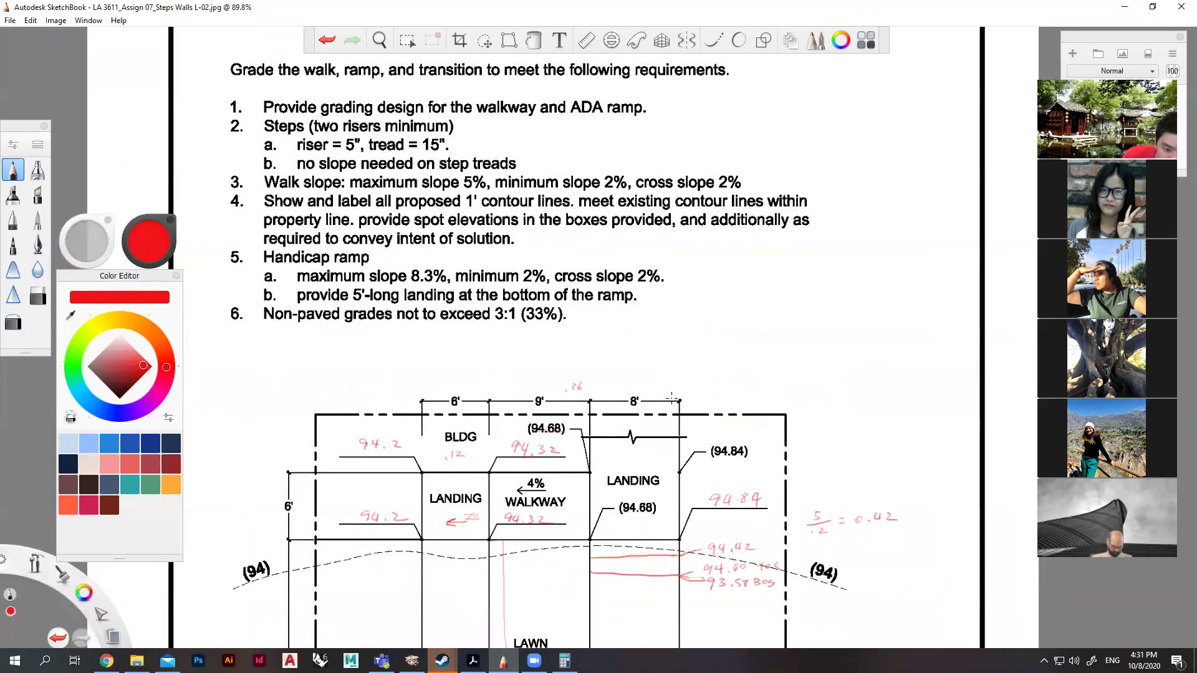
{"action": "scroll", "coordinate": [727, 541], "scroll_direction": "up", "scroll_amount": 3}
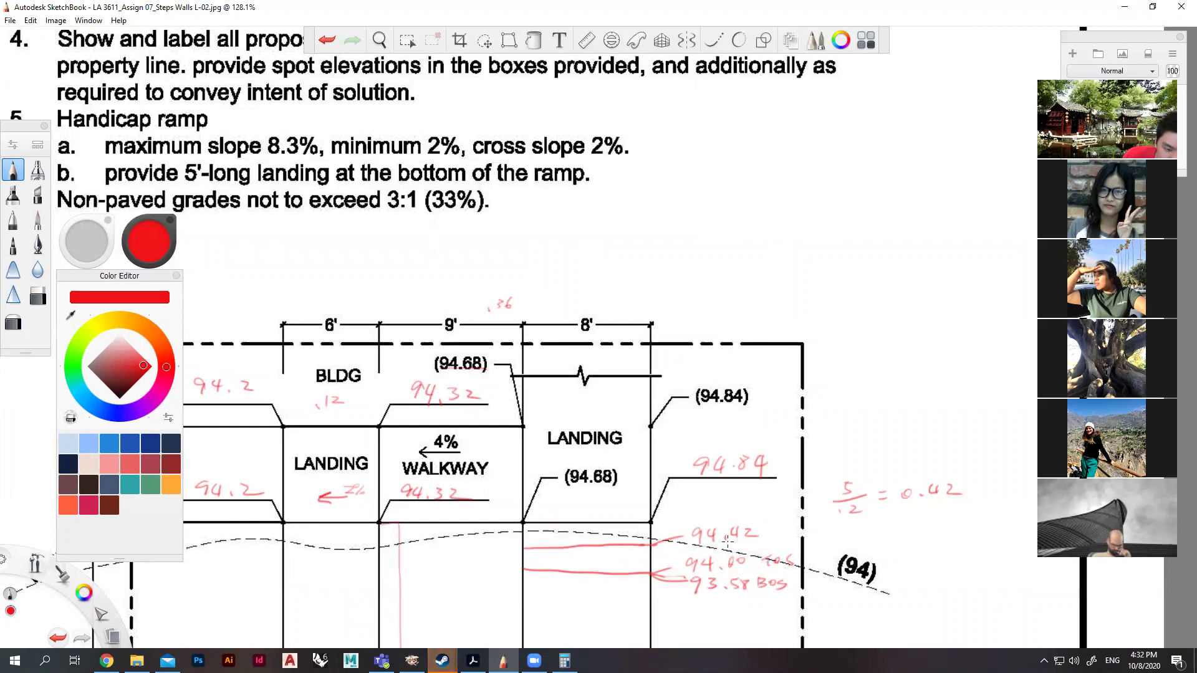
{"action": "scroll", "coordinate": [502, 272], "scroll_direction": "down", "scroll_amount": 3}
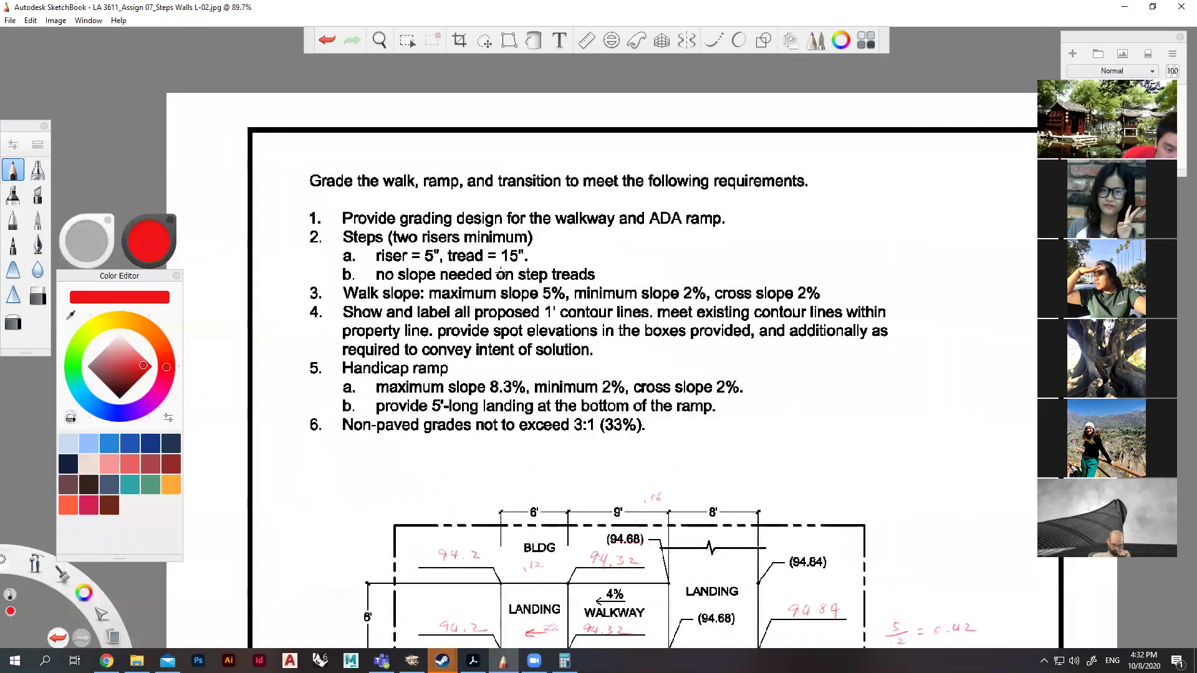
{"action": "scroll", "coordinate": [502, 272], "scroll_direction": "down", "scroll_amount": 3}
{"action": "scroll", "coordinate": [766, 625], "scroll_direction": "up", "scroll_amount": 3}
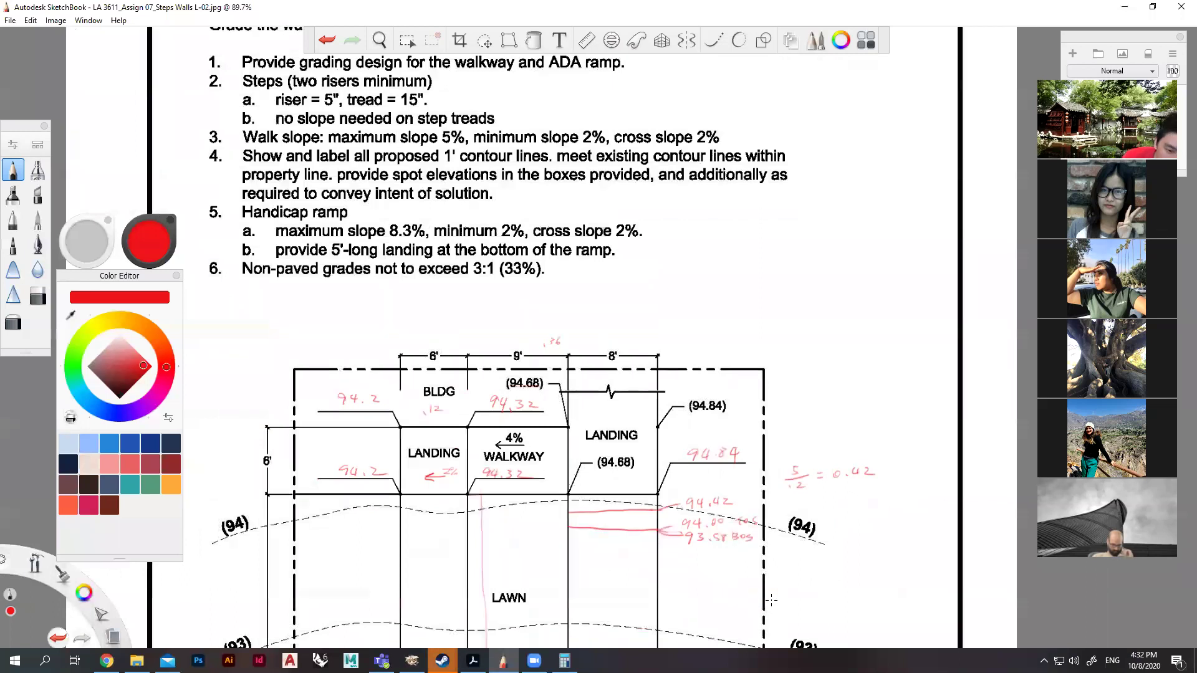
Bracket the steps' run along the walkway's left edge and mark its length 30" = 2.5'.
{"action": "scroll", "coordinate": [771, 600], "scroll_direction": "up", "scroll_amount": 5}
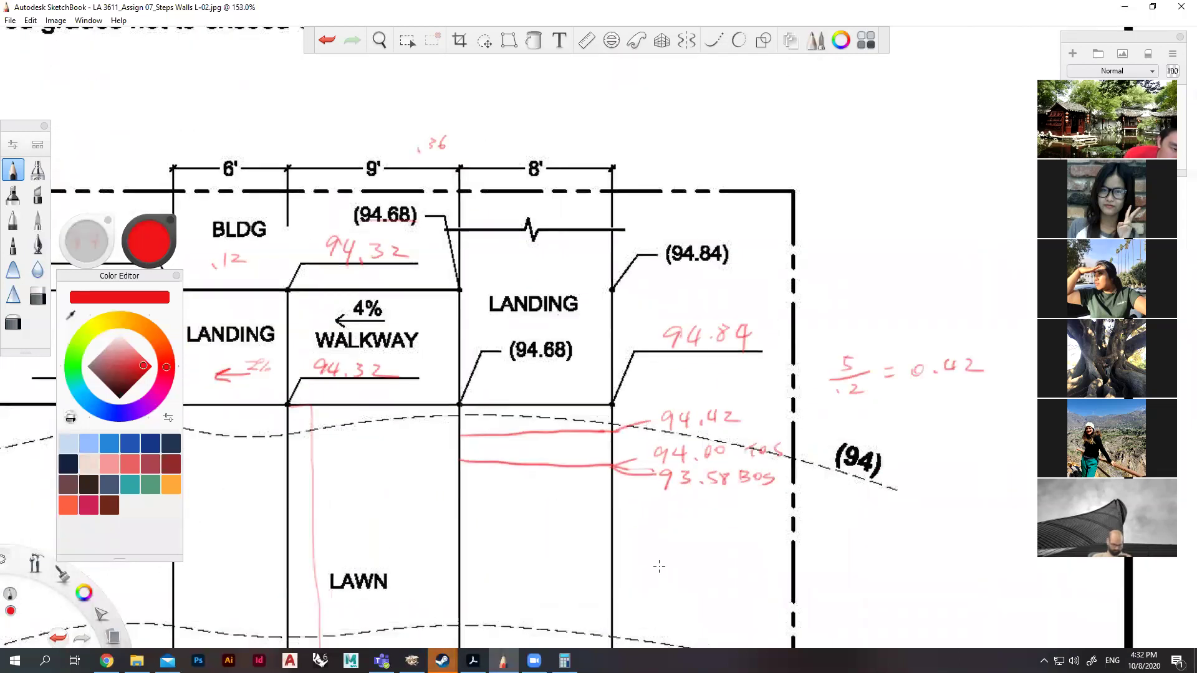
{"action": "left_click_drag", "start_coordinate": [460, 404], "coordinate": [459, 462]}
{"action": "mouse_move", "coordinate": [395, 430]}
{"action": "left_mouse_down"}
{"action": "mouse_move", "coordinate": [397, 453]}
{"action": "mouse_move", "coordinate": [414, 439]}
{"action": "left_mouse_up"}
{"action": "left_click_drag", "start_coordinate": [426, 427], "coordinate": [425, 436]}
{"action": "left_click_drag", "start_coordinate": [431, 426], "coordinate": [431, 436]}
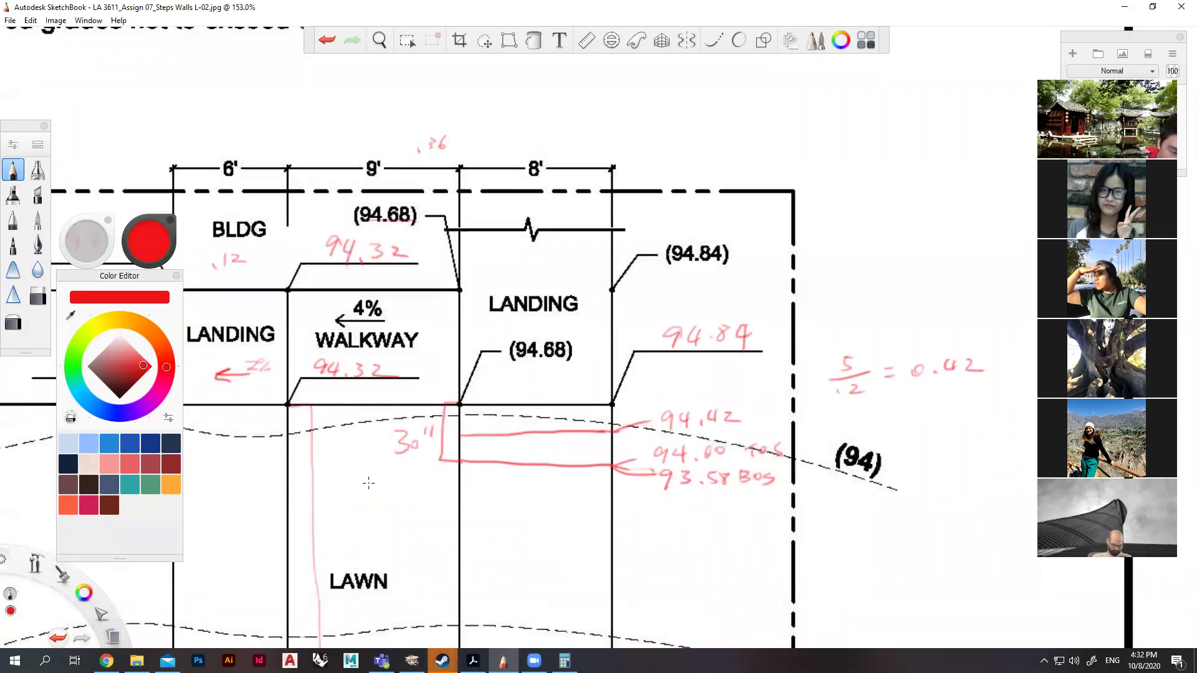
{"action": "left_click_drag", "start_coordinate": [386, 476], "coordinate": [423, 465]}
{"action": "left_click", "coordinate": [405, 480]}
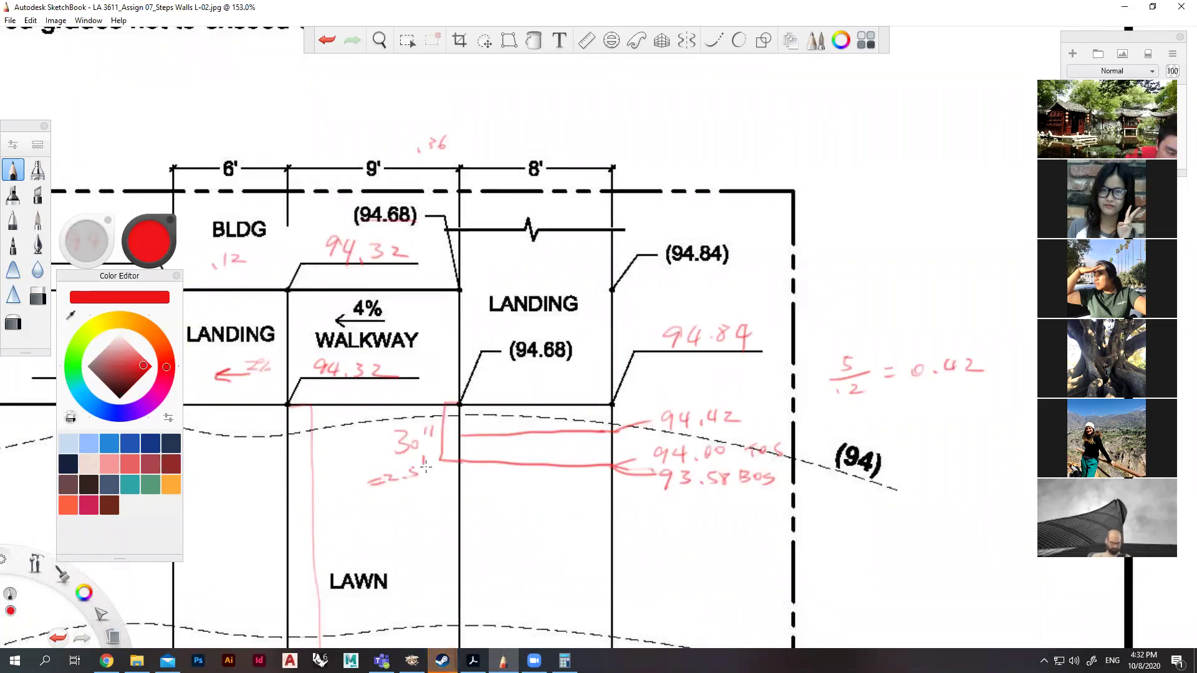
Examine the walkway between the steps and the existing walk and write its elevation drop, 1.24, in the right-hand lawn.
{"action": "scroll", "coordinate": [403, 430], "scroll_direction": "down", "scroll_amount": 5}
{"action": "scroll", "coordinate": [405, 566], "scroll_direction": "up", "scroll_amount": 3}
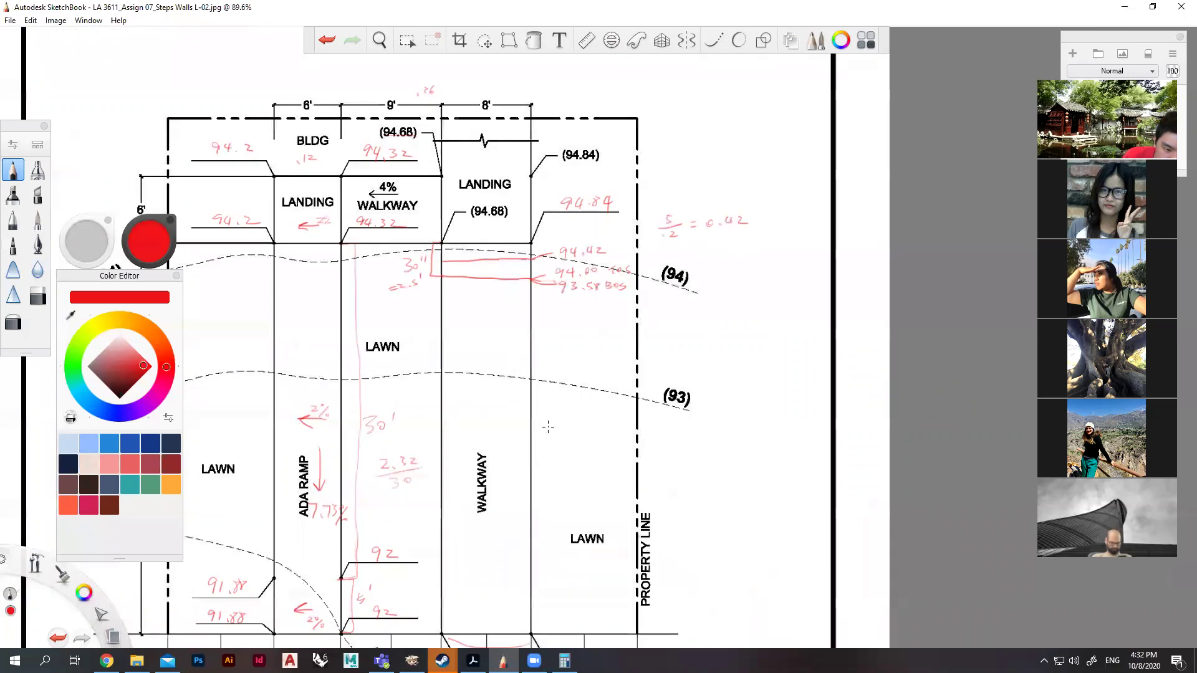
{"action": "scroll", "coordinate": [537, 534], "scroll_direction": "down", "scroll_amount": 4}
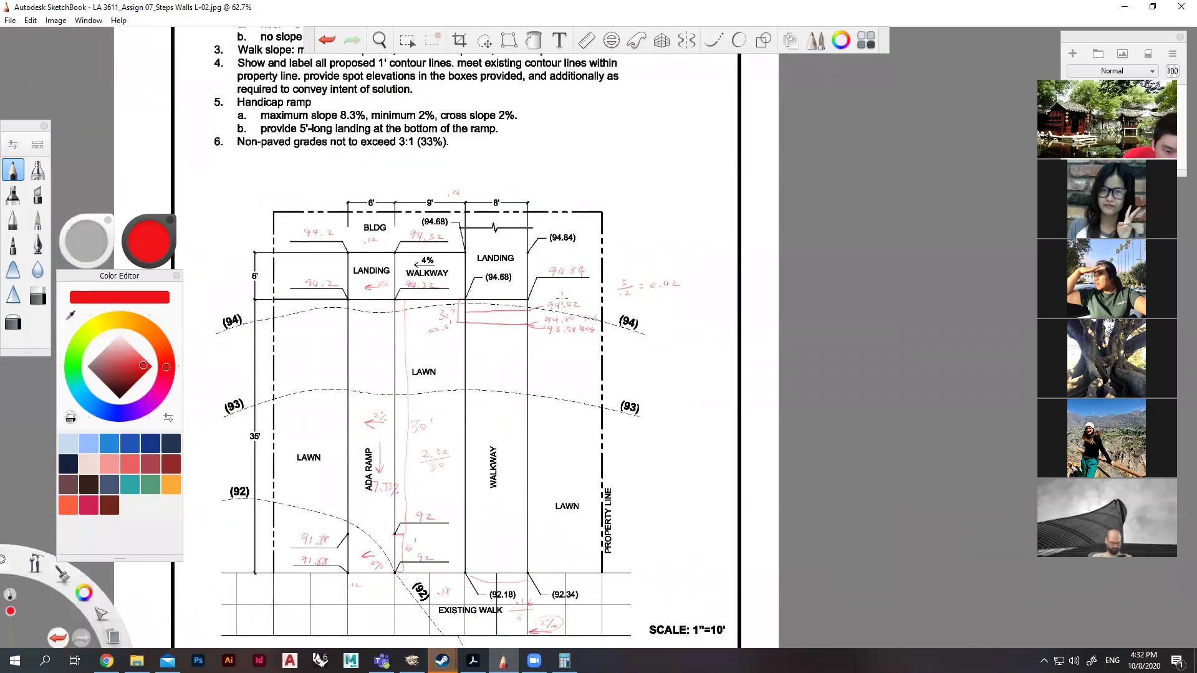
{"action": "scroll", "coordinate": [533, 409], "scroll_direction": "up", "scroll_amount": 4}
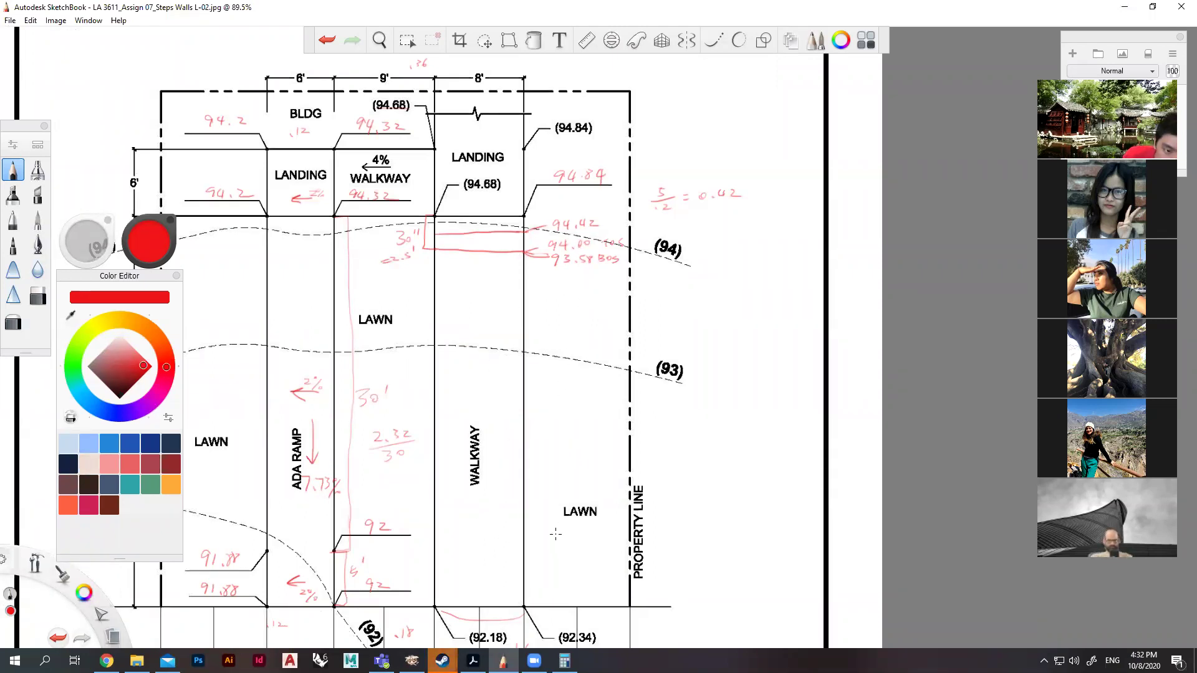
{"action": "scroll", "coordinate": [556, 536], "scroll_direction": "down", "scroll_amount": 2}
{"action": "scroll", "coordinate": [565, 561], "scroll_direction": "up", "scroll_amount": 2}
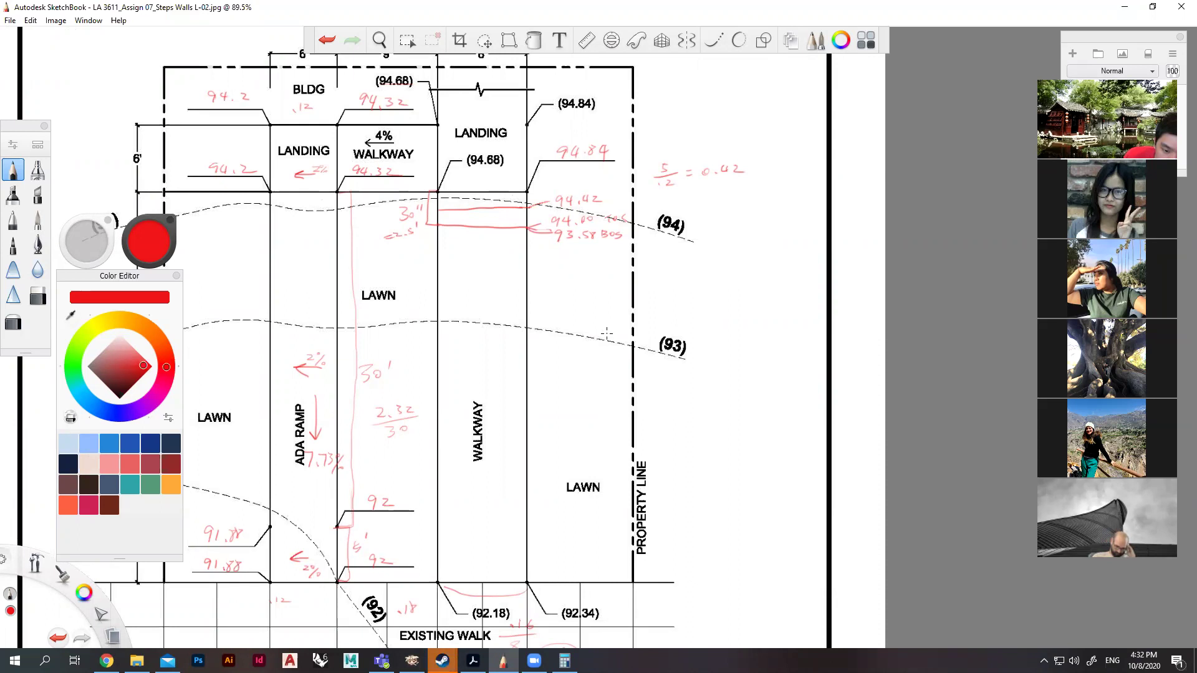
{"action": "left_click_drag", "start_coordinate": [569, 269], "coordinate": [568, 287]}
{"action": "left_click", "coordinate": [578, 282]}
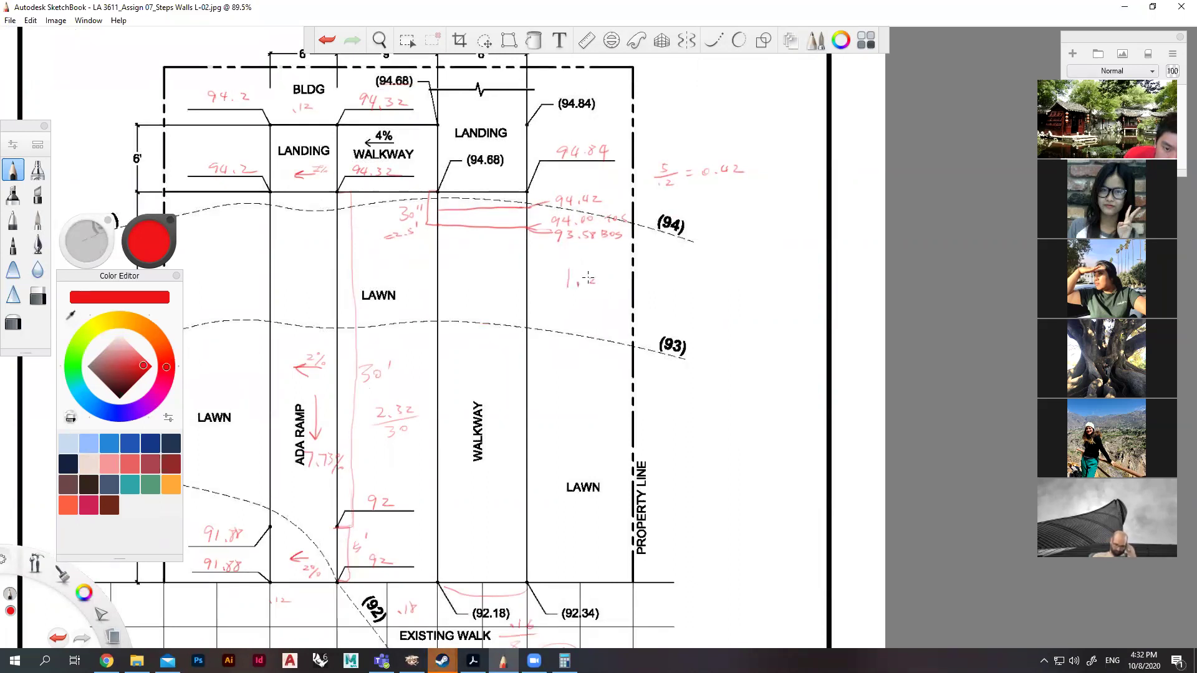
{"action": "left_click_drag", "start_coordinate": [609, 282], "coordinate": [610, 293]}
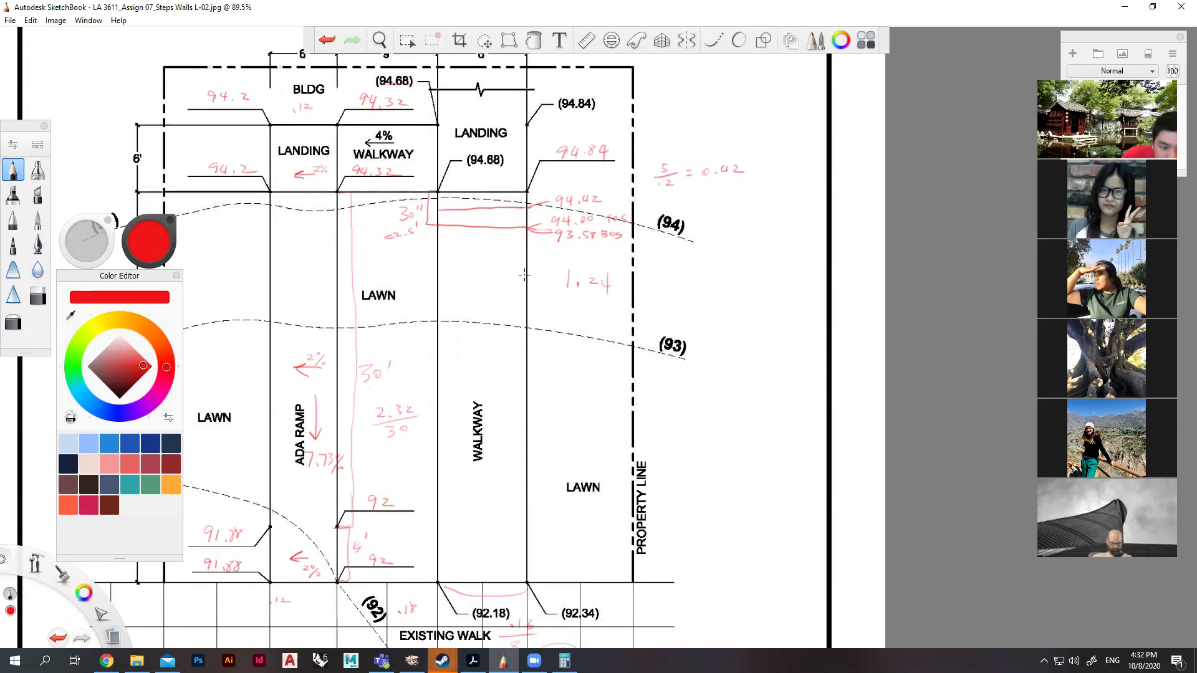
Complete the walkway slope equation as S = 1.24 over 32.5.
{"action": "scroll", "coordinate": [524, 274], "scroll_direction": "down", "scroll_amount": 3}
{"action": "scroll", "coordinate": [576, 217], "scroll_direction": "up", "scroll_amount": 3}
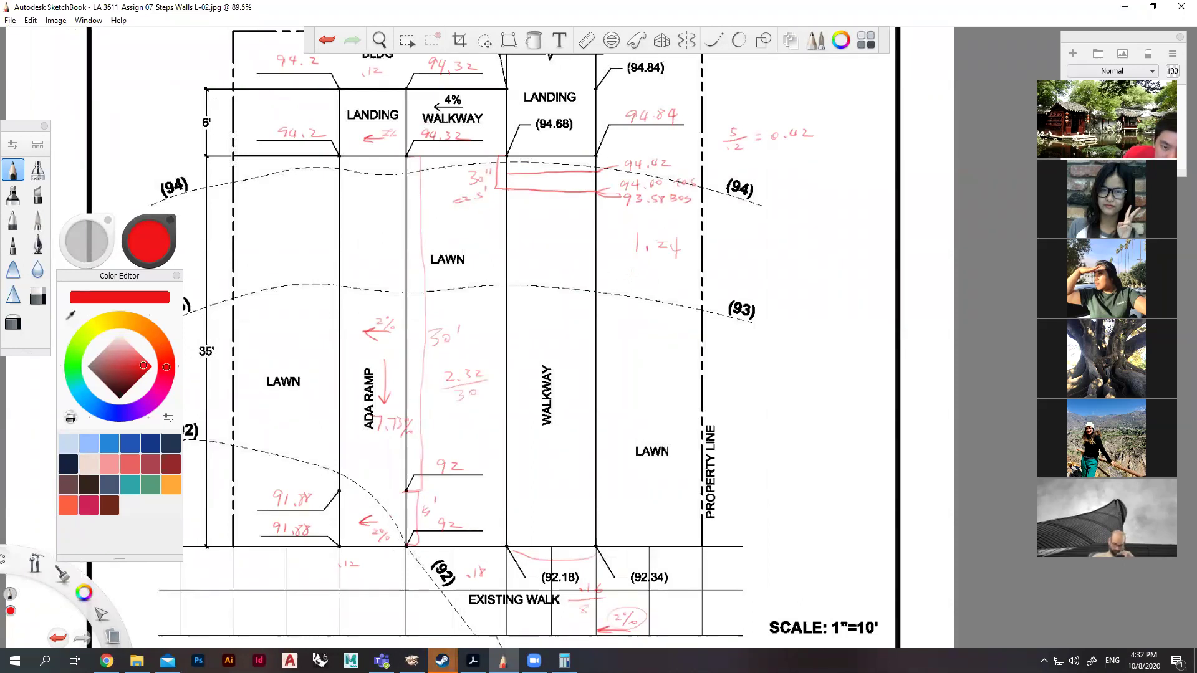
{"action": "mouse_move", "coordinate": [627, 263]}
{"action": "left_mouse_down"}
{"action": "mouse_move", "coordinate": [663, 257]}
{"action": "mouse_move", "coordinate": [637, 271]}
{"action": "mouse_move", "coordinate": [672, 288]}
{"action": "left_mouse_up"}
{"action": "left_click", "coordinate": [664, 286]}
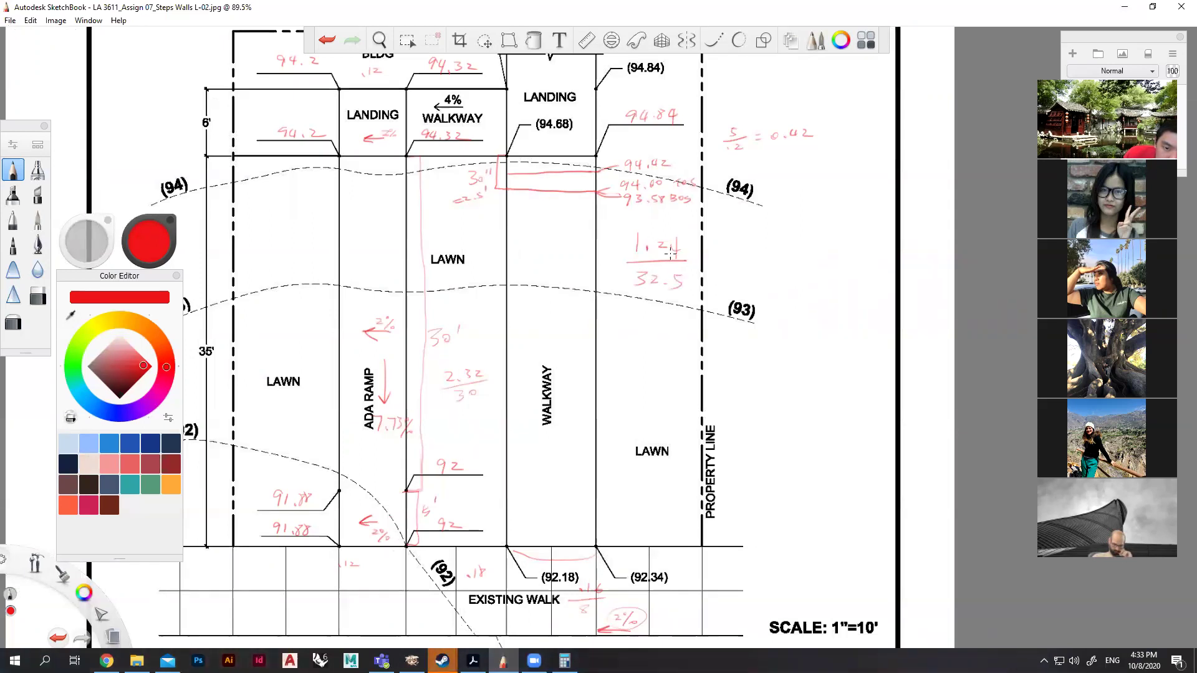
{"action": "left_click_drag", "start_coordinate": [611, 256], "coordinate": [598, 269]}
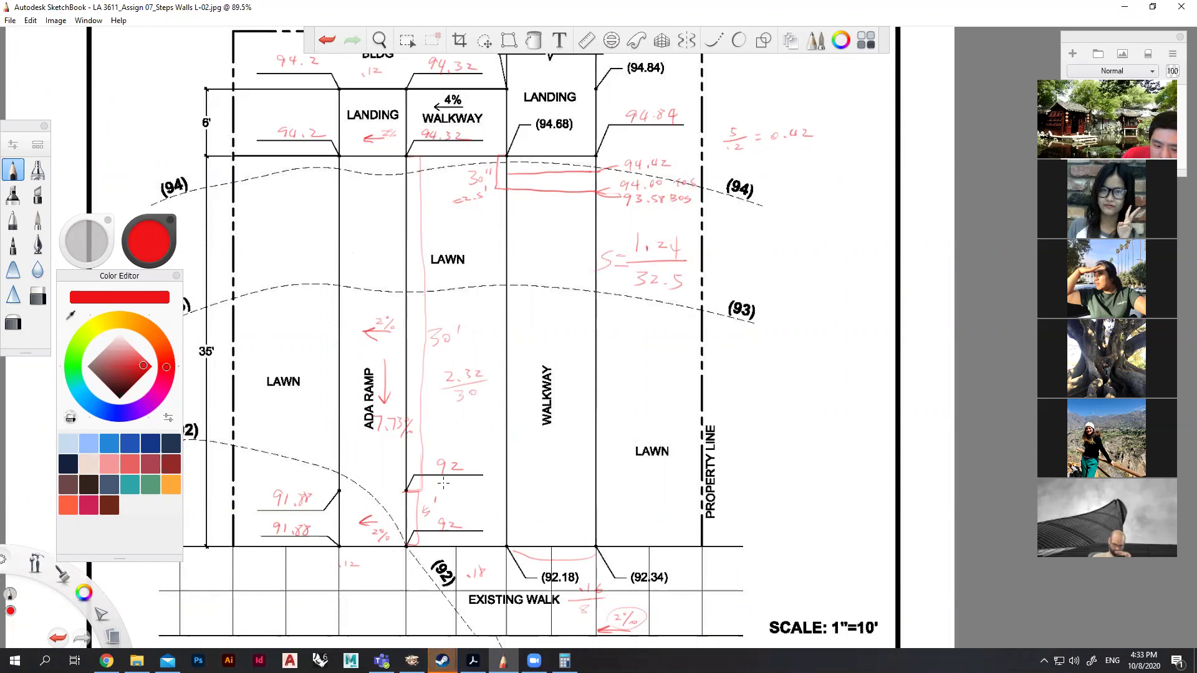
Calculate the walkway slope in Calculator by dividing 1.24 by 32.5, and return to the grading sheet.
{"action": "left_click", "coordinate": [565, 661]}
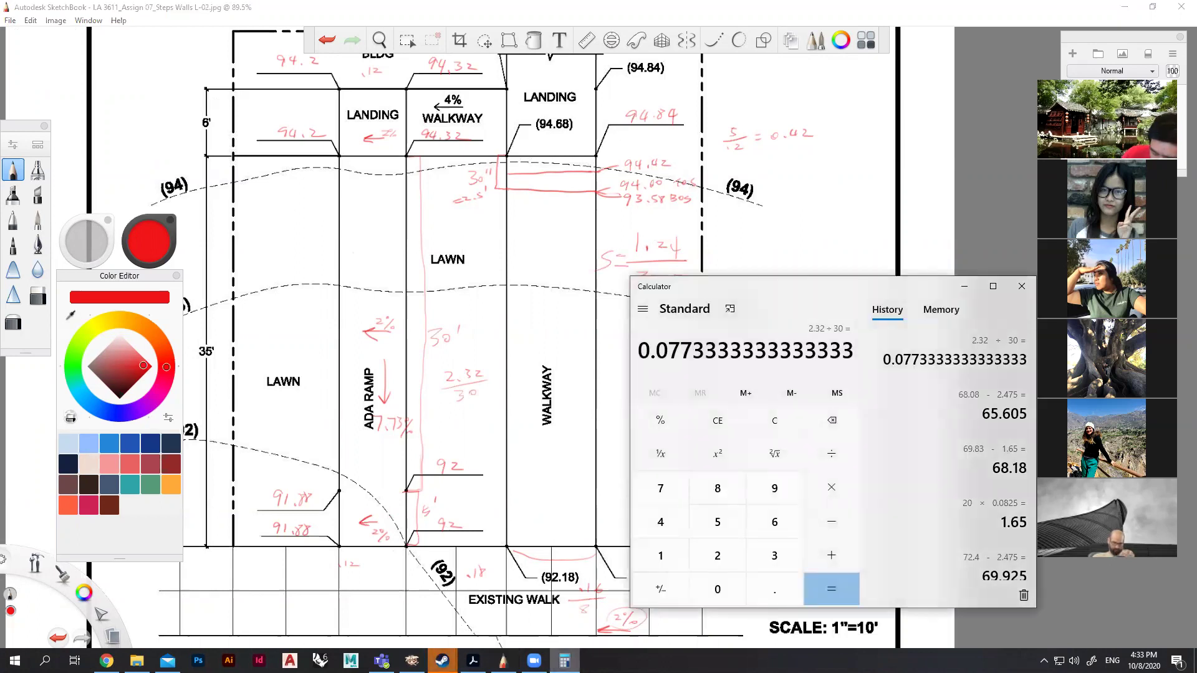
{"action": "type", "text": "1.24"}
{"action": "key", "text": "slash"}
{"action": "type", "text": "32.5"}
{"action": "key", "text": "Return"}
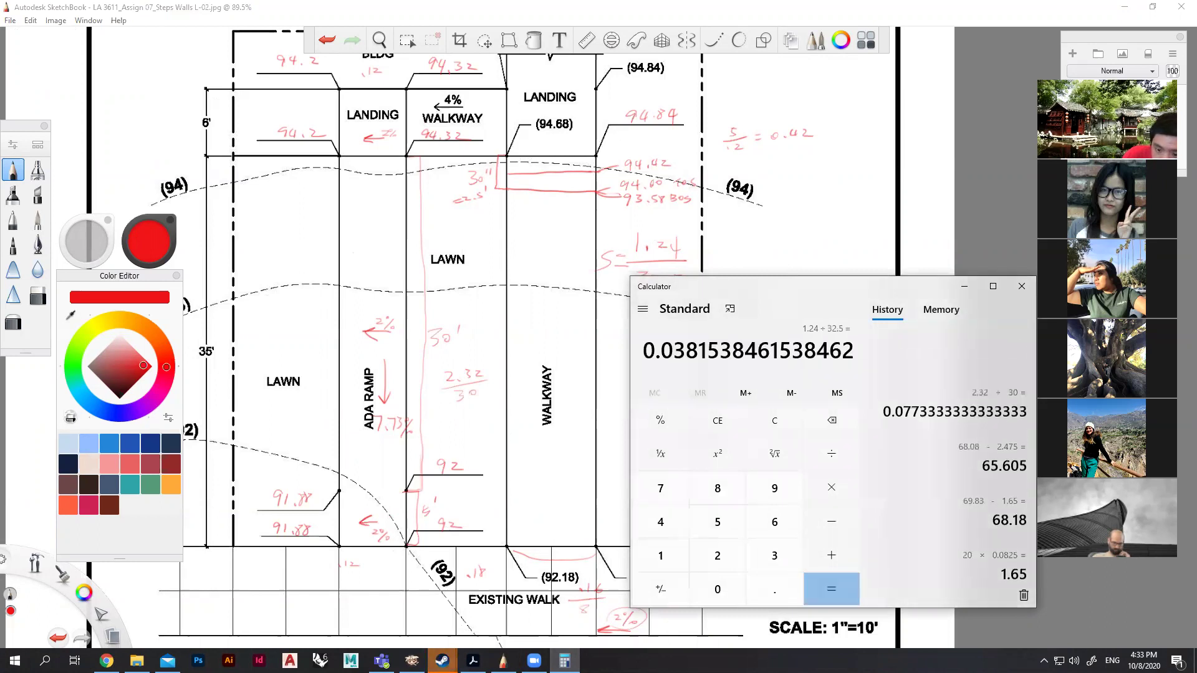
{"action": "left_click", "coordinate": [1020, 11]}
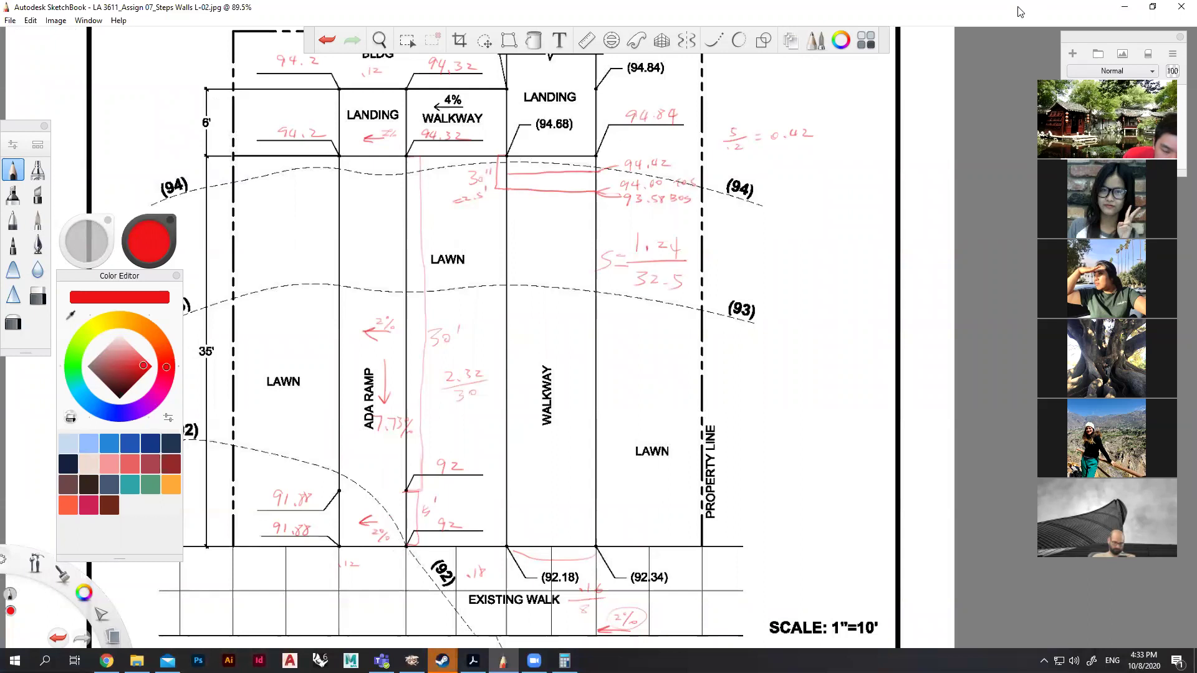
Draw a downhill slope arrow on the walkway above its name and label it 3.82%.
{"action": "mouse_move", "coordinate": [568, 336]}
{"action": "left_mouse_down"}
{"action": "mouse_move", "coordinate": [565, 369]}
{"action": "mouse_move", "coordinate": [518, 357]}
{"action": "mouse_move", "coordinate": [540, 338]}
{"action": "left_mouse_up"}
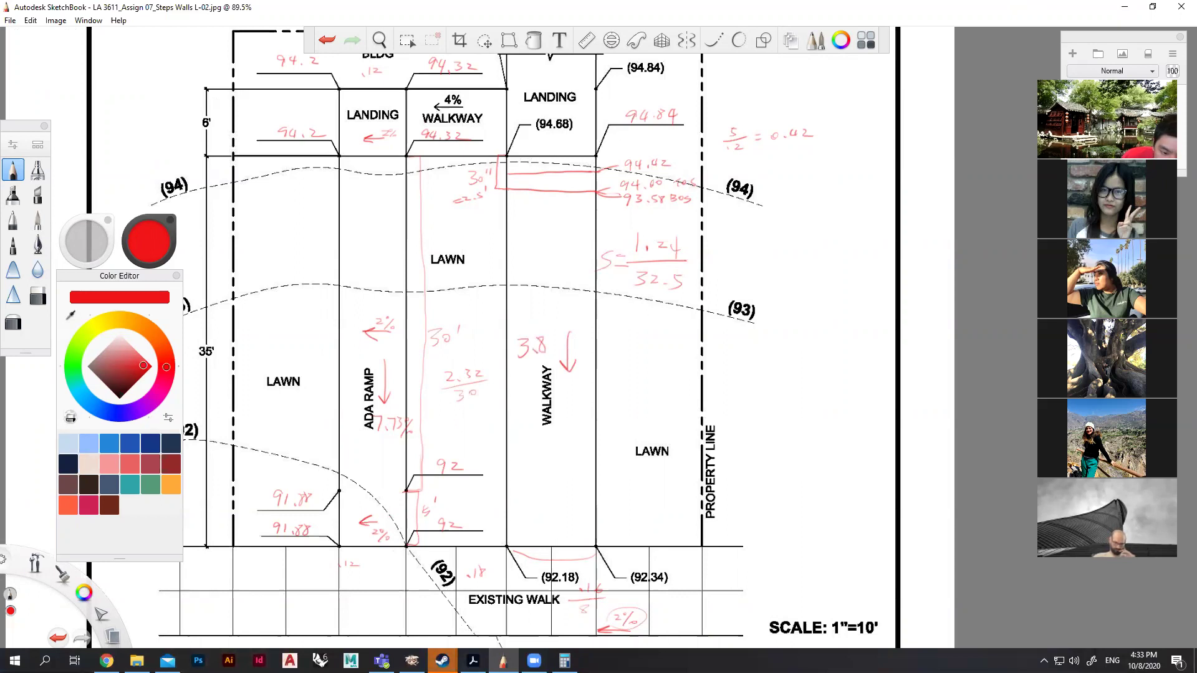
{"action": "left_click", "coordinate": [564, 660]}
{"action": "left_click", "coordinate": [953, 16]}
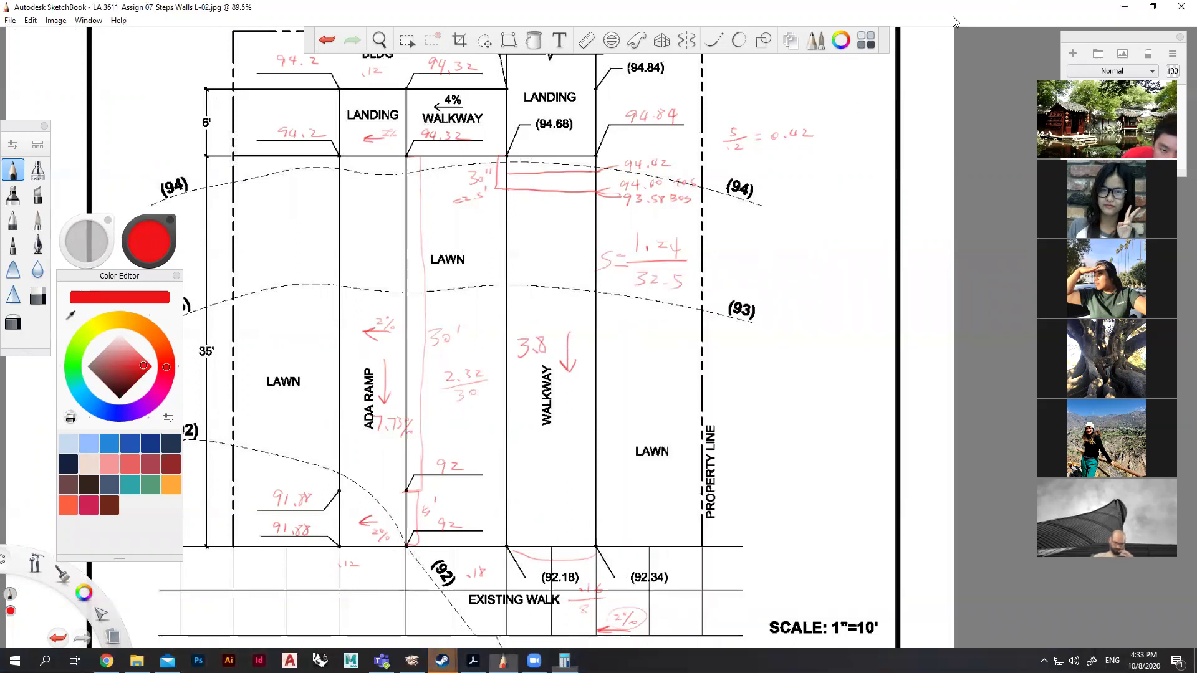
{"action": "left_click_drag", "start_coordinate": [544, 341], "coordinate": [555, 354]}
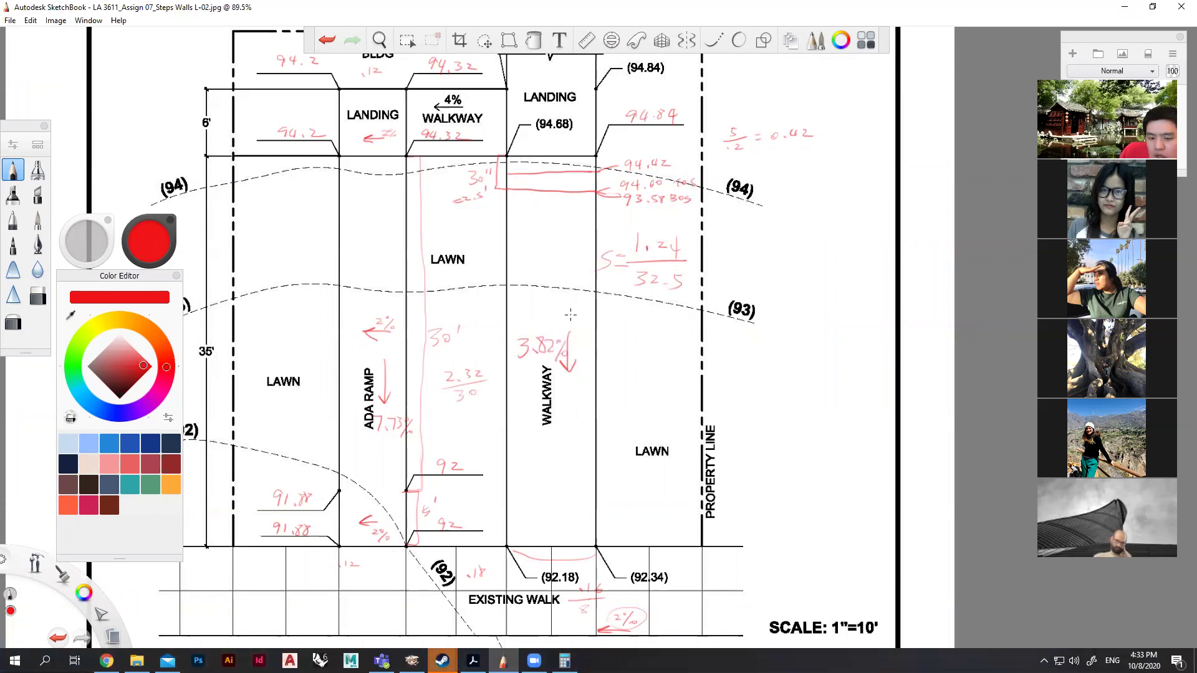
Examine the grading requirements alongside the annotated ramp, steps and walkway on the plan.
{"action": "scroll", "coordinate": [568, 346], "scroll_direction": "down", "scroll_amount": 3}
{"action": "scroll", "coordinate": [572, 359], "scroll_direction": "up", "scroll_amount": 3}
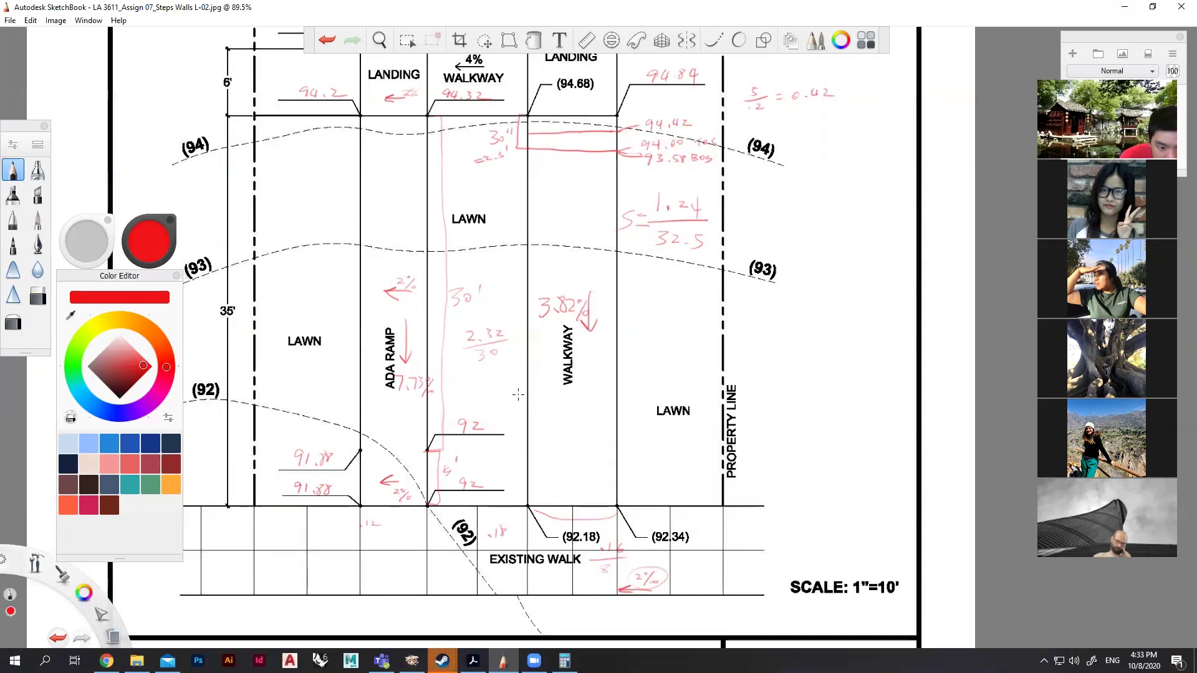
{"action": "scroll", "coordinate": [529, 347], "scroll_direction": "down", "scroll_amount": 3}
{"action": "scroll", "coordinate": [529, 348], "scroll_direction": "up", "scroll_amount": 2}
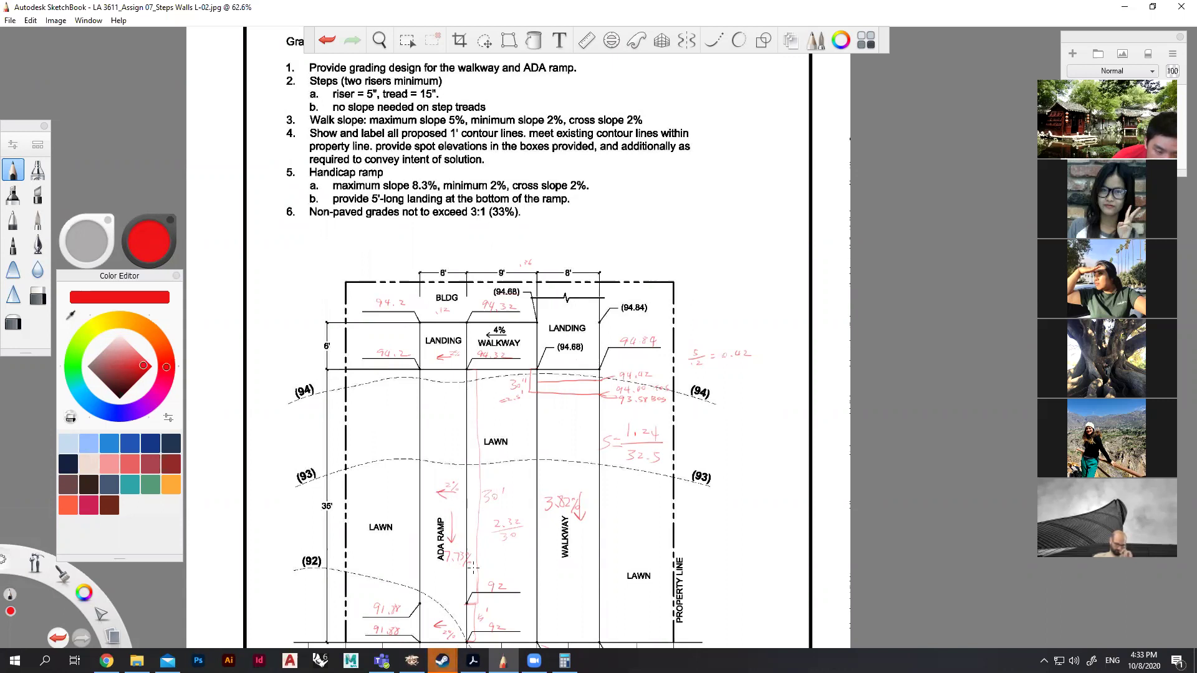
{"action": "scroll", "coordinate": [391, 406], "scroll_direction": "down", "scroll_amount": 2}
{"action": "scroll", "coordinate": [391, 406], "scroll_direction": "down", "scroll_amount": 1}
{"action": "scroll", "coordinate": [475, 497], "scroll_direction": "up", "scroll_amount": 3}
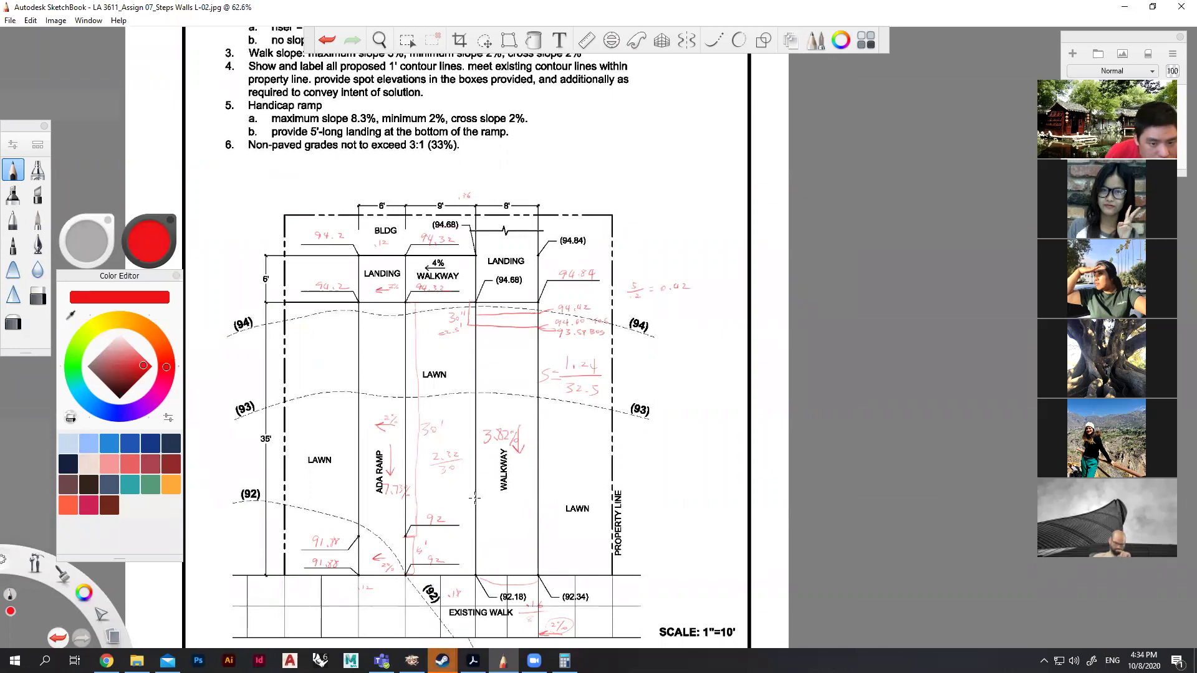
{"action": "scroll", "coordinate": [385, 400], "scroll_direction": "down", "scroll_amount": 1}
{"action": "scroll", "coordinate": [383, 399], "scroll_direction": "up", "scroll_amount": 2}
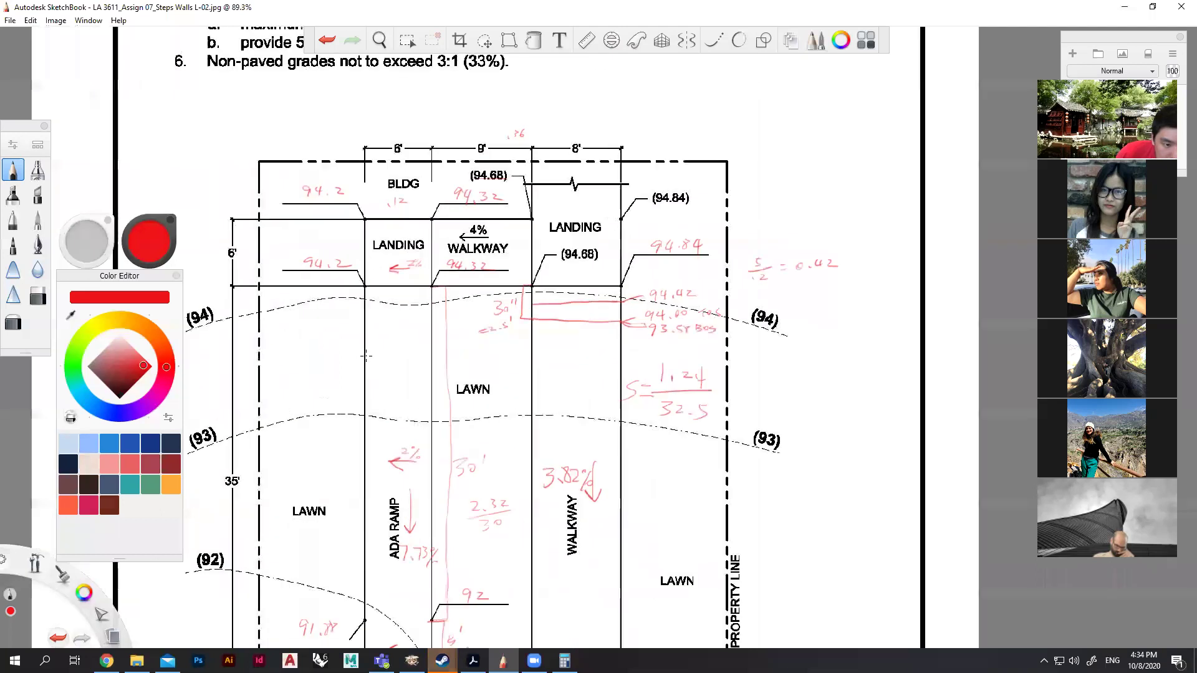
{"action": "scroll", "coordinate": [391, 366], "scroll_direction": "up", "scroll_amount": 1}
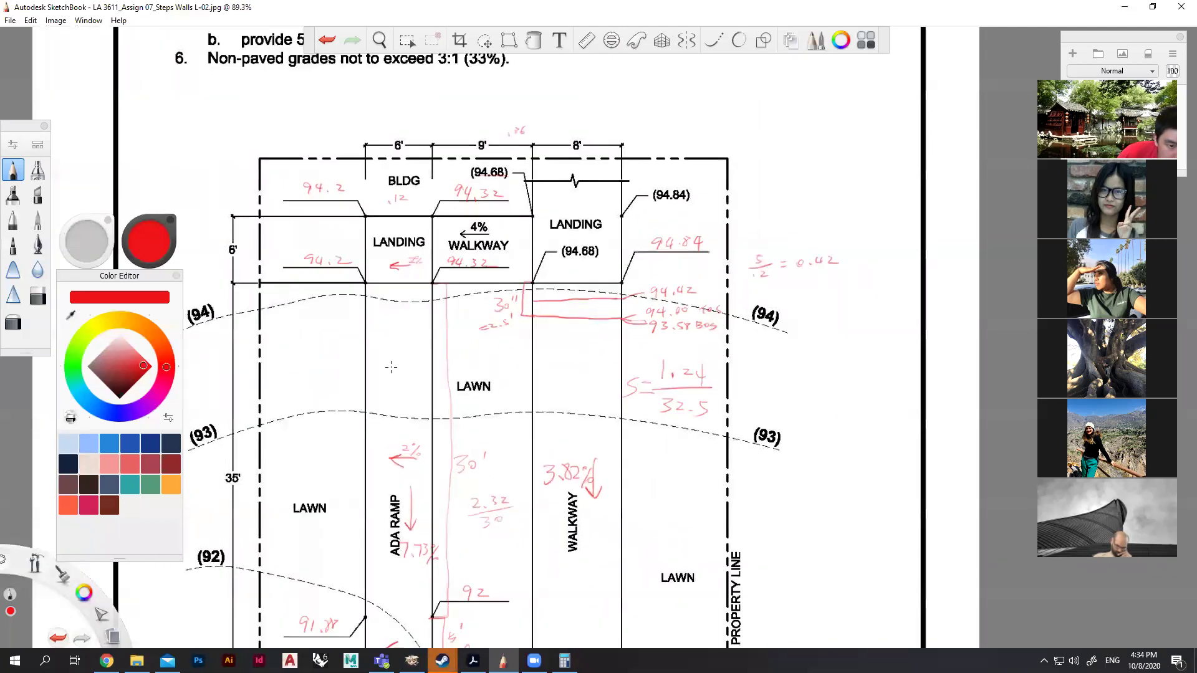
{"action": "scroll", "coordinate": [391, 367], "scroll_direction": "down", "scroll_amount": 3}
{"action": "scroll", "coordinate": [411, 418], "scroll_direction": "up", "scroll_amount": 4}
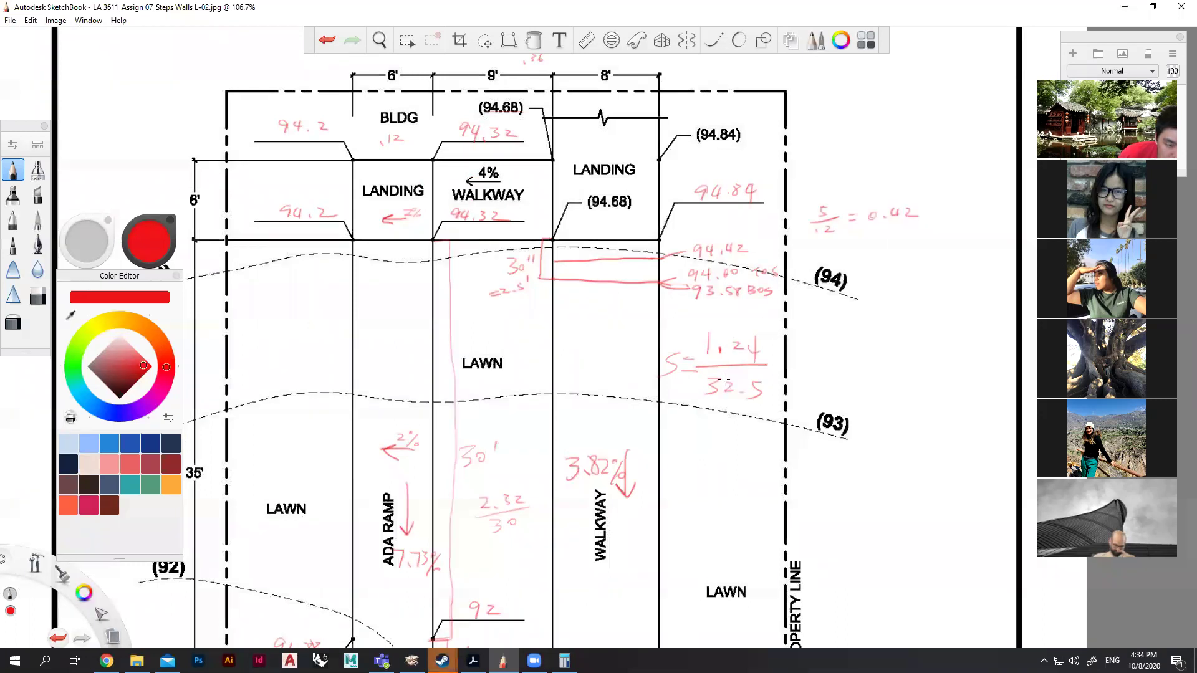
{"action": "scroll", "coordinate": [770, 314], "scroll_direction": "down", "scroll_amount": 2}
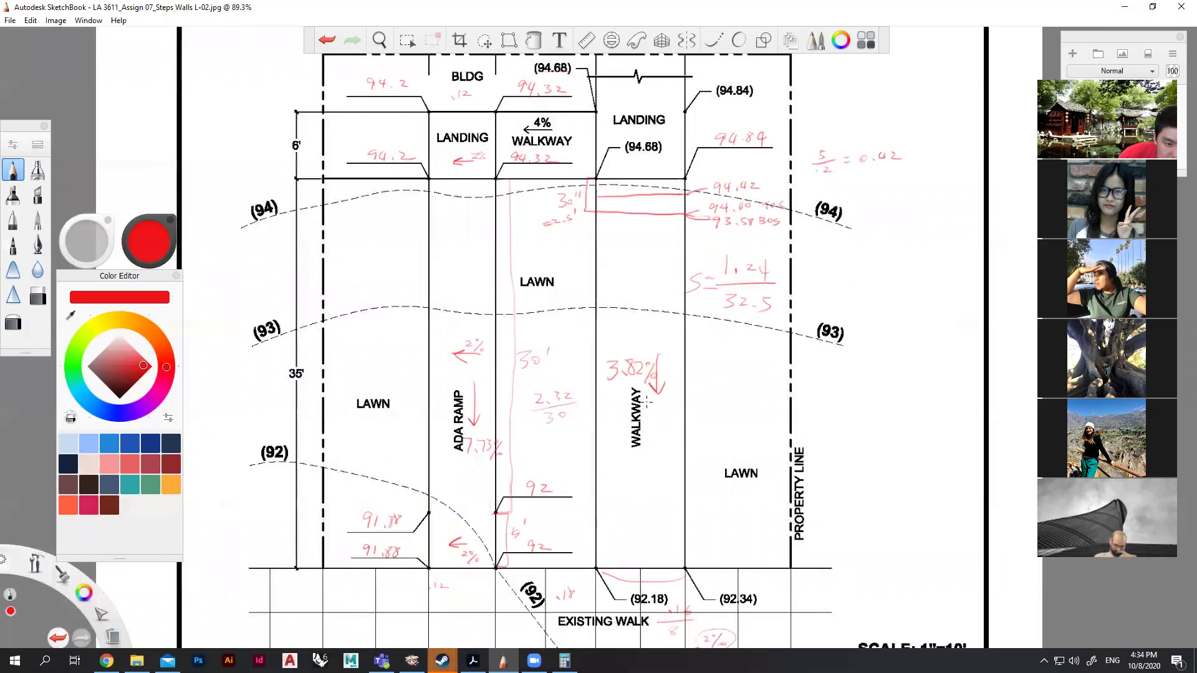
{"action": "scroll", "coordinate": [642, 301], "scroll_direction": "up", "scroll_amount": 2}
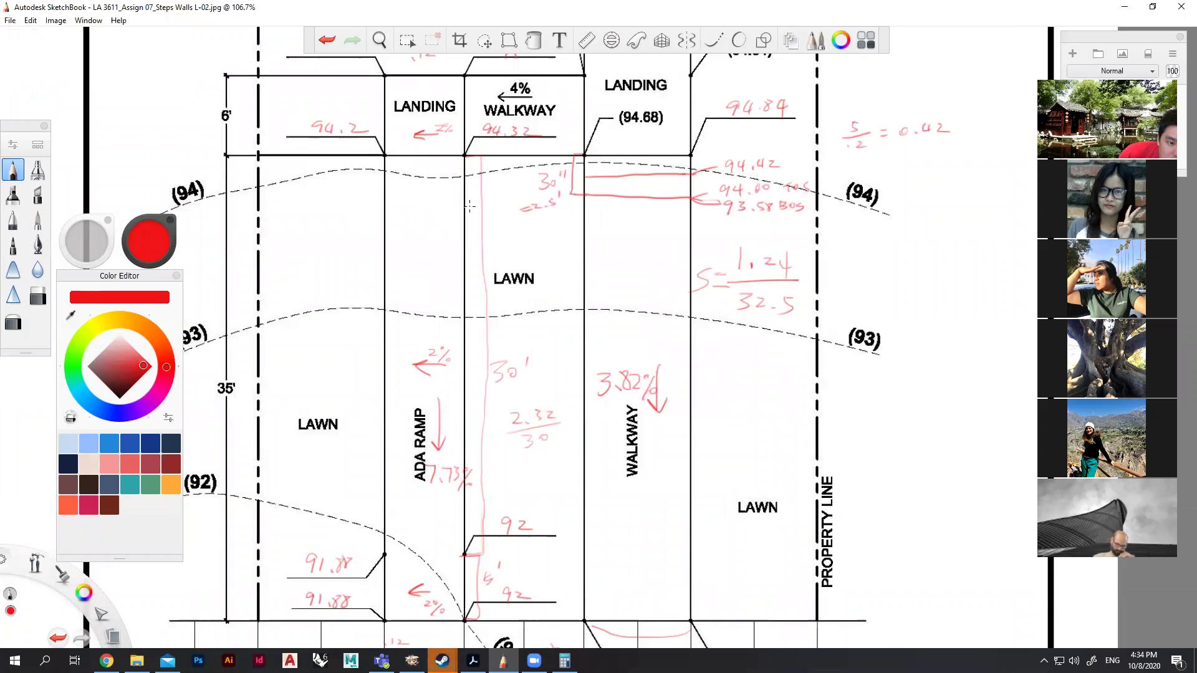
Mark the points where the proposed 94 and 93 contours cross both edges of the ADA ramp.
{"action": "left_click", "coordinate": [383, 193]}
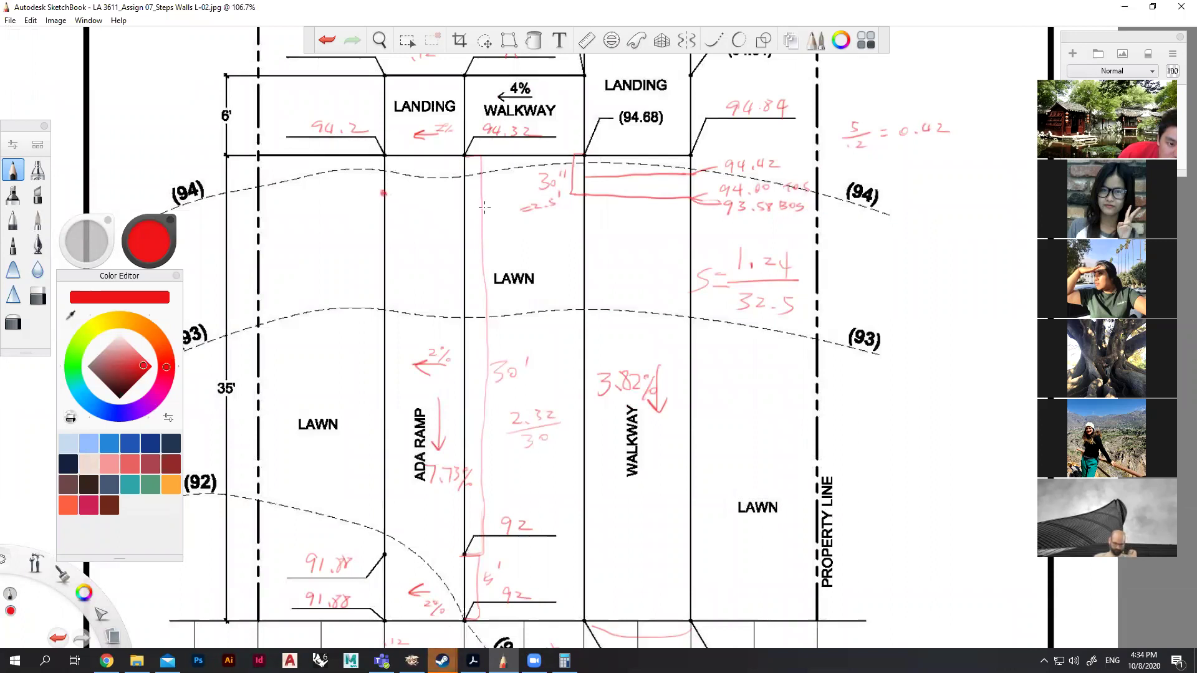
{"action": "left_click", "coordinate": [464, 215]}
{"action": "left_click_drag", "start_coordinate": [422, 216], "coordinate": [391, 252]}
{"action": "key", "text": "ctrl+z"}
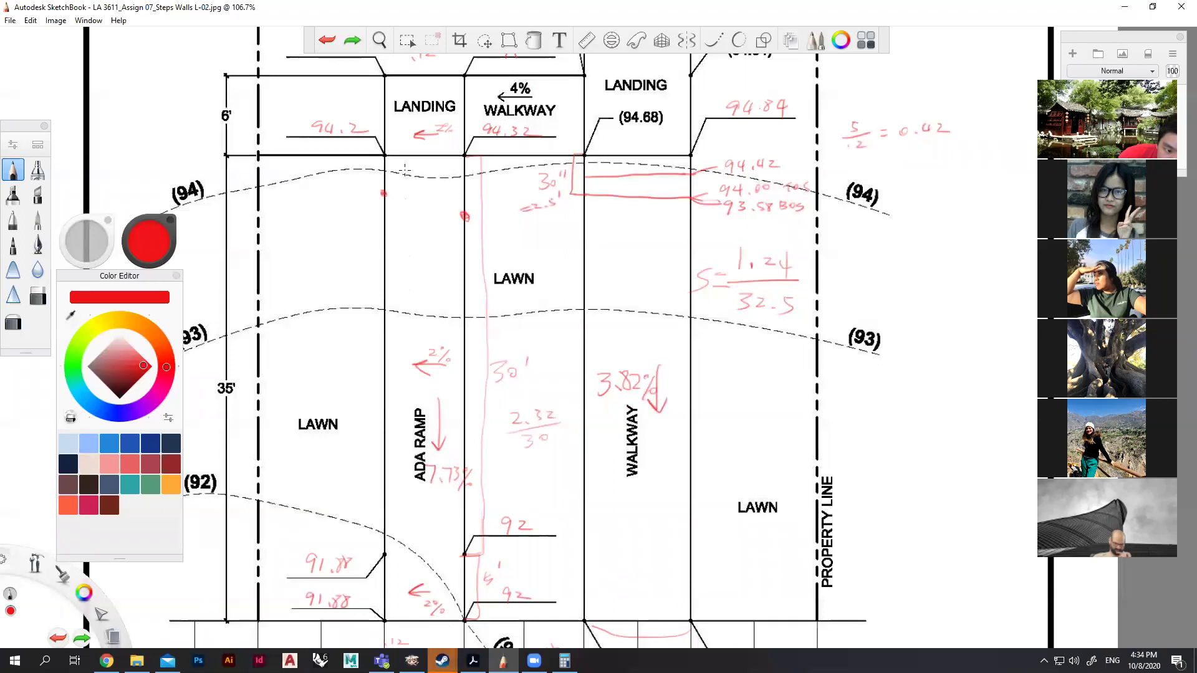
{"action": "left_click", "coordinate": [383, 338]}
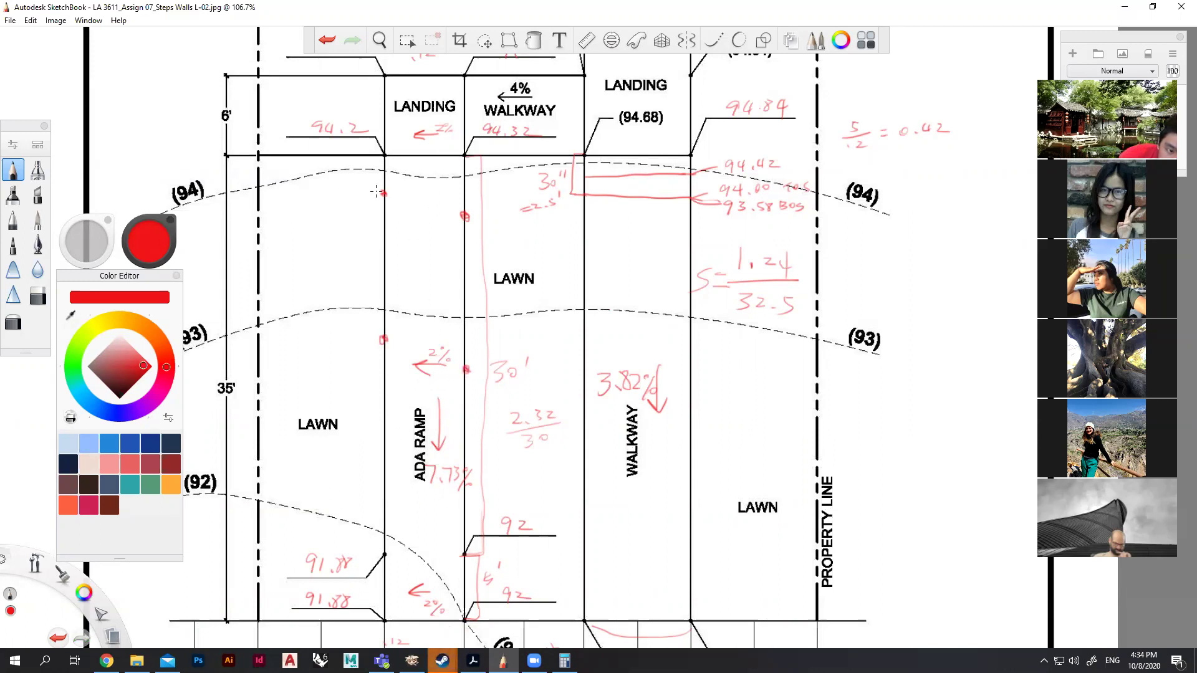
Label the upper two contour points on the ramp's left edge 94 and 93, and mark another point just above the bottom landing.
{"action": "mouse_move", "coordinate": [337, 195]}
{"action": "left_mouse_down"}
{"action": "mouse_move", "coordinate": [335, 212]}
{"action": "mouse_move", "coordinate": [354, 199]}
{"action": "left_mouse_up"}
{"action": "left_click_drag", "start_coordinate": [347, 186], "coordinate": [345, 216]}
{"action": "left_click_drag", "start_coordinate": [368, 336], "coordinate": [332, 353]}
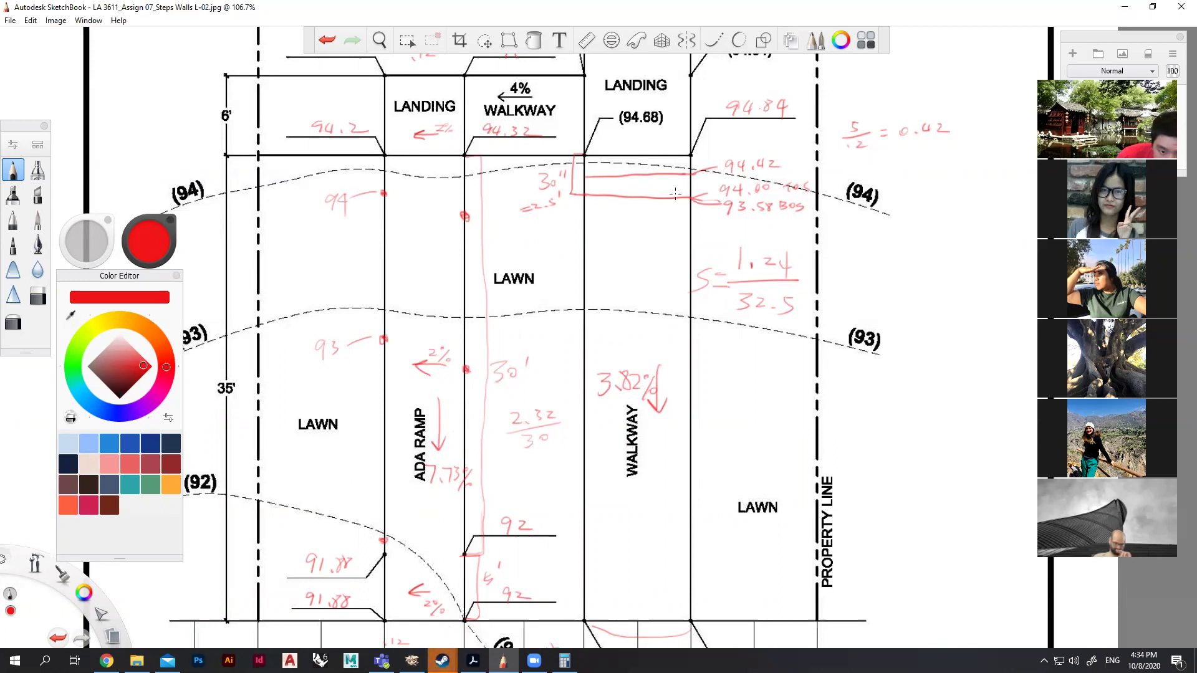
Add a 2% cross-slope arrow pointing left on the walkway below the steps, and a leader line at the steps' lower-left corner.
{"action": "scroll", "coordinate": [542, 258], "scroll_direction": "down", "scroll_amount": 3}
{"action": "scroll", "coordinate": [855, 258], "scroll_direction": "up", "scroll_amount": 2}
{"action": "scroll", "coordinate": [561, 256], "scroll_direction": "up", "scroll_amount": 1}
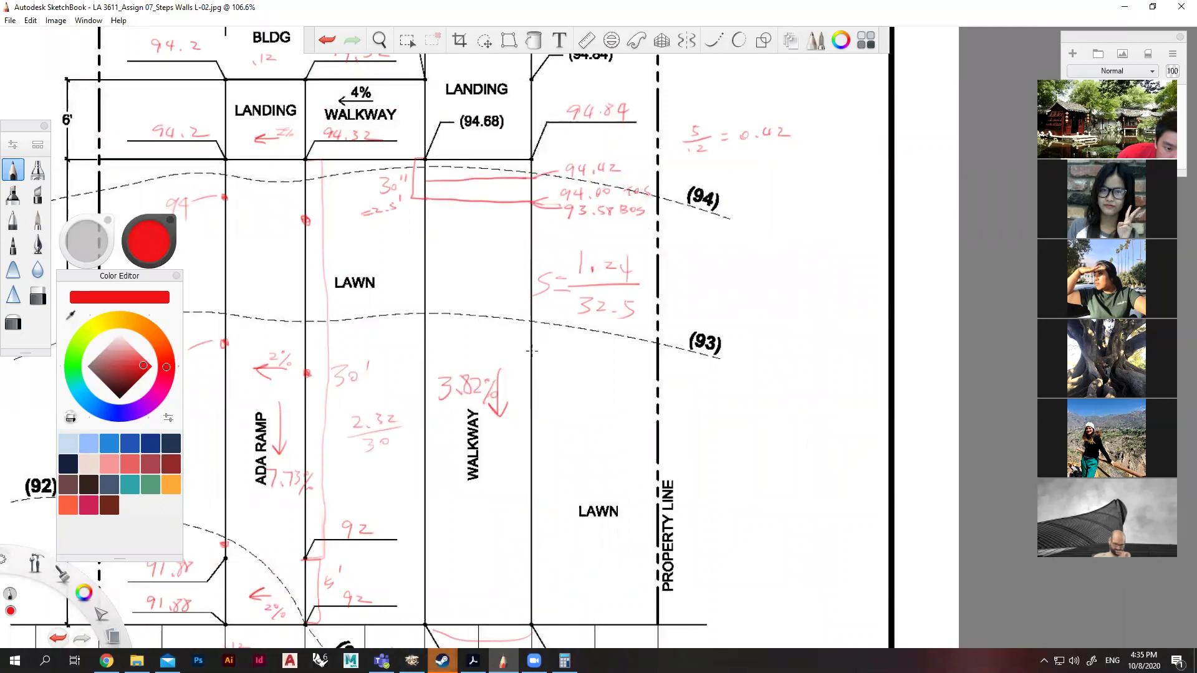
{"action": "mouse_move", "coordinate": [463, 284]}
{"action": "left_mouse_down"}
{"action": "mouse_move", "coordinate": [490, 285]}
{"action": "mouse_move", "coordinate": [487, 269]}
{"action": "mouse_move", "coordinate": [498, 269]}
{"action": "left_mouse_up"}
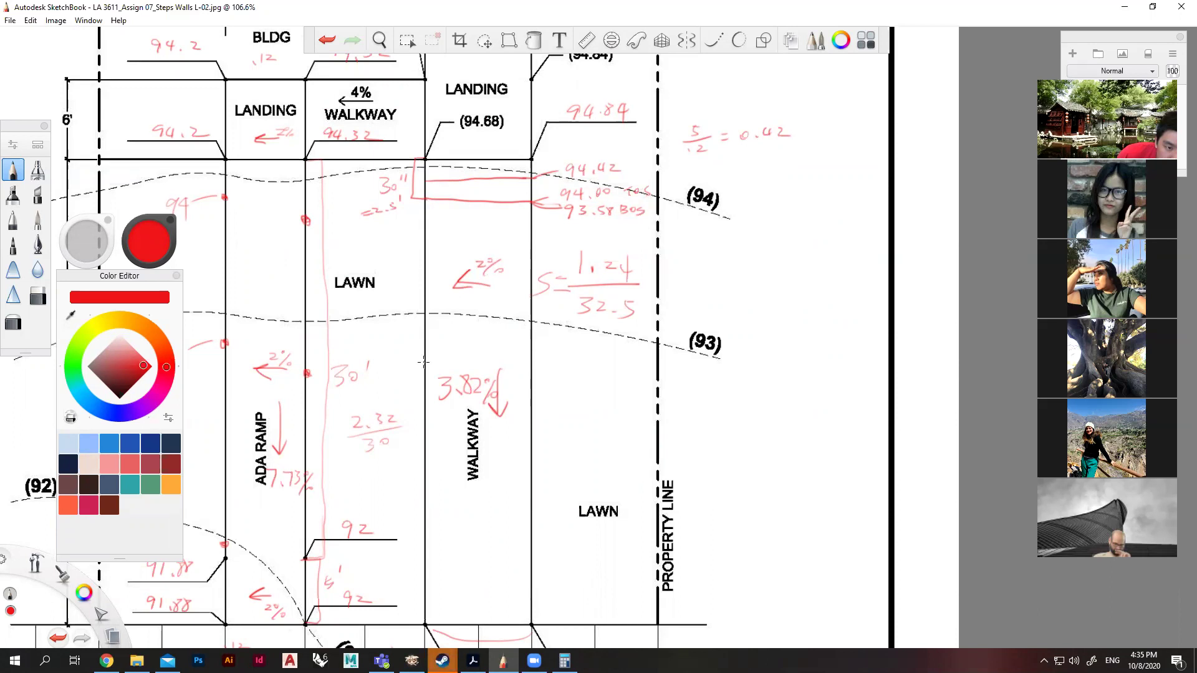
{"action": "left_click_drag", "start_coordinate": [423, 200], "coordinate": [402, 218]}
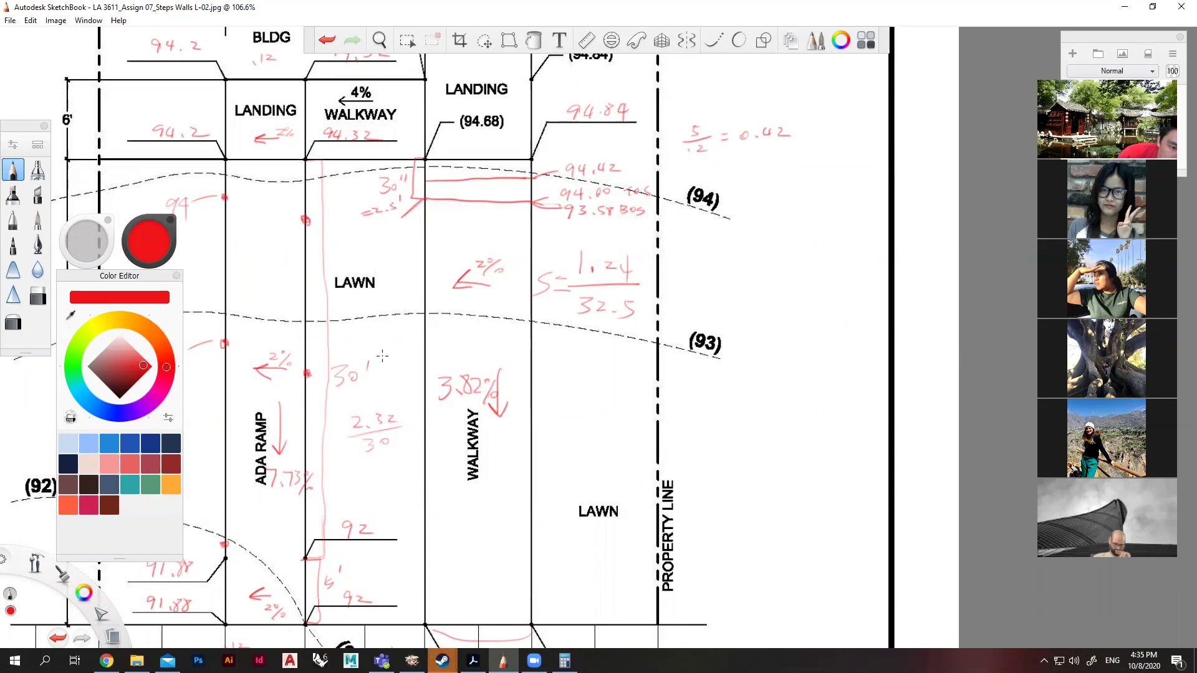
Mark the points where the proposed 93 contour crosses the right and left edges of the walkway.
{"action": "left_click", "coordinate": [532, 359]}
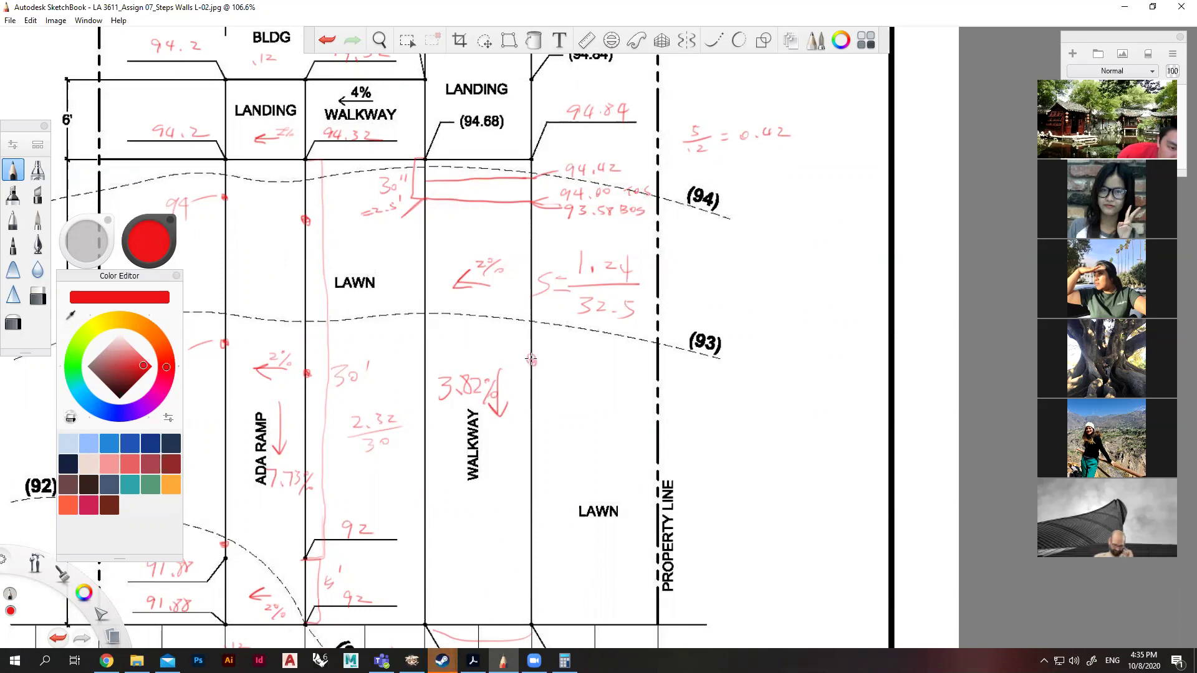
{"action": "left_click", "coordinate": [426, 338]}
{"action": "scroll", "coordinate": [624, 396], "scroll_direction": "down", "scroll_amount": 3}
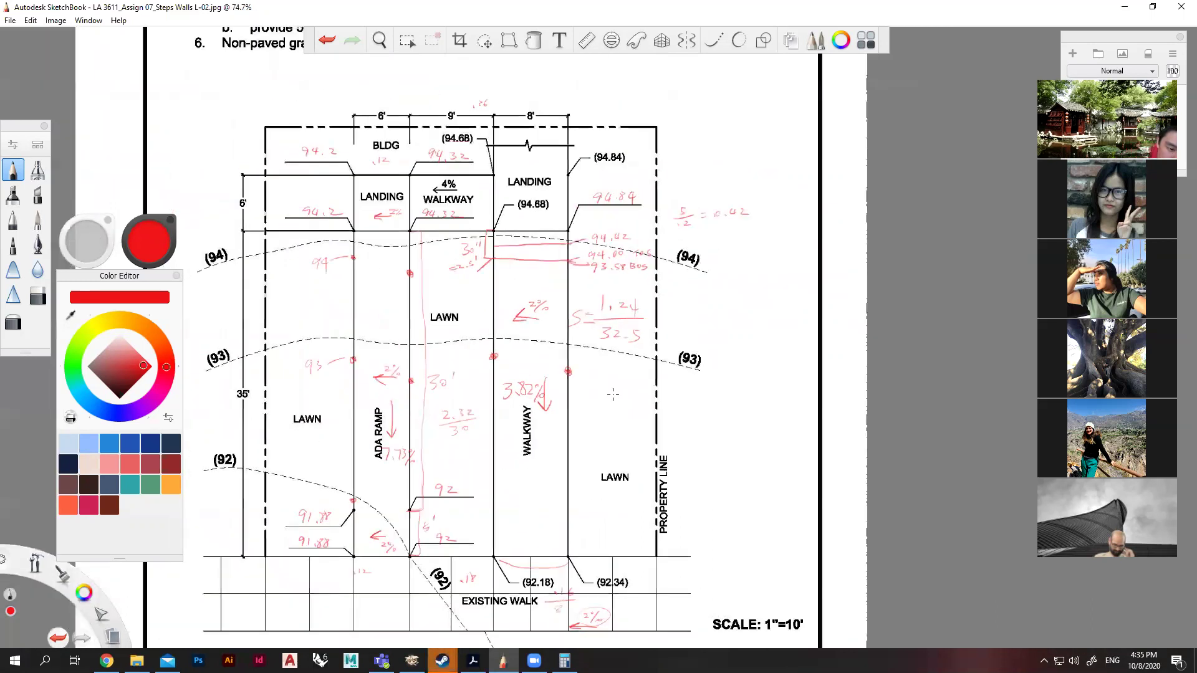
{"action": "scroll", "coordinate": [611, 393], "scroll_direction": "up", "scroll_amount": 4}
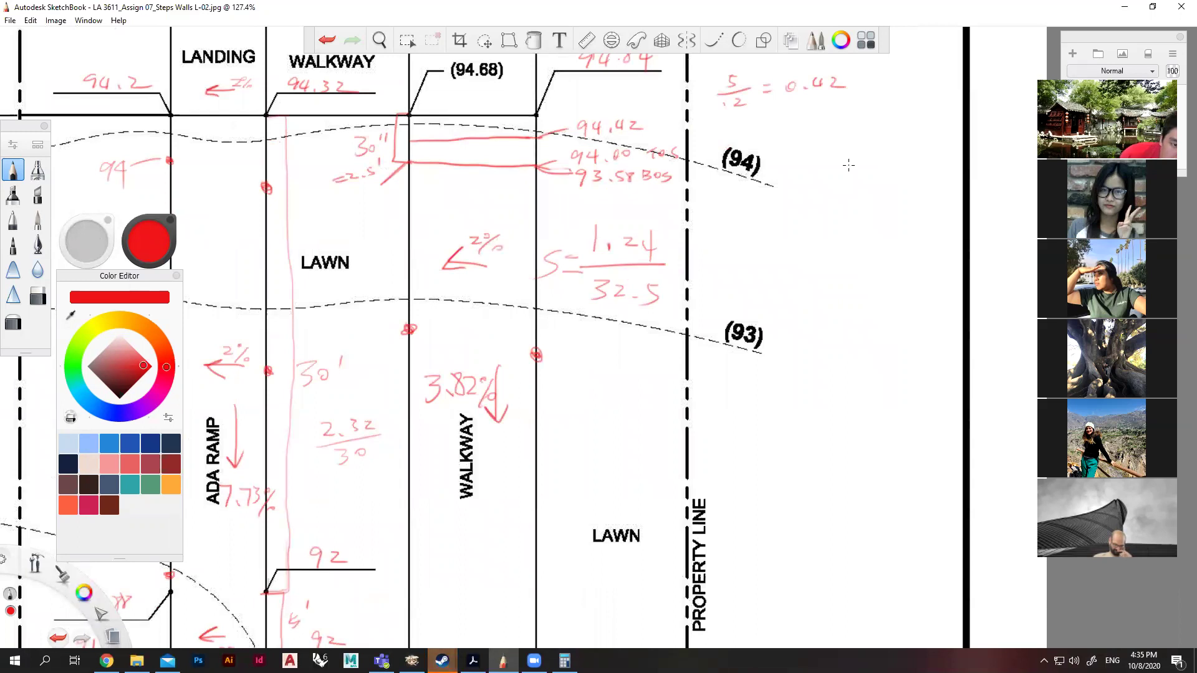
{"action": "scroll", "coordinate": [850, 165], "scroll_direction": "down", "scroll_amount": 1}
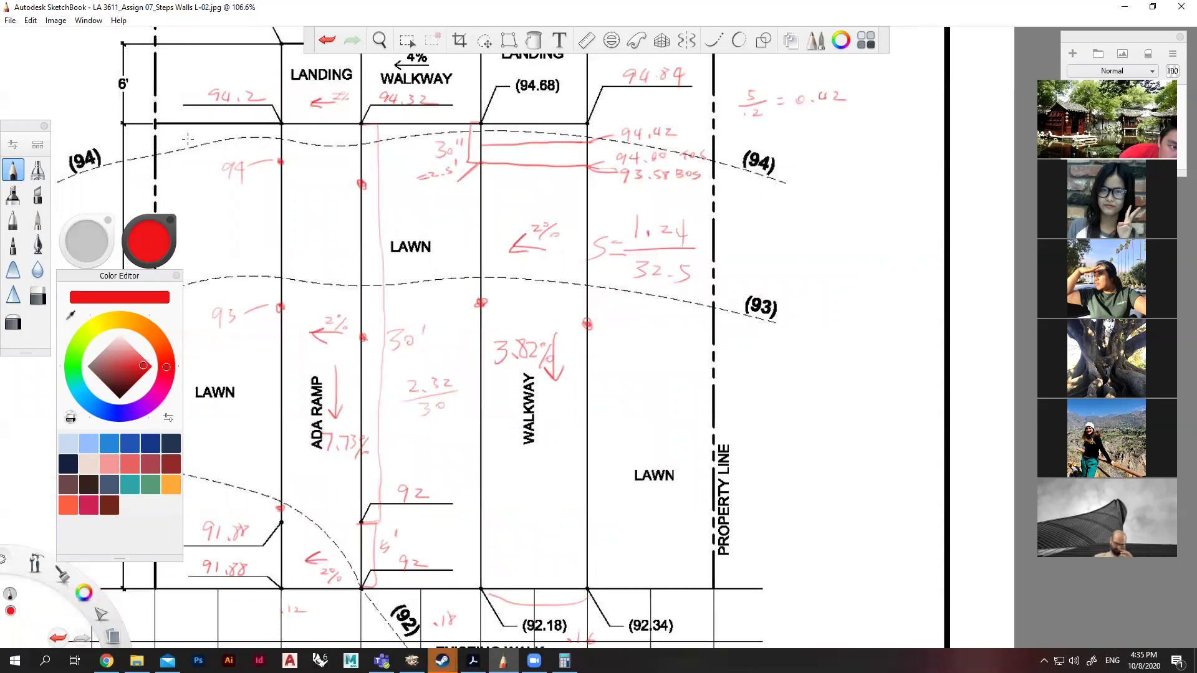
Draw the proposed 94 contour across the ADA ramp and around the walkway steps, tying it into the existing contour.
{"action": "left_click_drag", "start_coordinate": [215, 141], "coordinate": [362, 185]}
{"action": "left_click_drag", "start_coordinate": [383, 170], "coordinate": [415, 134]}
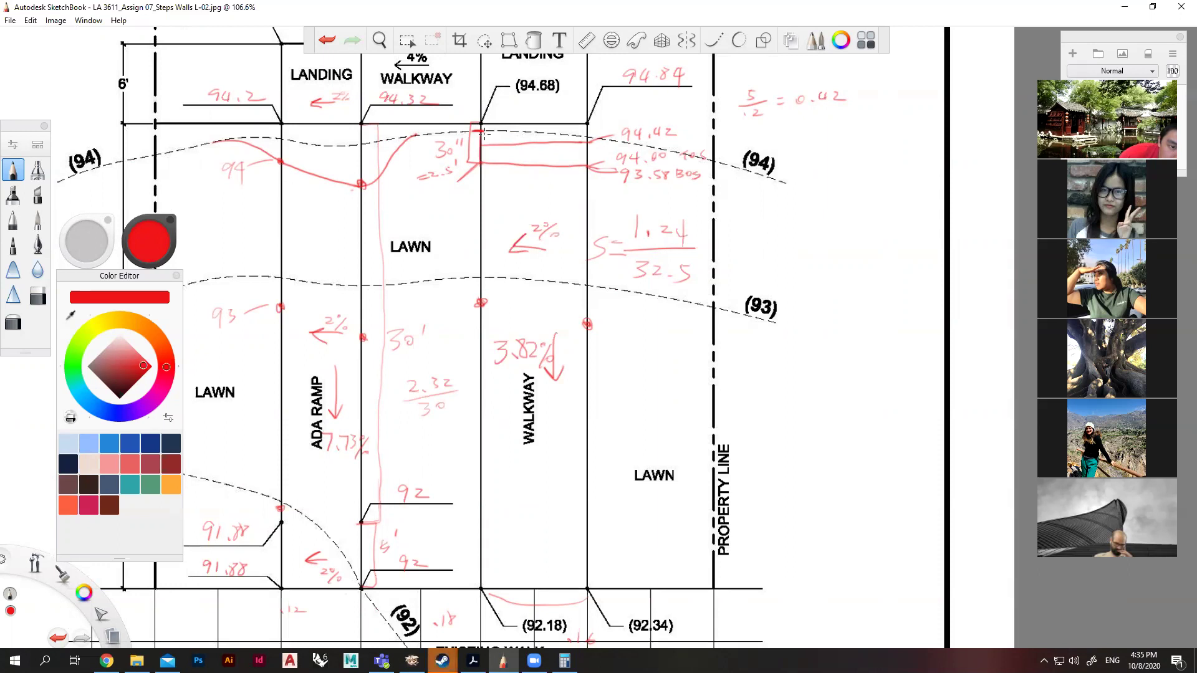
{"action": "mouse_move", "coordinate": [481, 162]}
{"action": "left_mouse_down"}
{"action": "mouse_move", "coordinate": [582, 166]}
{"action": "mouse_move", "coordinate": [586, 154]}
{"action": "mouse_move", "coordinate": [588, 164]}
{"action": "mouse_move", "coordinate": [607, 133]}
{"action": "mouse_move", "coordinate": [556, 166]}
{"action": "mouse_move", "coordinate": [478, 152]}
{"action": "left_mouse_up"}
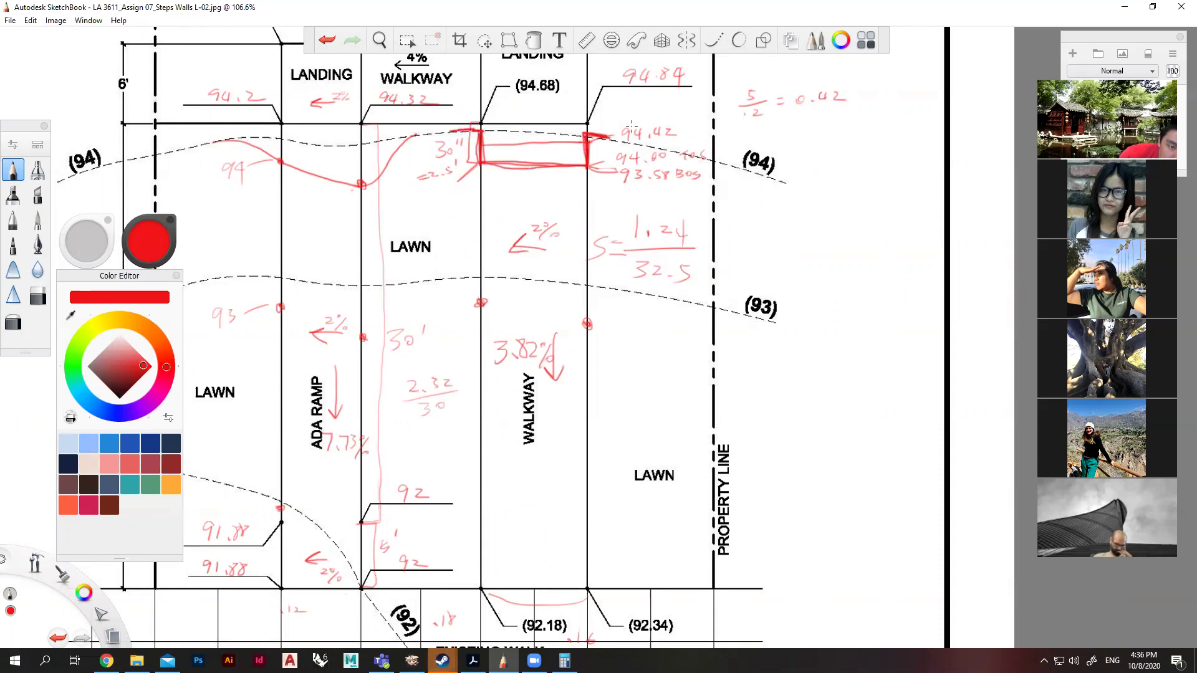
{"action": "scroll", "coordinate": [562, 212], "scroll_direction": "down", "scroll_amount": 1}
{"action": "scroll", "coordinate": [462, 291], "scroll_direction": "up", "scroll_amount": 1}
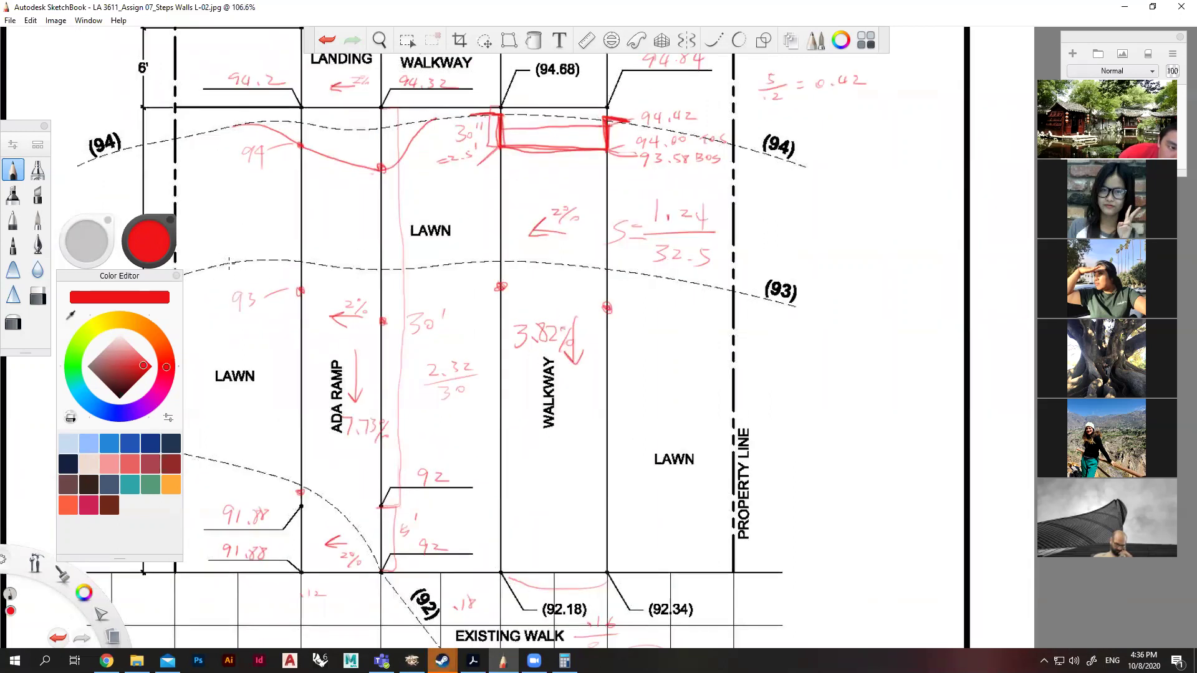
Draw the proposed 93 contour across the ramp and walkway, redrawing its right end to meet the existing contour.
{"action": "mouse_move", "coordinate": [229, 265]}
{"action": "left_mouse_down"}
{"action": "mouse_move", "coordinate": [383, 321]}
{"action": "mouse_move", "coordinate": [432, 268]}
{"action": "left_mouse_up"}
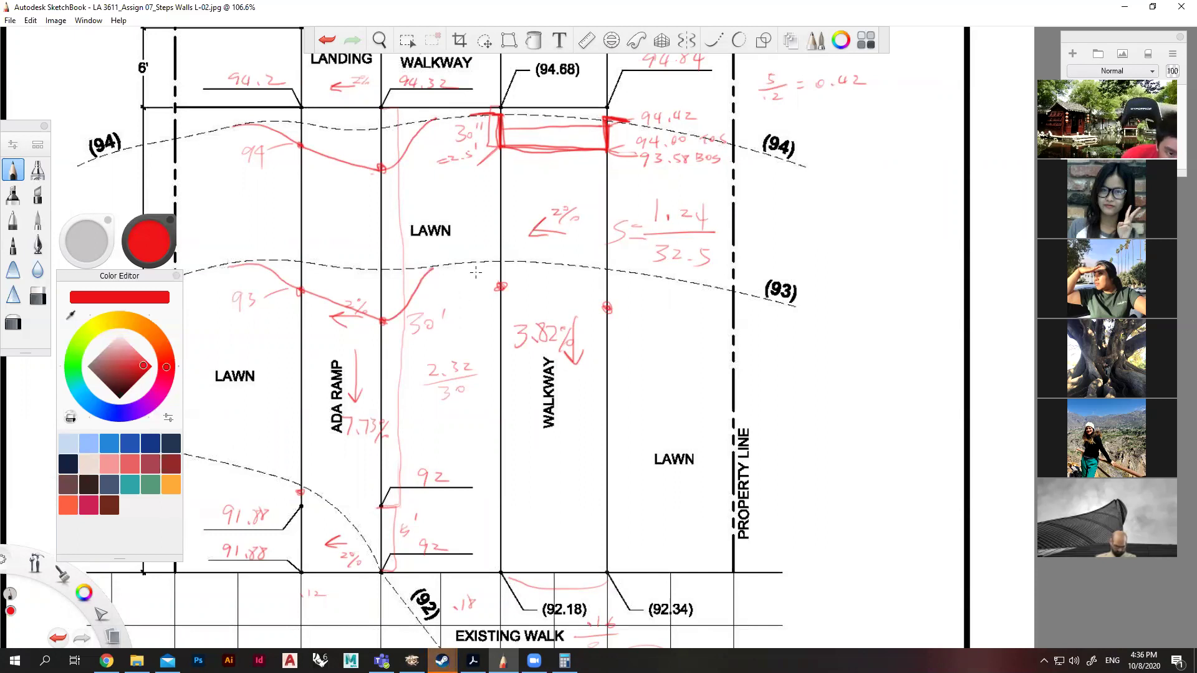
{"action": "mouse_move", "coordinate": [465, 262]}
{"action": "left_mouse_down"}
{"action": "mouse_move", "coordinate": [504, 288]}
{"action": "mouse_move", "coordinate": [590, 301]}
{"action": "mouse_move", "coordinate": [686, 286]}
{"action": "left_mouse_up"}
{"action": "key", "text": "ctrl+z"}
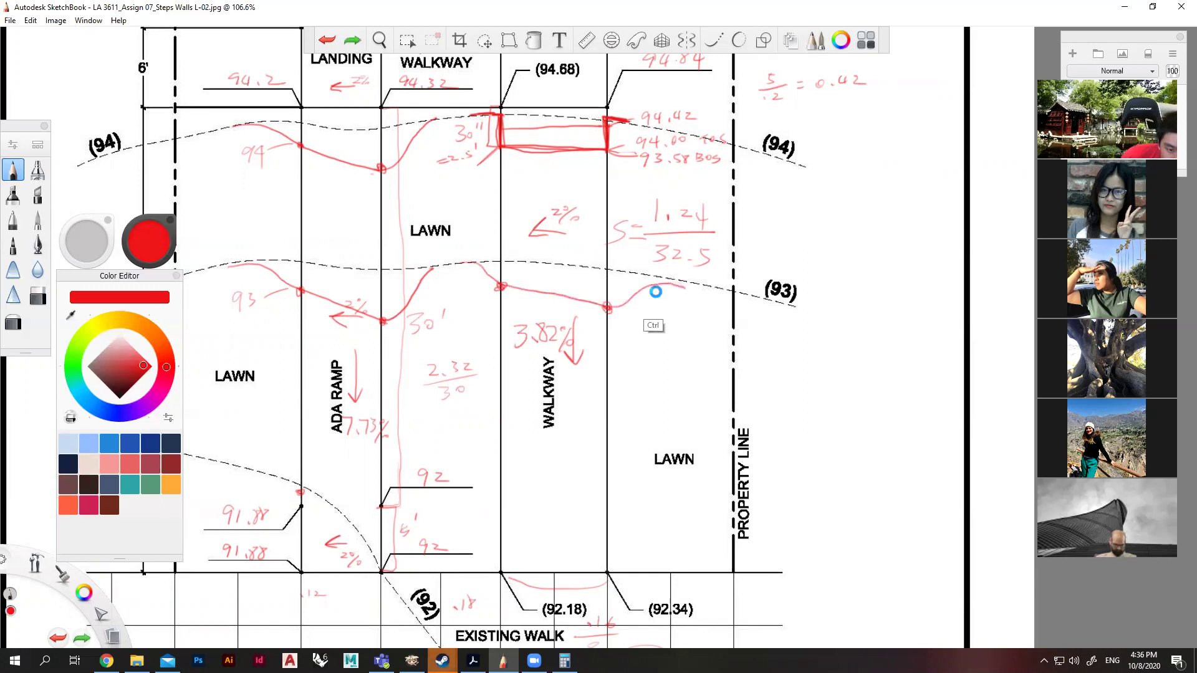
{"action": "key", "text": "ctrl+z"}
{"action": "mouse_move", "coordinate": [614, 307]}
{"action": "left_mouse_down"}
{"action": "mouse_move", "coordinate": [664, 275]}
{"action": "mouse_move", "coordinate": [678, 285]}
{"action": "left_mouse_up"}
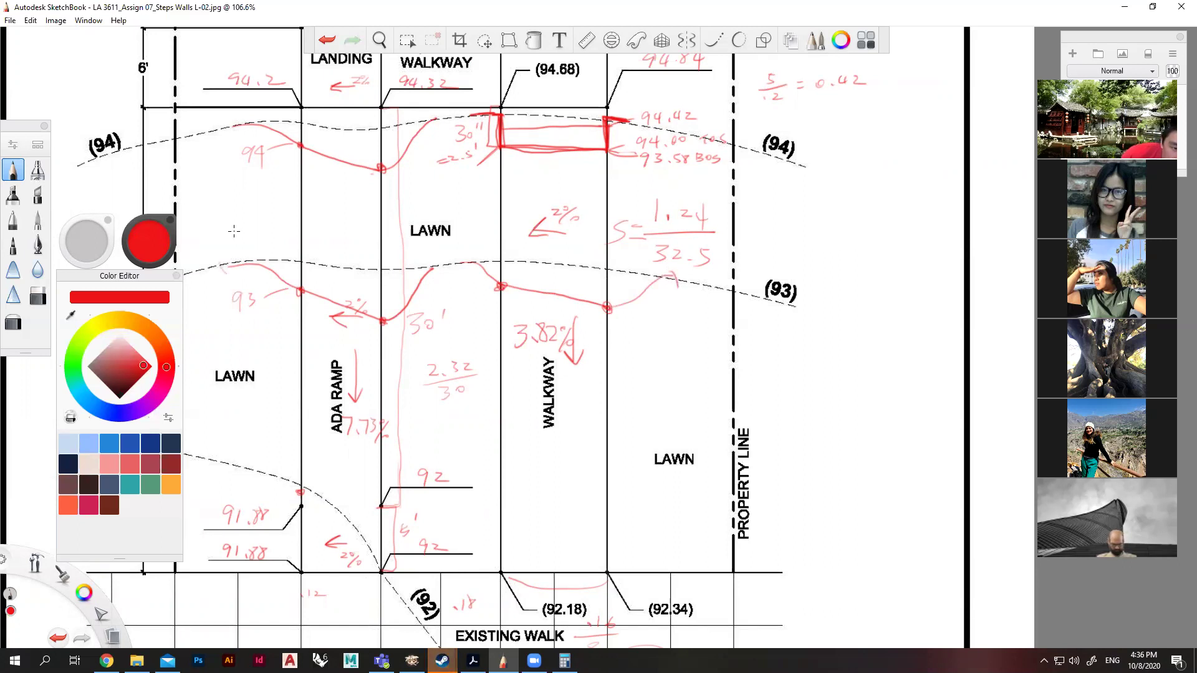
Draw the proposed 92 contour across the bottom of the ADA ramp and down the right edge of its 5' landing.
{"action": "scroll", "coordinate": [234, 231], "scroll_direction": "down", "scroll_amount": 3}
{"action": "scroll", "coordinate": [204, 465], "scroll_direction": "up", "scroll_amount": 5}
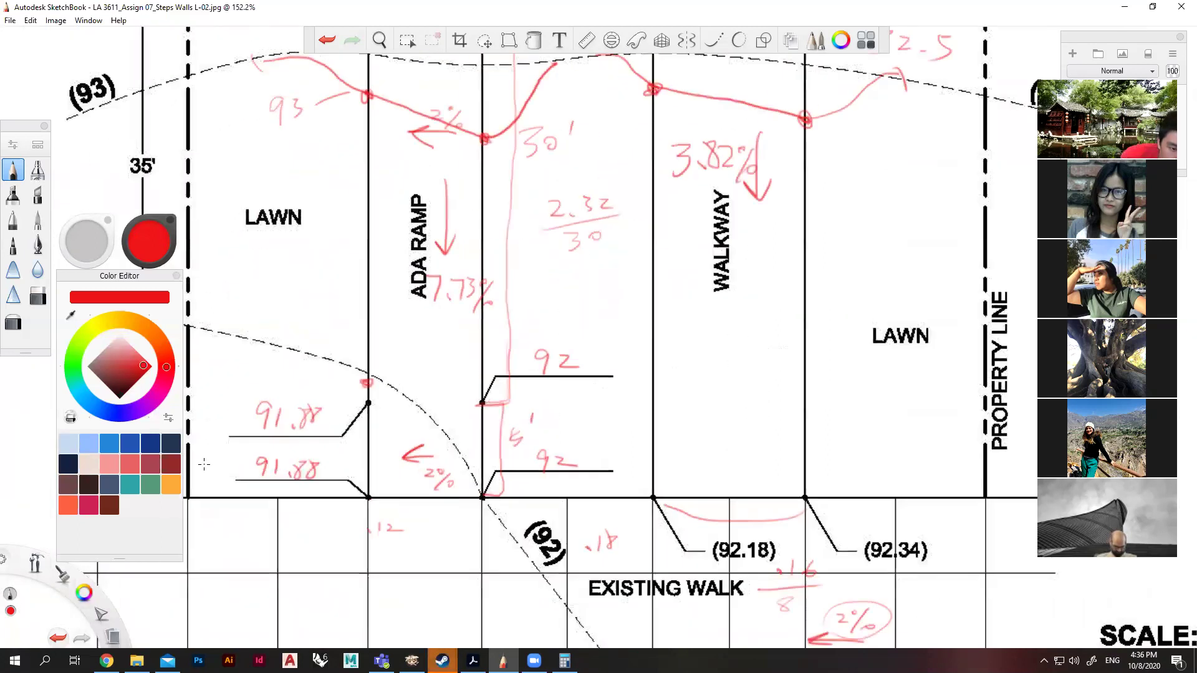
{"action": "mouse_move", "coordinate": [326, 356]}
{"action": "left_mouse_down"}
{"action": "mouse_move", "coordinate": [378, 376]}
{"action": "mouse_move", "coordinate": [371, 392]}
{"action": "mouse_move", "coordinate": [374, 379]}
{"action": "mouse_move", "coordinate": [487, 404]}
{"action": "mouse_move", "coordinate": [483, 496]}
{"action": "mouse_move", "coordinate": [481, 404]}
{"action": "left_mouse_up"}
{"action": "left_click_drag", "start_coordinate": [368, 383], "coordinate": [479, 405]}
{"action": "scroll", "coordinate": [477, 403], "scroll_direction": "down", "scroll_amount": 3}
{"action": "scroll", "coordinate": [473, 403], "scroll_direction": "down", "scroll_amount": 3}
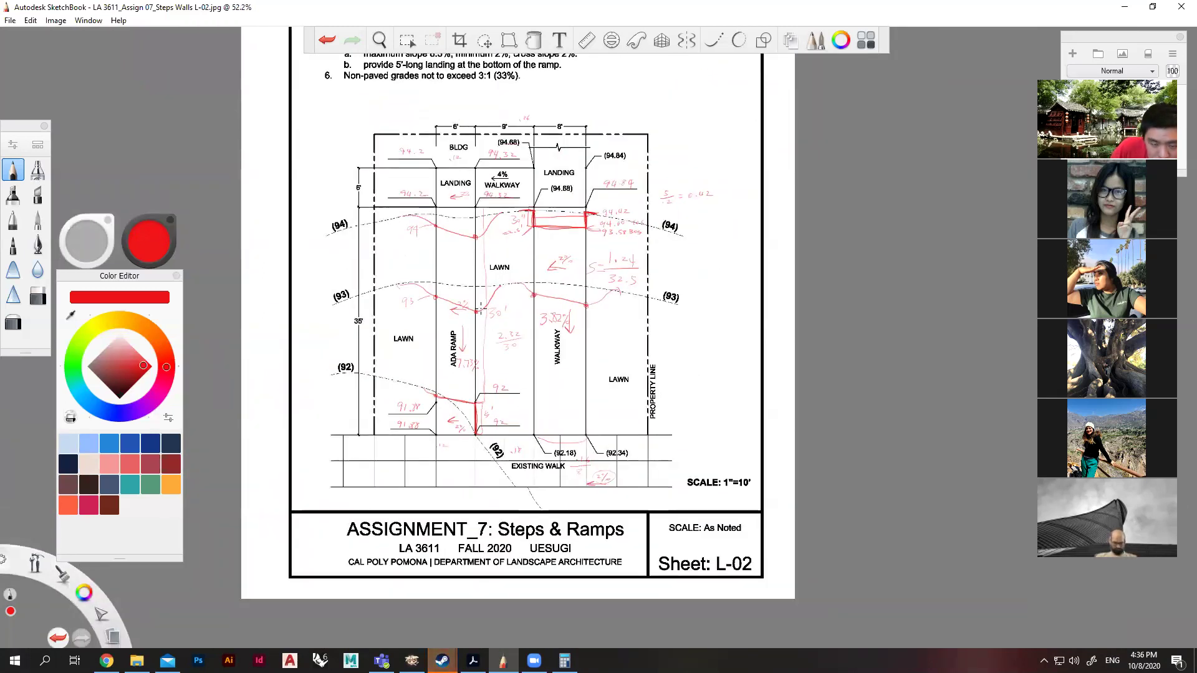
{"action": "scroll", "coordinate": [482, 305], "scroll_direction": "up", "scroll_amount": 2}
{"action": "scroll", "coordinate": [499, 424], "scroll_direction": "up", "scroll_amount": 1}
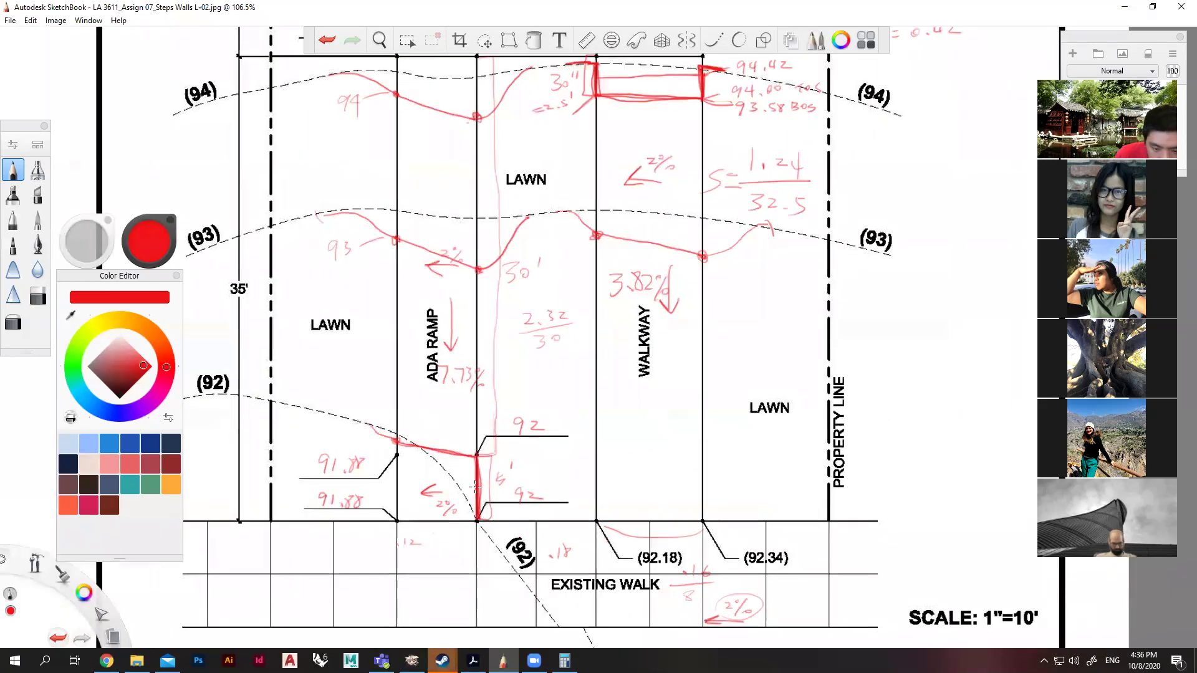
{"action": "scroll", "coordinate": [480, 474], "scroll_direction": "down", "scroll_amount": 1}
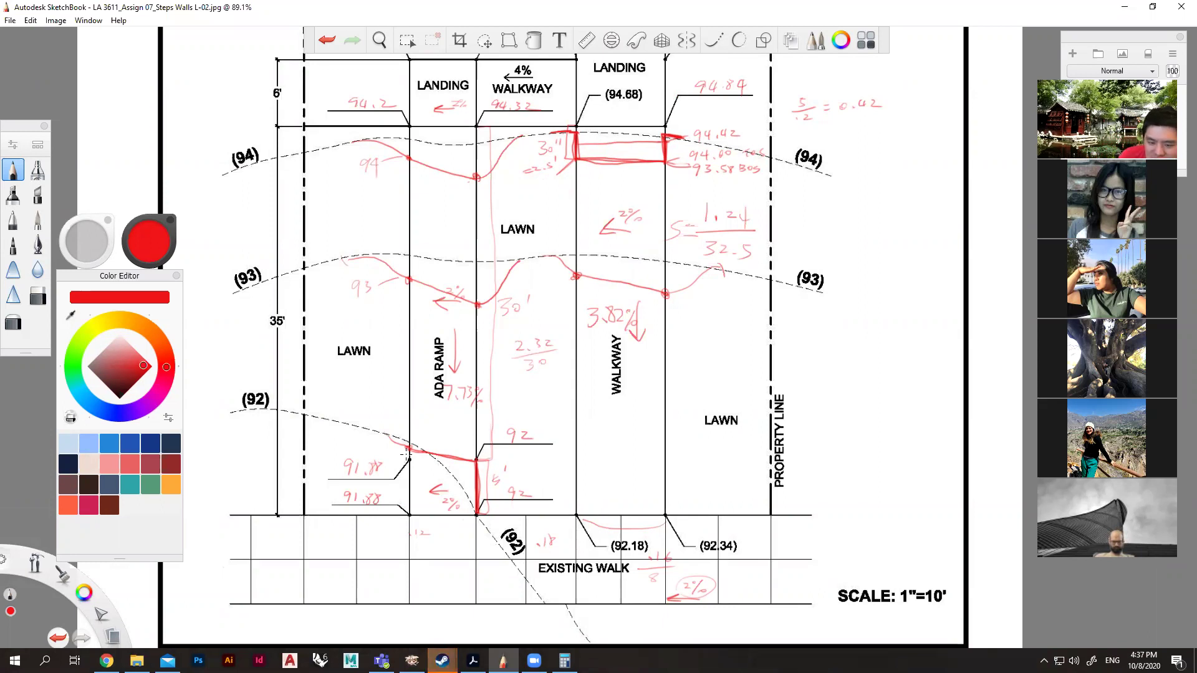
Open the Assignment 07 sheet L-03 and bring its entry plaza and sidewalk plan into view.
{"action": "scroll", "coordinate": [551, 440], "scroll_direction": "down", "scroll_amount": 1}
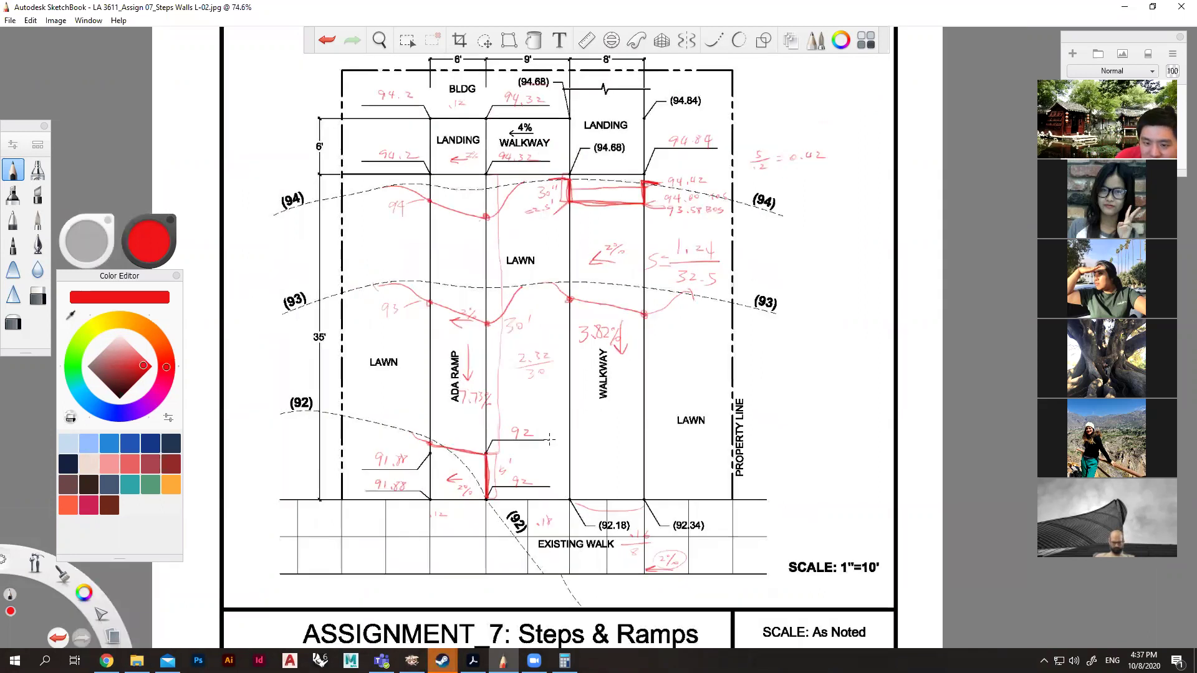
{"action": "scroll", "coordinate": [523, 449], "scroll_direction": "up", "scroll_amount": 1}
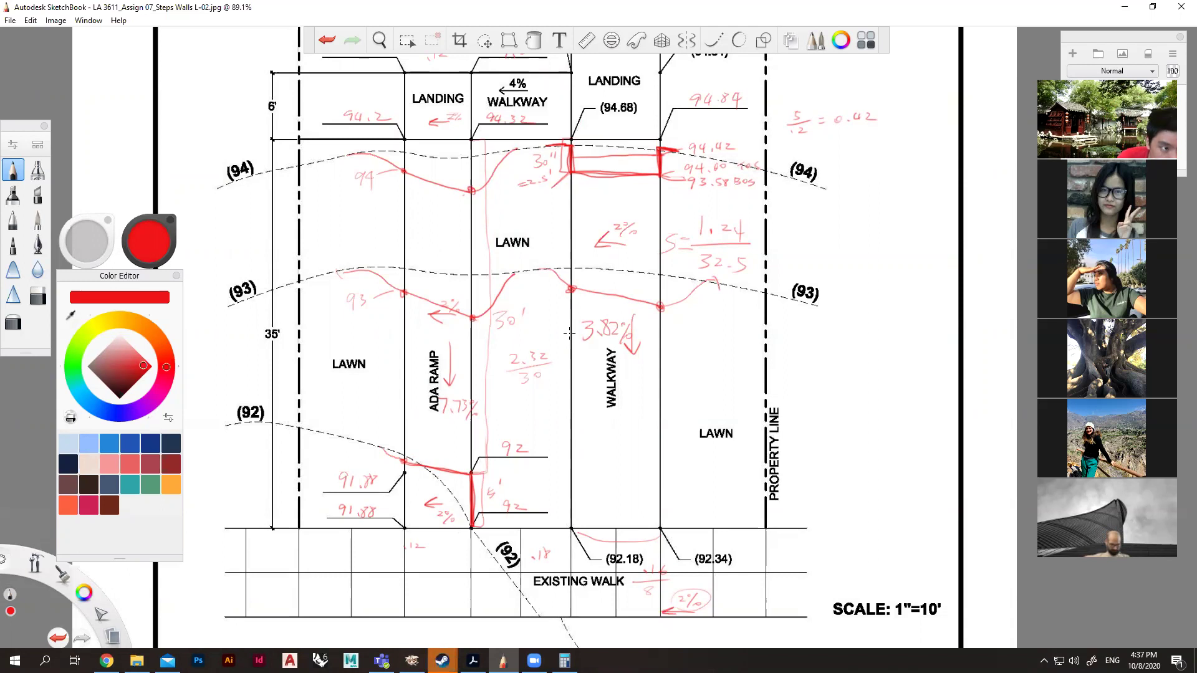
{"action": "left_click", "coordinate": [11, 21]}
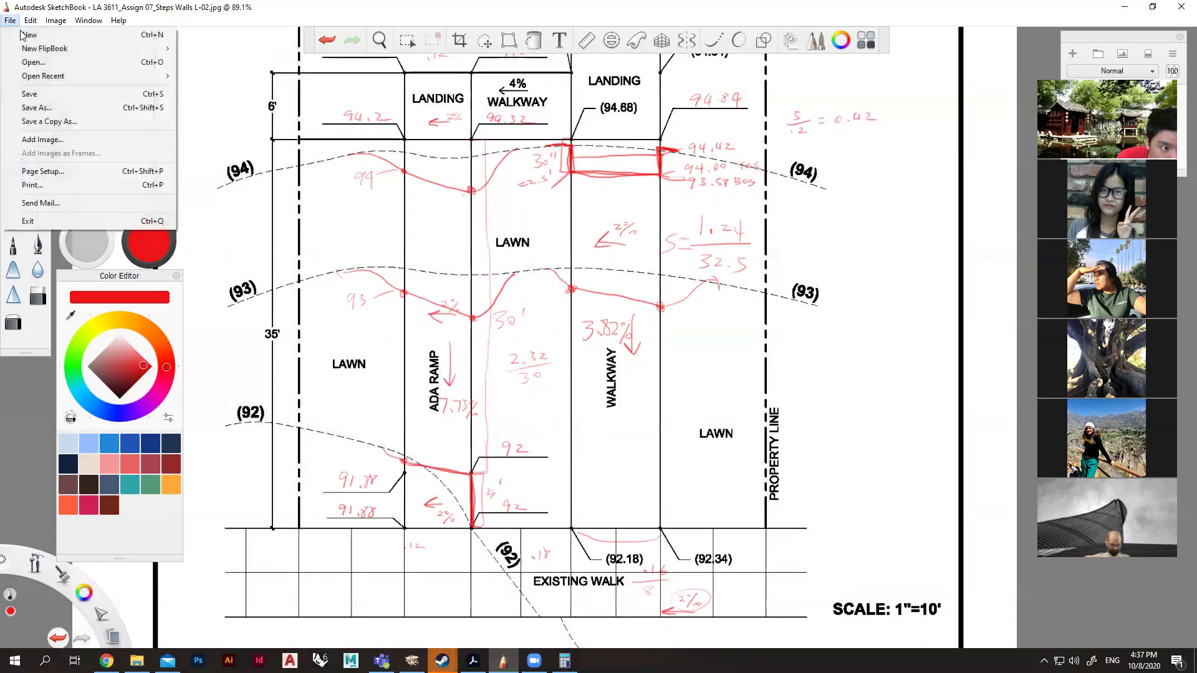
{"action": "left_click", "coordinate": [24, 62]}
{"action": "left_click", "coordinate": [635, 375]}
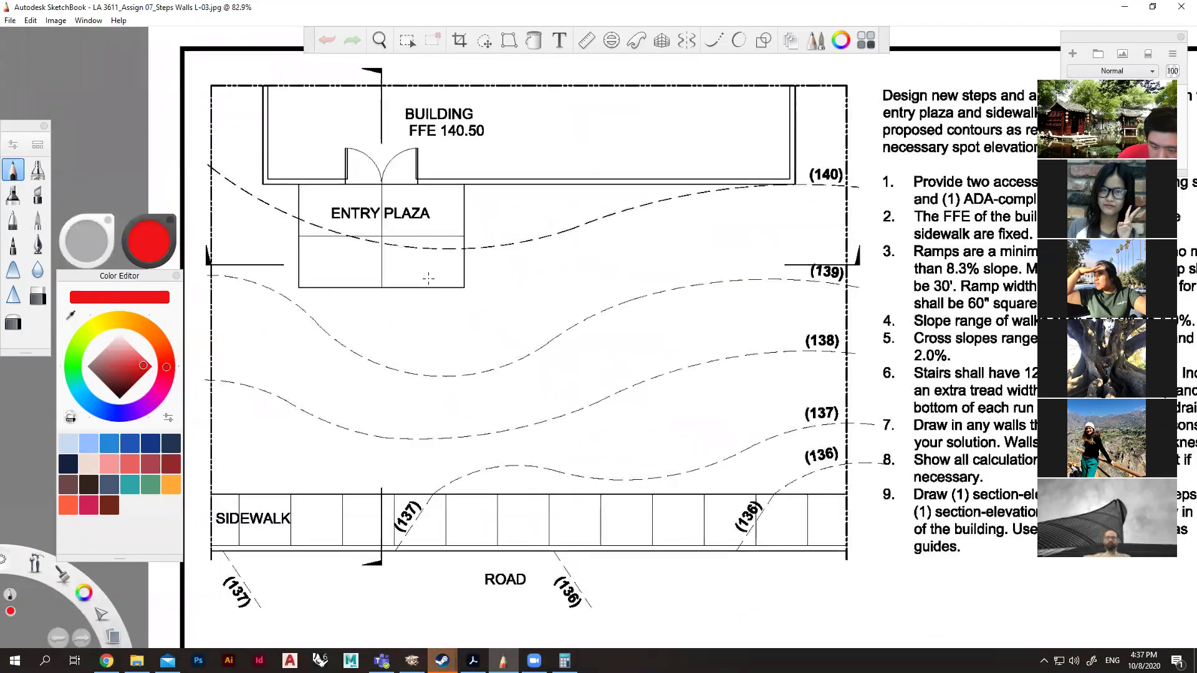
{"action": "scroll", "coordinate": [429, 279], "scroll_direction": "down", "scroll_amount": 3}
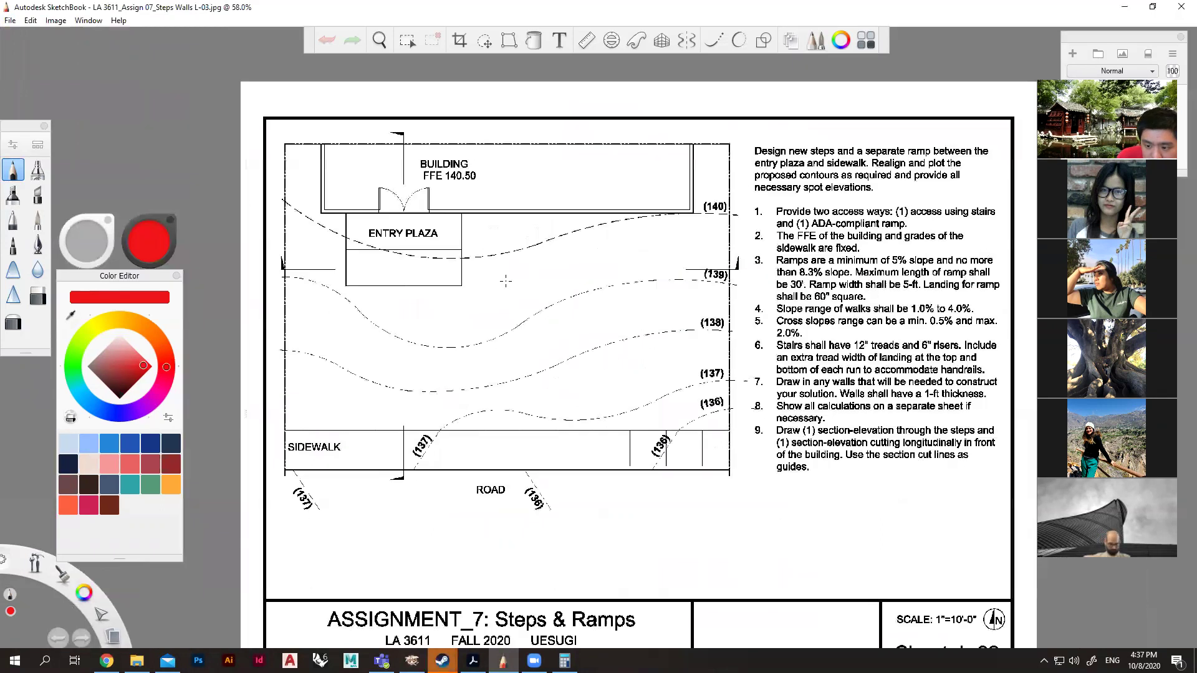
{"action": "scroll", "coordinate": [562, 281], "scroll_direction": "up", "scroll_amount": 3}
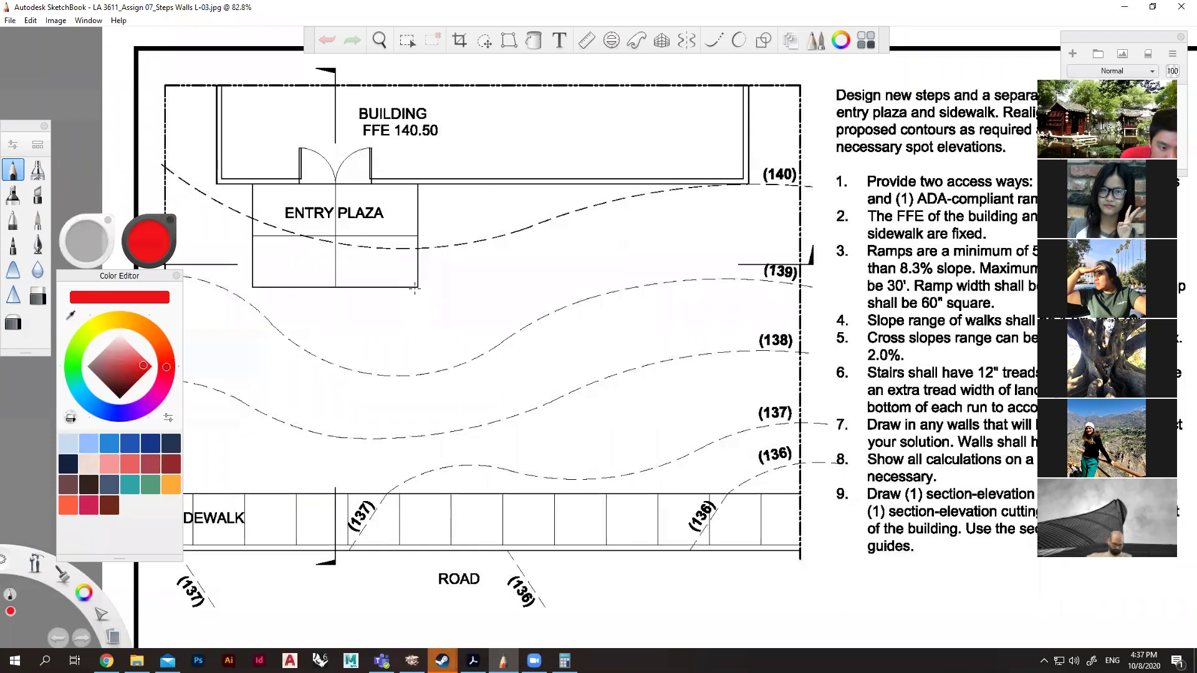
Try a straight stair alignment from the right half of the entry plaza down to the sidewalk, and undo it.
{"action": "left_click_drag", "start_coordinate": [415, 288], "coordinate": [416, 500]}
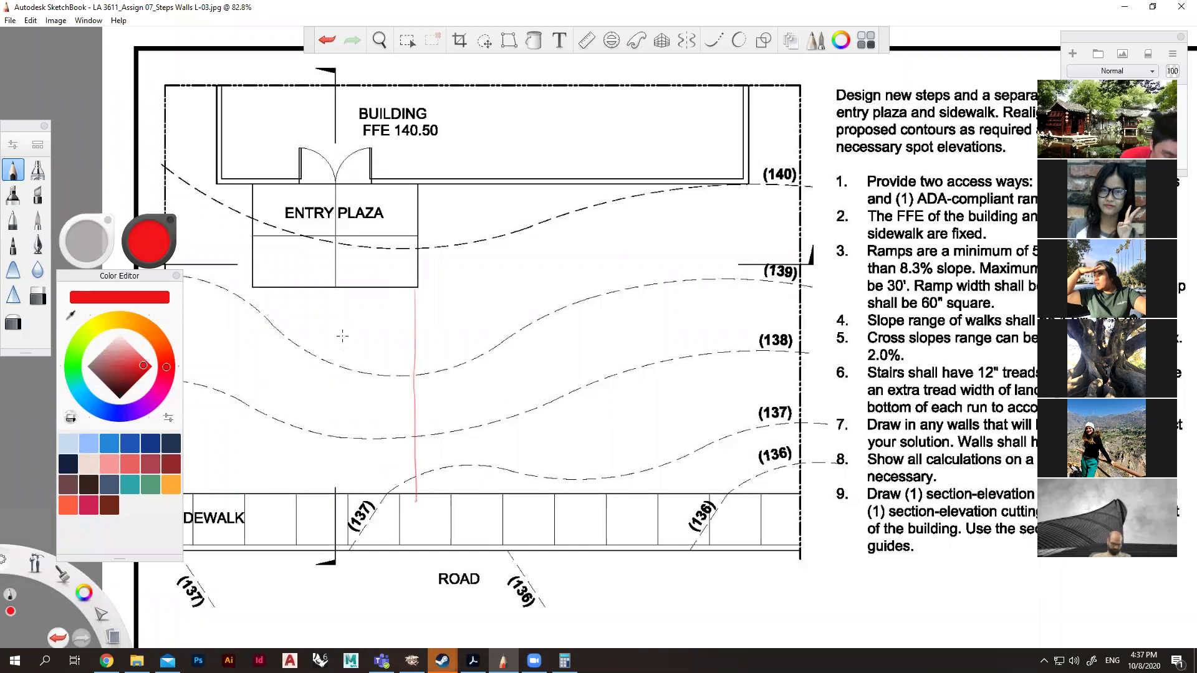
{"action": "left_click_drag", "start_coordinate": [354, 290], "coordinate": [360, 494]}
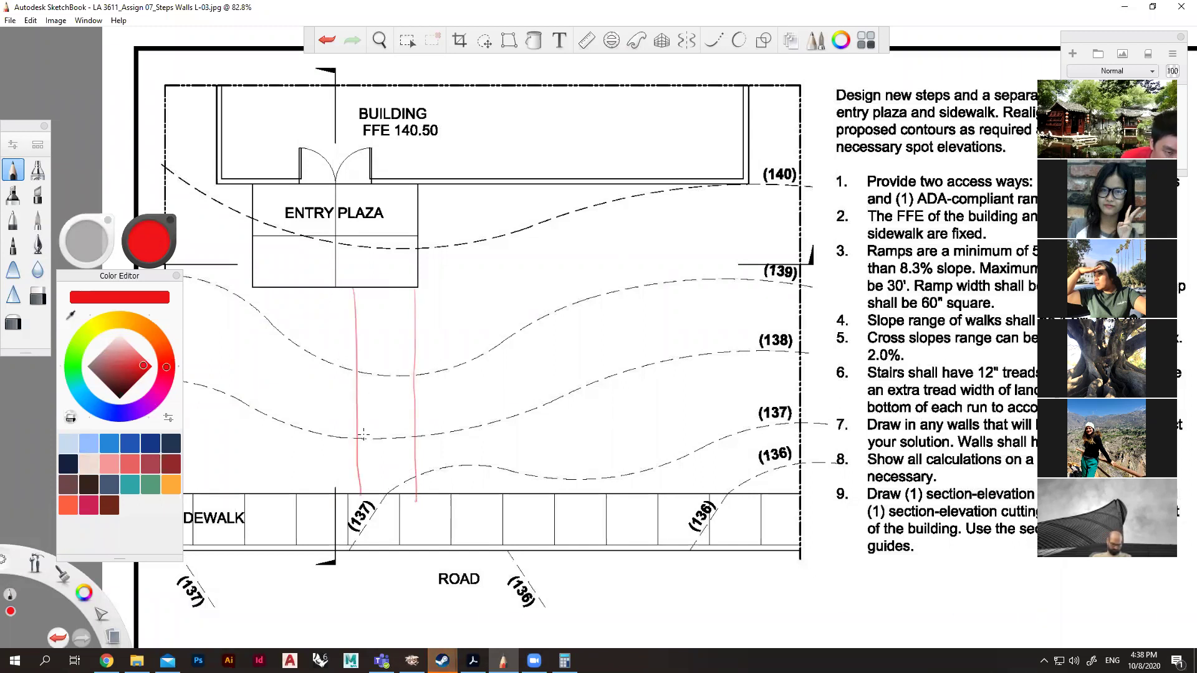
{"action": "key", "text": "ctrl+z"}
{"action": "key", "text": "ctrl+z"}
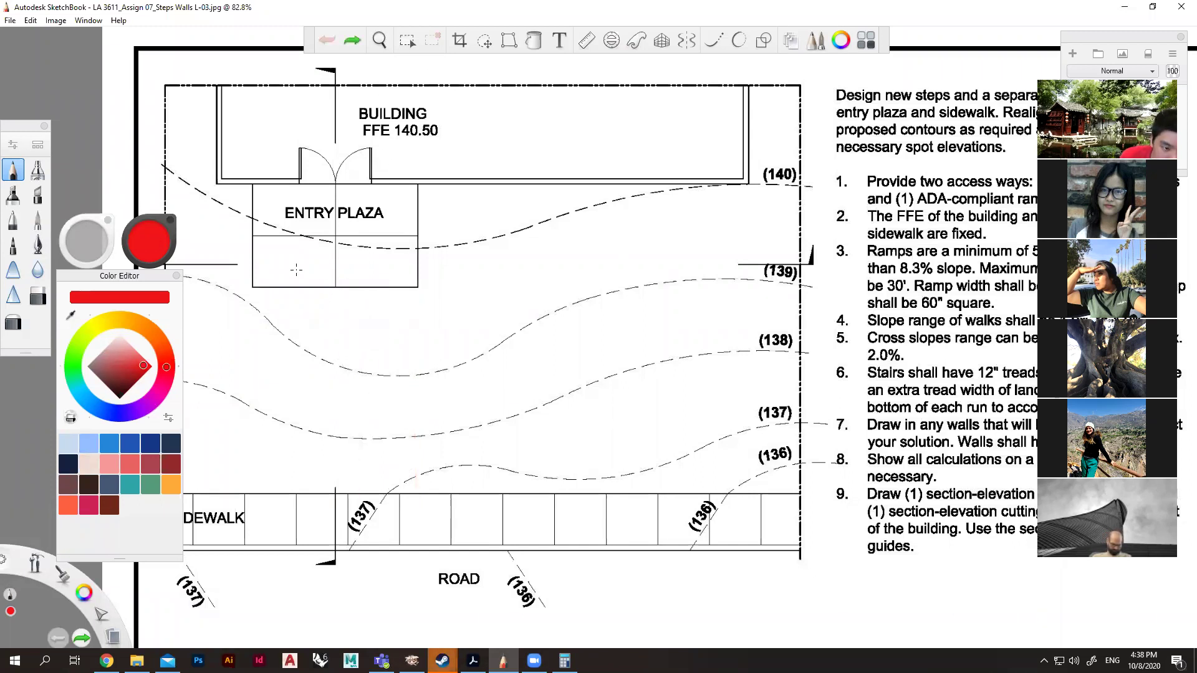
Try stair alignments from the left part and the middle of the plaza's lower edge to the sidewalk, undoing each one.
{"action": "left_click_drag", "start_coordinate": [266, 288], "coordinate": [276, 483]}
{"action": "left_click_drag", "start_coordinate": [293, 290], "coordinate": [299, 469]}
{"action": "key", "text": "ctrl+z"}
{"action": "key", "text": "ctrl+z"}
{"action": "left_click_drag", "start_coordinate": [317, 281], "coordinate": [320, 499]}
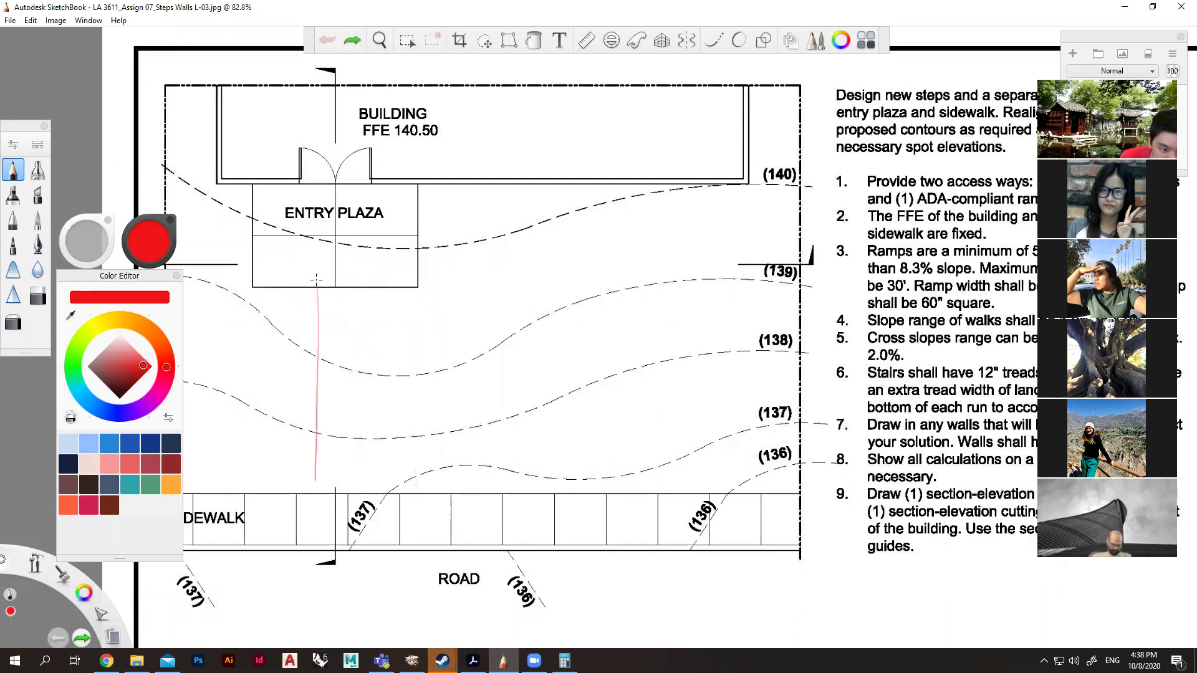
{"action": "left_click_drag", "start_coordinate": [359, 288], "coordinate": [354, 494]}
{"action": "key", "text": "ctrl+z"}
{"action": "key", "text": "ctrl+z"}
Sketch a stair run from the plaza's lower right corner to the sidewalk, and try a separate ramp route looping down its right side.
{"action": "mouse_move", "coordinate": [378, 290]}
{"action": "left_mouse_down"}
{"action": "mouse_move", "coordinate": [378, 436]}
{"action": "mouse_move", "coordinate": [415, 289]}
{"action": "left_mouse_up"}
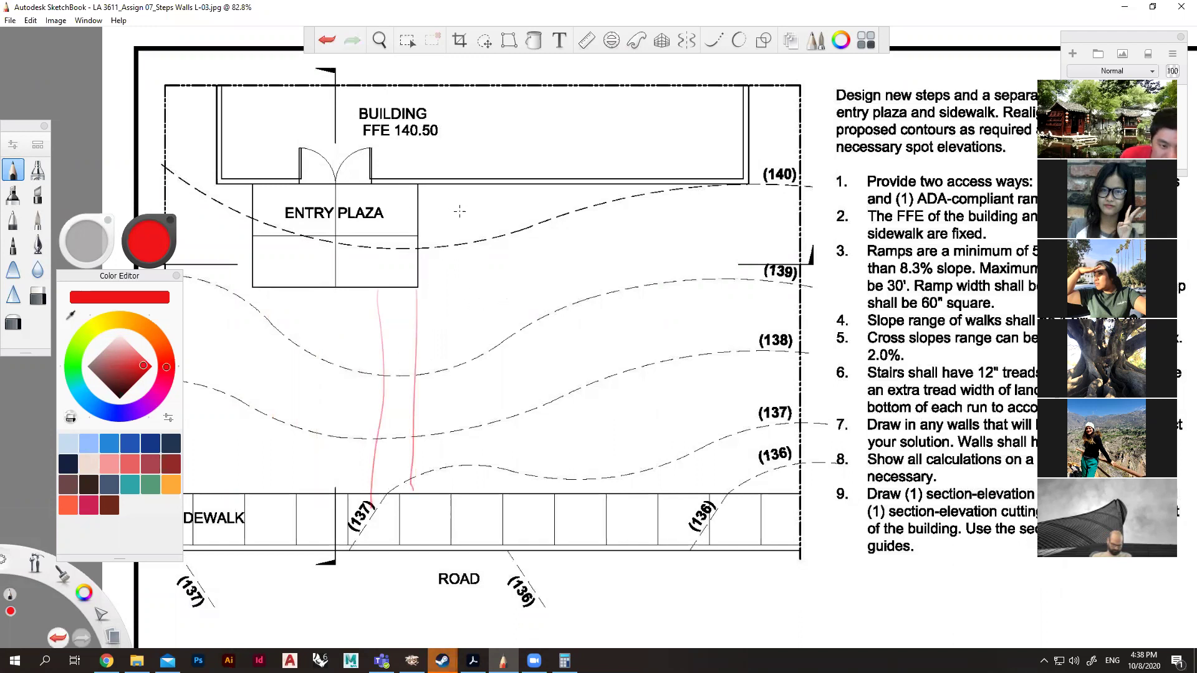
{"action": "mouse_move", "coordinate": [501, 201]}
{"action": "left_mouse_down"}
{"action": "mouse_move", "coordinate": [421, 197]}
{"action": "mouse_move", "coordinate": [689, 198]}
{"action": "mouse_move", "coordinate": [692, 330]}
{"action": "left_mouse_up"}
{"action": "left_click_drag", "start_coordinate": [684, 426], "coordinate": [671, 489]}
{"action": "mouse_move", "coordinate": [427, 242]}
{"action": "left_mouse_down"}
{"action": "mouse_move", "coordinate": [509, 234]}
{"action": "mouse_move", "coordinate": [638, 249]}
{"action": "mouse_move", "coordinate": [630, 491]}
{"action": "left_mouse_up"}
{"action": "key", "text": "ctrl+z"}
{"action": "key", "text": "ctrl+z"}
{"action": "key", "text": "ctrl+z"}
Try a ramp route running right from the plaza, back across the stair run and down to the sidewalk, and undo it.
{"action": "mouse_move", "coordinate": [416, 201]}
{"action": "left_mouse_down"}
{"action": "mouse_move", "coordinate": [492, 208]}
{"action": "mouse_move", "coordinate": [567, 264]}
{"action": "mouse_move", "coordinate": [524, 365]}
{"action": "mouse_move", "coordinate": [430, 368]}
{"action": "left_mouse_up"}
{"action": "mouse_move", "coordinate": [292, 381]}
{"action": "left_mouse_down"}
{"action": "mouse_move", "coordinate": [290, 502]}
{"action": "mouse_move", "coordinate": [310, 437]}
{"action": "mouse_move", "coordinate": [376, 402]}
{"action": "mouse_move", "coordinate": [529, 400]}
{"action": "mouse_move", "coordinate": [609, 374]}
{"action": "mouse_move", "coordinate": [625, 184]}
{"action": "left_mouse_up"}
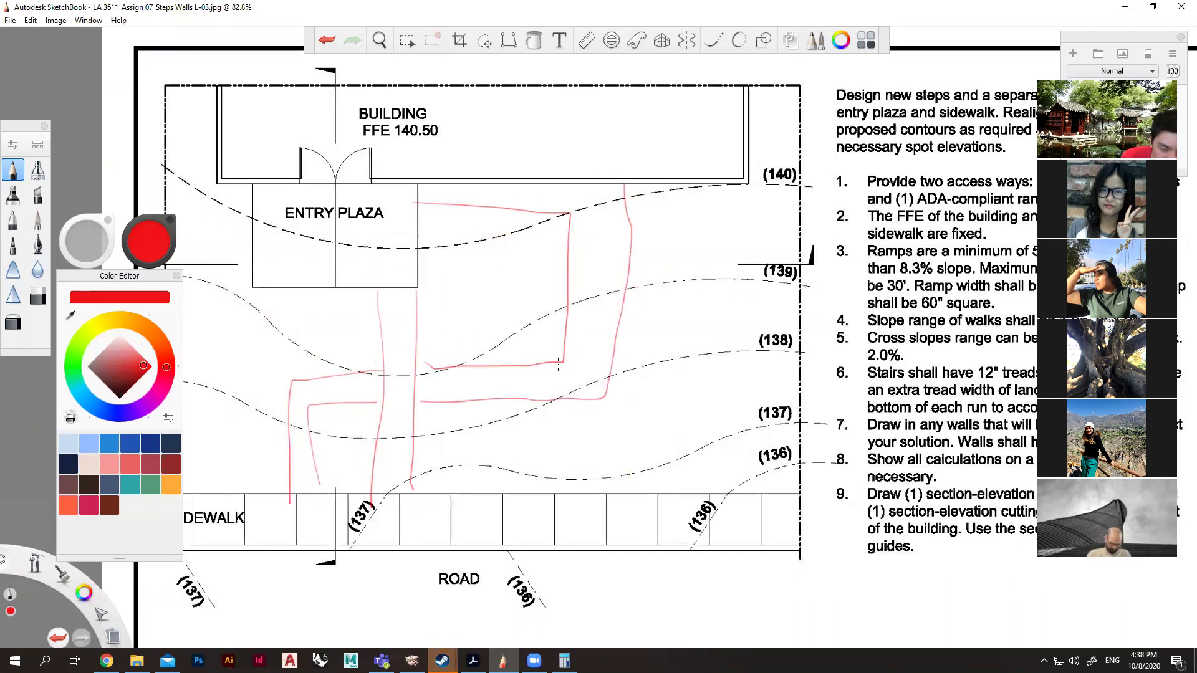
{"action": "key", "text": "ctrl+z"}
{"action": "key", "text": "ctrl+z"}
{"action": "key", "text": "ctrl+z"}
{"action": "key", "text": "ctrl+z"}
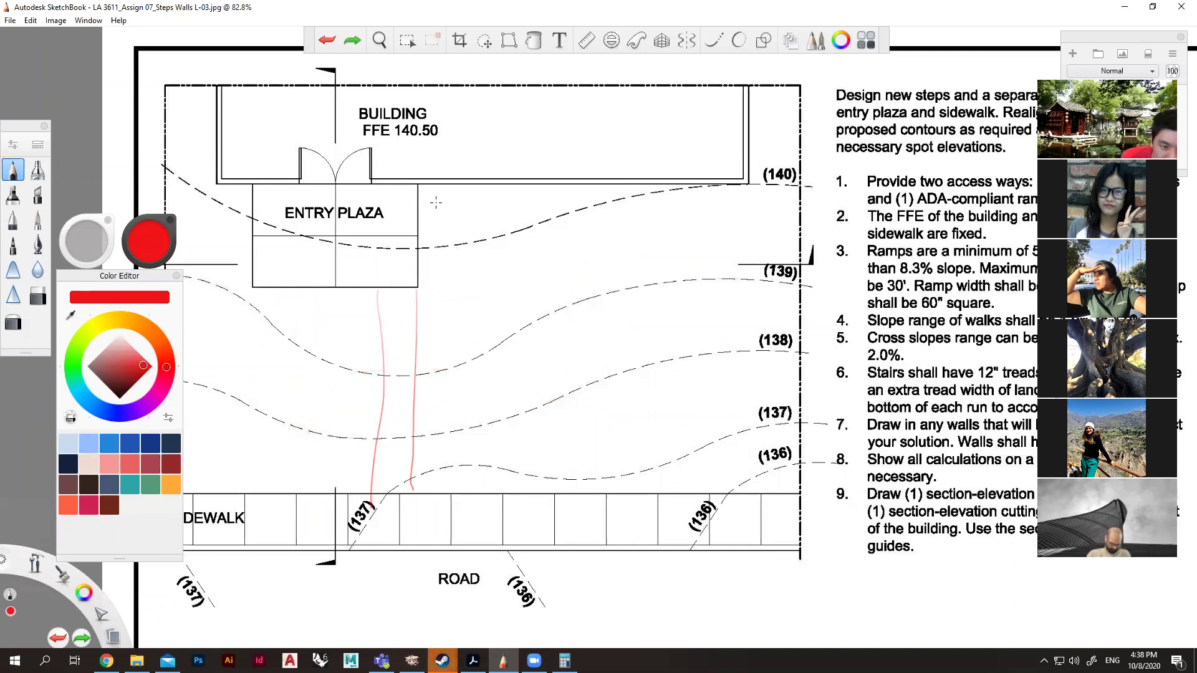
Try another ramp route starting at the plaza's right edge, and undo it together with the sketched stair run.
{"action": "mouse_move", "coordinate": [424, 235]}
{"action": "left_mouse_down"}
{"action": "mouse_move", "coordinate": [627, 245]}
{"action": "mouse_move", "coordinate": [619, 402]}
{"action": "mouse_move", "coordinate": [423, 409]}
{"action": "mouse_move", "coordinate": [544, 450]}
{"action": "mouse_move", "coordinate": [685, 449]}
{"action": "mouse_move", "coordinate": [694, 210]}
{"action": "mouse_move", "coordinate": [556, 207]}
{"action": "mouse_move", "coordinate": [423, 220]}
{"action": "left_mouse_up"}
{"action": "key", "text": "ctrl+z"}
{"action": "key", "text": "ctrl+z"}
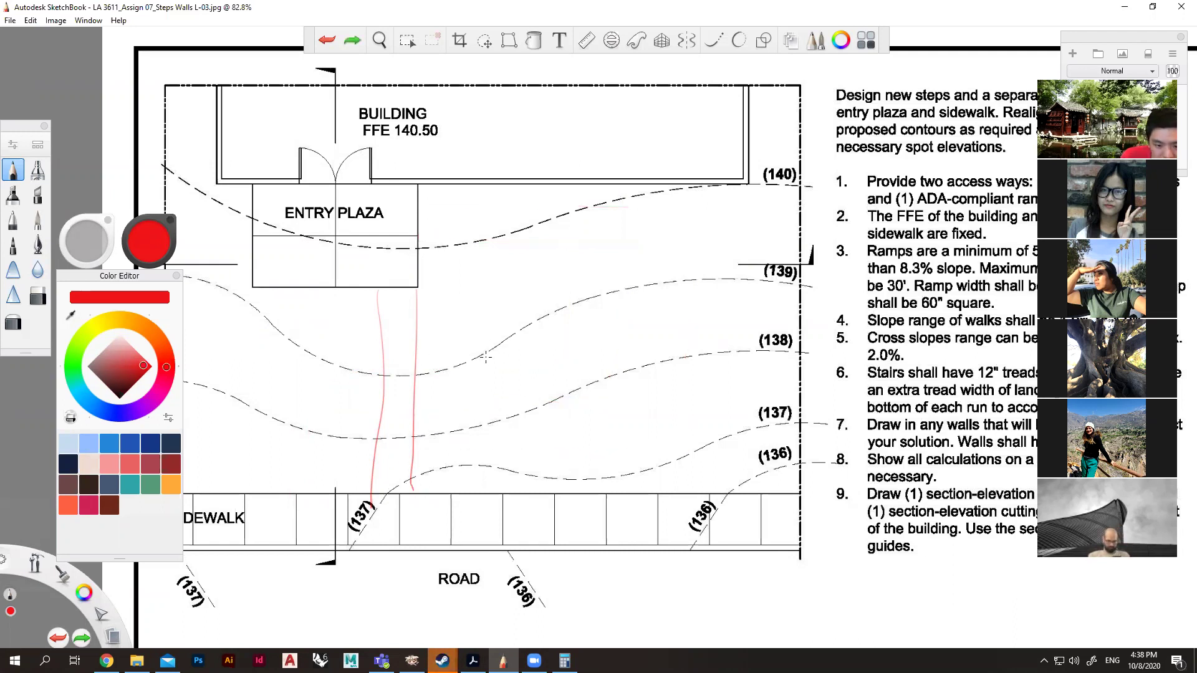
{"action": "key", "text": "ctrl+z"}
{"action": "key", "text": "ctrl+z"}
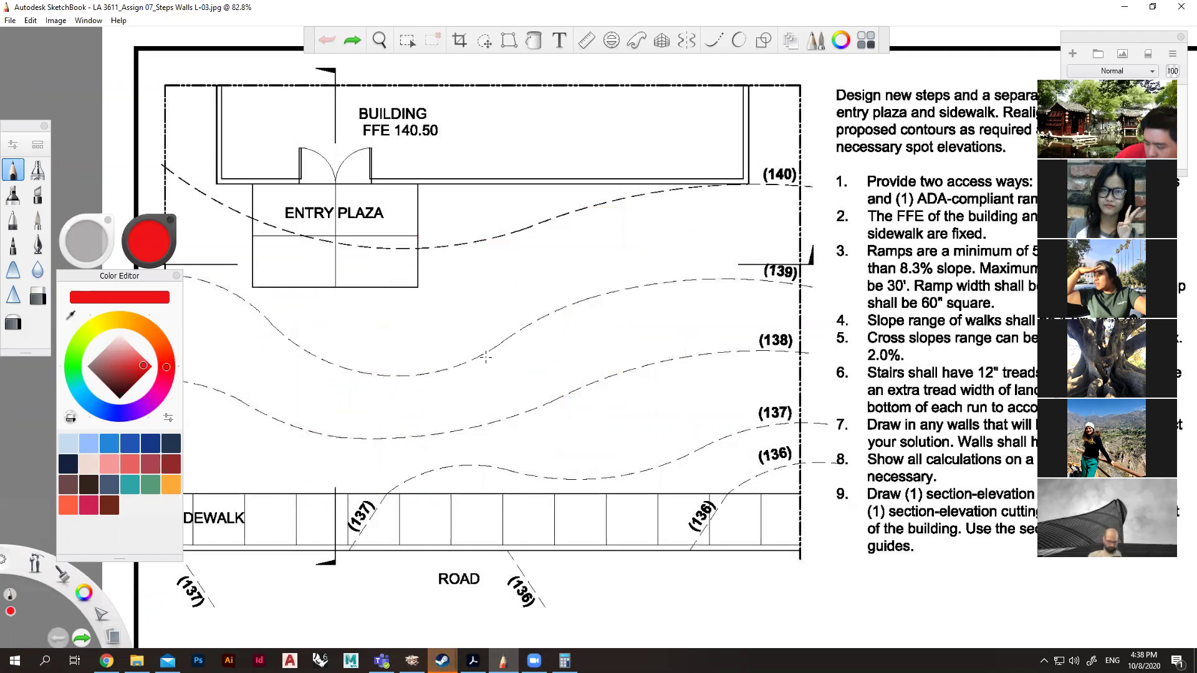